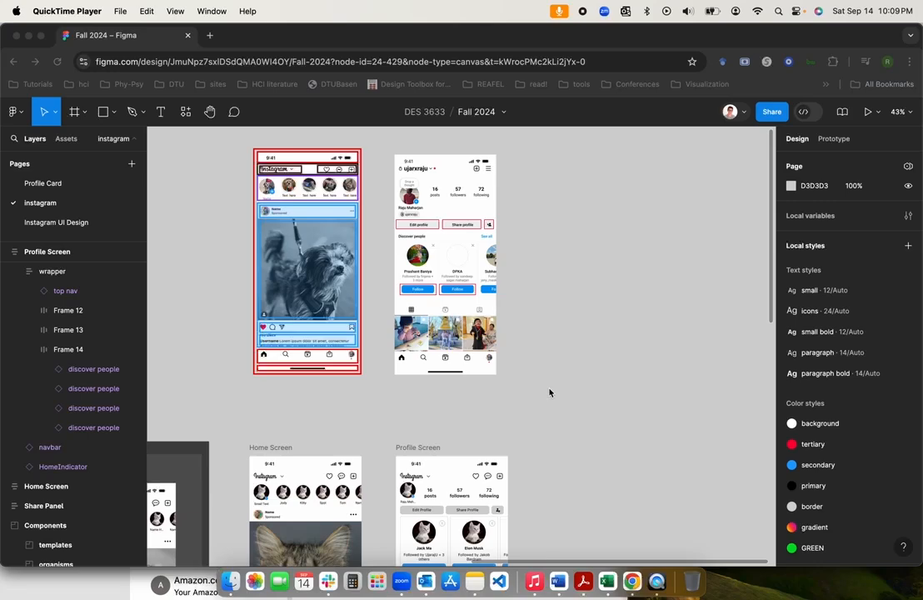
Examine the profile reference image, including its Discover people section, and compare it with the Profile Screen design underneath
scroll(549, 392, up, 2)
scroll(549, 392, left, 1)
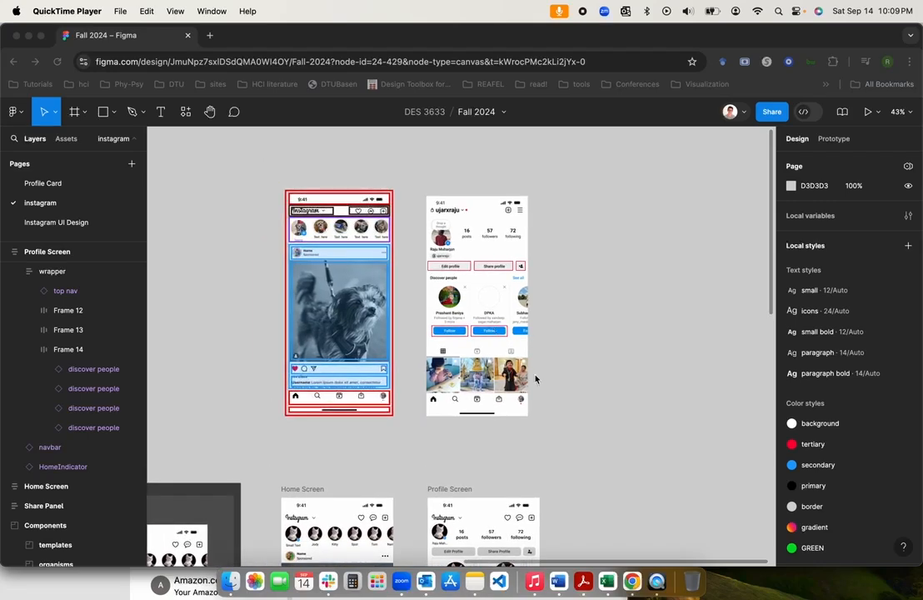
click(581, 344)
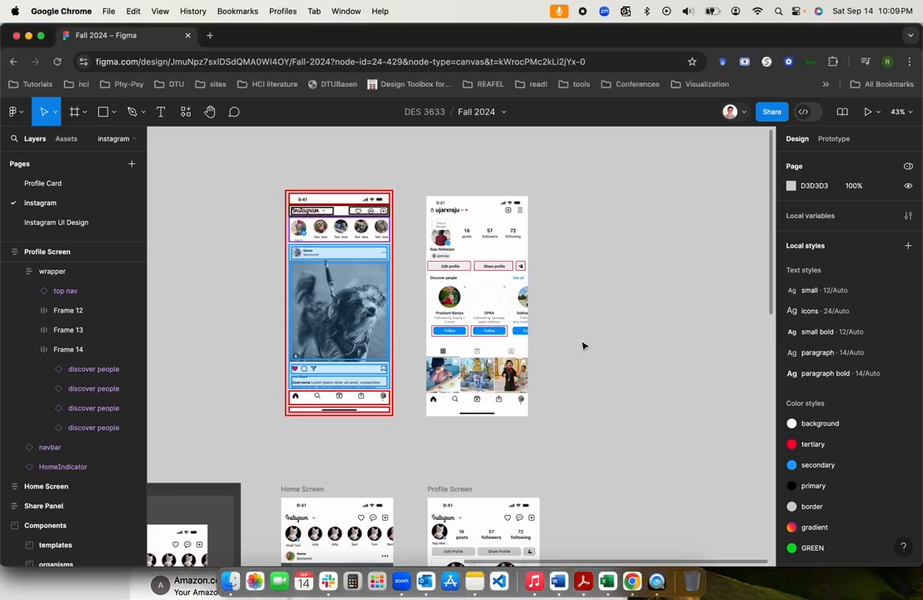
scroll(512, 322, up, 5)
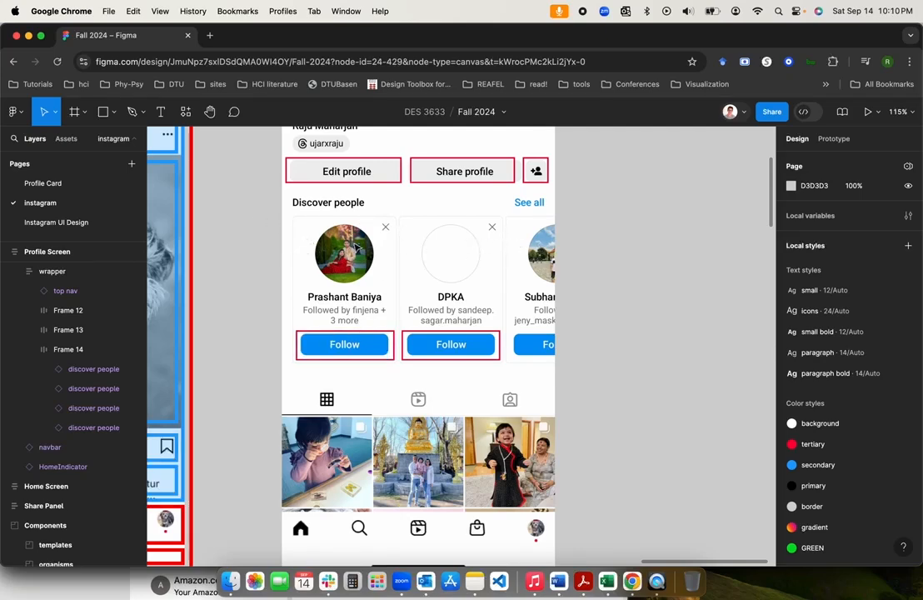
scroll(405, 238, down, 3)
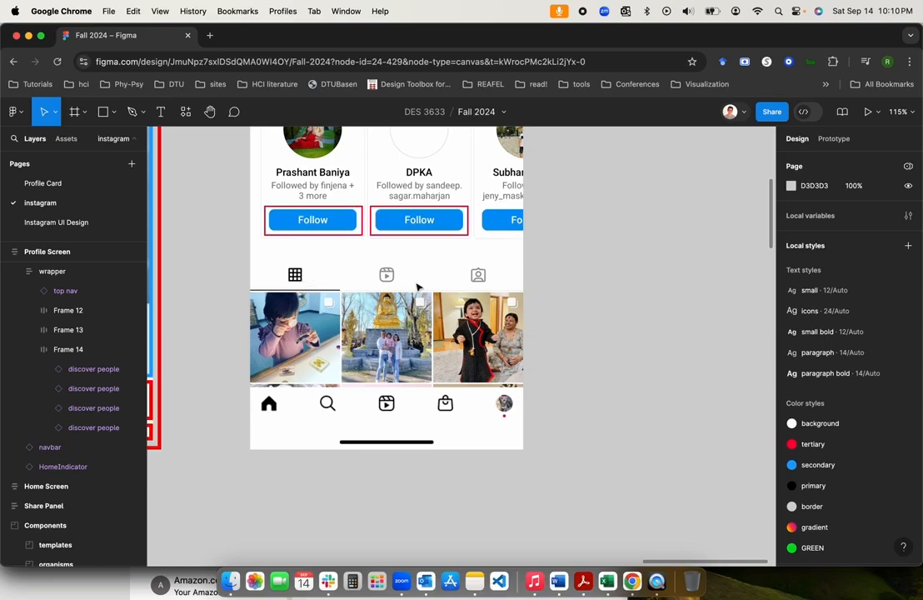
scroll(481, 324, down, 3)
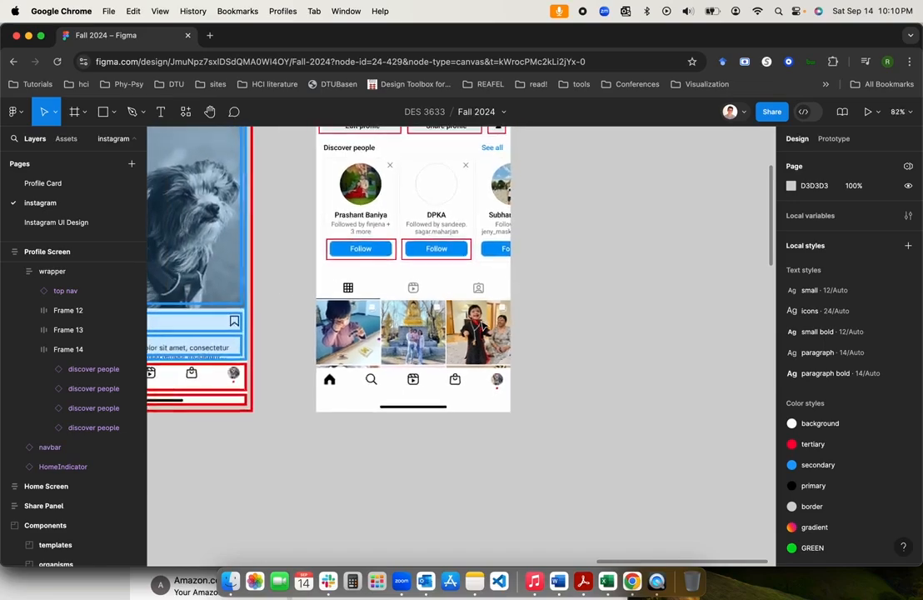
scroll(482, 324, up, 5)
scroll(482, 325, up, 5)
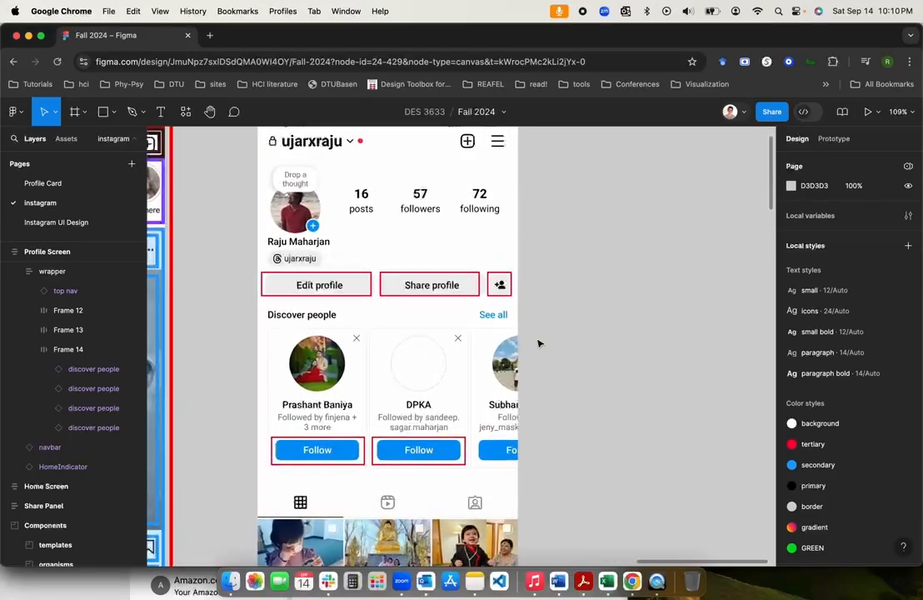
scroll(583, 338, down, 5)
scroll(585, 337, down, 5)
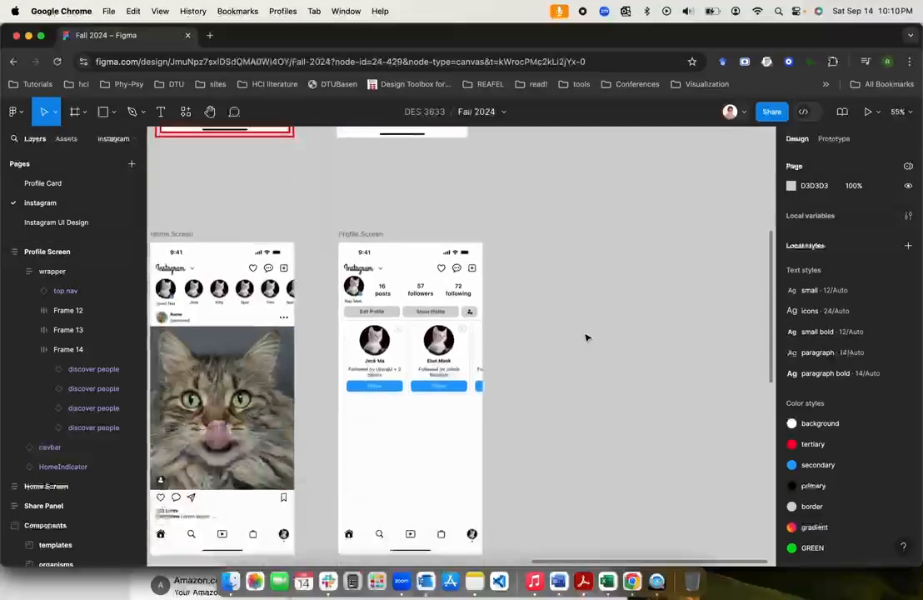
scroll(586, 337, up, 5)
scroll(586, 336, up, 4)
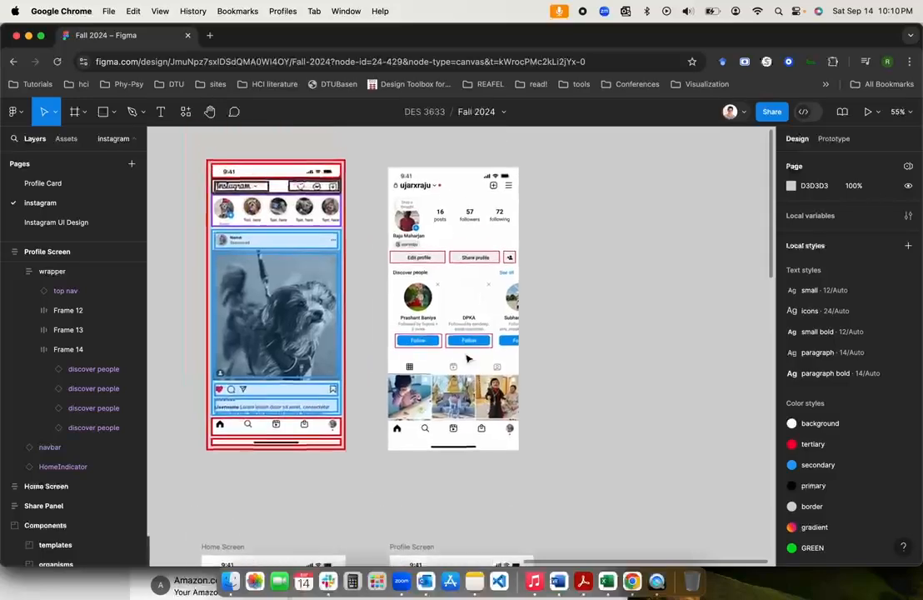
scroll(468, 358, up, 3)
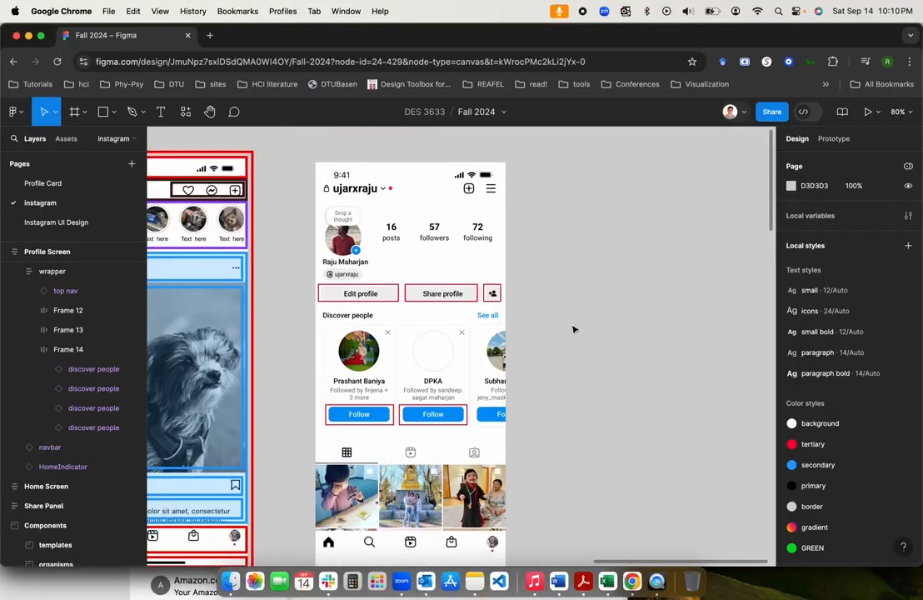
Add a text layer reading "Discover People" on the empty canvas between the profile reference and the Profile Screen frame
key(t)
scroll(469, 330, down, 5)
scroll(470, 331, right, 2)
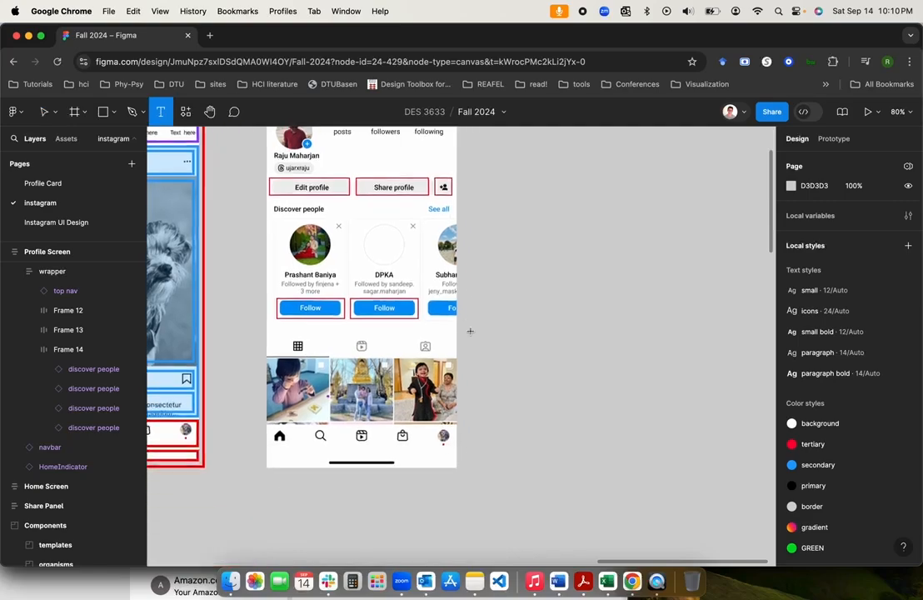
scroll(470, 331, down, 4)
click(381, 326)
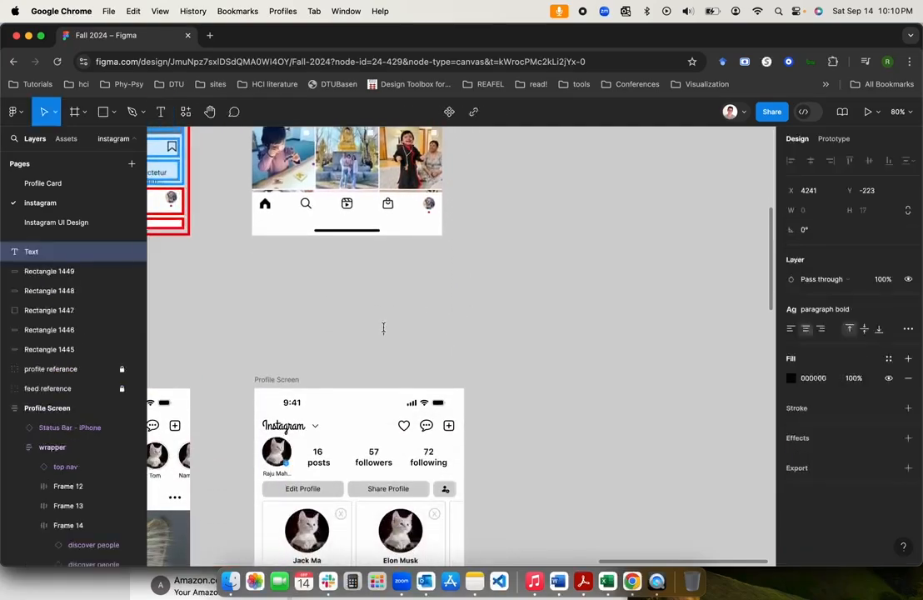
text(Discover People)
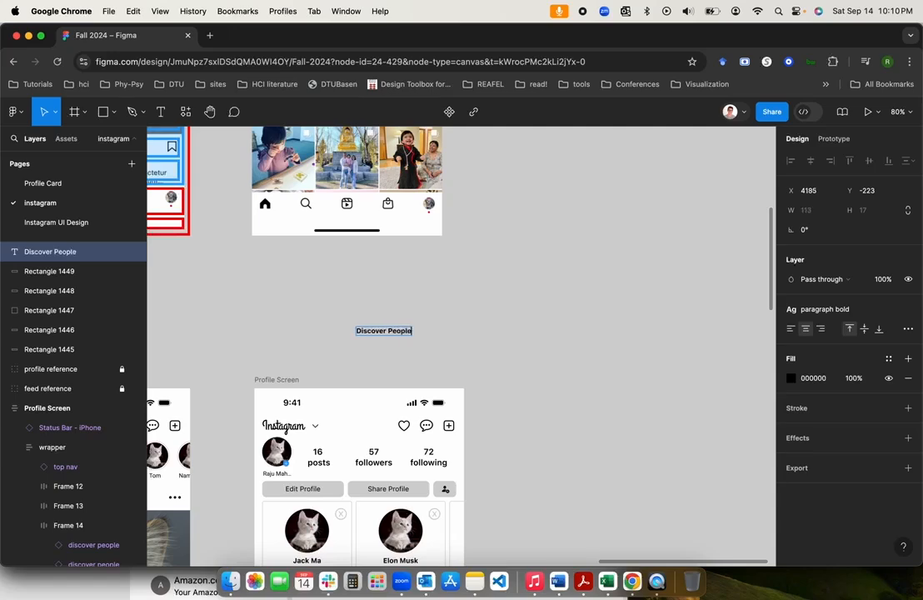
key(Escape)
Duplicate the "Discover People" text, place the copy beside it on the same line, and change its wording to "See All"
key(super+d)
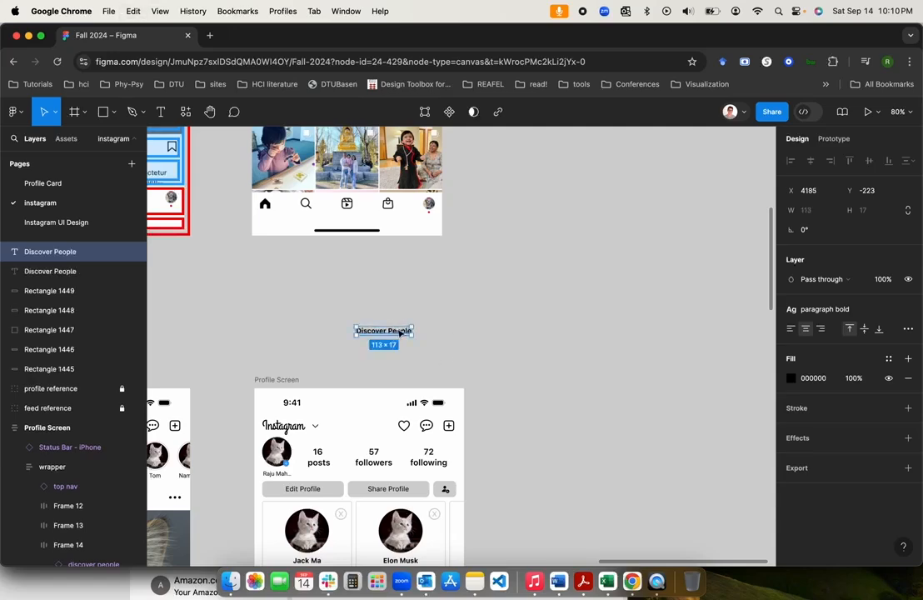
drag(392, 335, 485, 333)
double_click(486, 330)
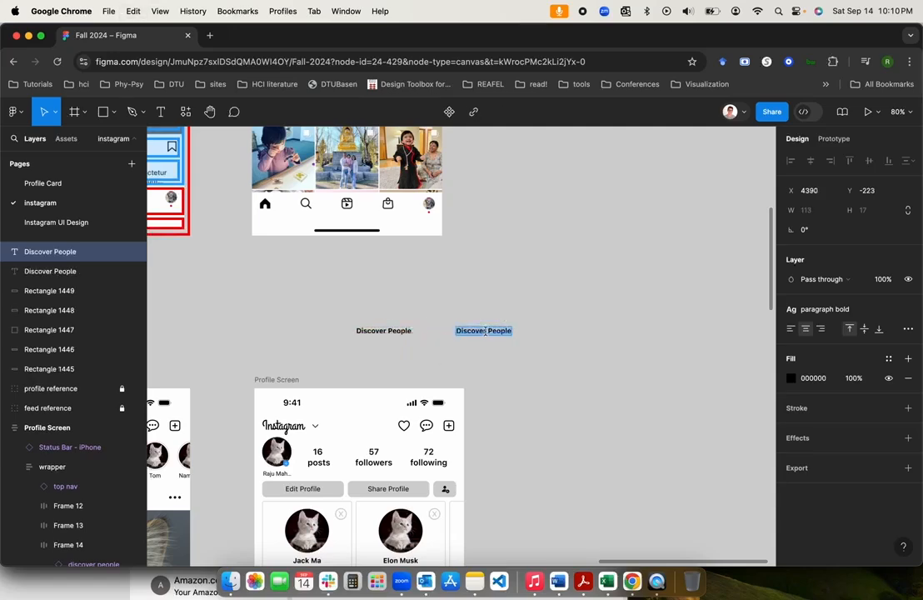
text(See All)
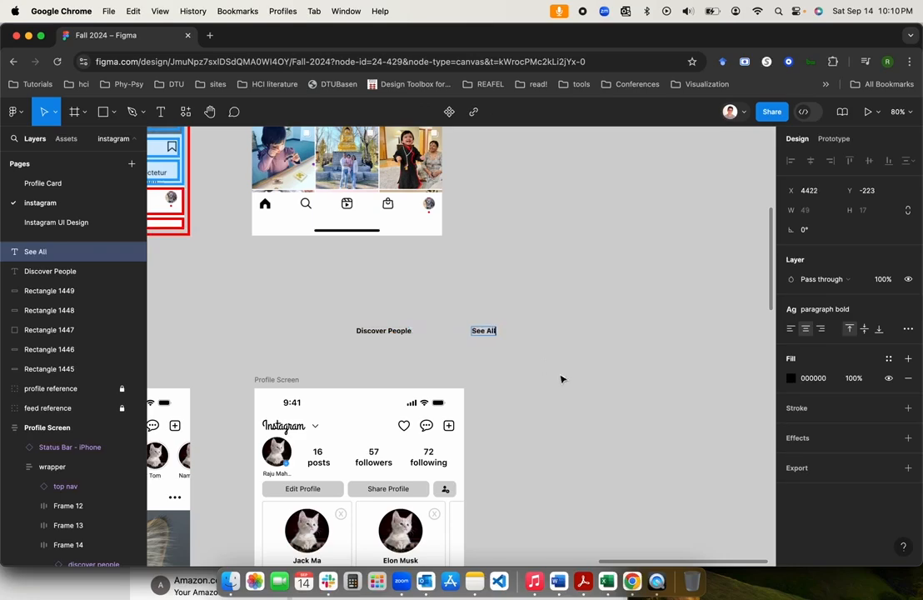
key(Escape)
Apply the primary color style to the "Discover People" text
click(389, 330)
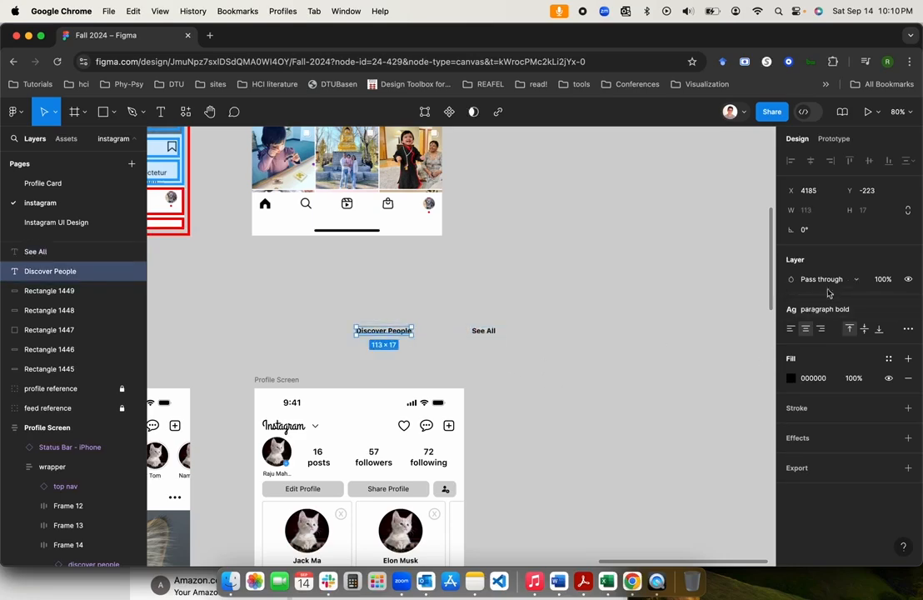
click(791, 378)
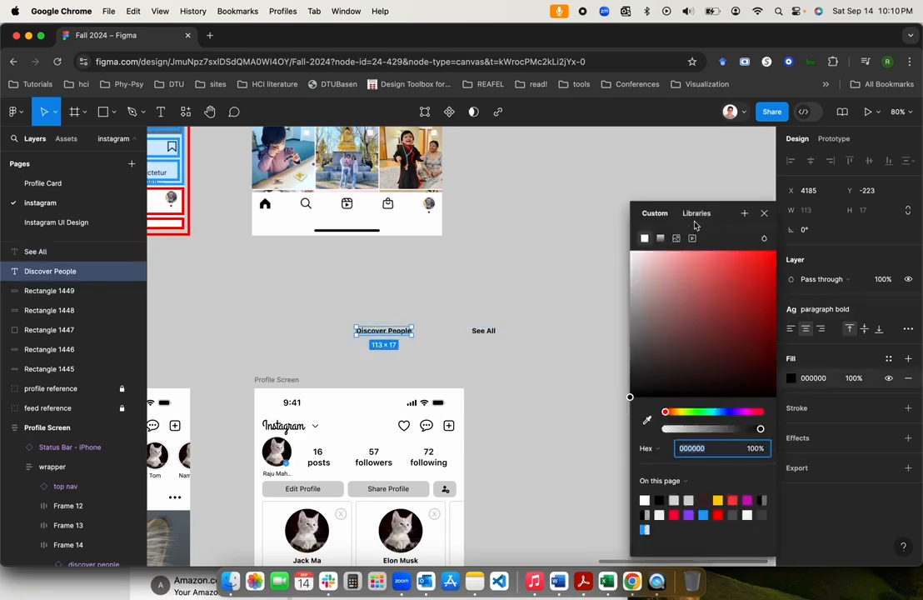
click(698, 215)
click(667, 353)
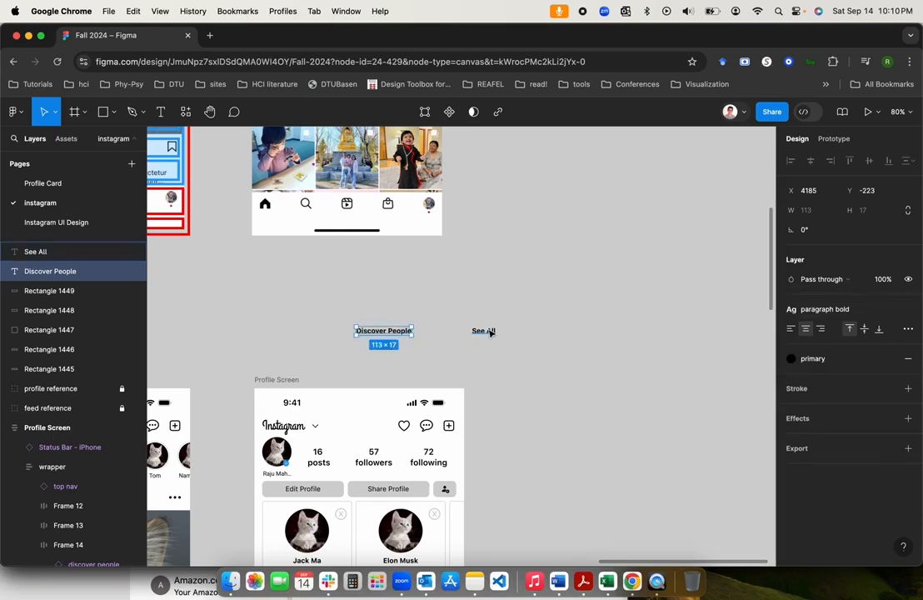
Apply the secondary color style to the "See All" text
click(486, 330)
click(795, 380)
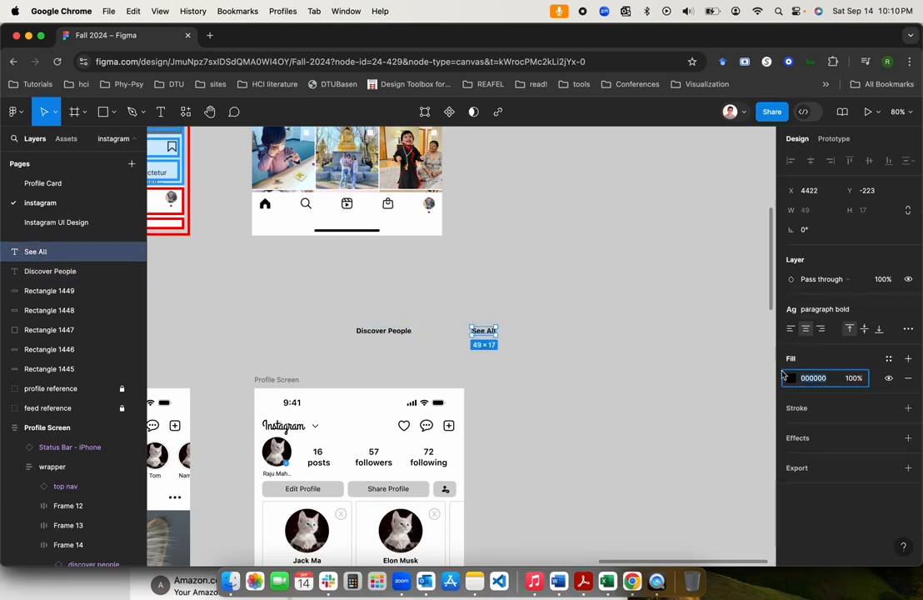
click(785, 376)
click(697, 215)
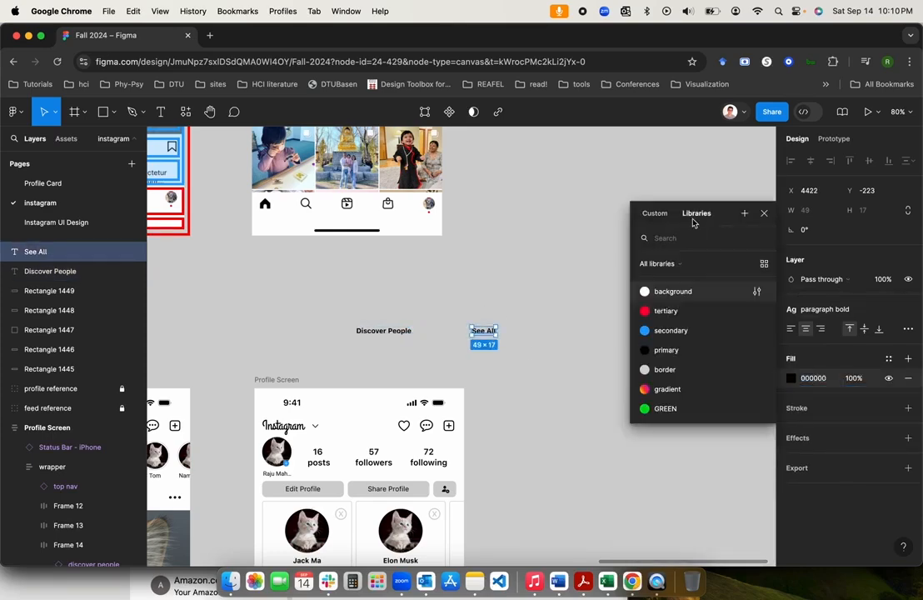
click(677, 332)
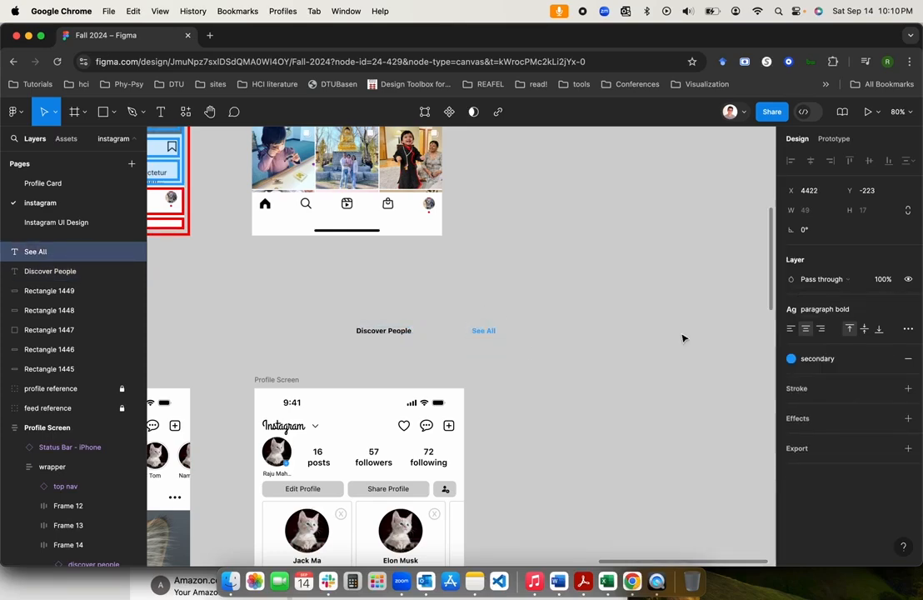
click(804, 308)
click(559, 337)
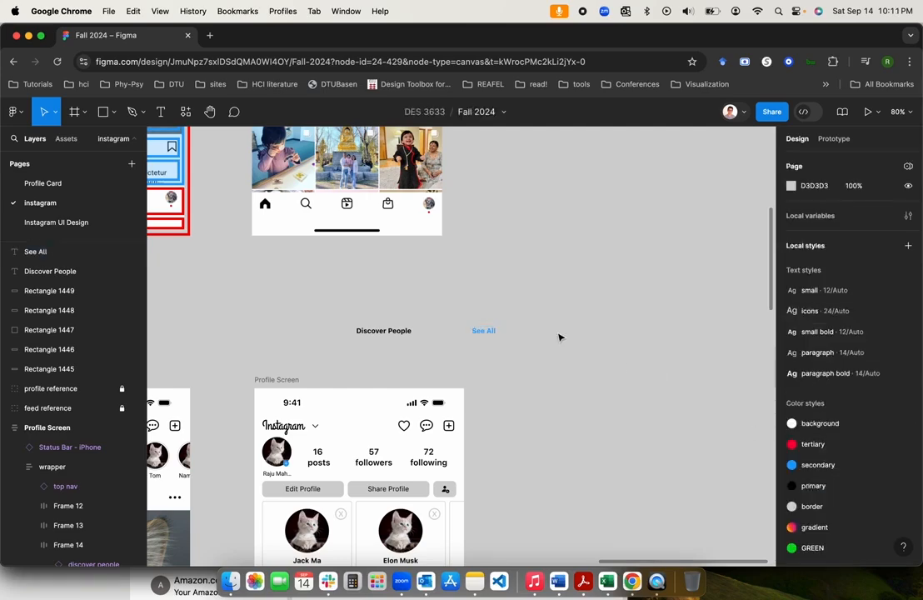
Wrap the "Discover People" and "See All" texts in a horizontal auto layout frame and rename it "See all"
drag(550, 313, 344, 349)
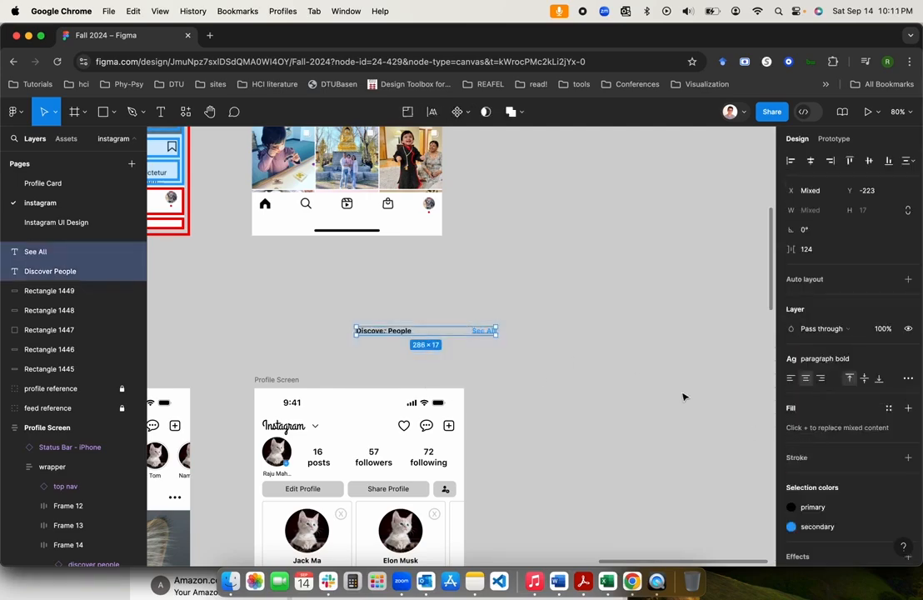
scroll(812, 275, down, 2)
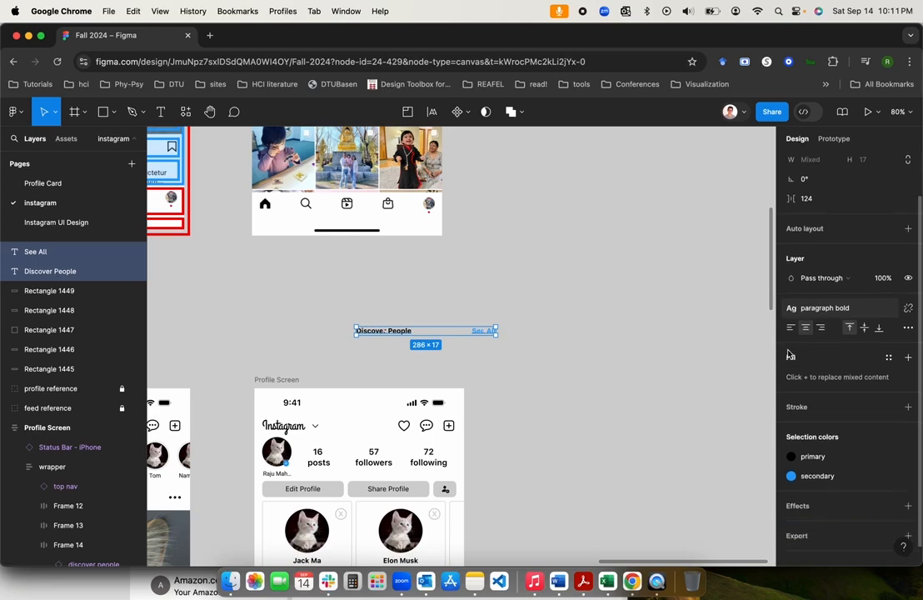
key(shift+a)
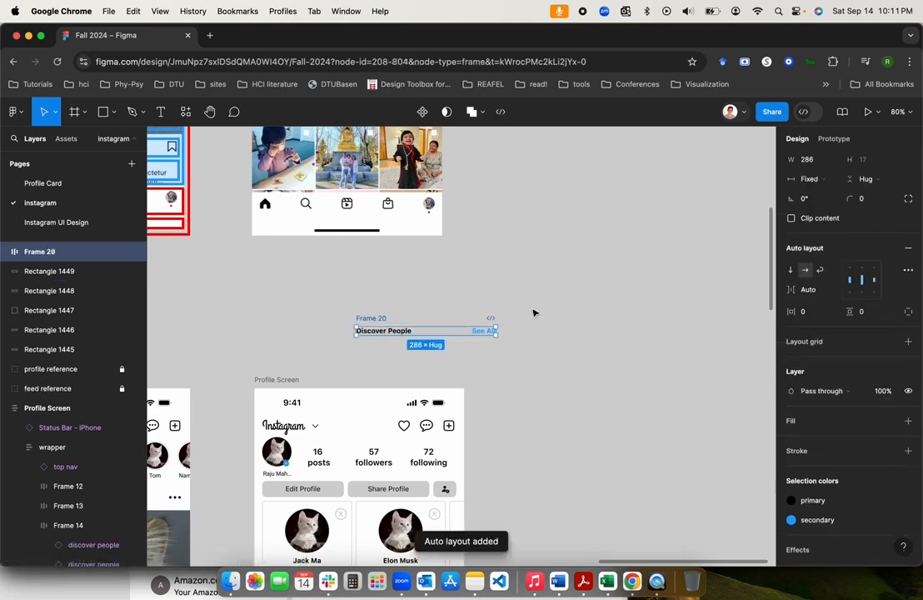
scroll(534, 314, down, 3)
scroll(534, 314, left, 1)
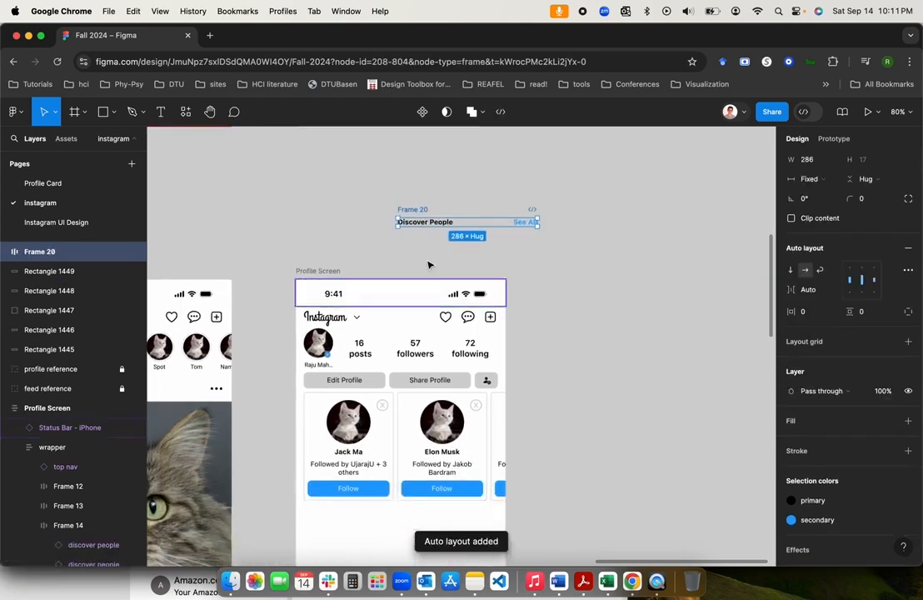
double_click(66, 258)
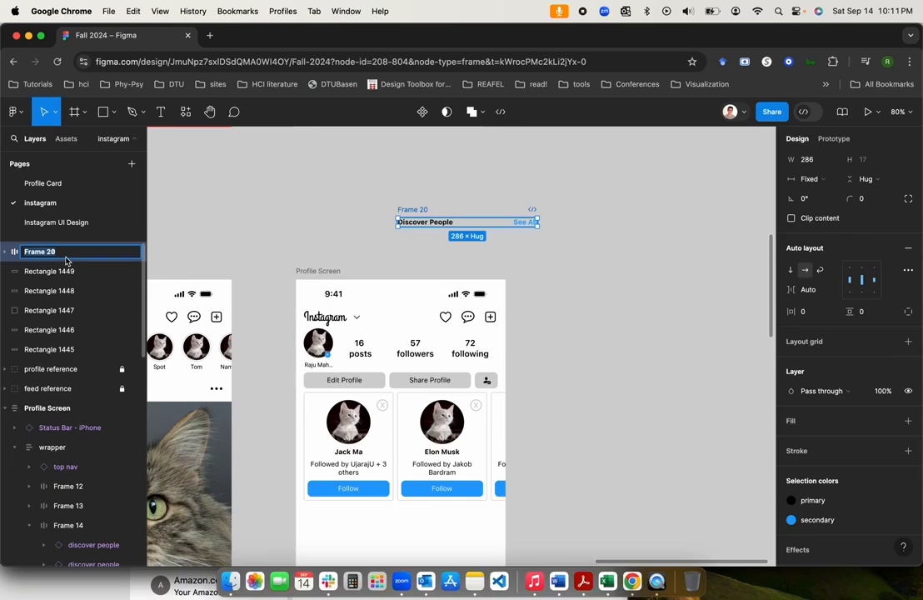
text(See all)
key(Return)
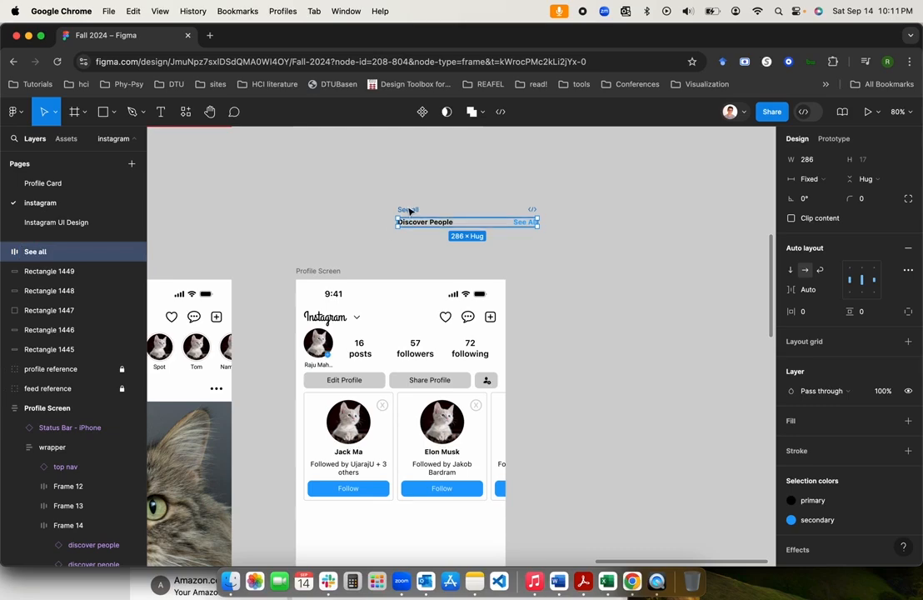
Place the "See all" frame in the Profile Screen between the profile buttons and the people cards, with its width set to Fill container
drag(412, 209, 354, 397)
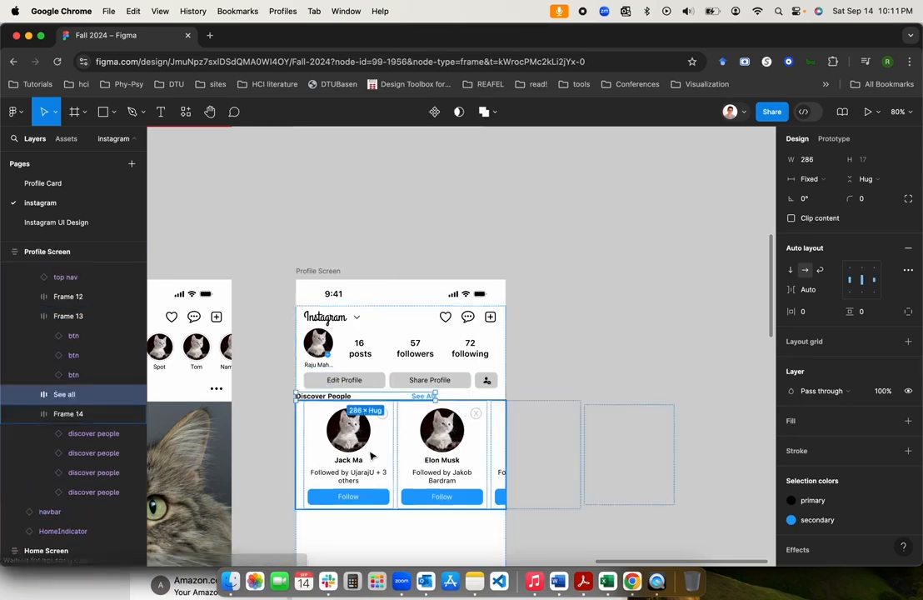
click(815, 181)
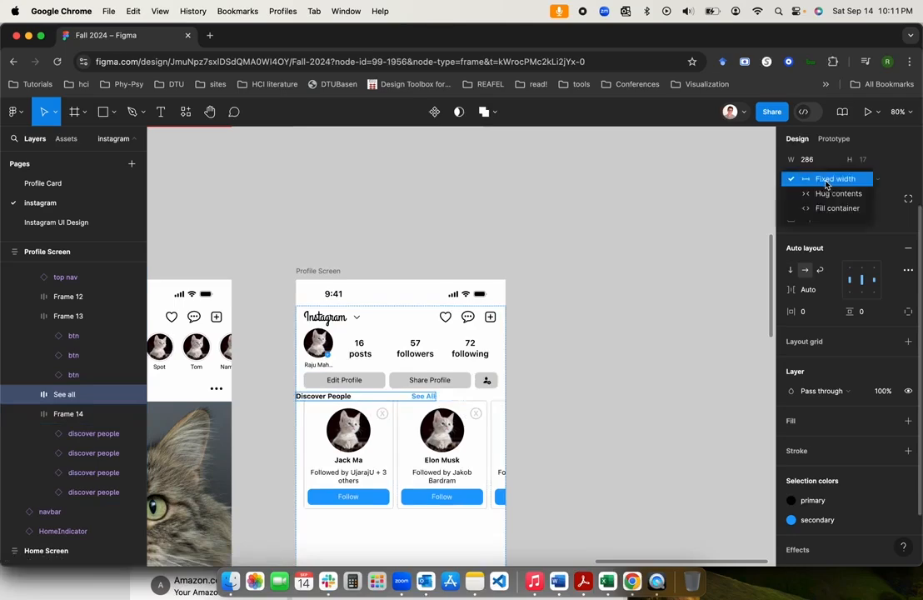
click(820, 209)
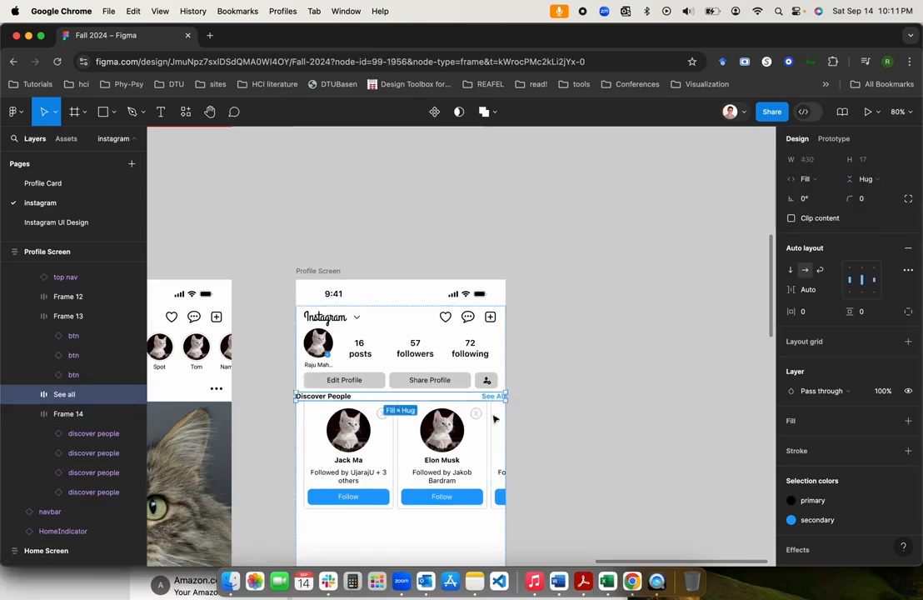
Set the "See all" frame's auto layout padding to 16 horizontally and 8 vertically
click(806, 313)
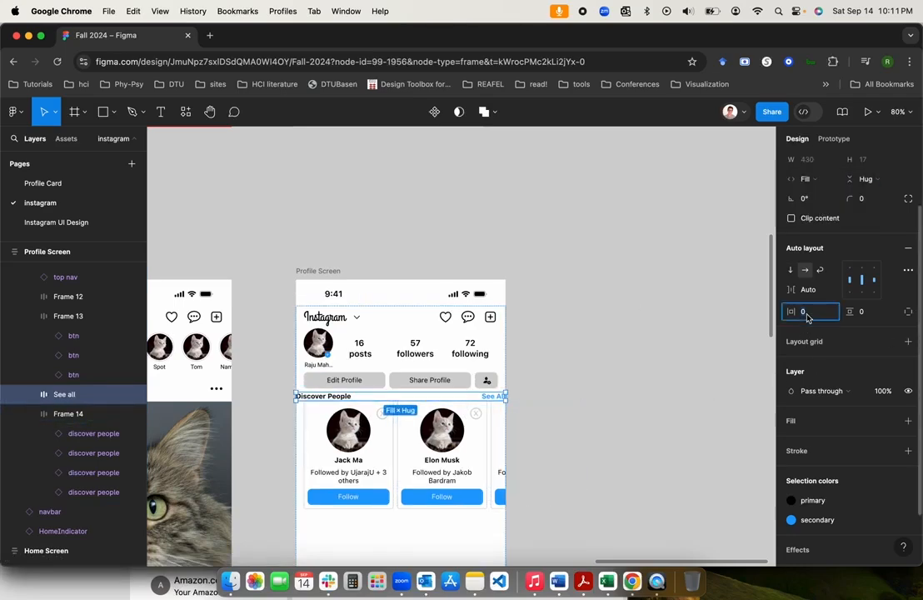
text(16)
key(Return)
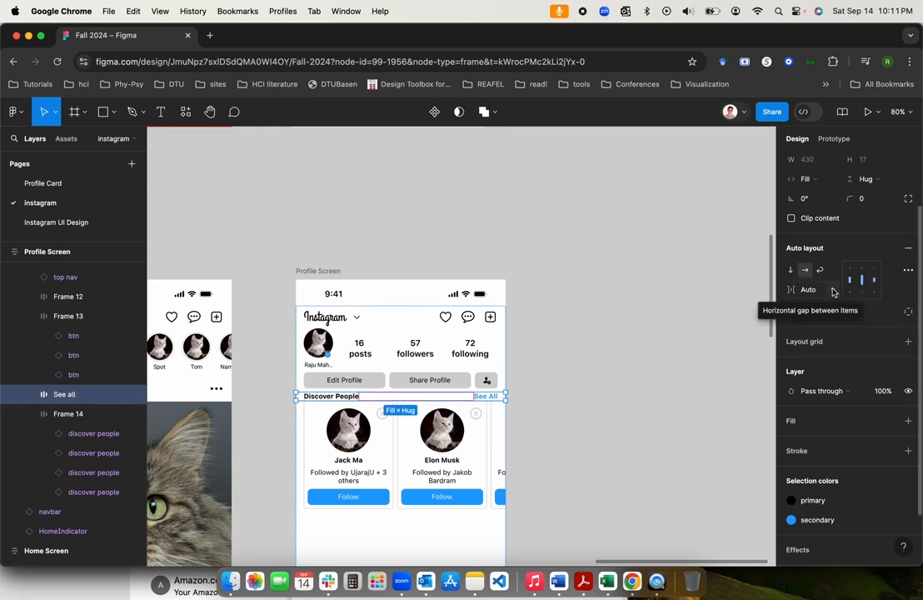
click(873, 314)
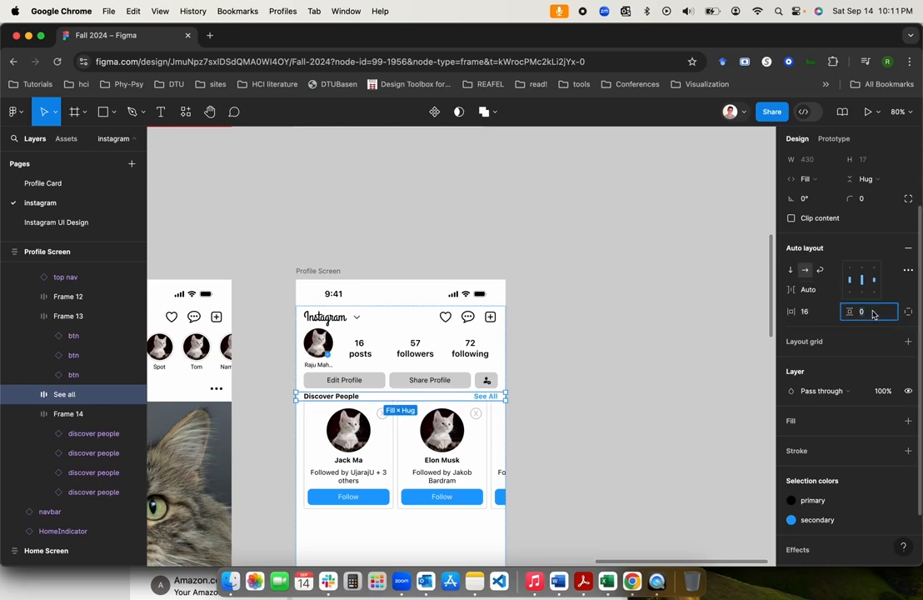
text(8)
key(Return)
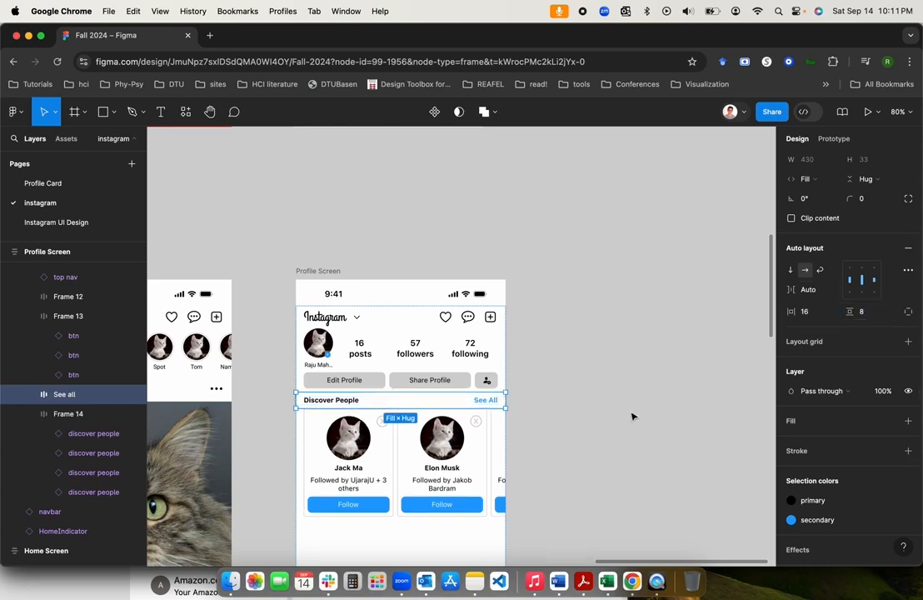
Compare the Discover People section of the Profile Screen with the Instagram profile reference above it
click(587, 373)
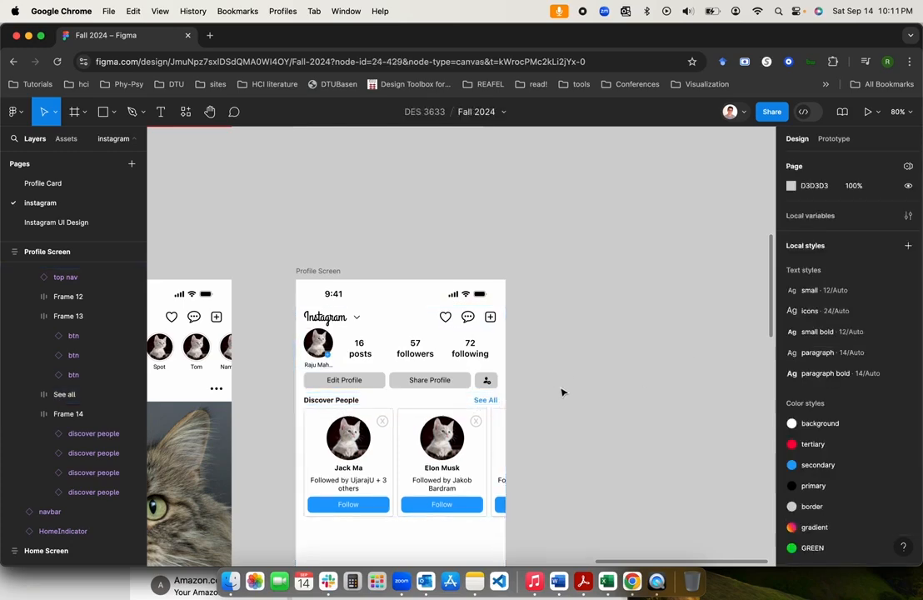
scroll(563, 392, up, 5)
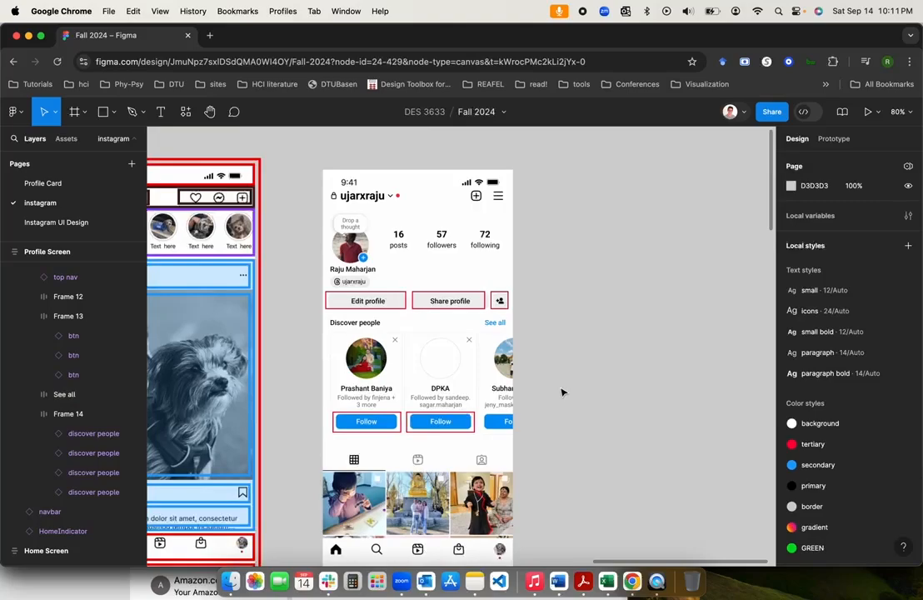
scroll(562, 392, down, 8)
scroll(562, 393, up, 5)
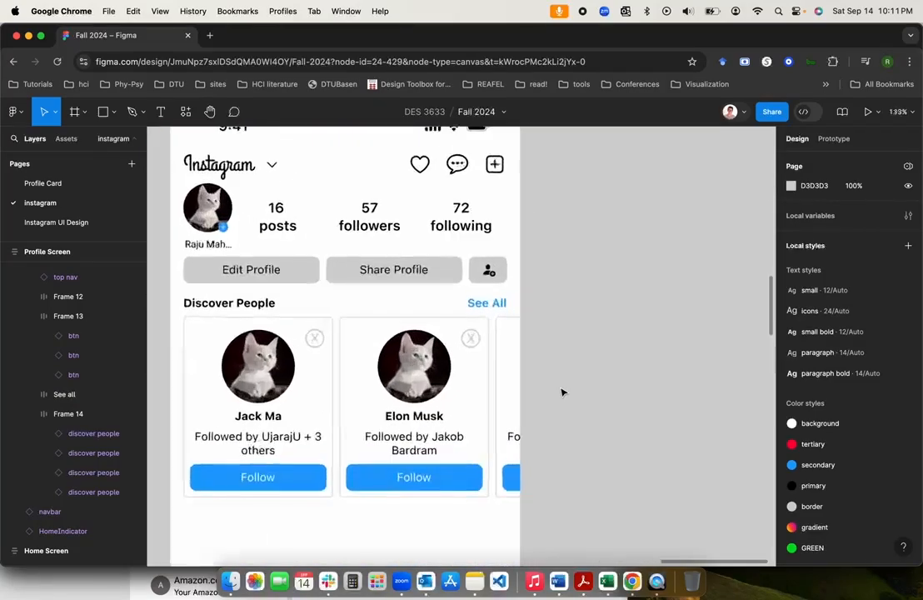
scroll(562, 392, down, 3)
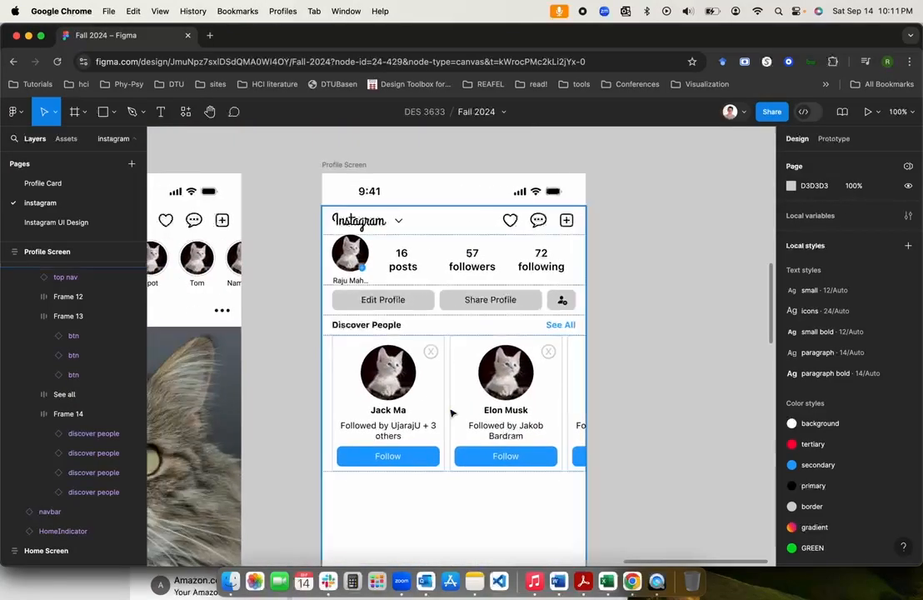
click(400, 371)
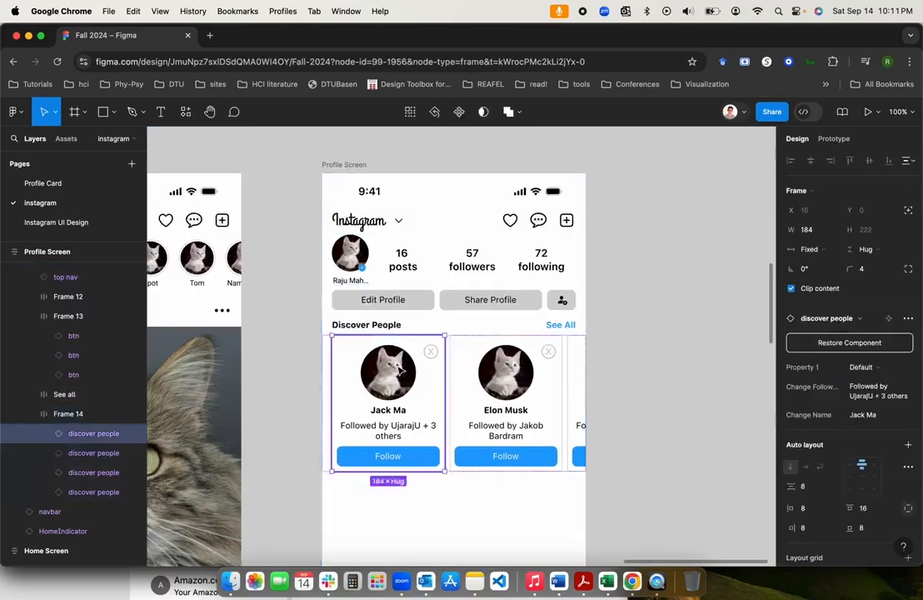
click(686, 367)
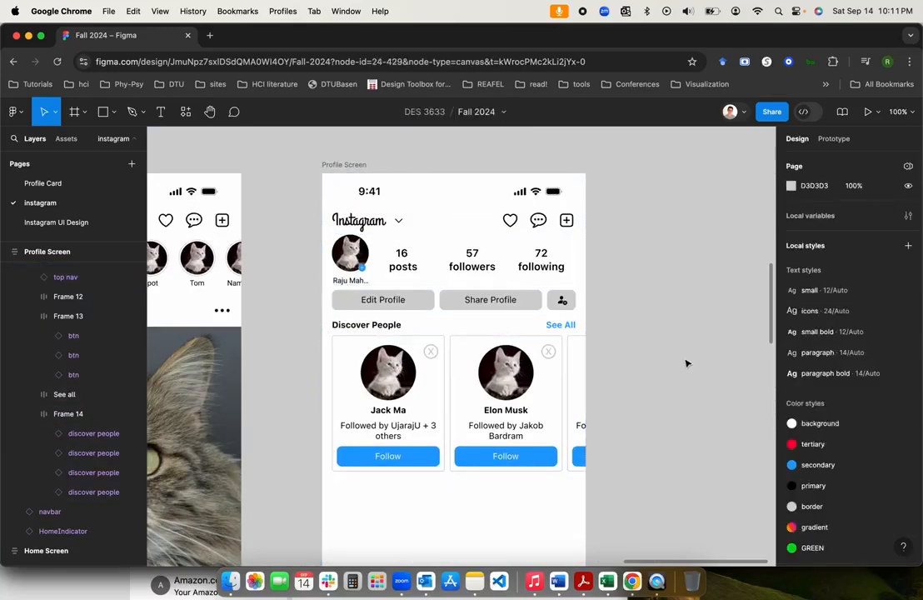
Inspect the first Discover People card in the Profile Screen and its main component options
click(376, 388)
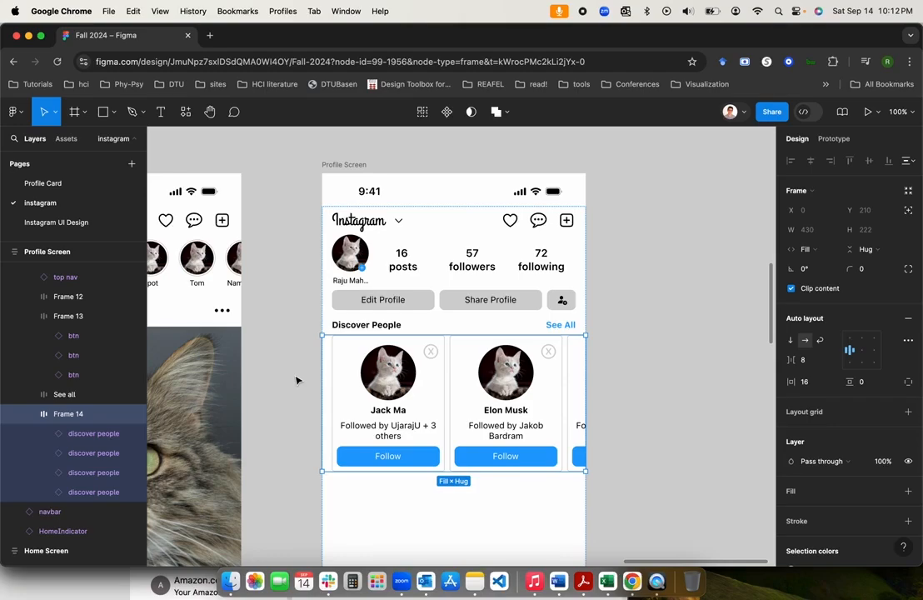
click(385, 400)
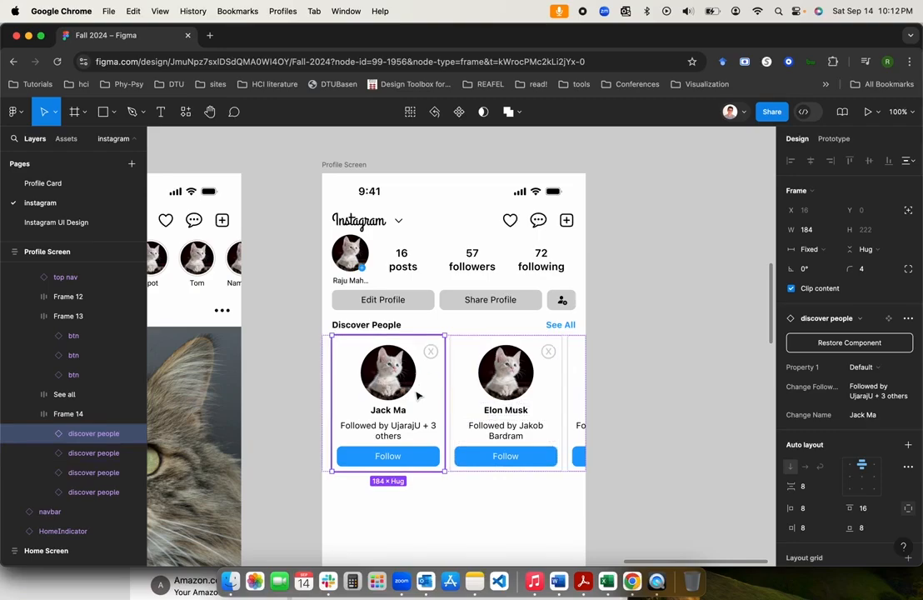
right_click(418, 397)
mouse_move(425, 410)
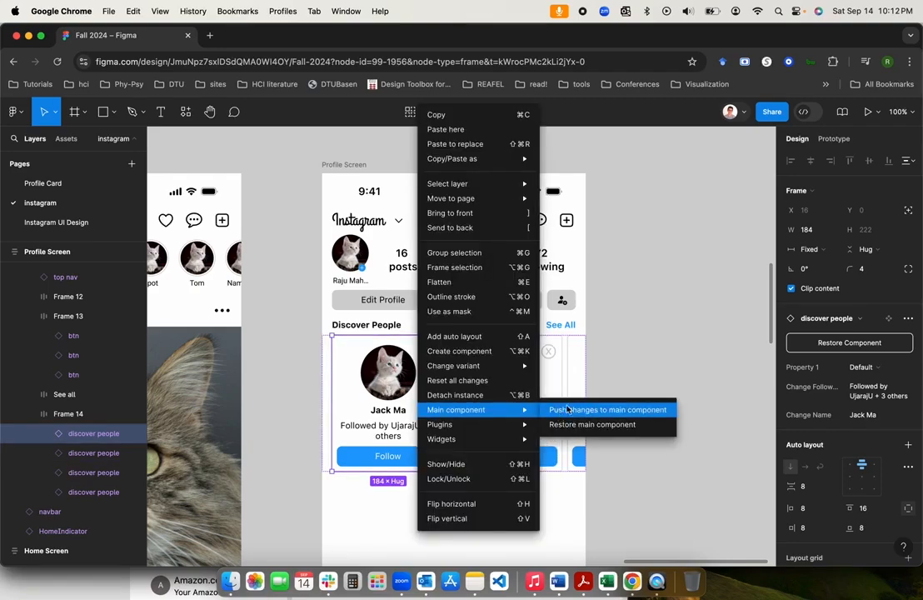
click(649, 358)
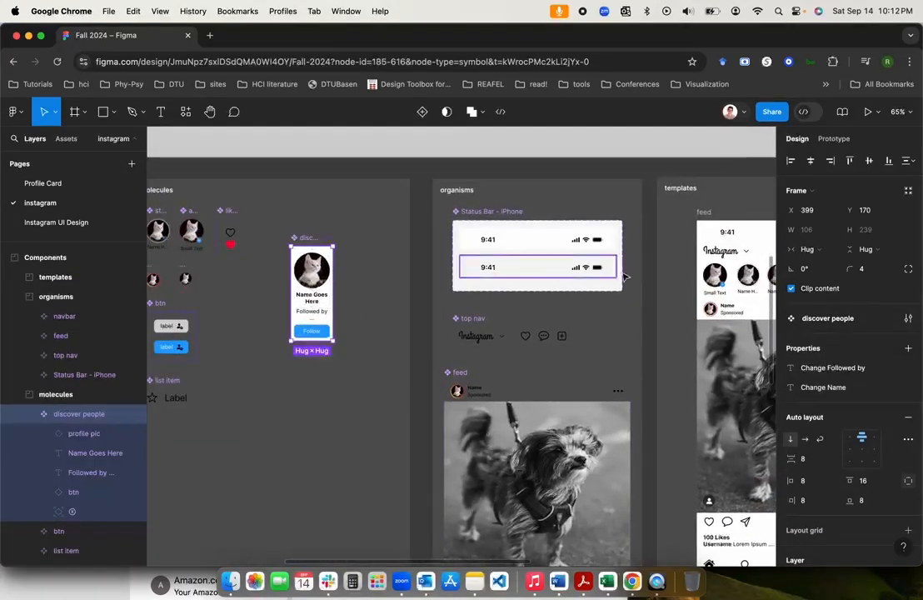
Review the width sizing options of the discover people main component and check the first card's width in the Profile Screen
click(806, 249)
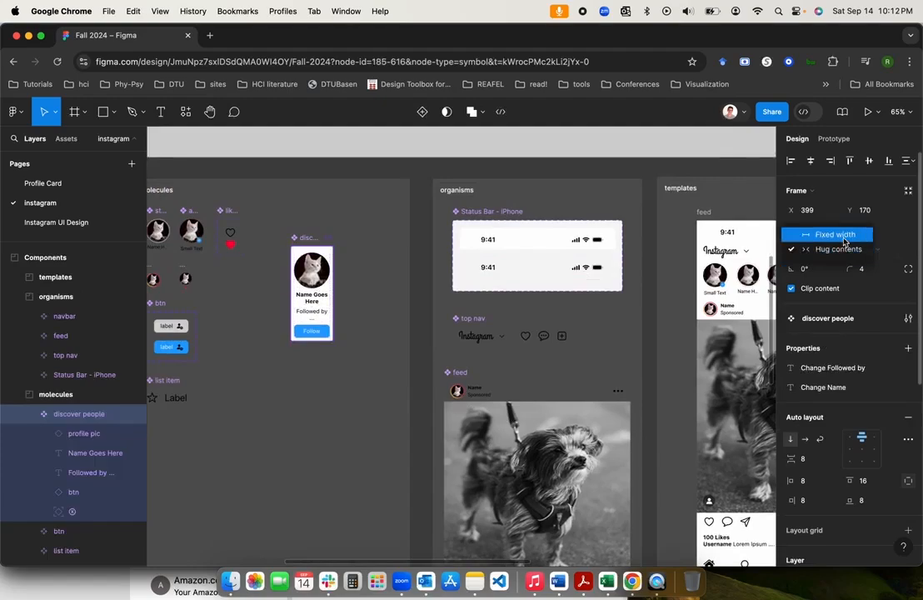
click(354, 402)
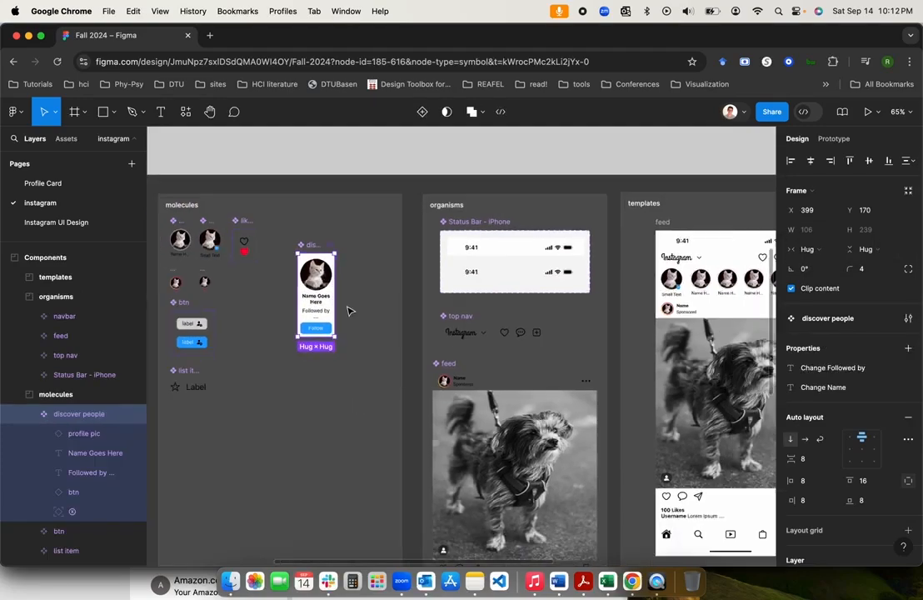
scroll(350, 309, right, 10)
ctrl+scroll(349, 310, up, 2)
scroll(350, 310, right, 5)
scroll(350, 310, up, 3)
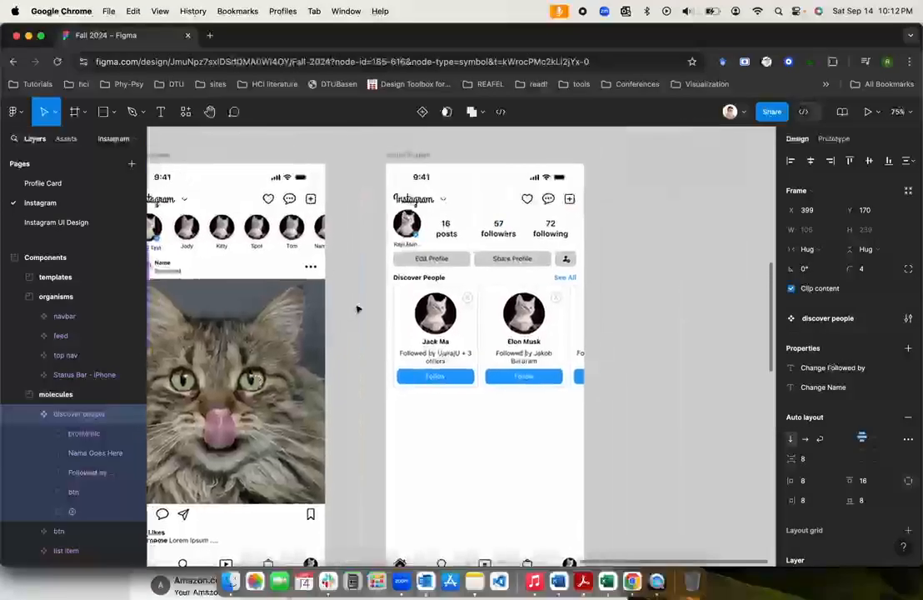
click(429, 326)
click(430, 326)
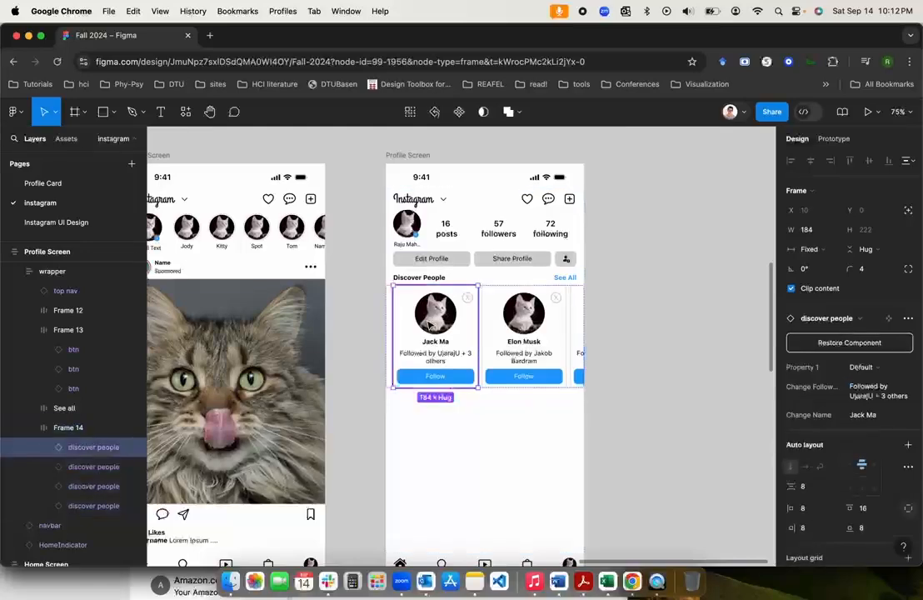
click(822, 232)
click(659, 335)
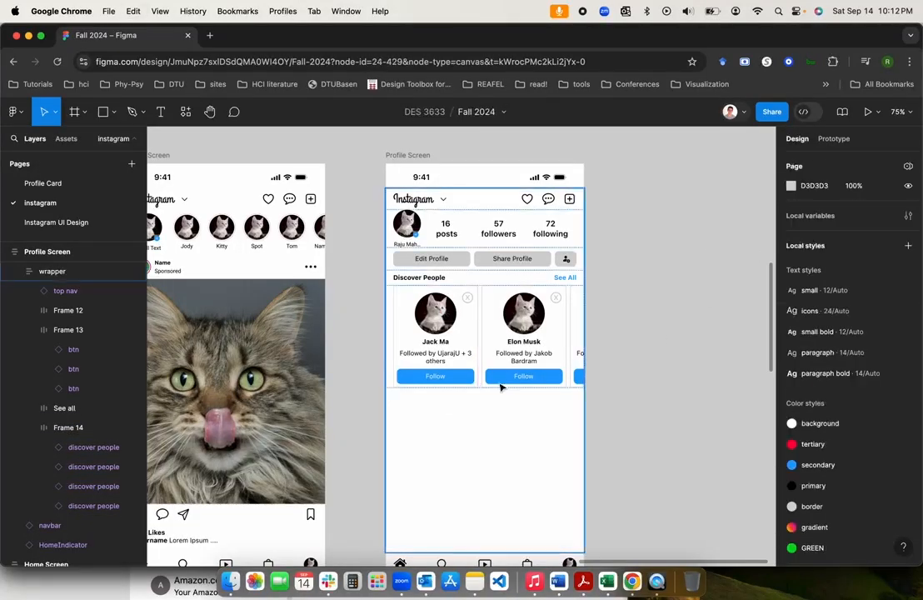
Set the discover people main component in the molecules section to a fixed width of 184
scroll(453, 349, left, 15)
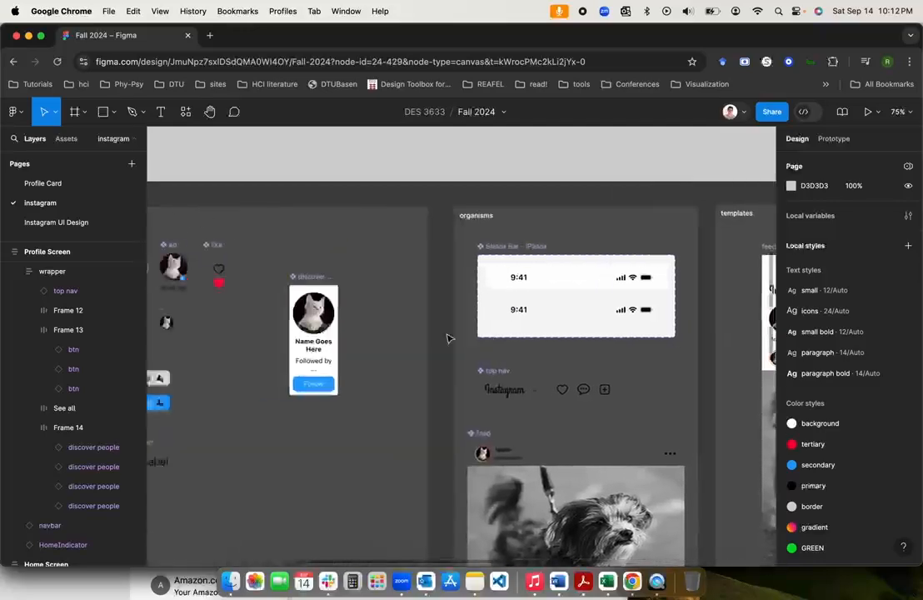
click(308, 277)
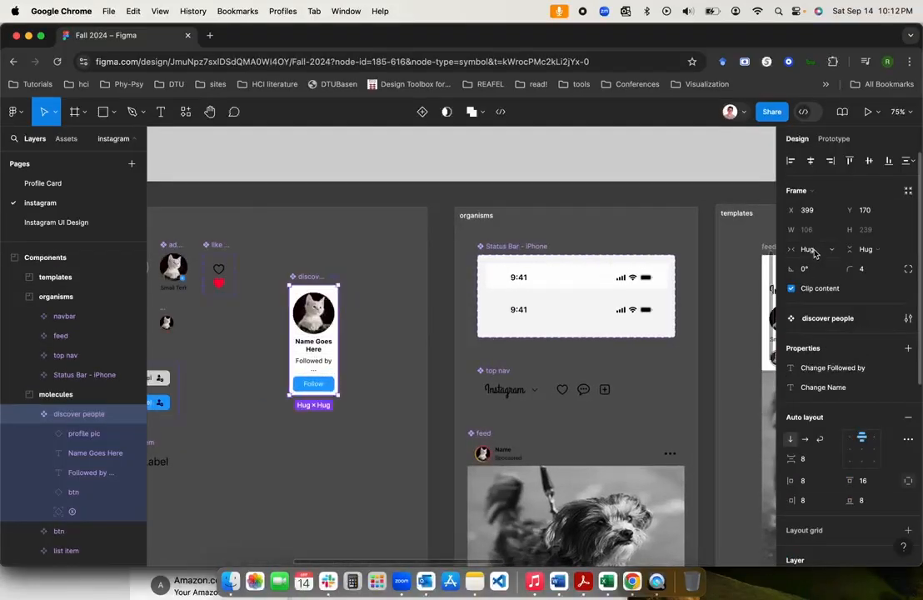
click(818, 254)
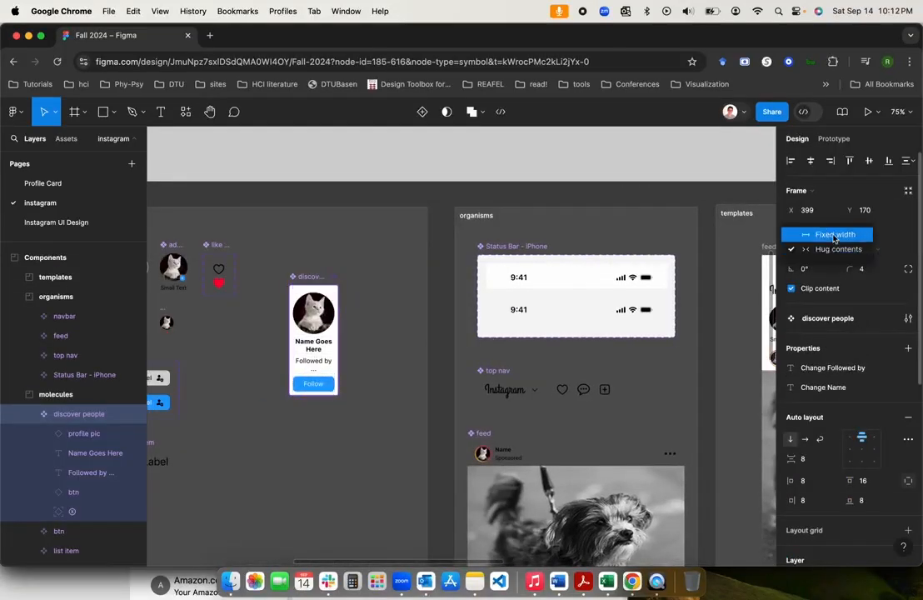
click(820, 233)
text(184)
key(Return)
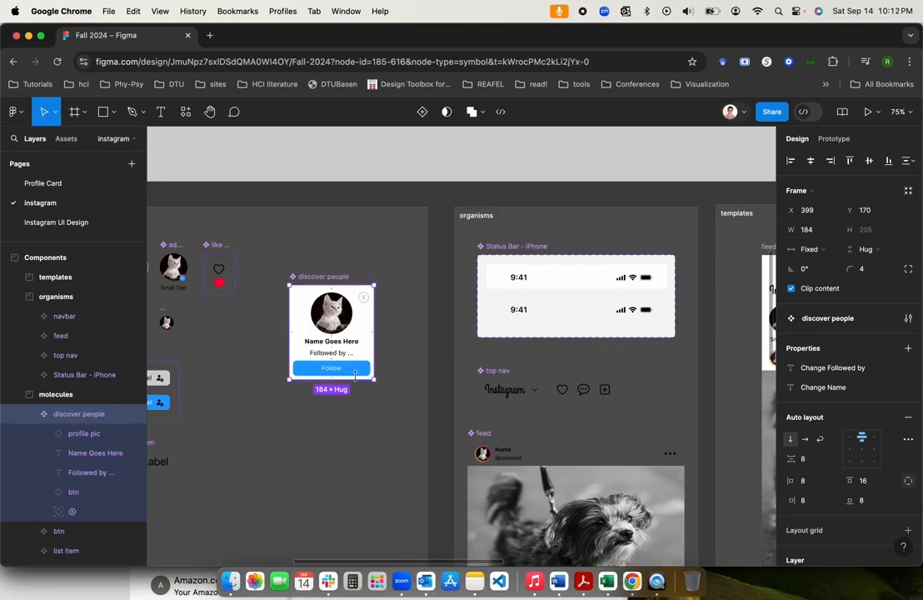
Check the Discover People cards in the Profile Screen against the resized main component
scroll(355, 376, right, 3)
scroll(359, 379, left, 2)
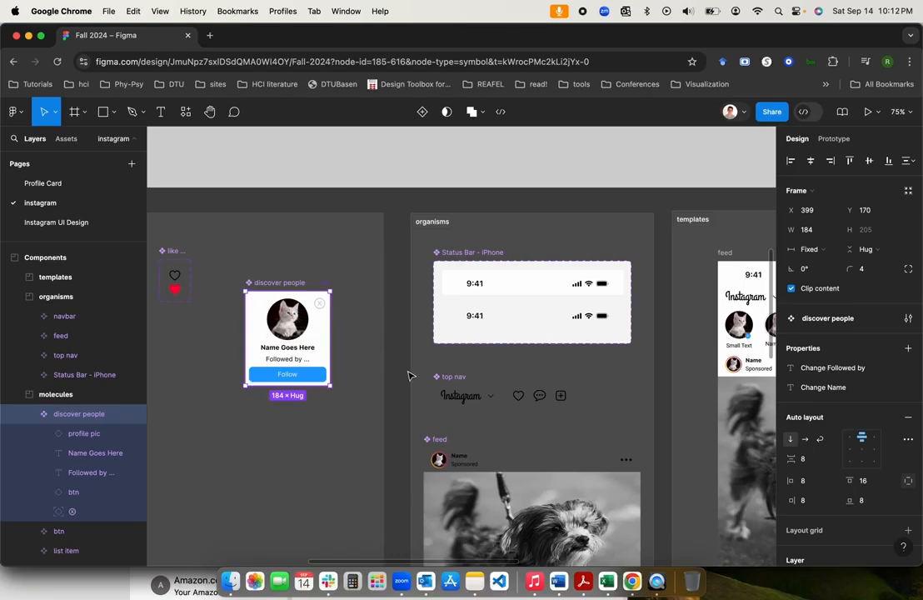
scroll(471, 350, right, 10)
click(407, 309)
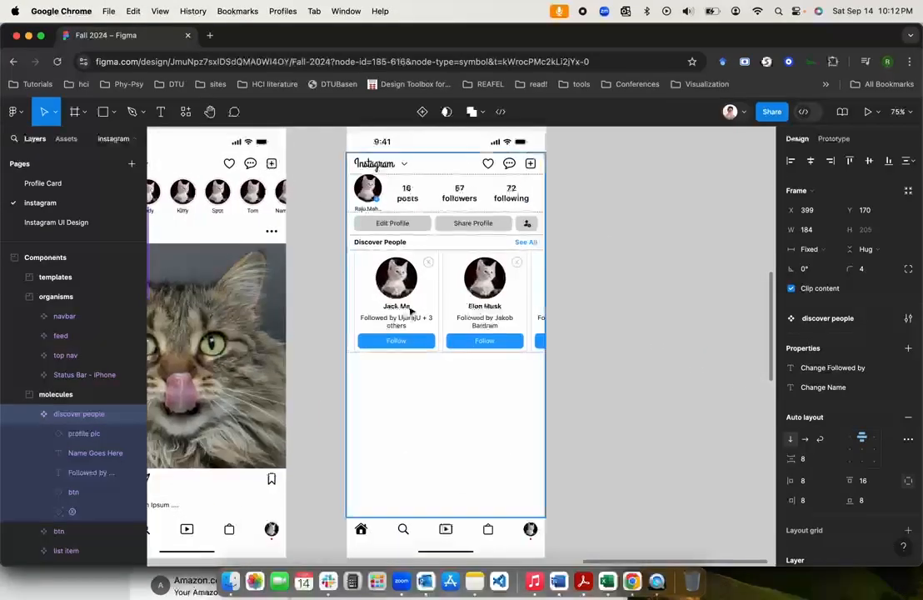
click(408, 310)
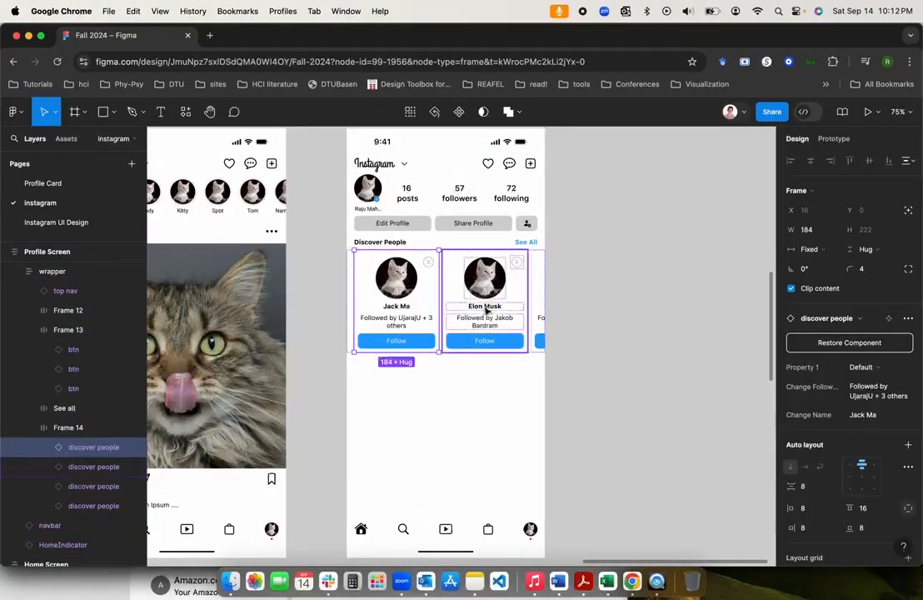
click(601, 346)
Try to restore the main component of the first Discover People card
click(425, 288)
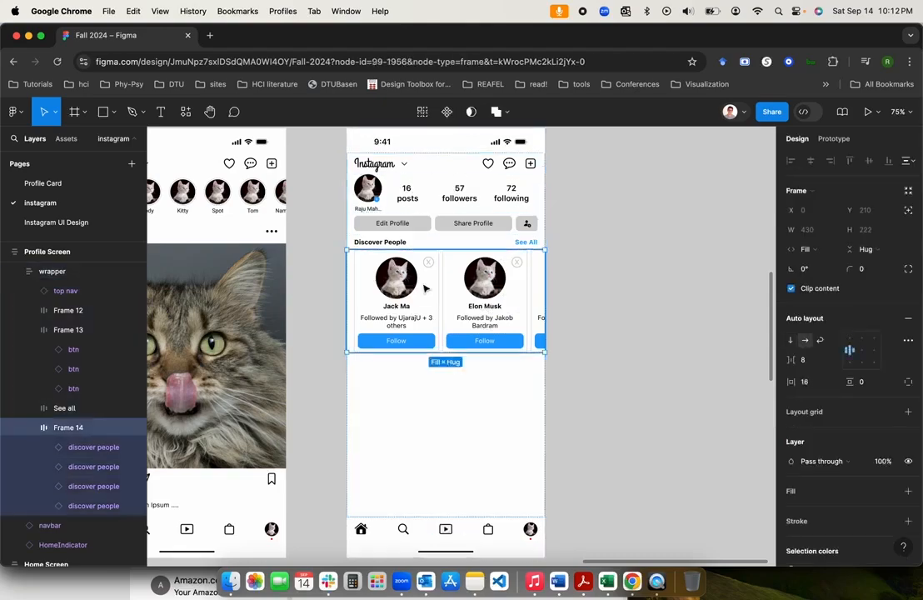
click(424, 288)
right_click(425, 288)
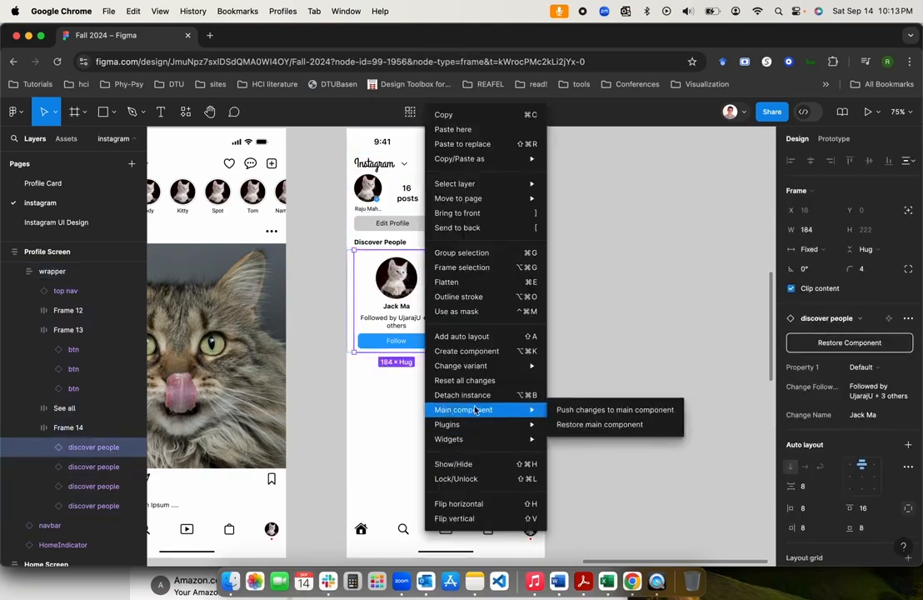
click(587, 424)
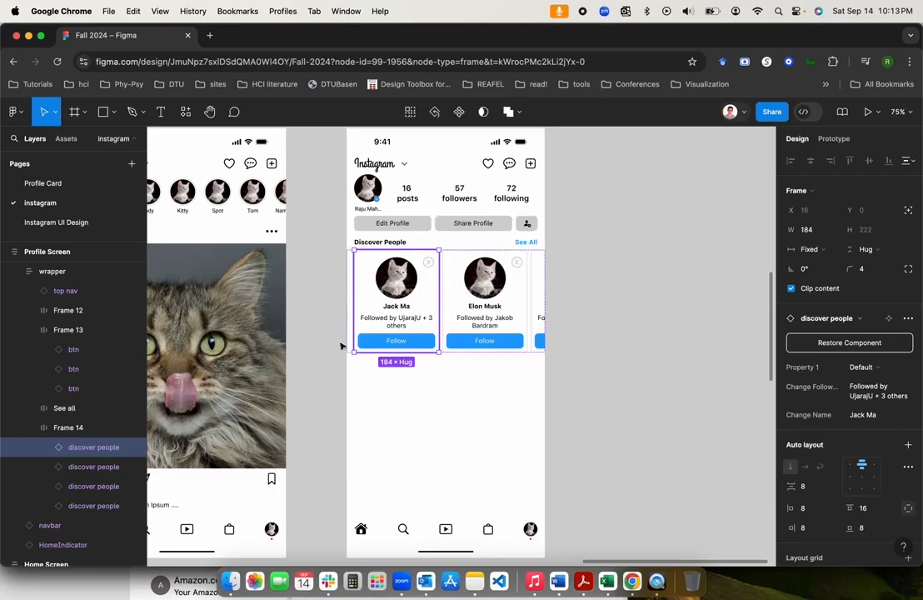
Delete the four discover people cards from Frame 14 and copy the resized discover people component from the molecules section
shift+click(94, 507)
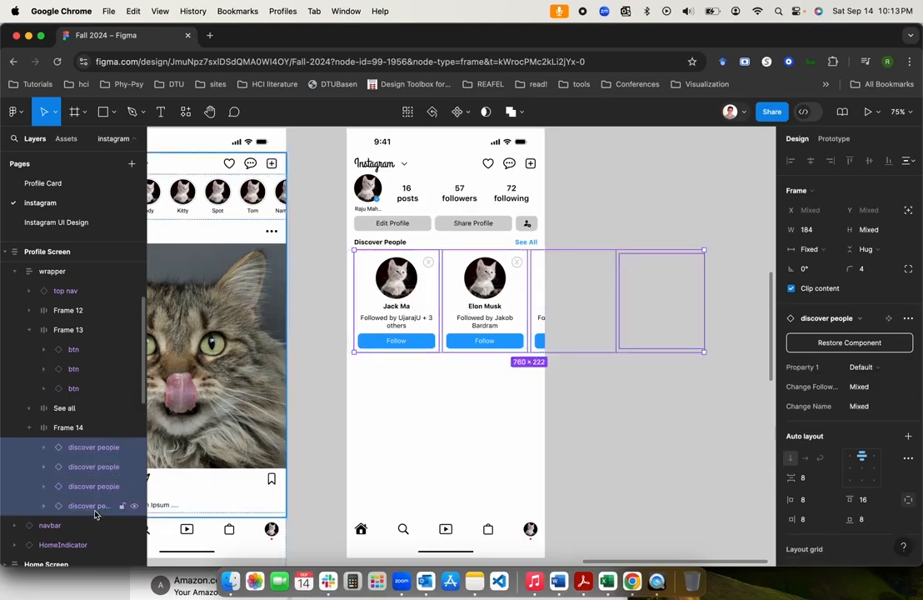
key(Delete)
scroll(348, 450, left, 10)
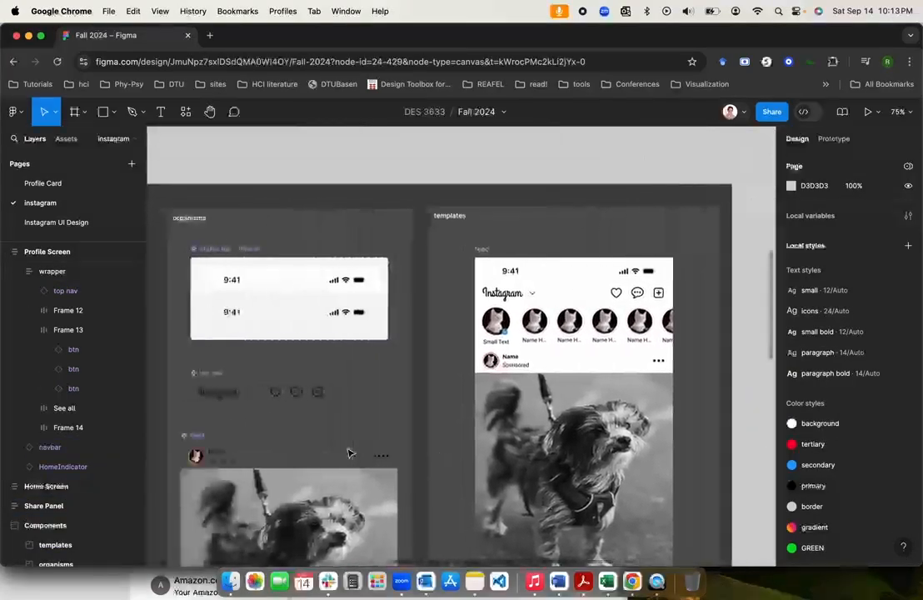
scroll(348, 453, left, 5)
click(315, 269)
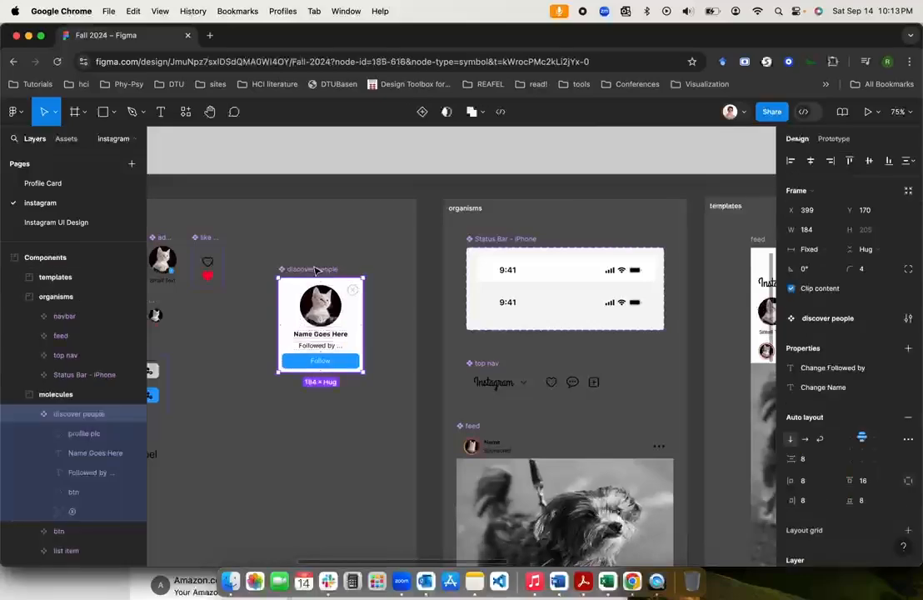
key(super+d)
drag(310, 293, 331, 427)
key(Delete)
Paste five instances of the discover people component into the empty Frame 14 on the Profile Screen
scroll(331, 428, right, 10)
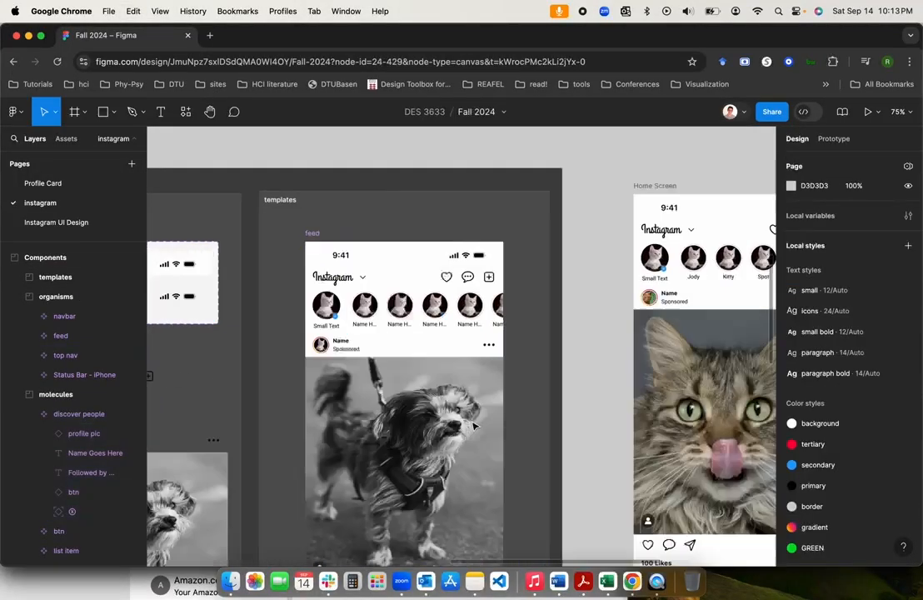
scroll(473, 427, right, 5)
click(447, 352)
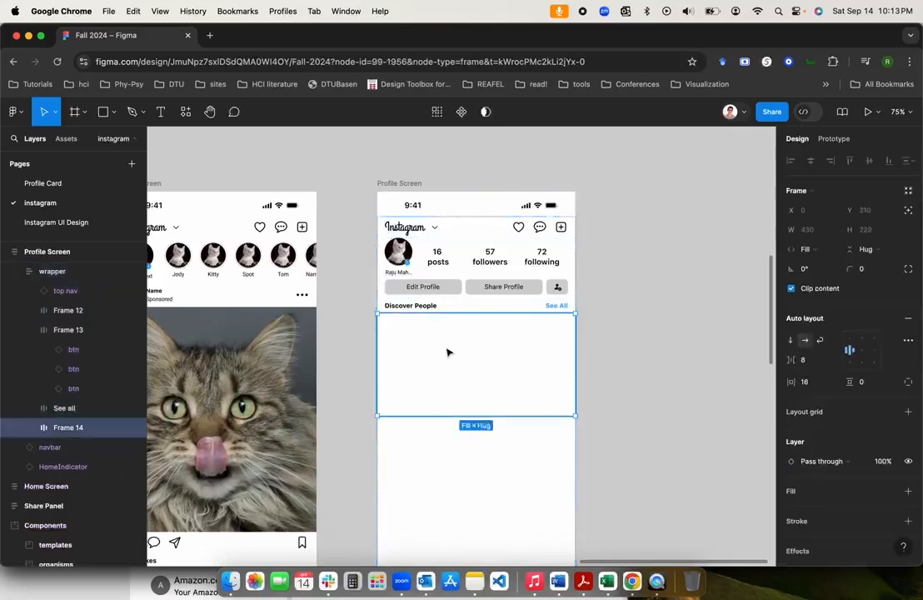
key(super+v)
key(super+v)
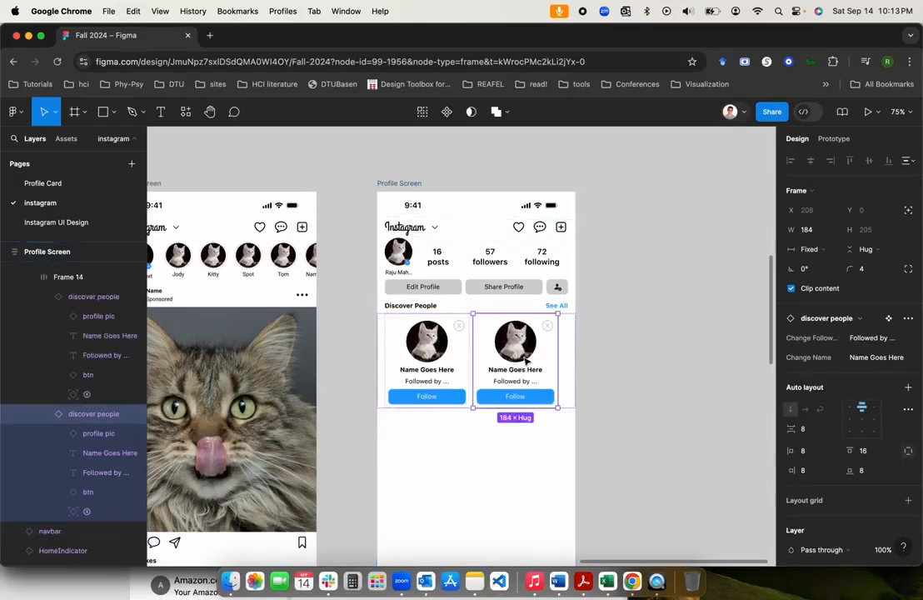
key(super+v)
scroll(526, 361, right, 3)
click(579, 421)
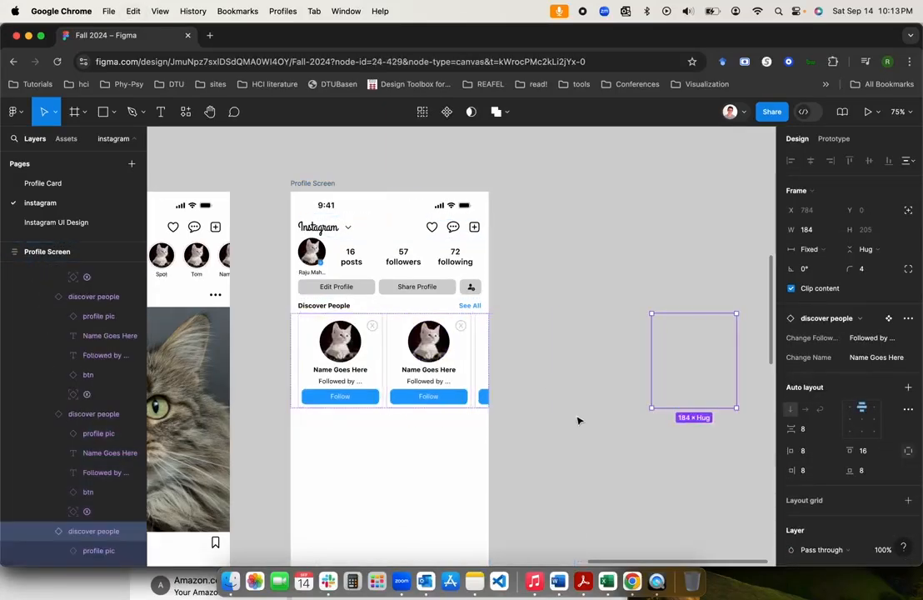
Collapse the nested layers of all five discover people instances inside Frame 14 of the Profile Screen
click(368, 356)
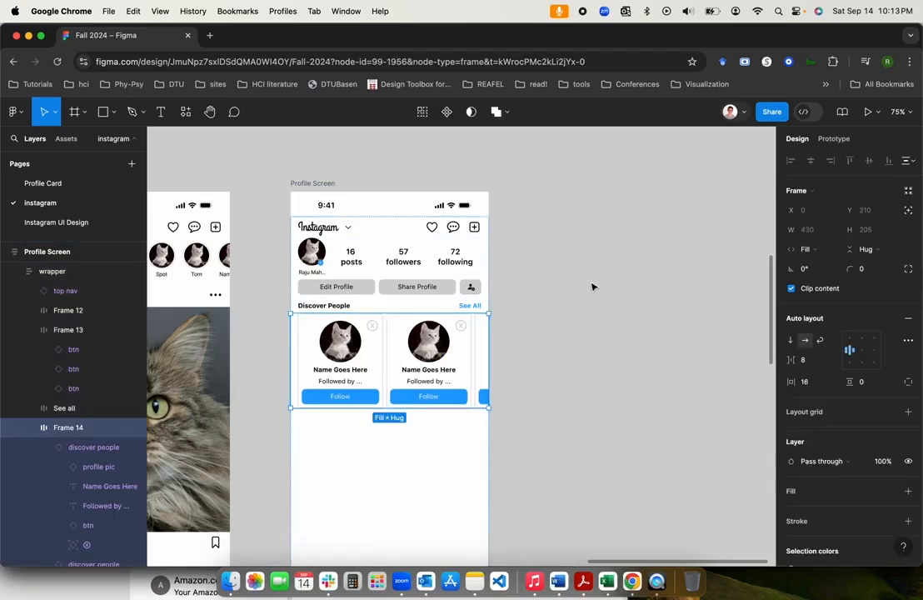
key(Escape)
drag(367, 357, 469, 360)
click(469, 360)
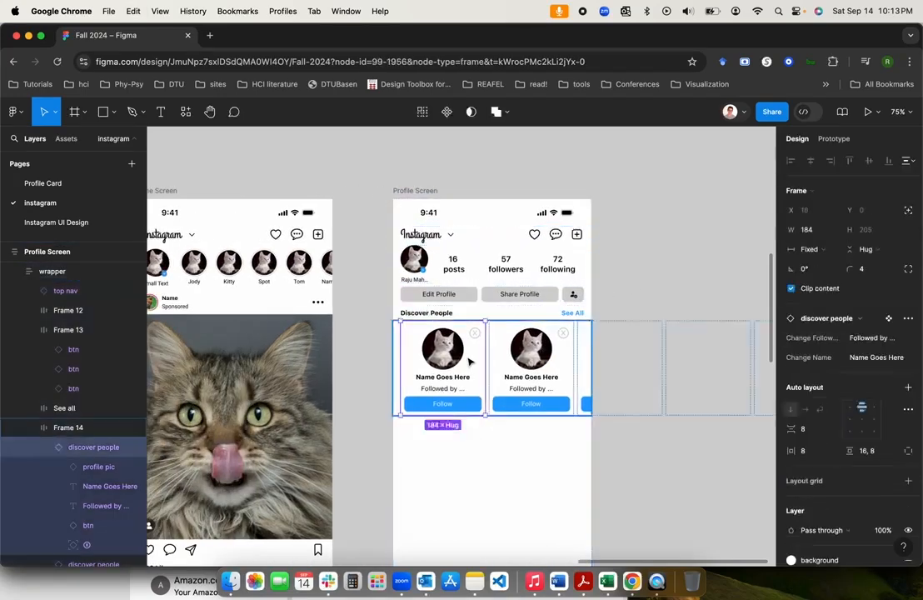
click(50, 447)
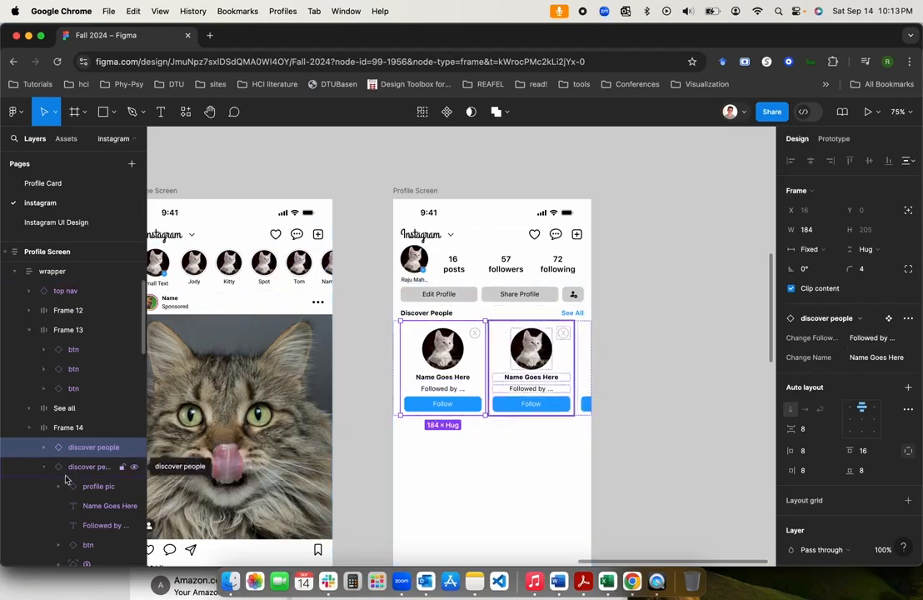
key(super+d)
key(super+d)
key(super+d)
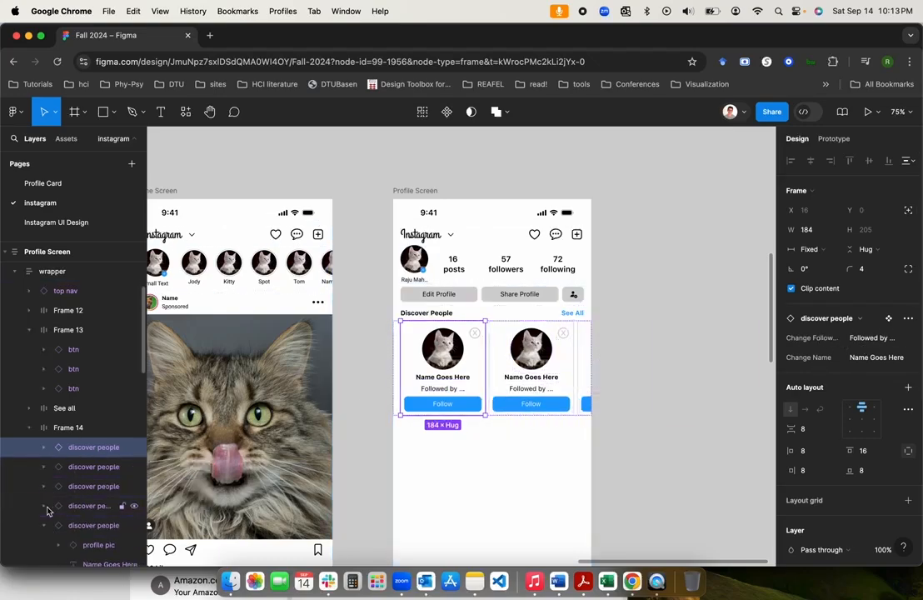
click(43, 496)
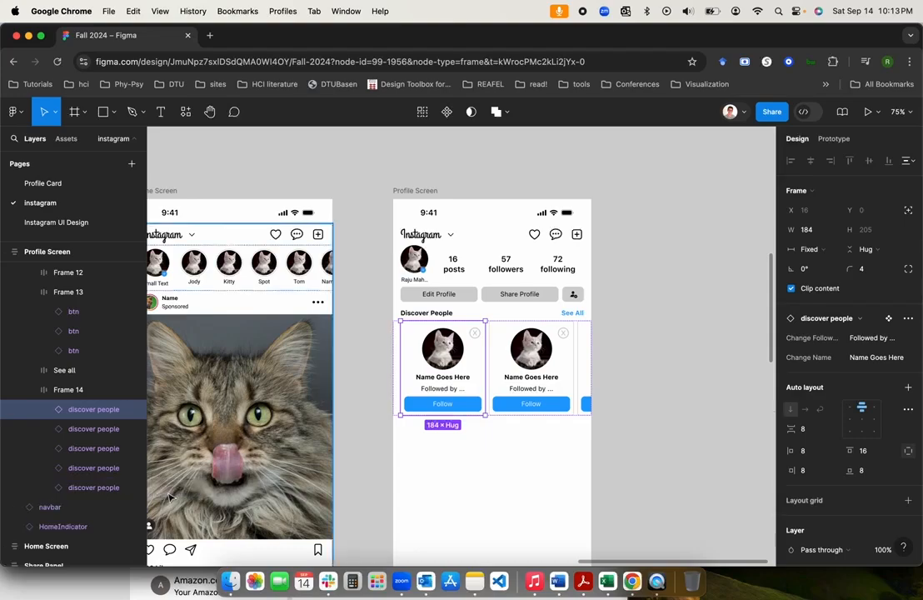
click(667, 297)
scroll(644, 348, left, 3)
scroll(645, 348, up, 1)
click(497, 381)
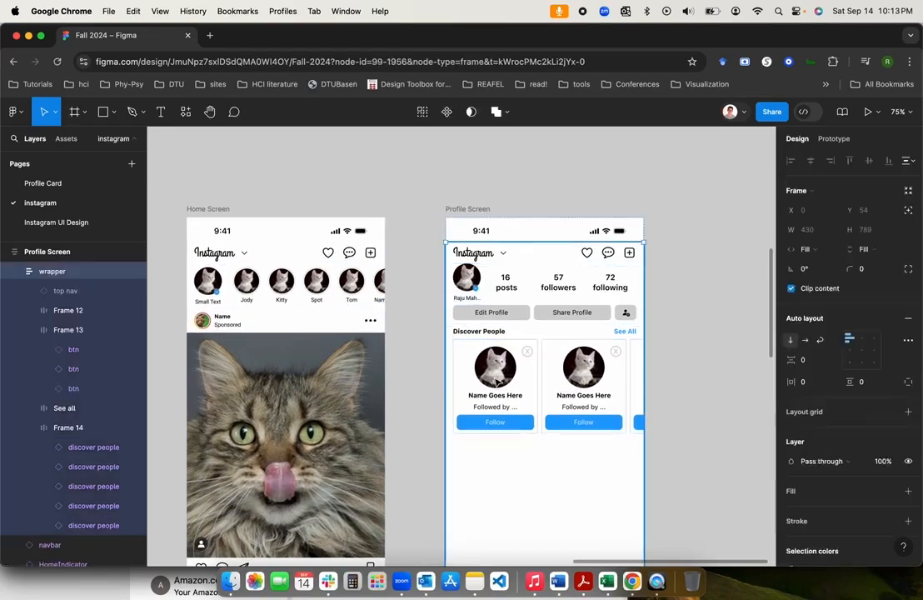
double_click(496, 382)
click(661, 353)
scroll(526, 371, up, 4)
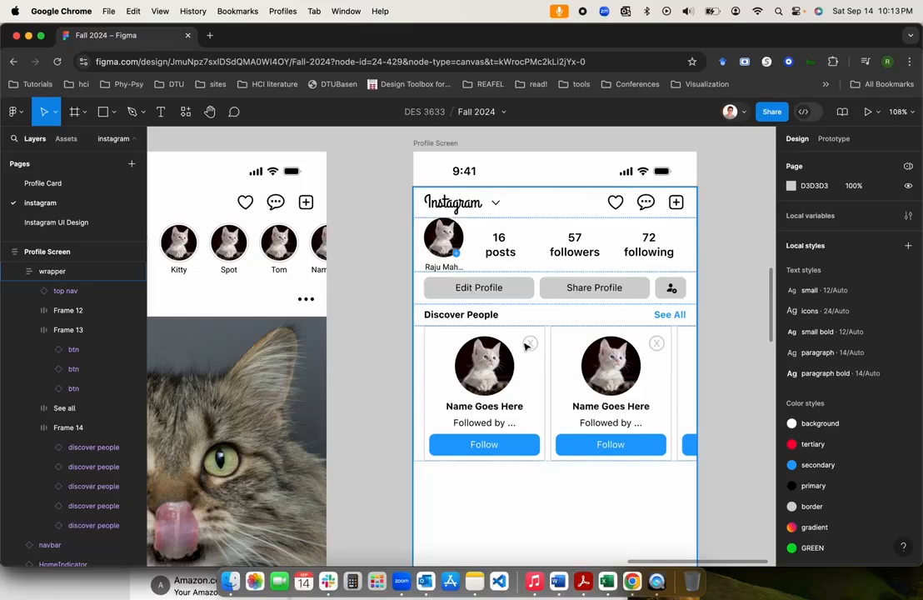
click(454, 356)
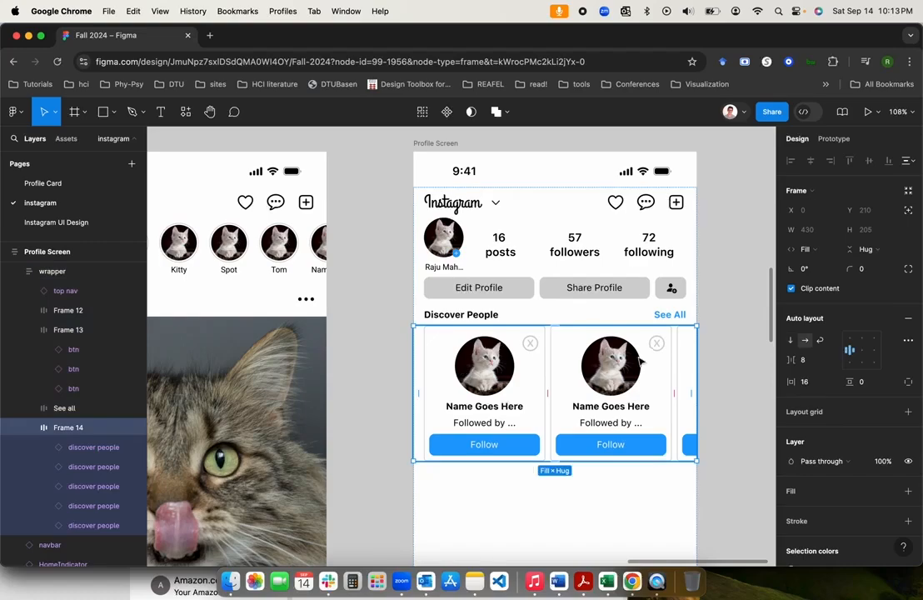
Go to the main component of the first Discover People card and add a second variant to it
click(439, 395)
right_click(439, 395)
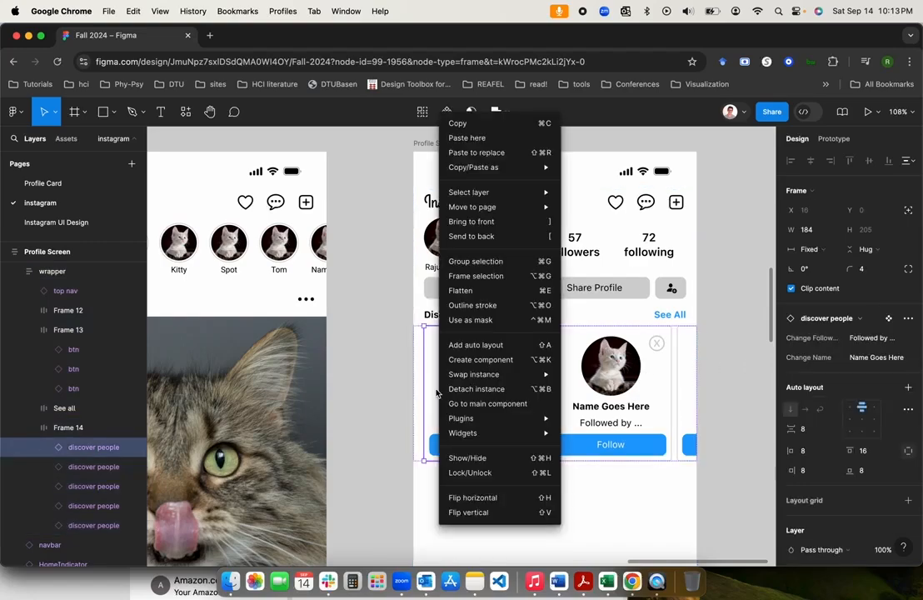
click(484, 406)
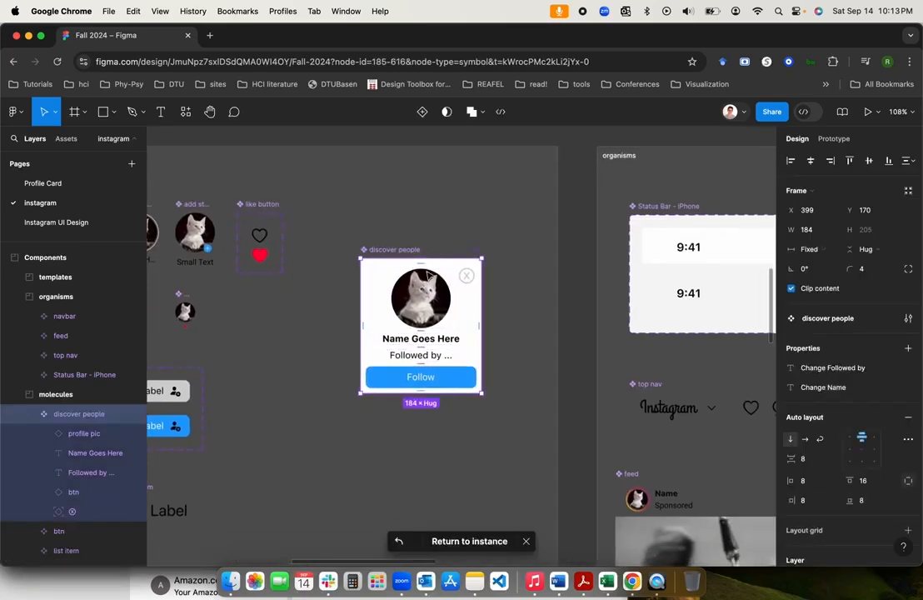
click(421, 116)
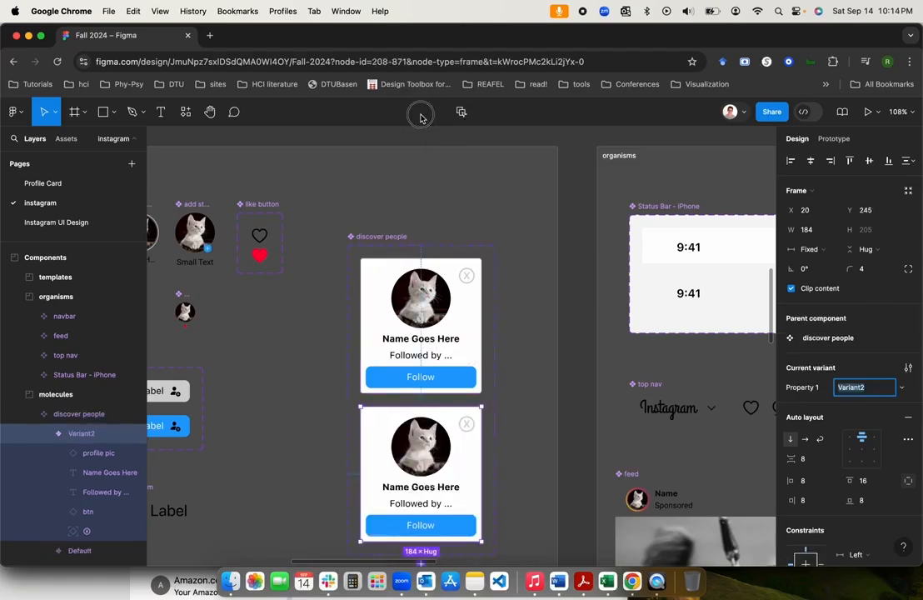
Rename the original discover people variant as Show and the new one as Hide, and collapse both variants' layers
click(372, 293)
scroll(72, 434, down, 3)
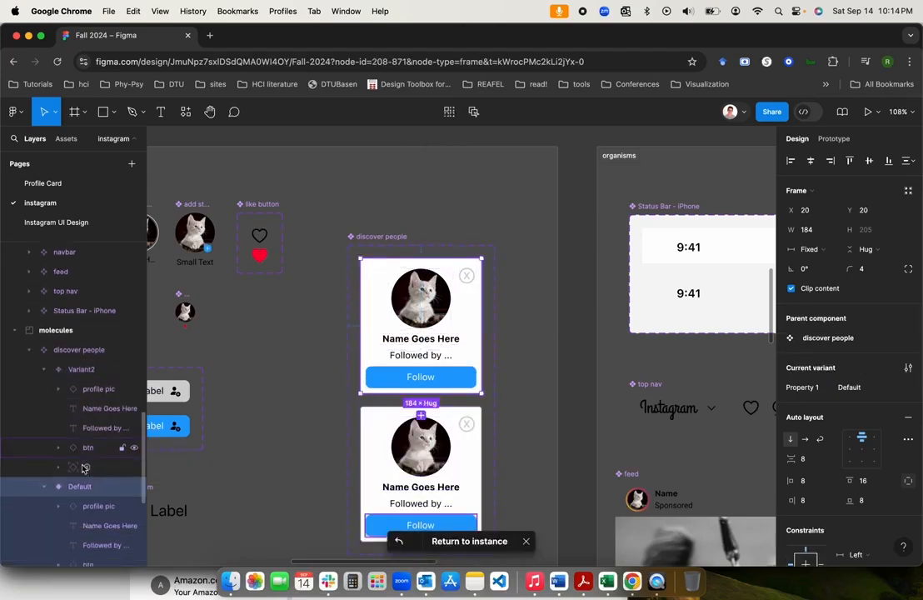
double_click(75, 433)
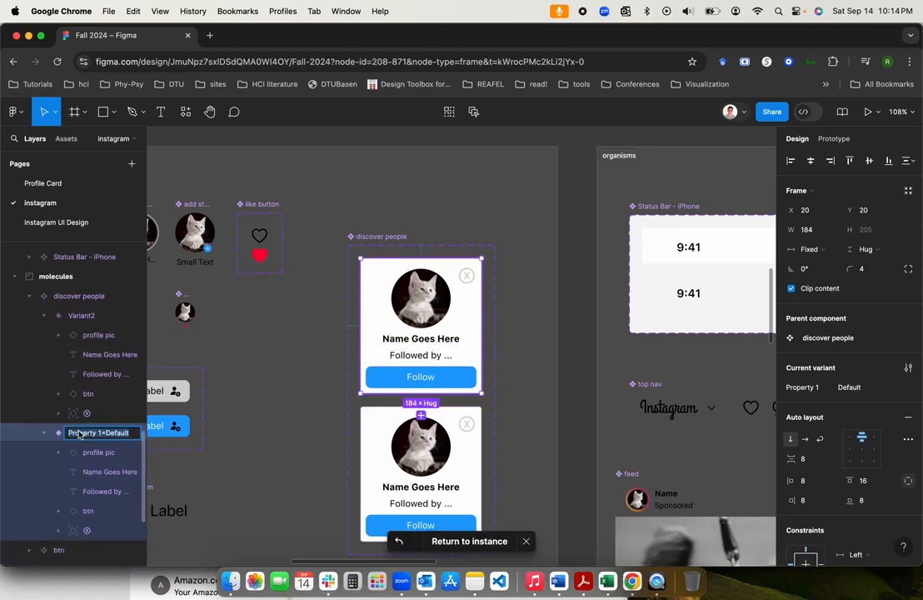
text(Show)
key(Return)
double_click(97, 321)
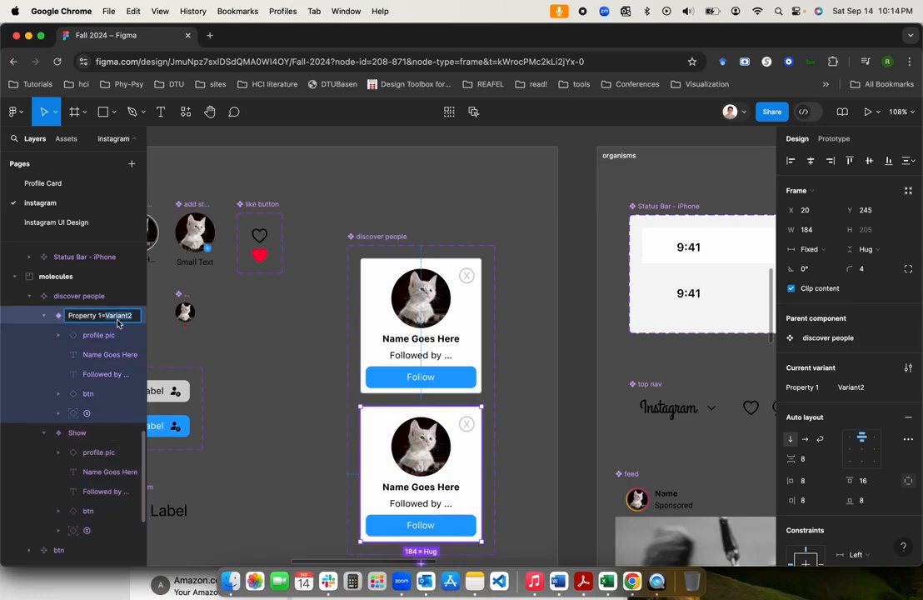
text(Hide)
key(Return)
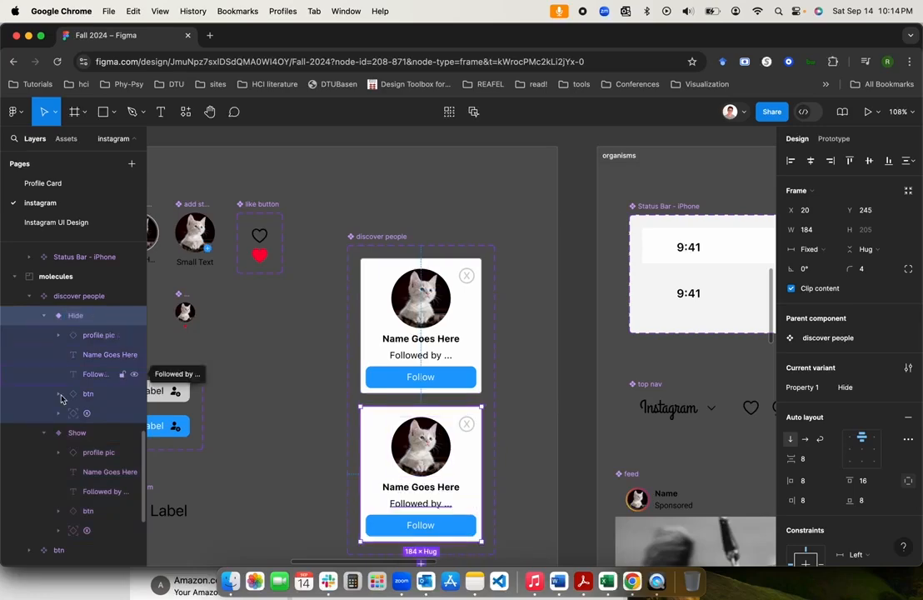
click(44, 432)
click(45, 315)
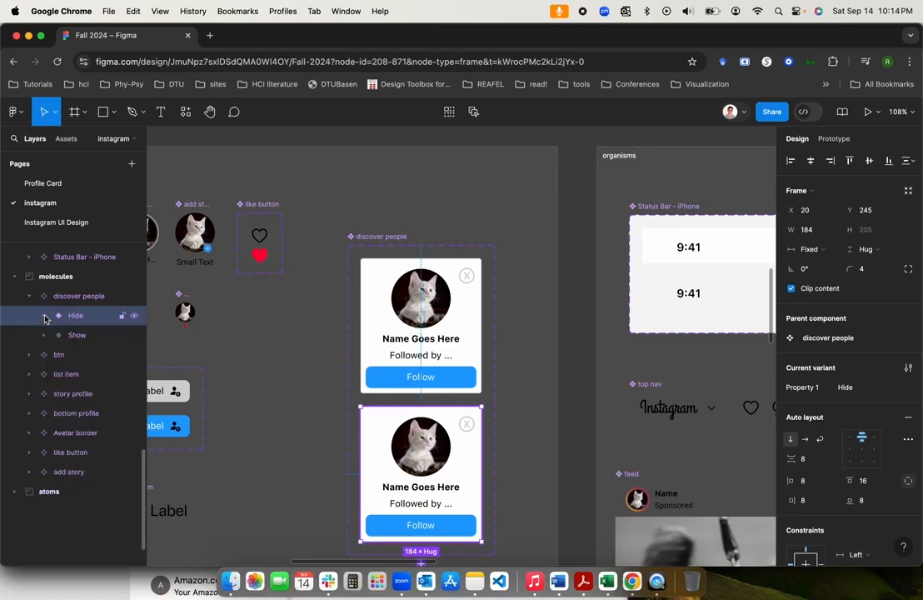
Examine the close icon in the Show variant and the Hide variant of the discover people component set
scroll(362, 299, up, 4)
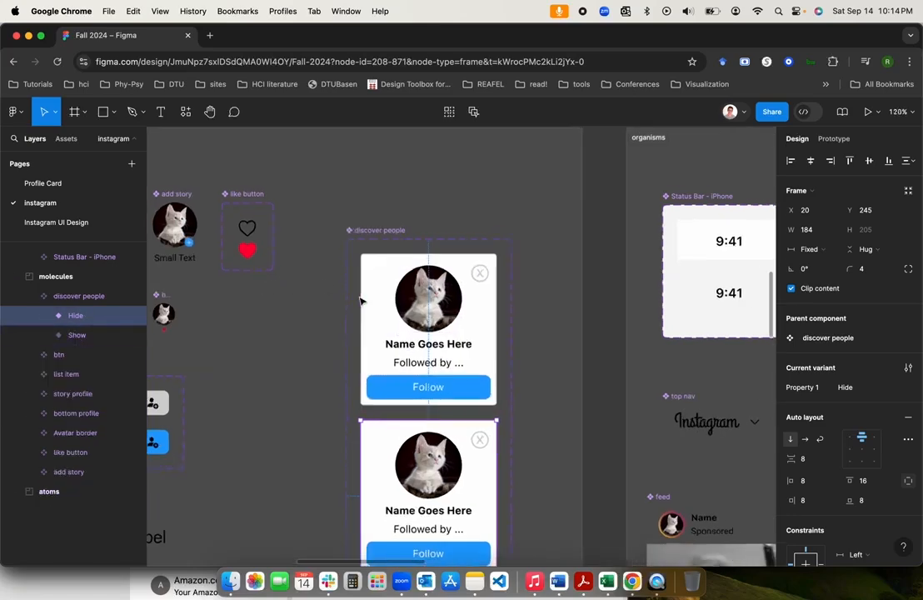
click(345, 175)
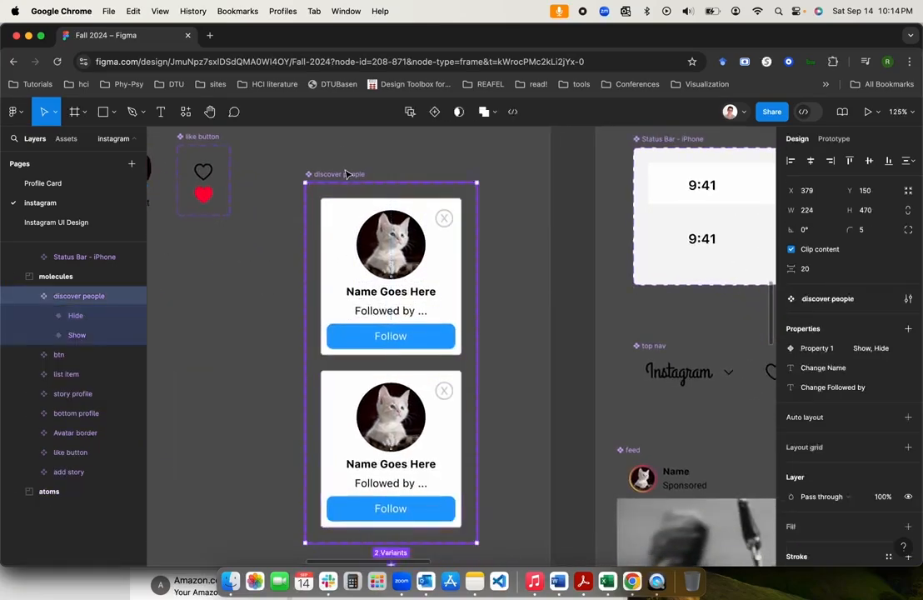
double_click(442, 224)
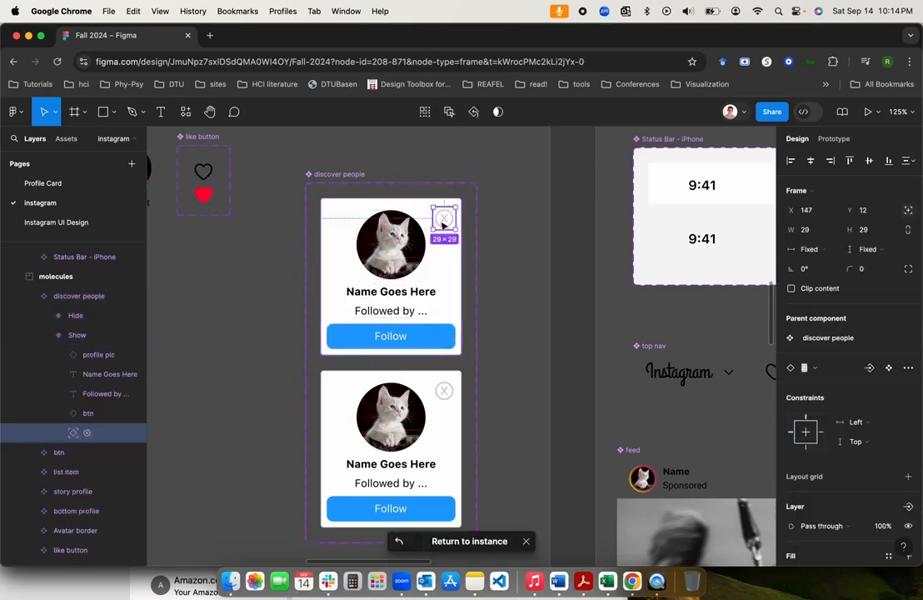
double_click(443, 222)
click(534, 249)
double_click(444, 218)
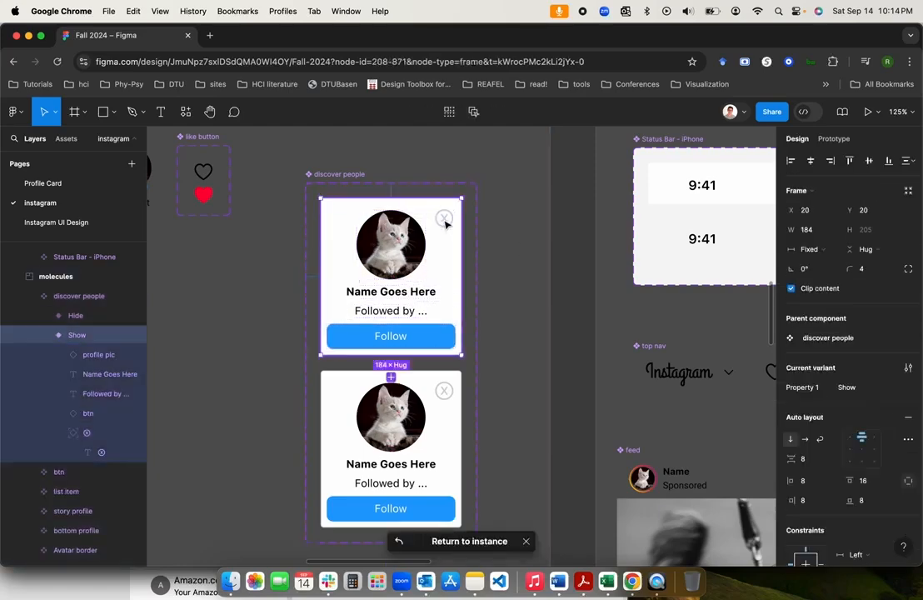
click(443, 218)
click(411, 376)
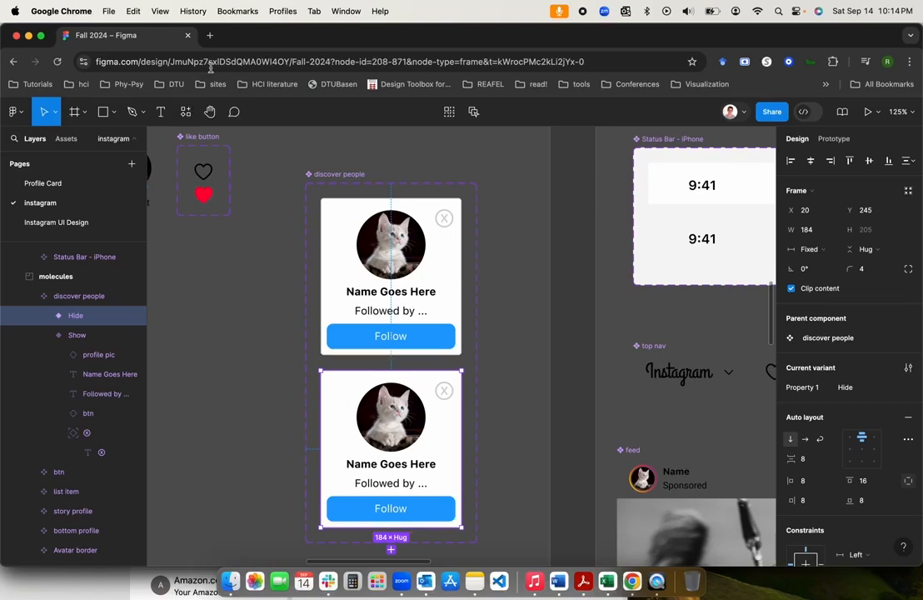
Search the web in a new browser tab for "smart animate figma" and open Figma's article "Smart animate layers between frames"
click(209, 35)
click(230, 65)
text(sma)
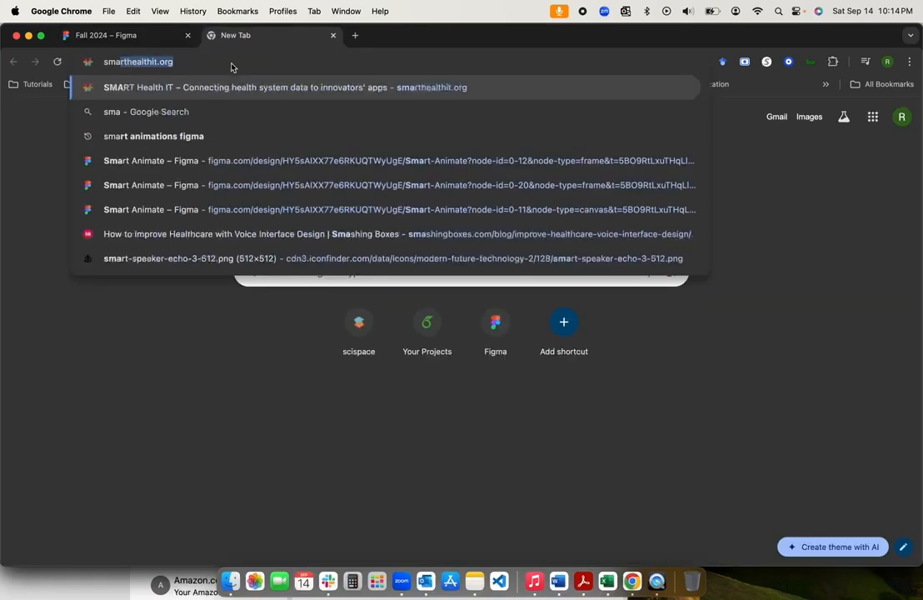
text(rt a)
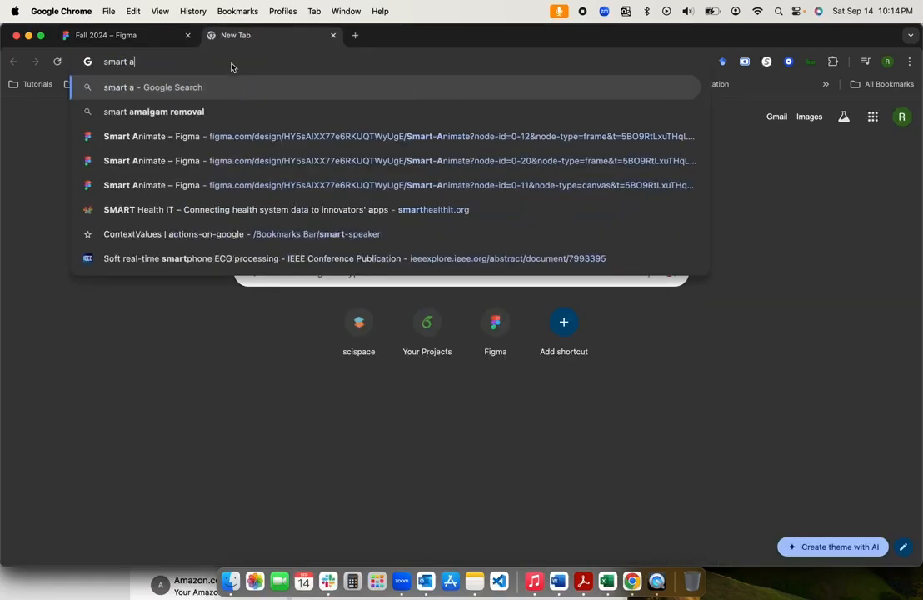
text(nimate)
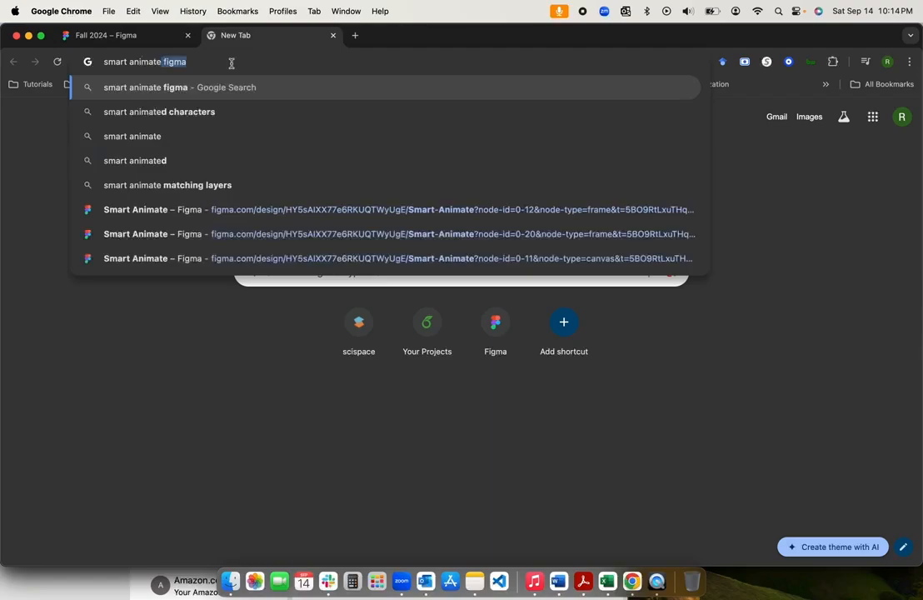
key(Return)
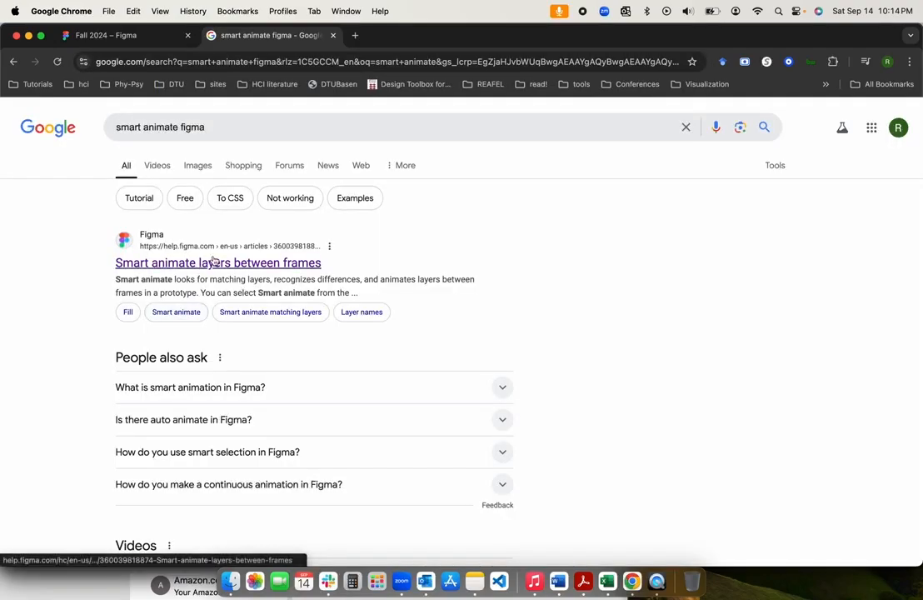
click(214, 263)
Skim the smart animate article for its uses, supported properties and instructions for applying the transition
scroll(389, 403, down, 10)
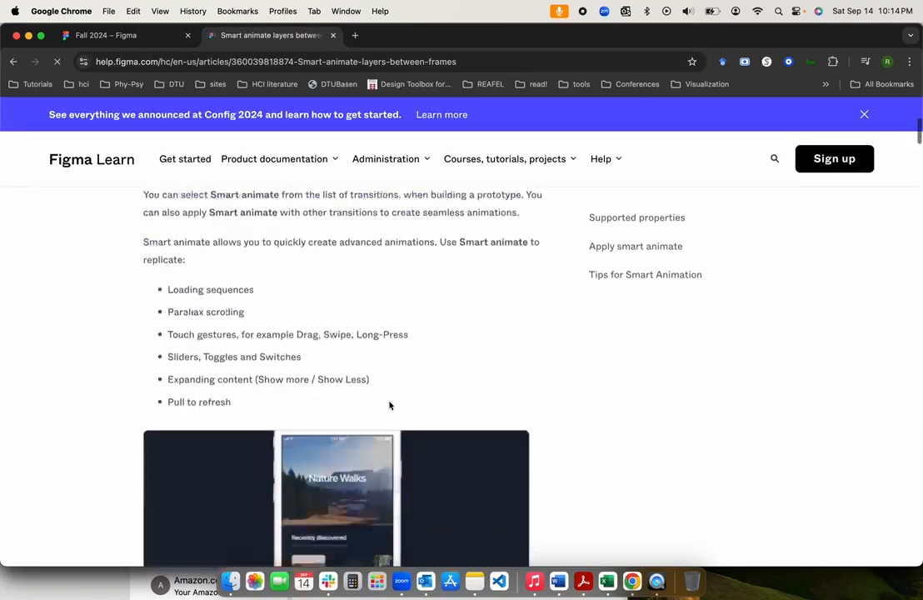
scroll(389, 404, down, 20)
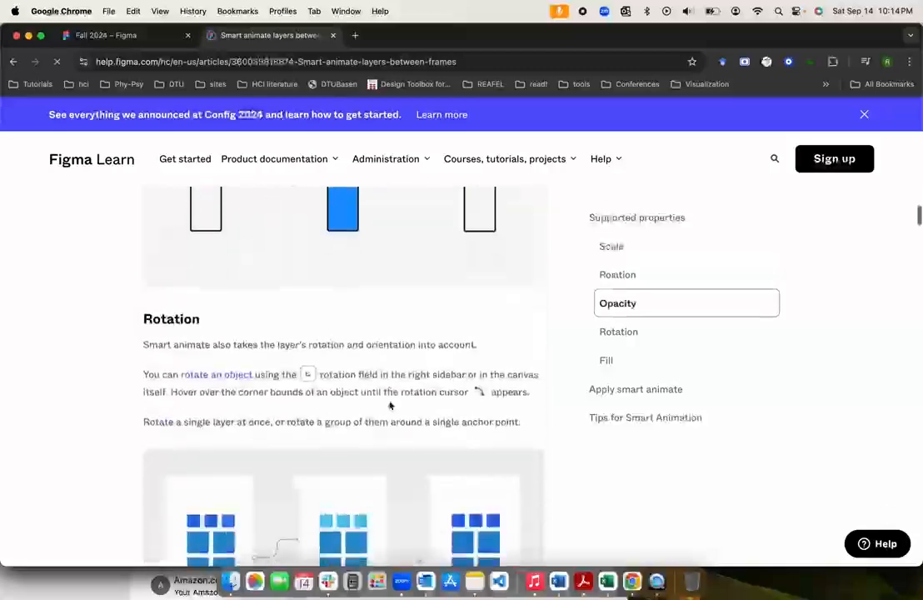
scroll(389, 403, down, 20)
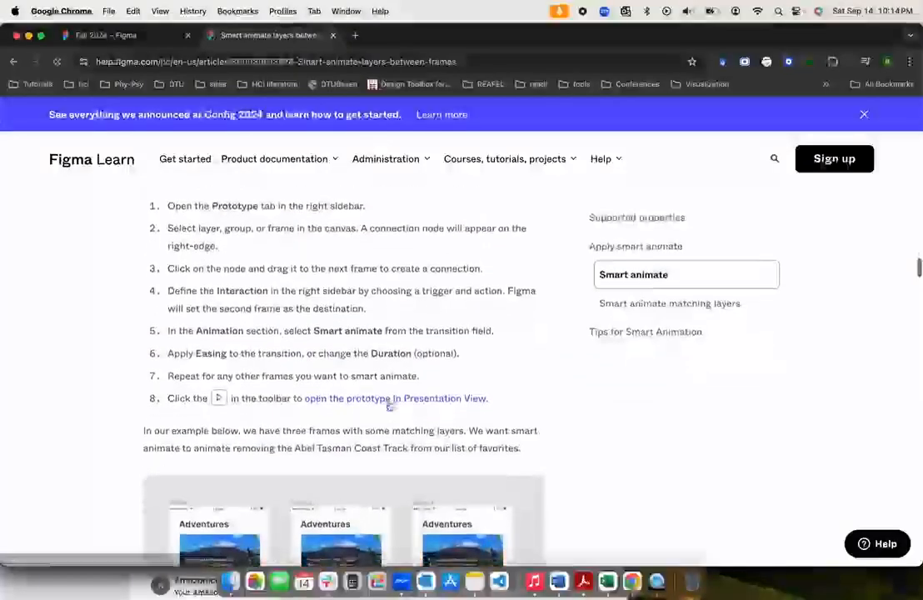
scroll(388, 400, down, 10)
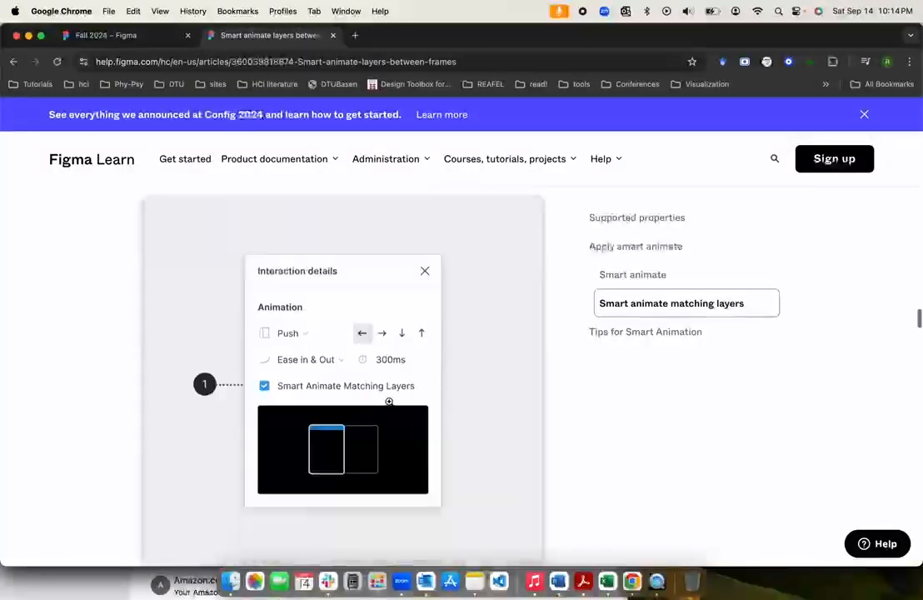
scroll(389, 402, up, 7)
scroll(389, 402, up, 20)
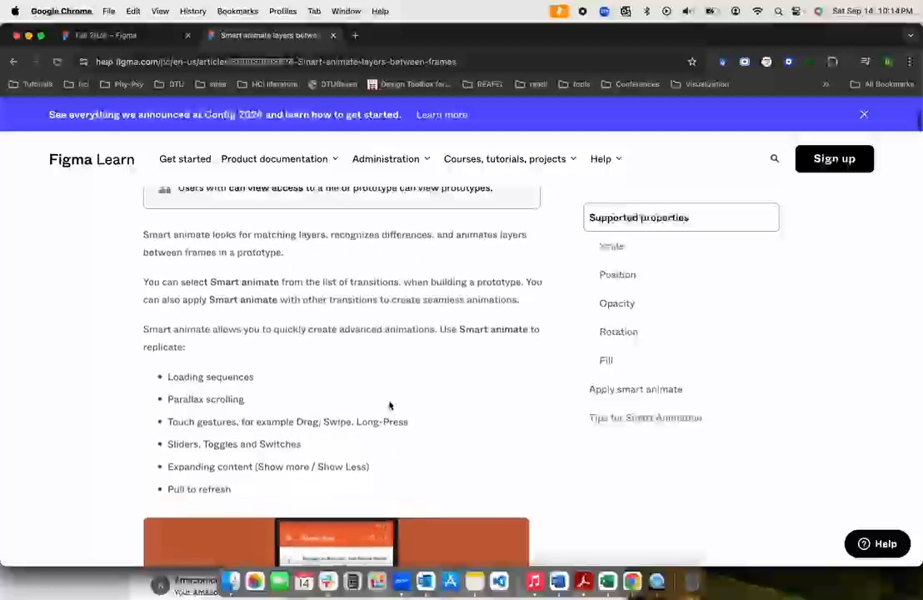
scroll(389, 405, up, 5)
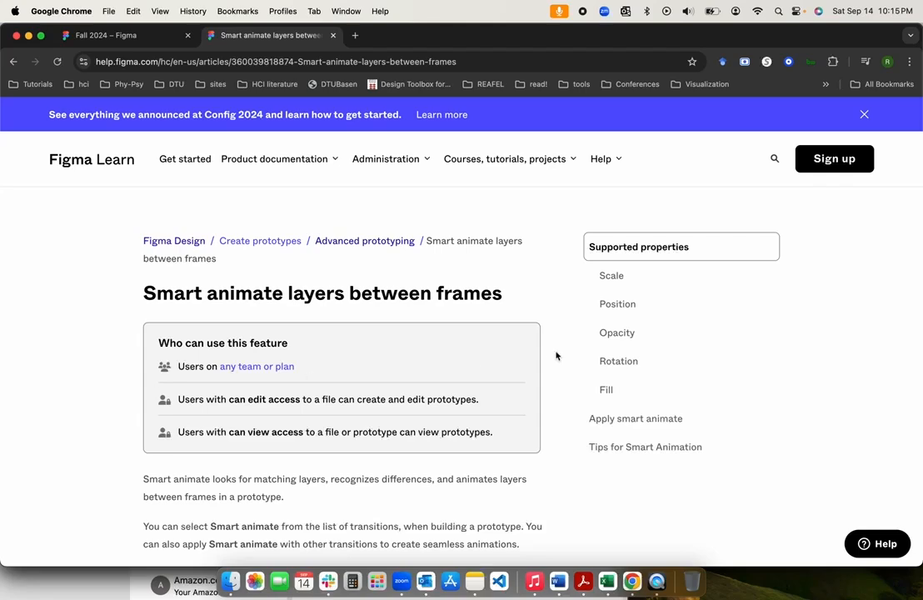
View the article's section on the Scale property, then return to the Fall 2024 design file with nothing selected
click(559, 276)
drag(559, 276, 567, 374)
click(567, 375)
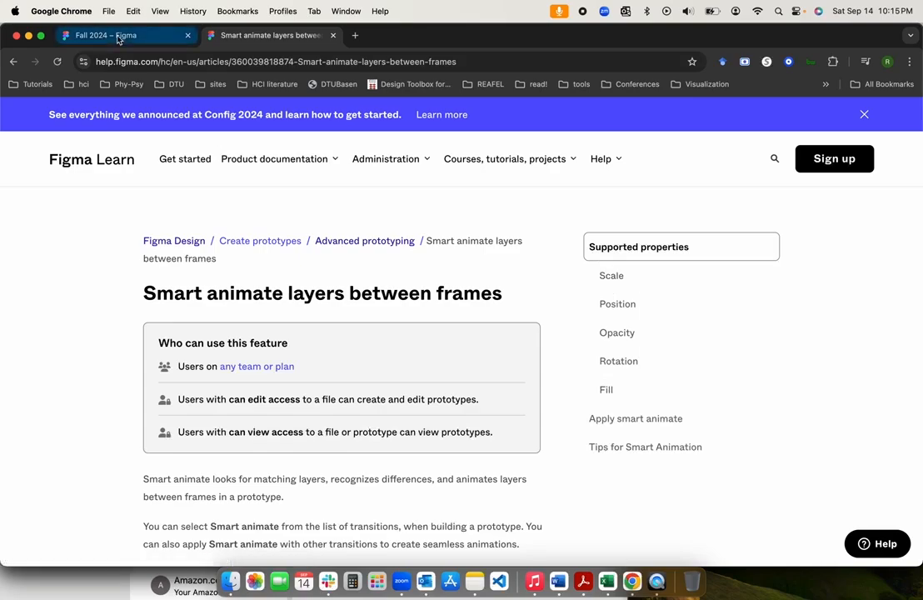
click(591, 280)
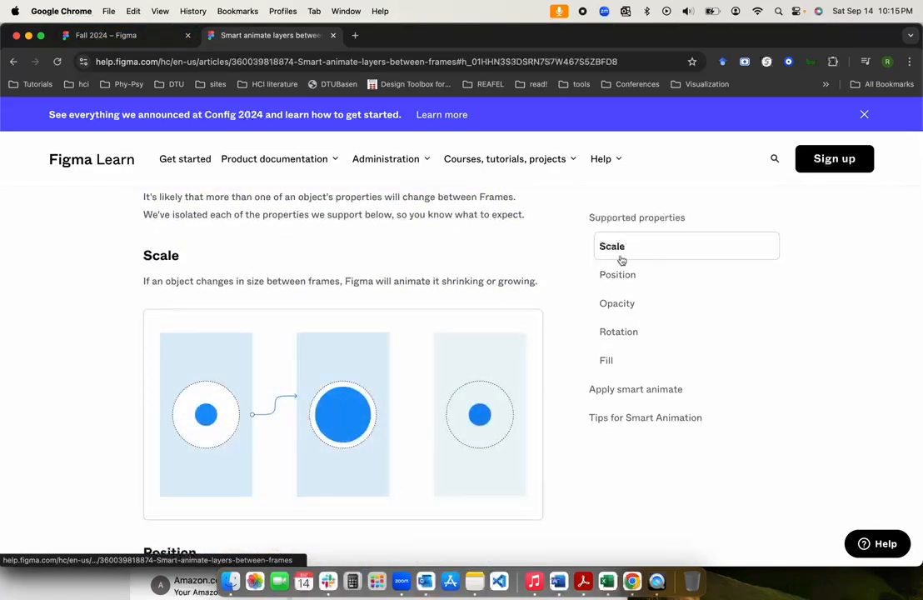
click(125, 40)
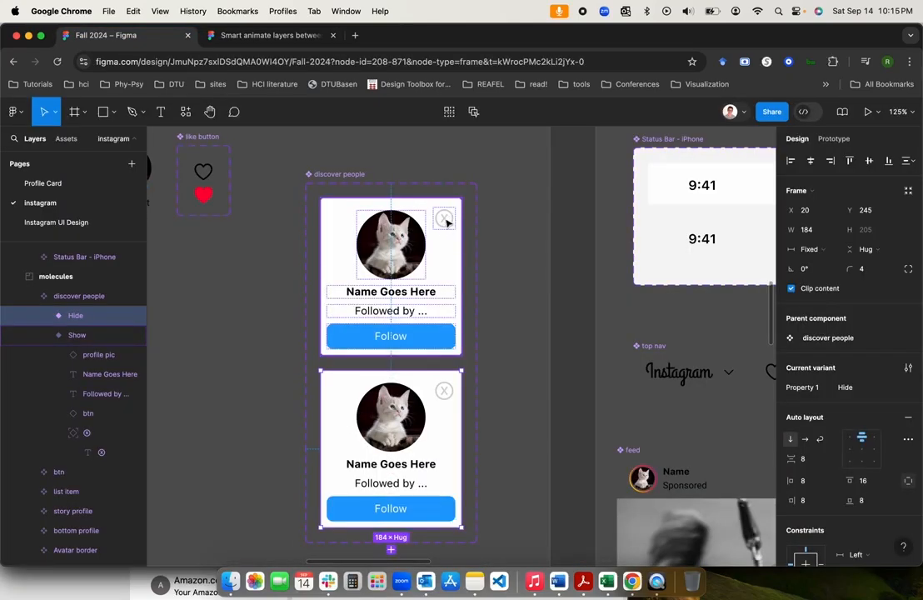
click(279, 309)
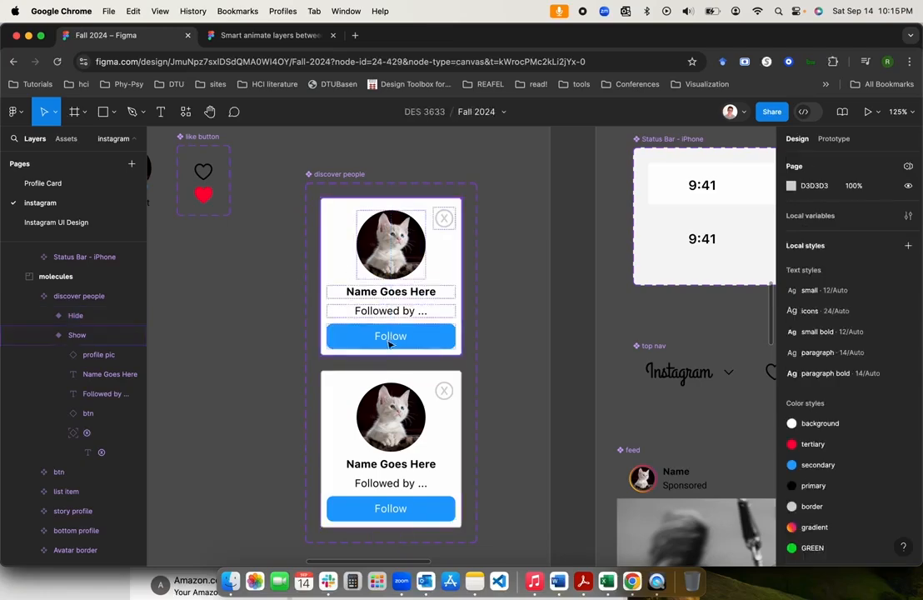
Add an On click interaction to the Show variant's close icon that changes the component to the Hide variant with an Instant transition
click(452, 271)
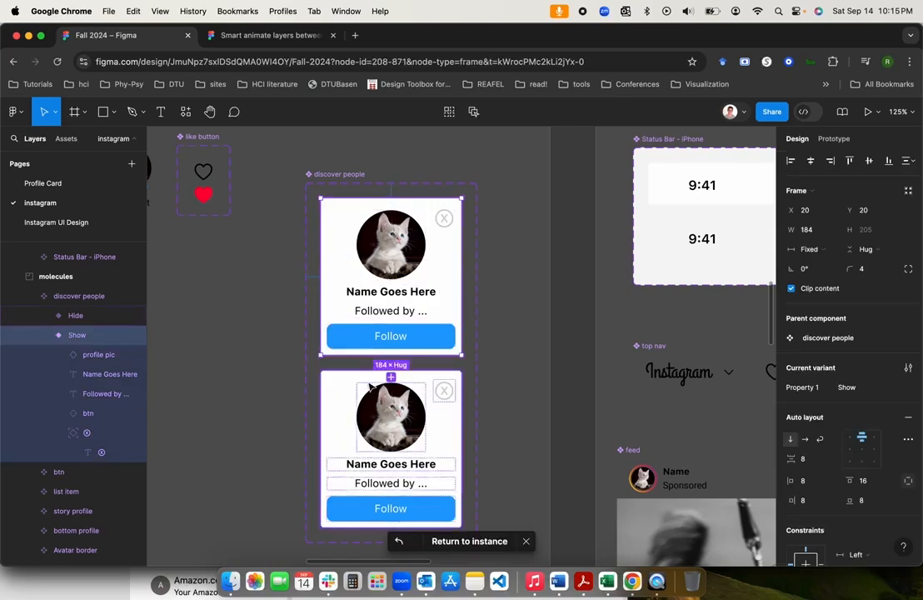
click(833, 139)
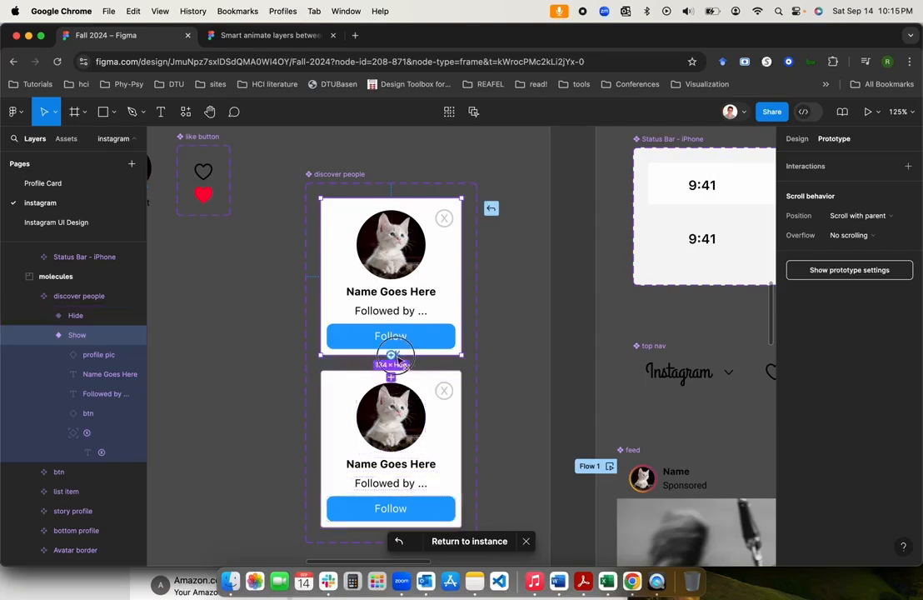
scroll(436, 362, up, 3)
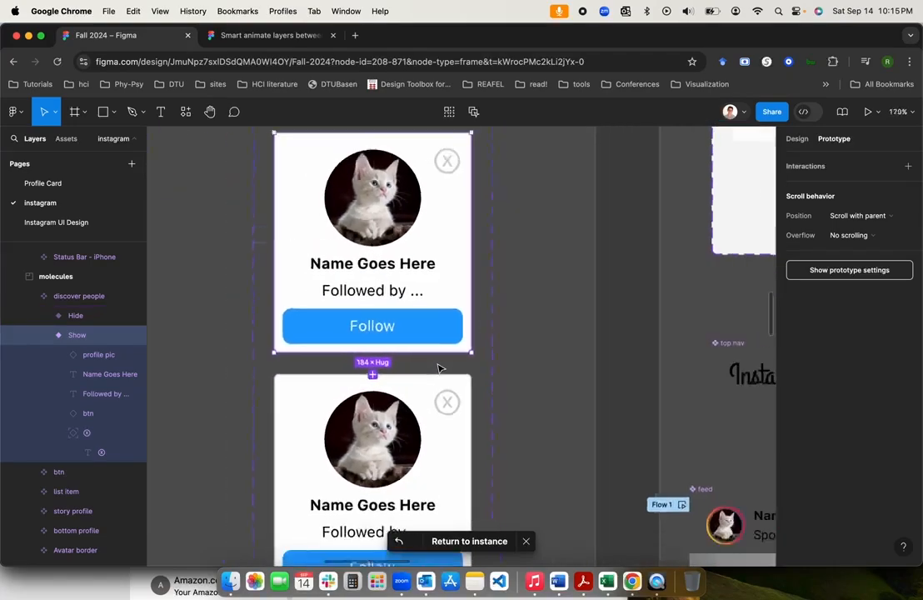
double_click(445, 192)
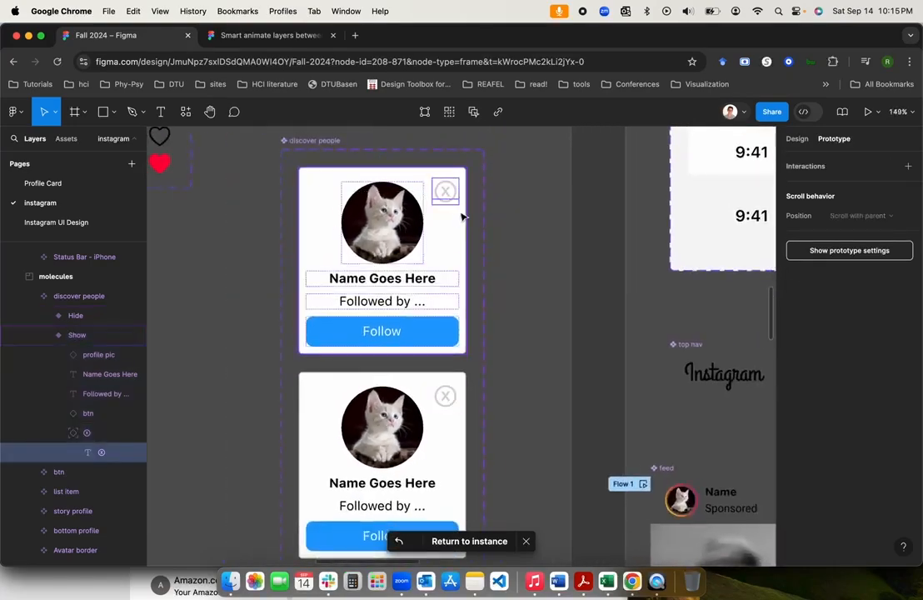
click(454, 192)
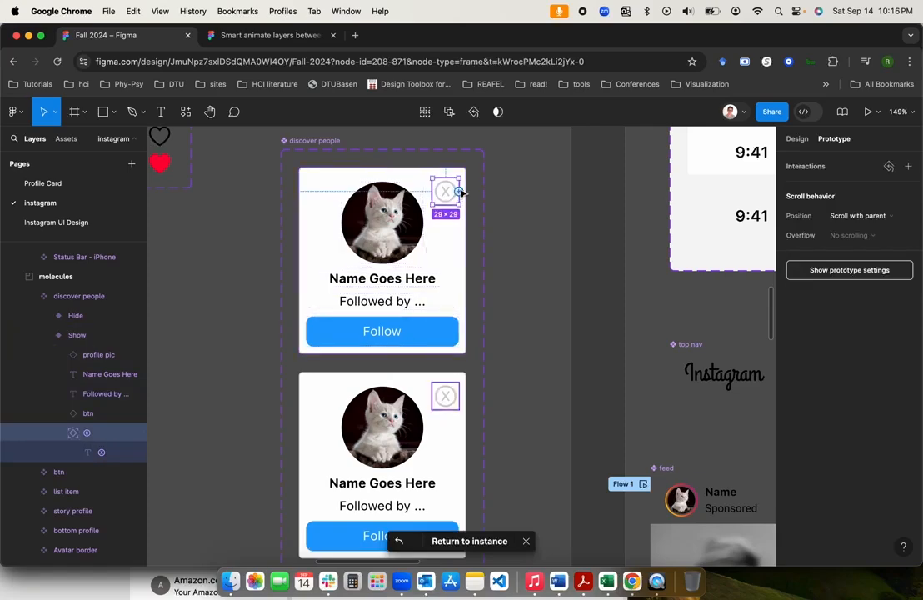
drag(458, 191, 386, 374)
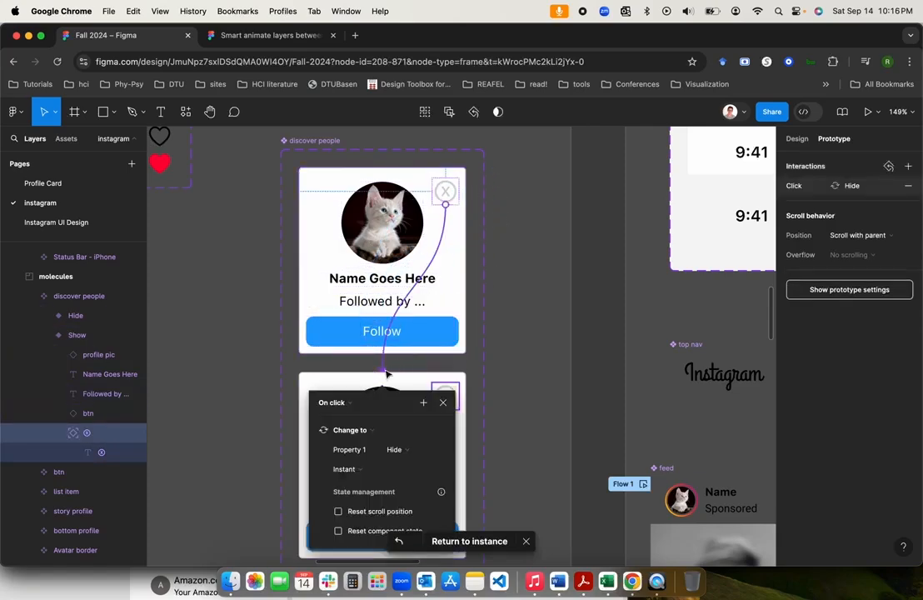
click(352, 403)
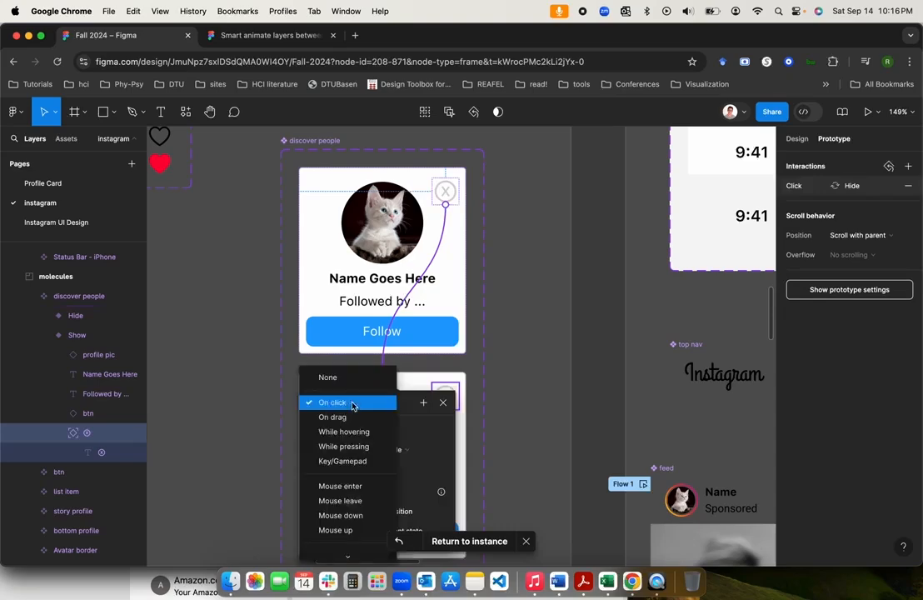
click(354, 405)
scroll(360, 414, down, 2)
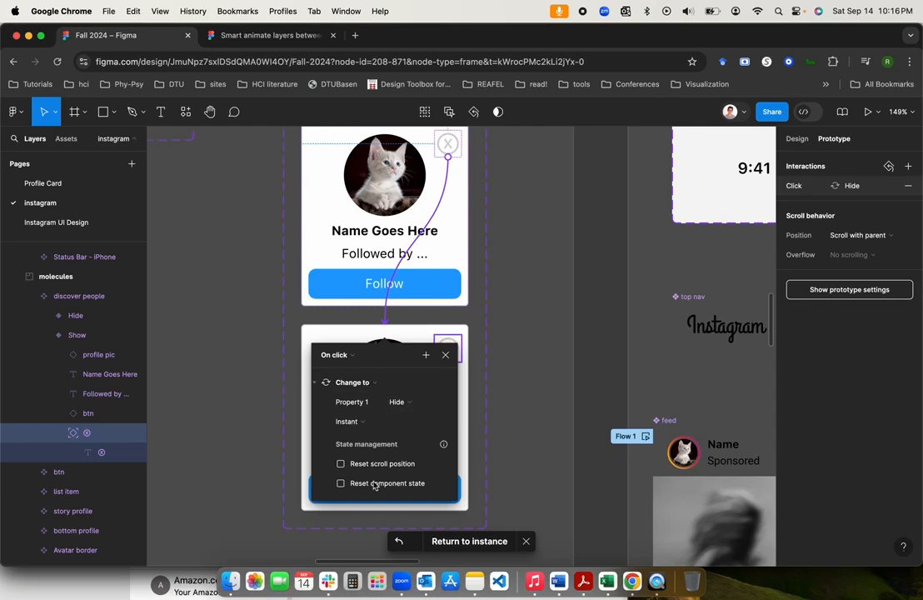
click(550, 397)
Try to narrow the Hide variant while its height still hugs the contents, and undo the resize
scroll(512, 362, up, 2)
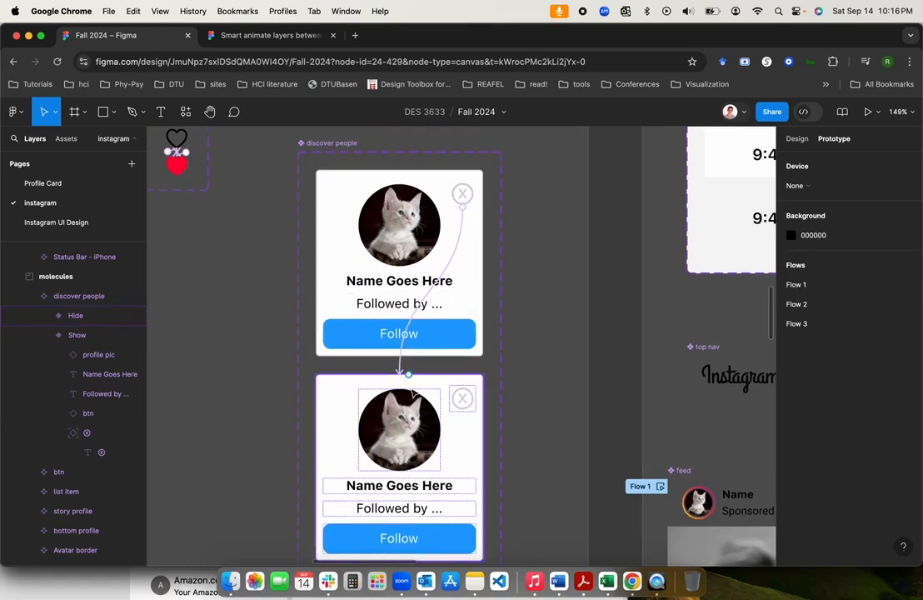
click(344, 423)
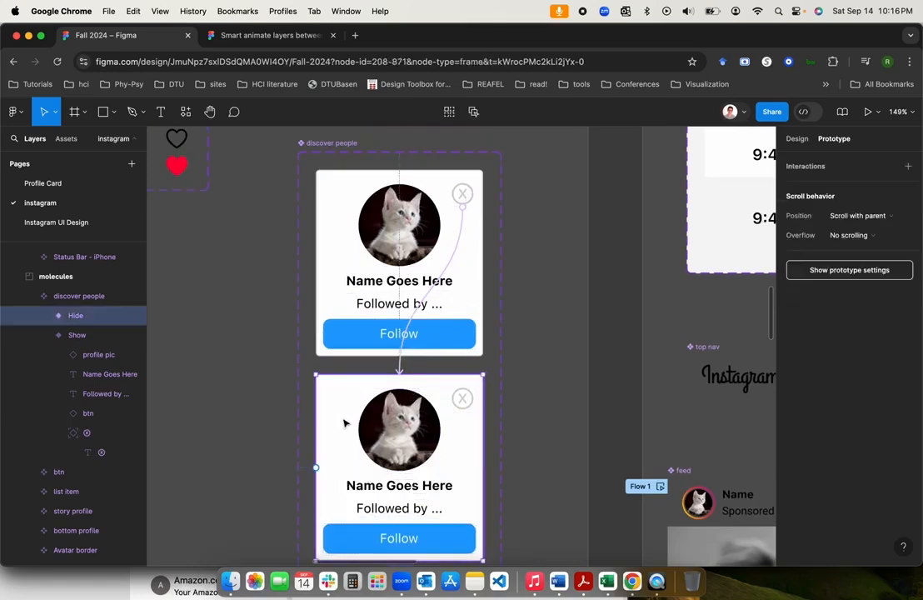
scroll(344, 413, down, 1)
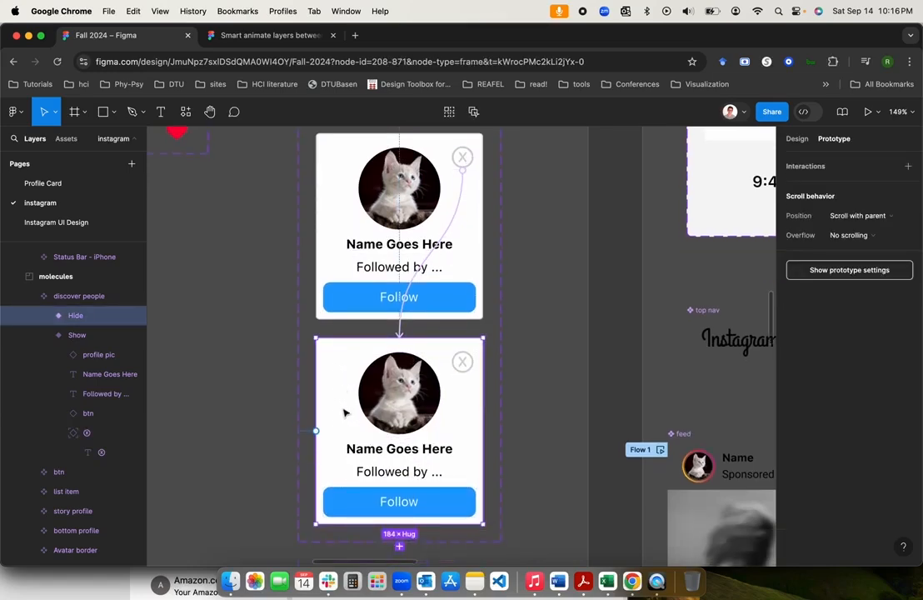
scroll(344, 412, up, 2)
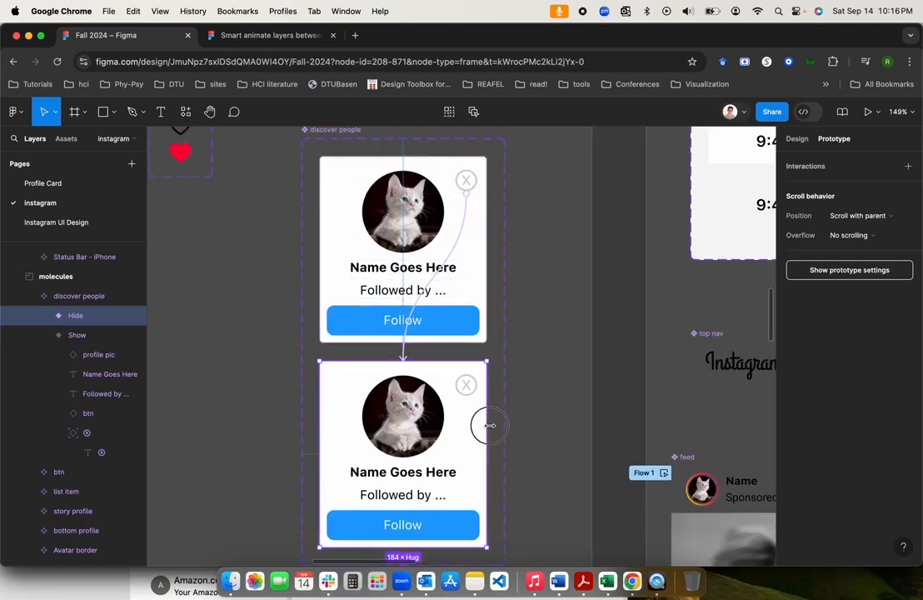
drag(486, 424, 369, 428)
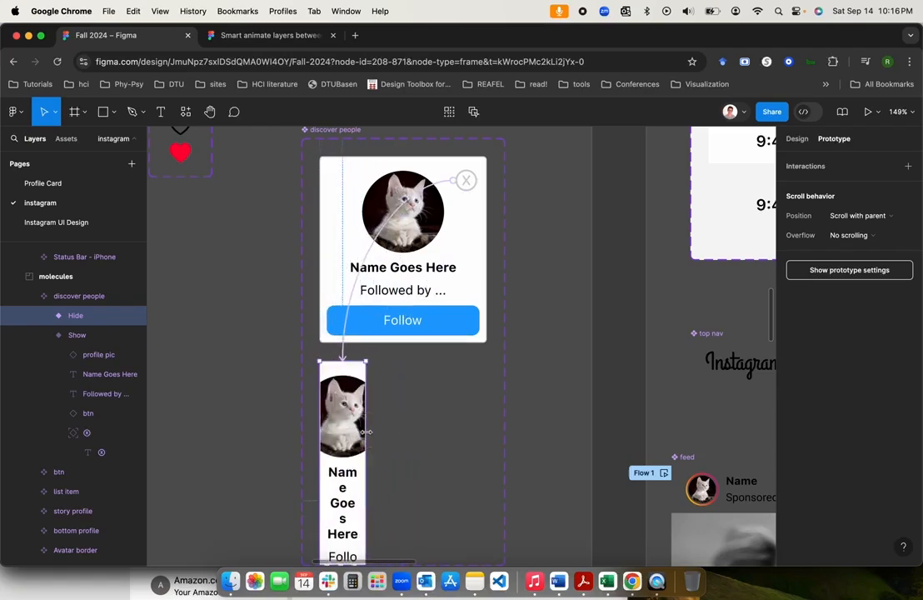
key(cmd+z)
scroll(369, 436, down, 2)
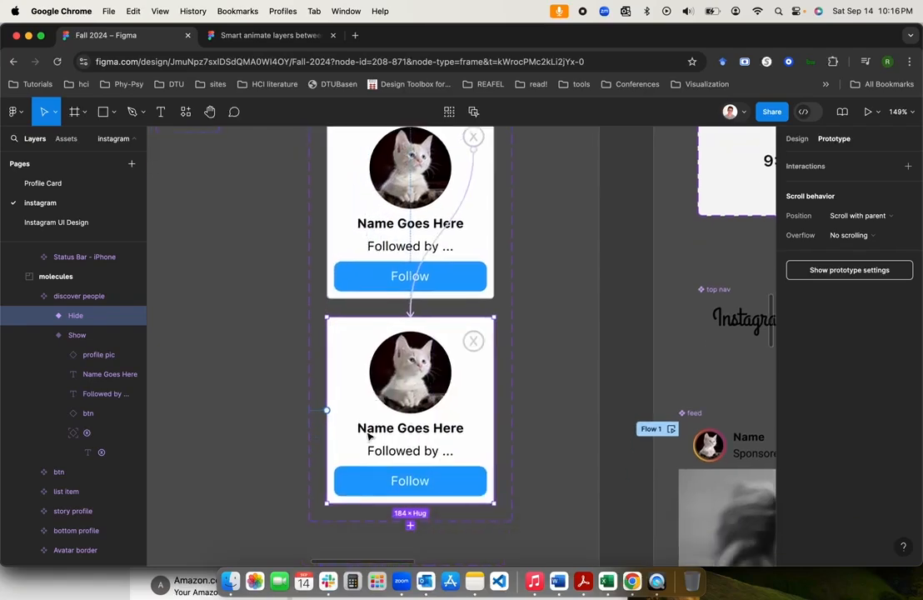
Try a fixed height on the Hide variant and revert it, then test narrowing it to 37 wide and undo that too
click(798, 139)
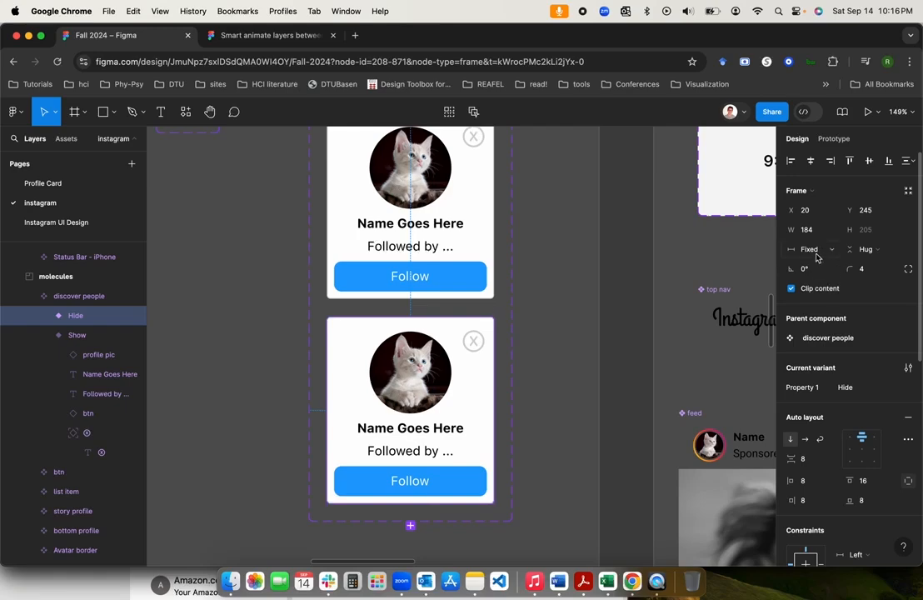
click(870, 252)
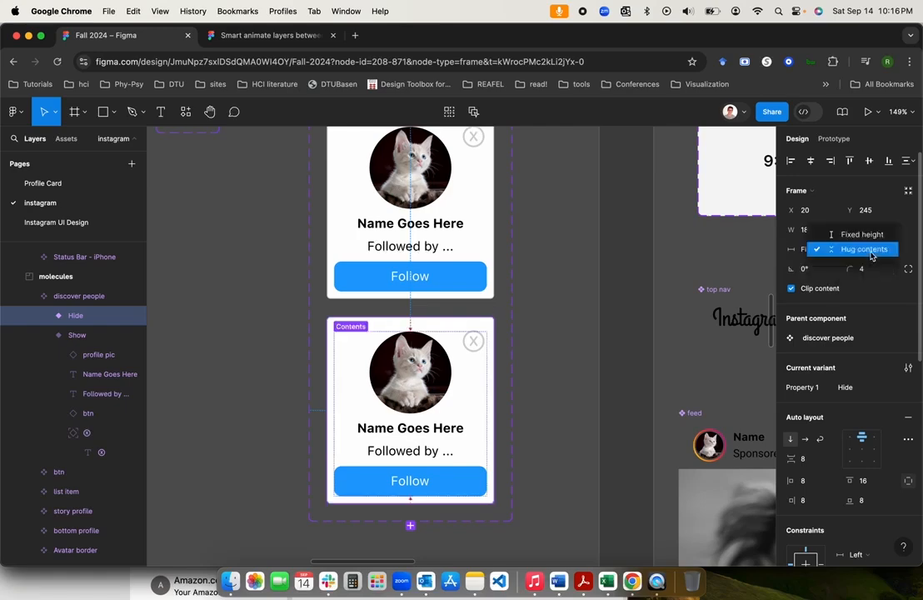
click(867, 234)
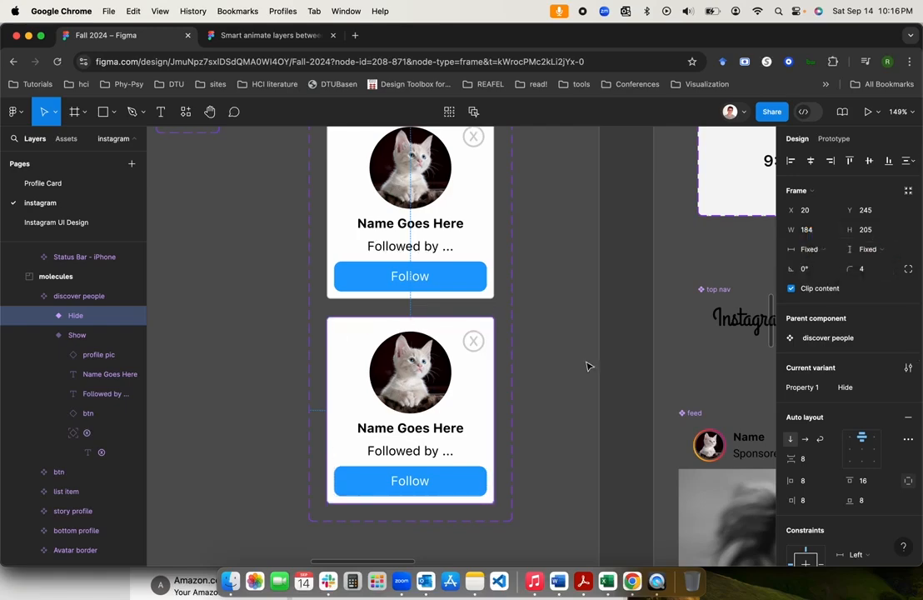
key(super+z)
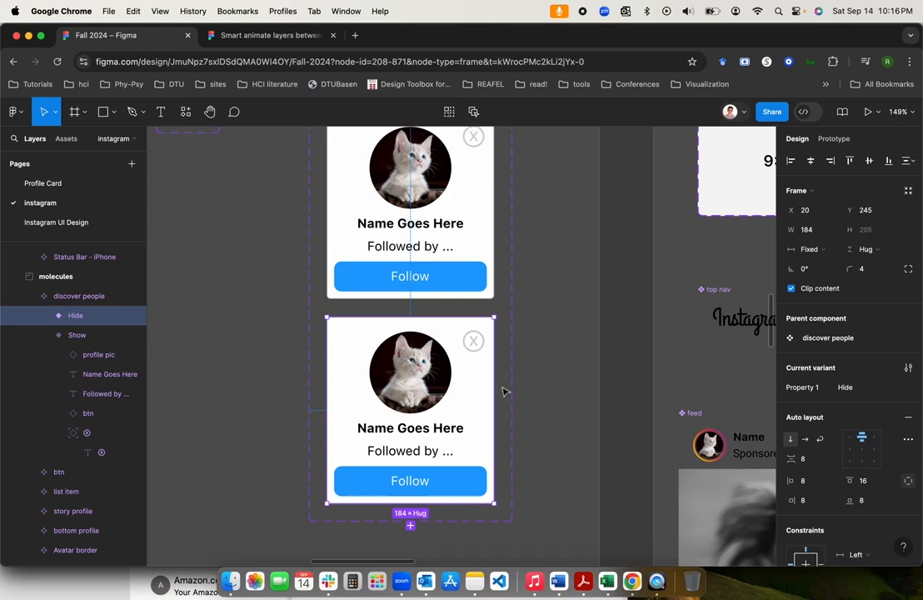
drag(492, 383, 360, 398)
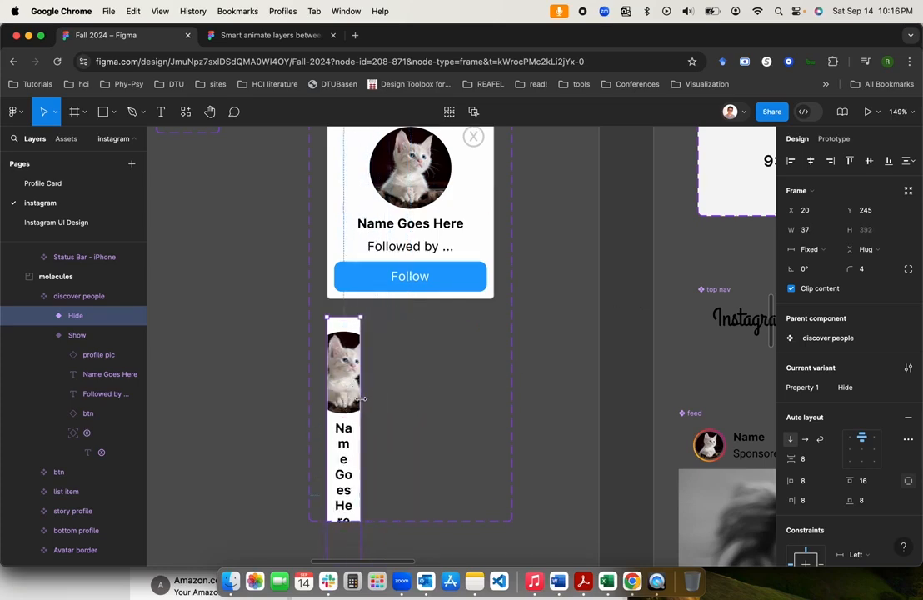
click(341, 362)
key(super+z)
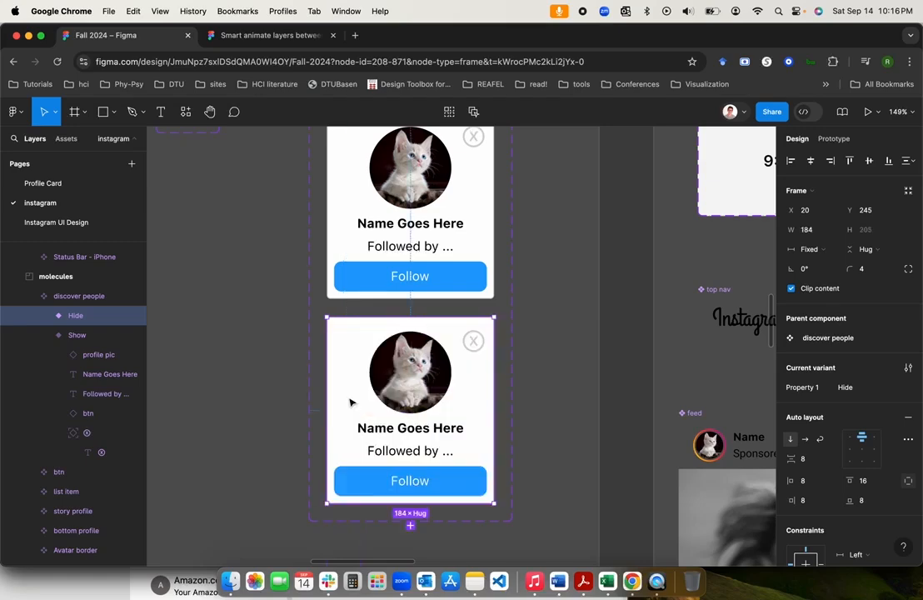
Give the Hide variant a fixed height and collapse its width to 0
click(868, 249)
click(873, 236)
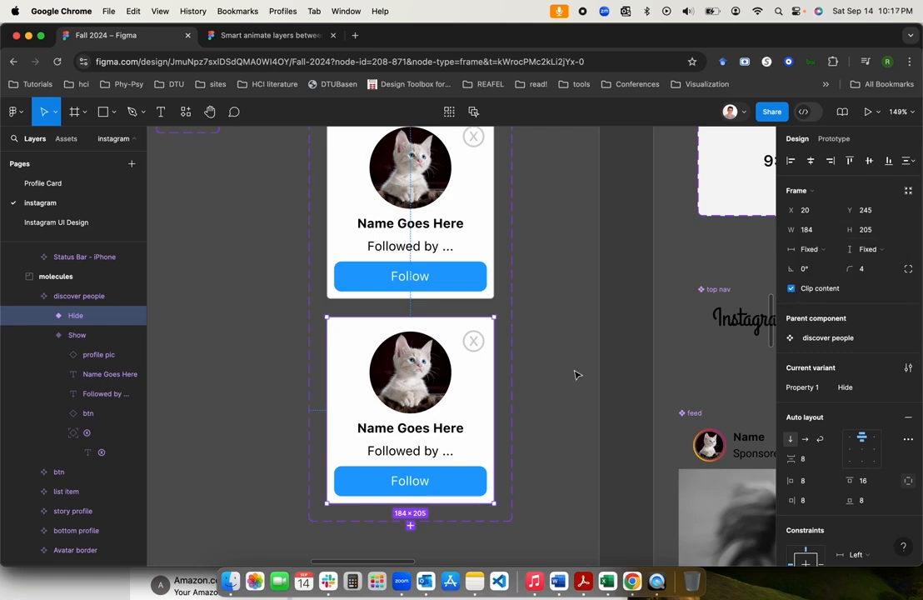
drag(493, 397, 336, 391)
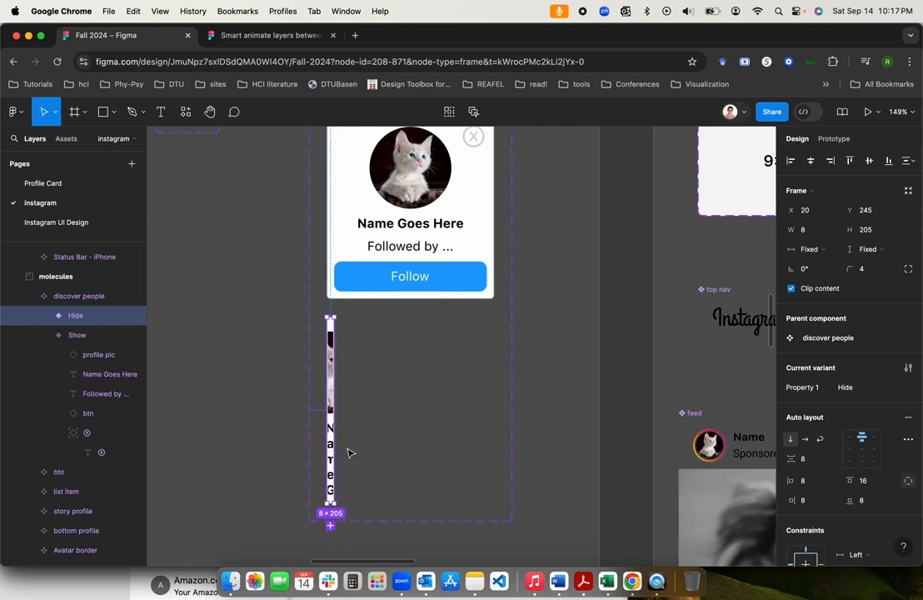
click(806, 233)
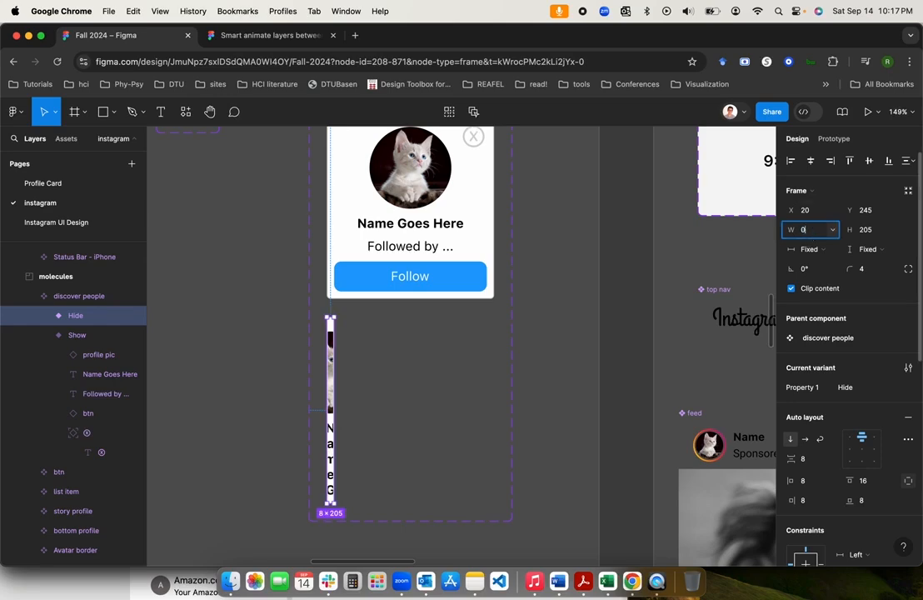
text(0)
key(Return)
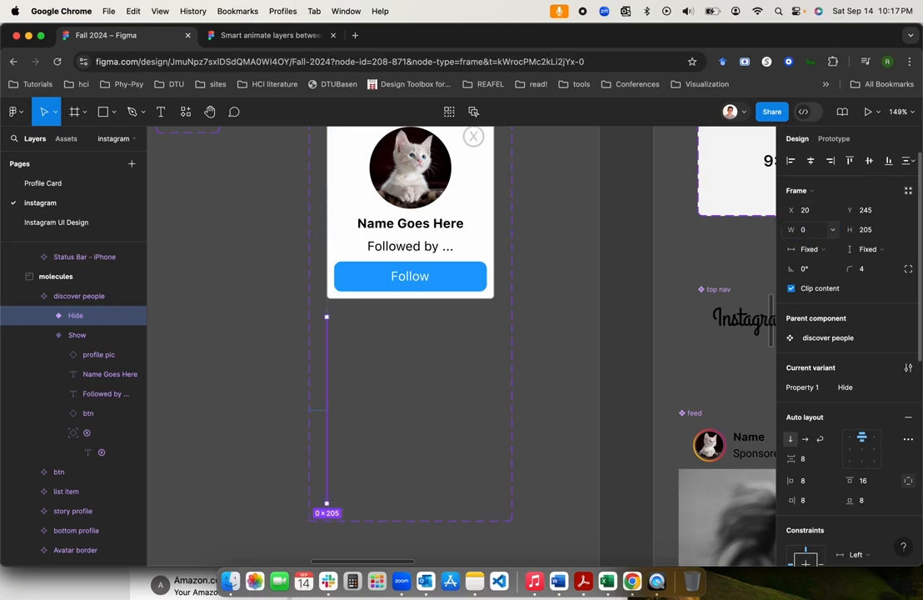
scroll(552, 257, up, 2)
click(552, 257)
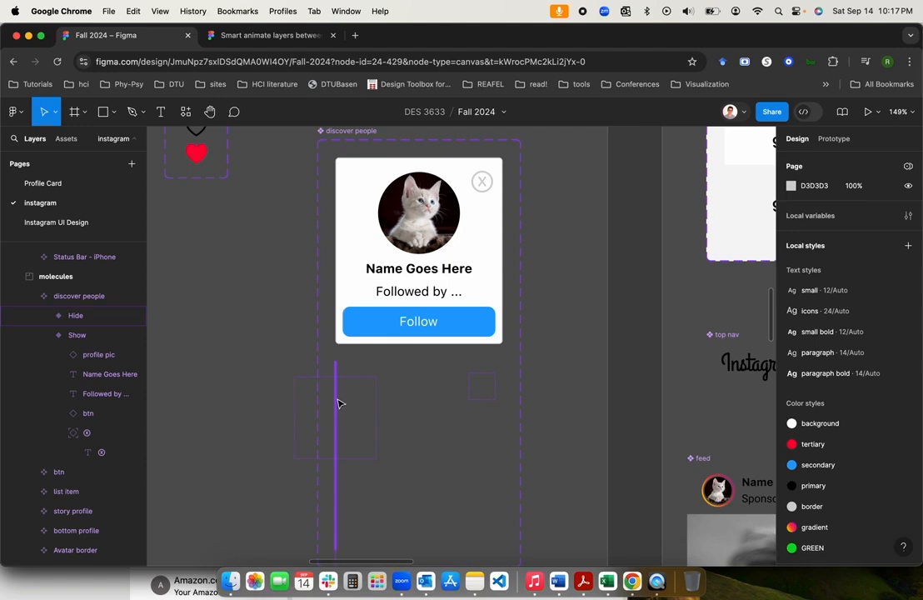
click(276, 383)
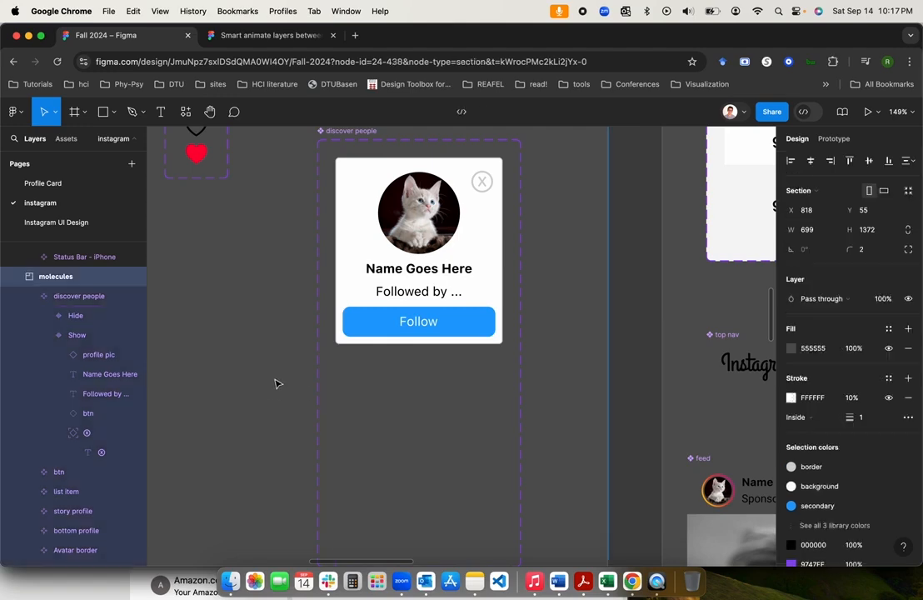
Preview the Profile Screen and test dismissing the discover people cards with their close icons
scroll(304, 408, down, 5)
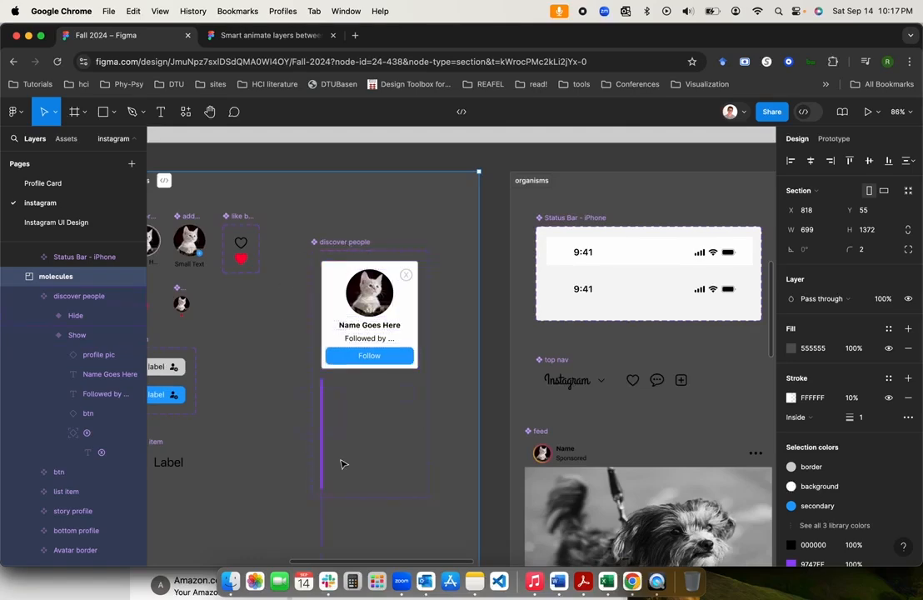
scroll(467, 332, right, 3)
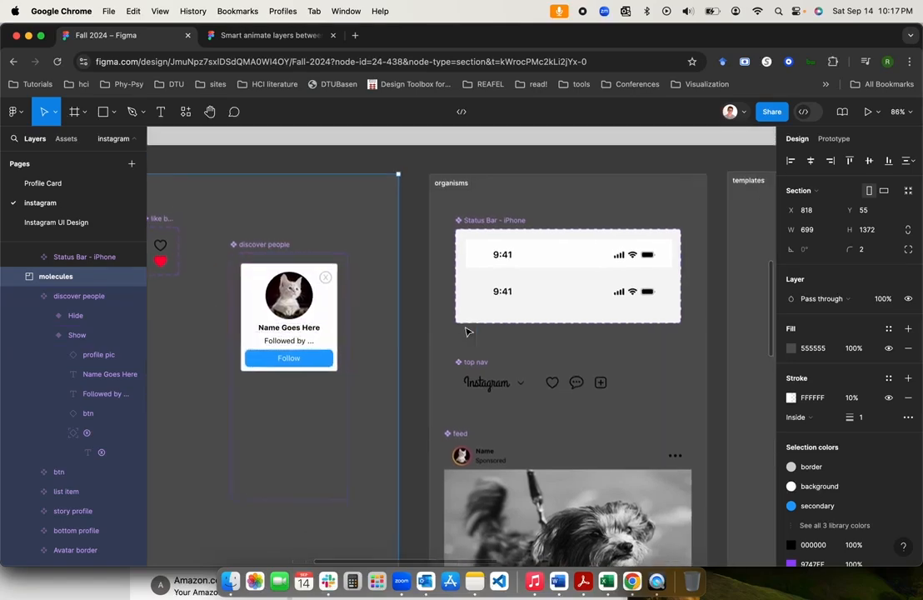
scroll(467, 332, right, 15)
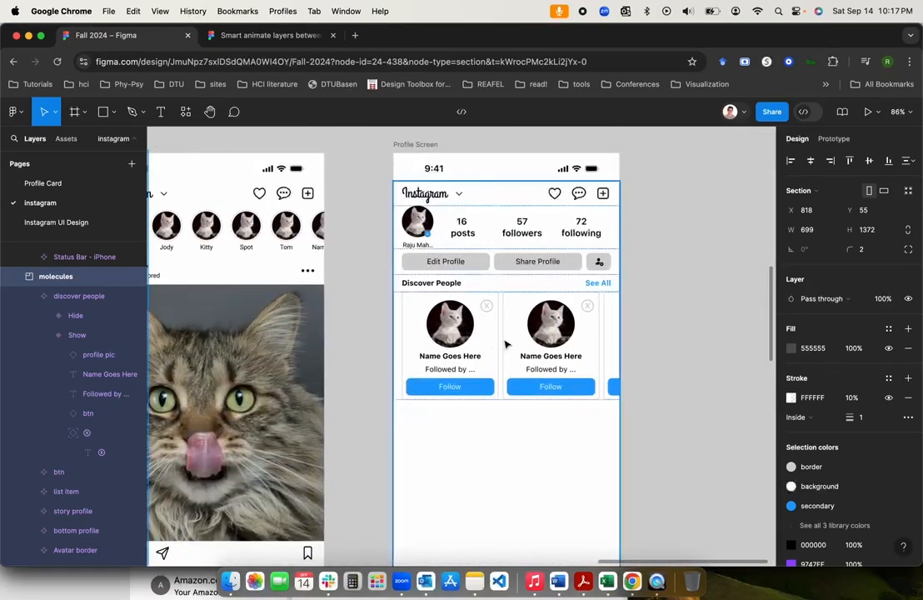
click(423, 144)
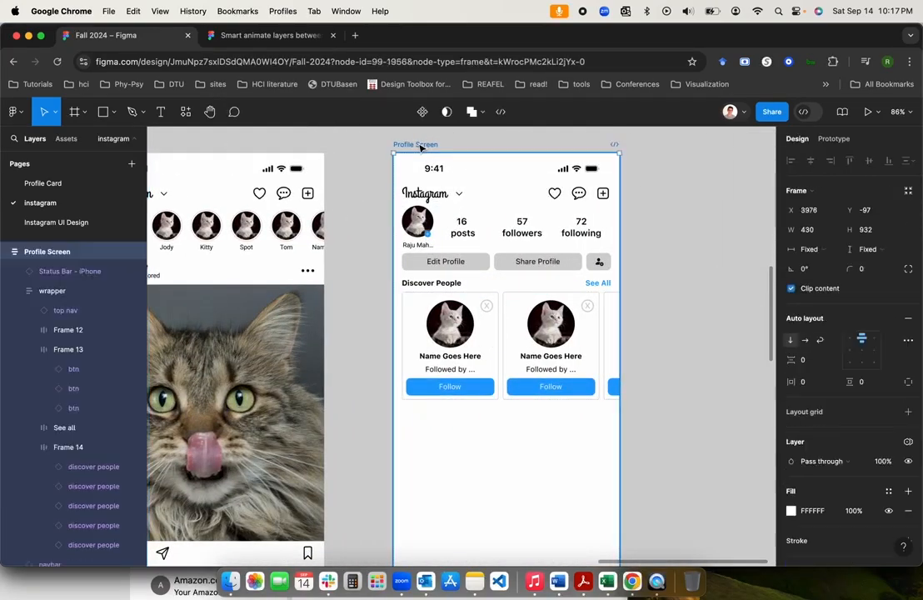
click(879, 111)
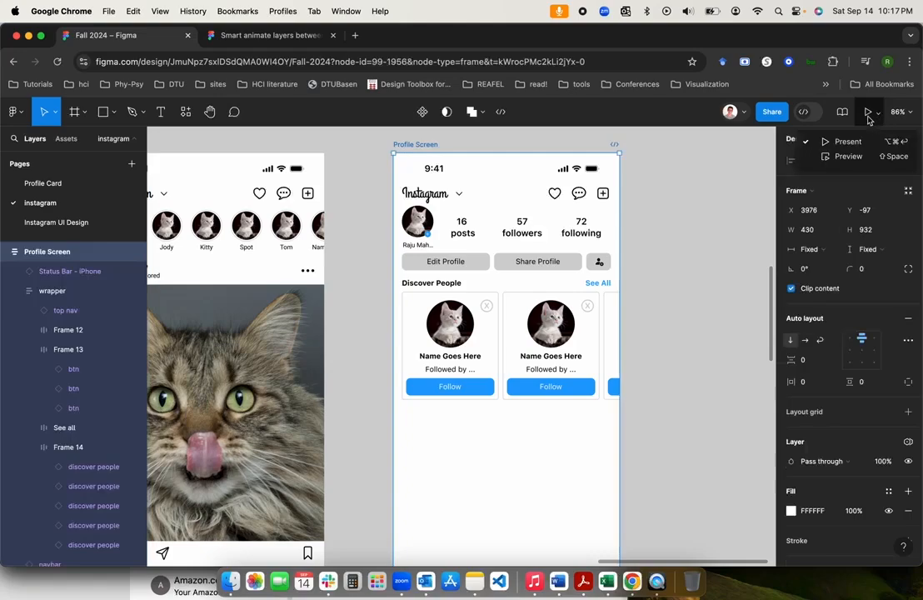
click(849, 155)
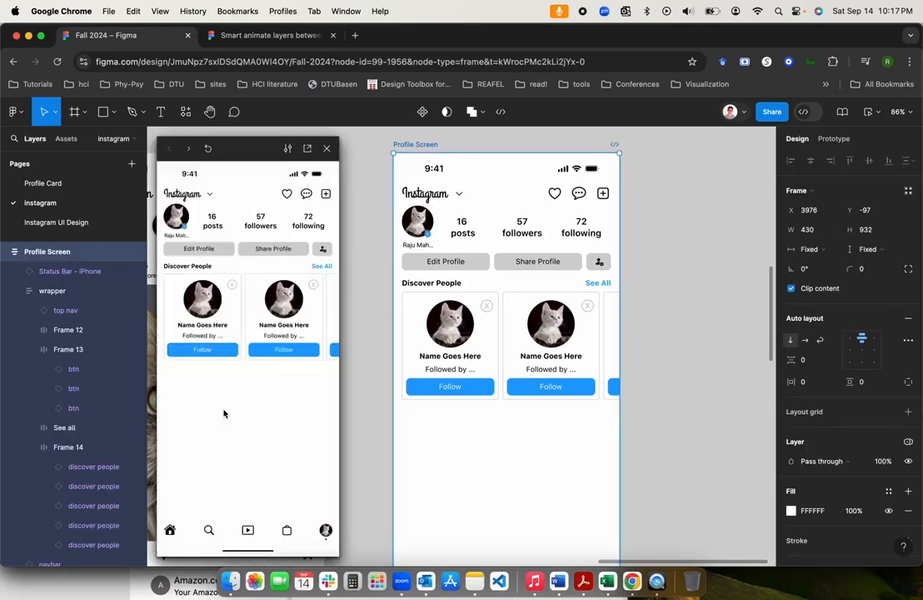
drag(231, 289, 234, 289)
click(236, 286)
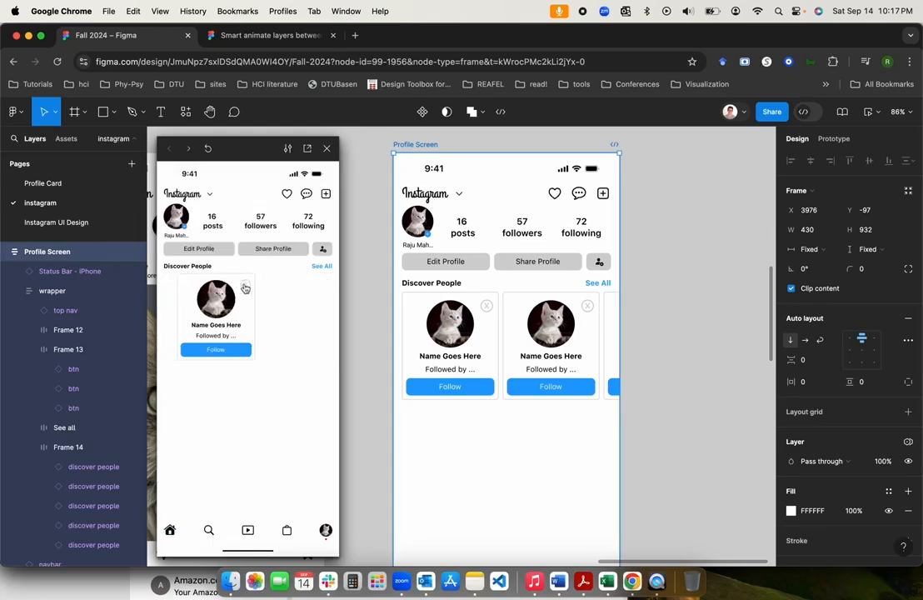
Close the prototype preview and return to the discover people component set in the molecules section
click(326, 147)
click(352, 267)
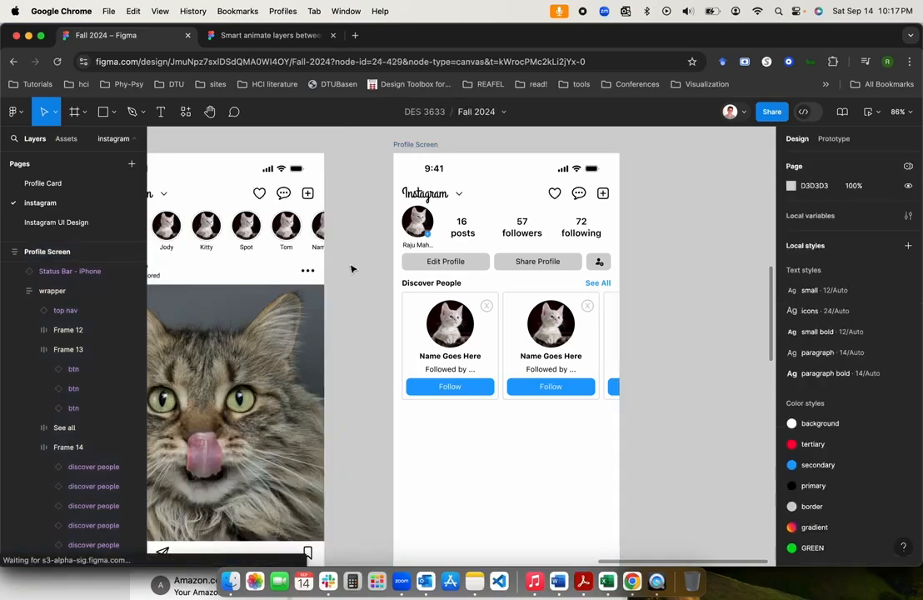
scroll(353, 267, left, 12)
scroll(352, 267, left, 3)
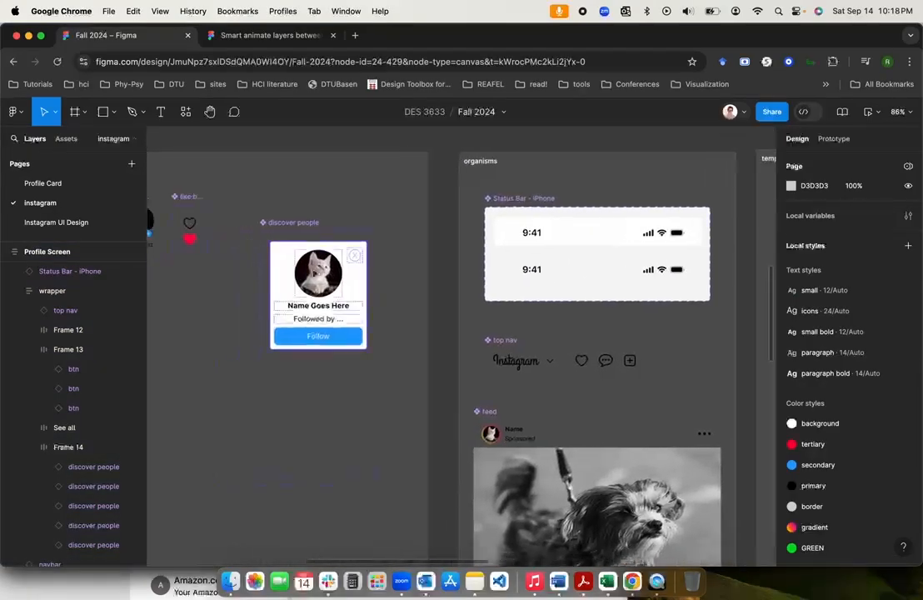
Set the animation of the Show variant's close icon interaction, which changes to Hide, to Smart animate
scroll(367, 261, up, 3)
double_click(374, 254)
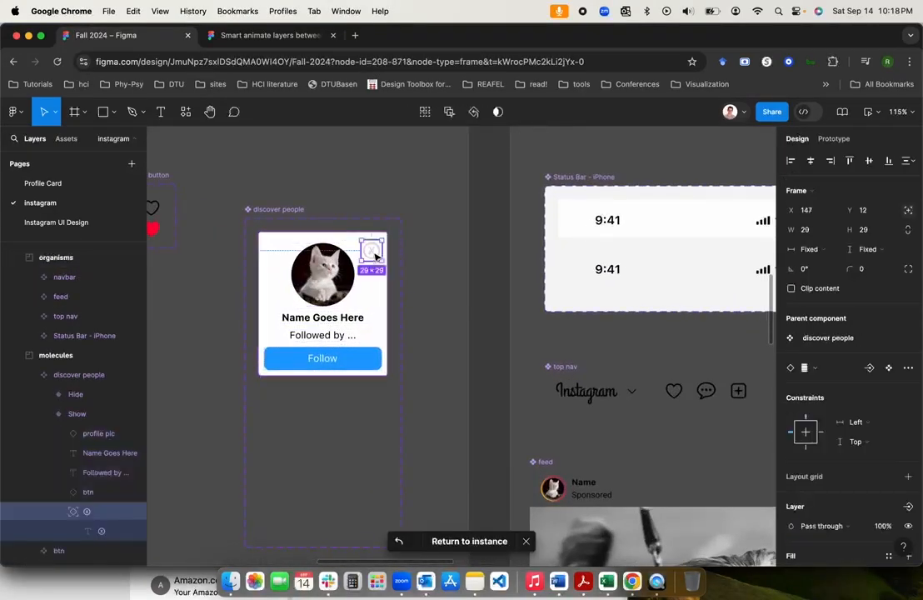
click(834, 139)
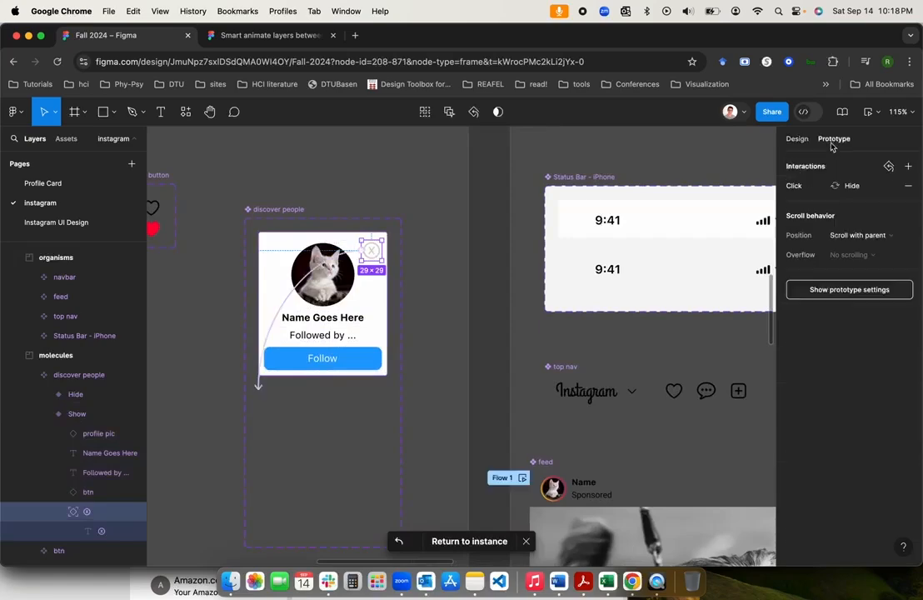
scroll(284, 320, up, 5)
scroll(284, 320, up, 2)
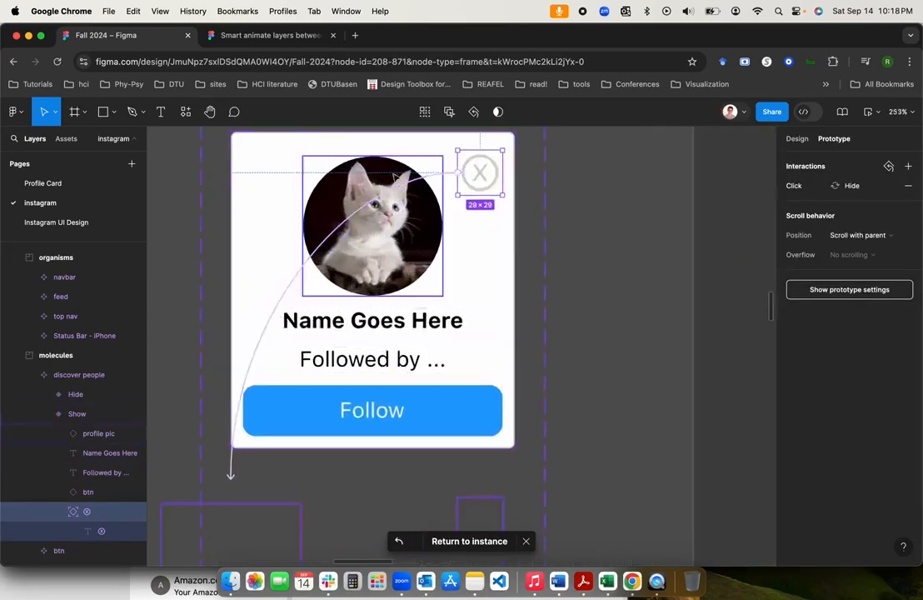
click(277, 320)
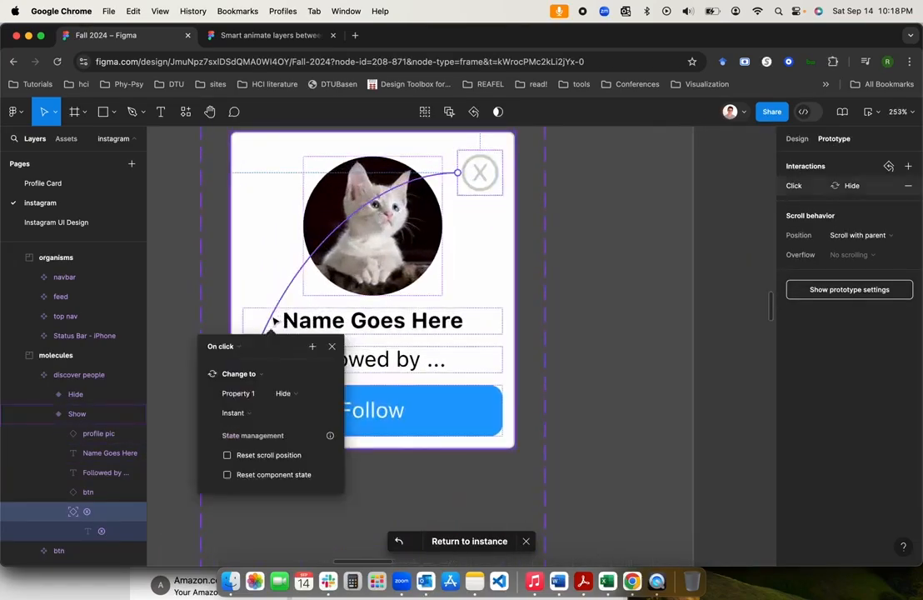
click(267, 413)
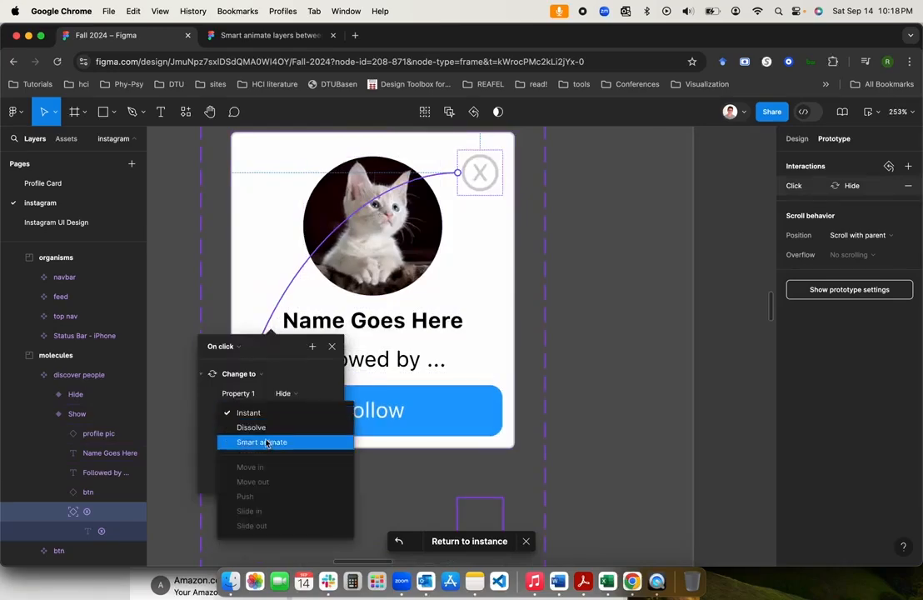
click(274, 443)
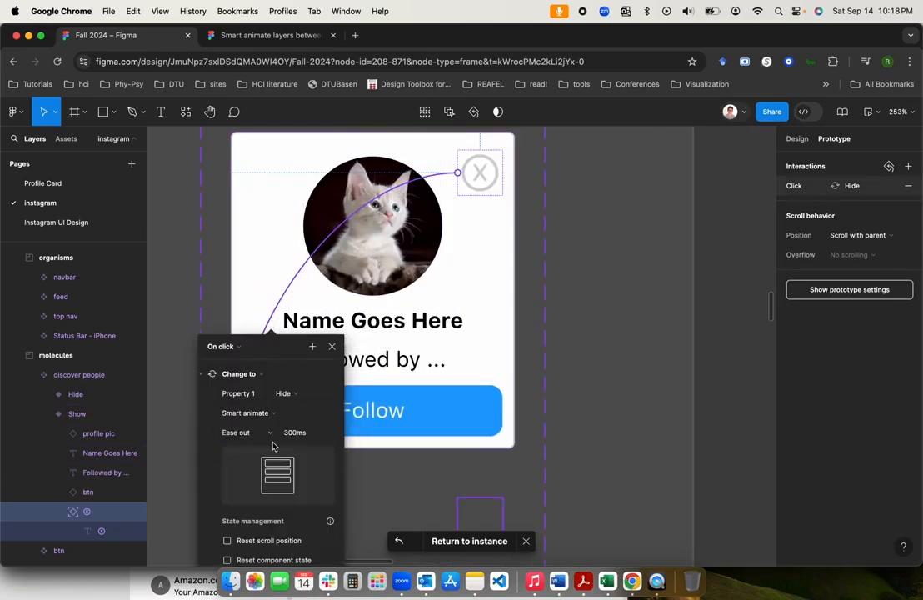
Choose Ease out easing for the close icon's smart animate transition and close the interaction settings
scroll(274, 447, down, 3)
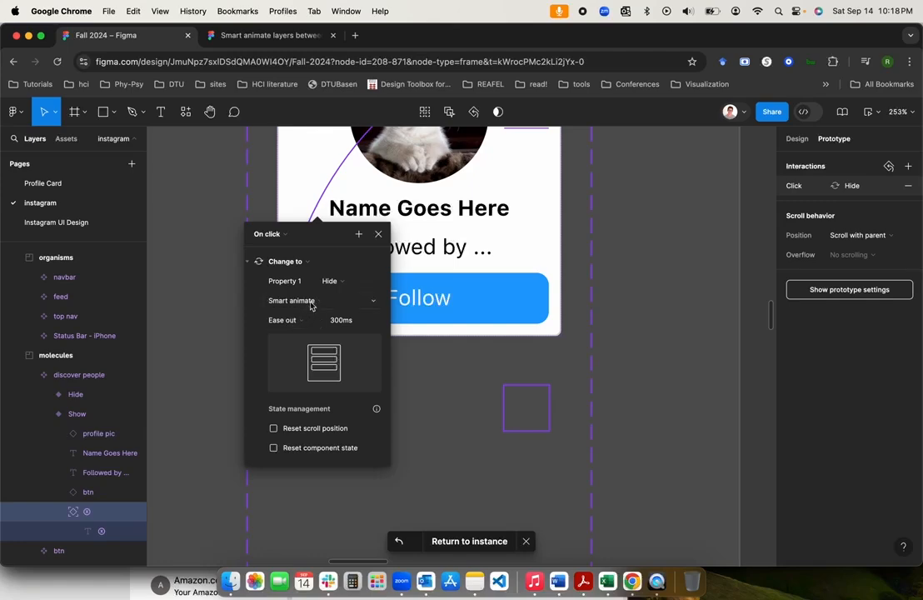
click(294, 322)
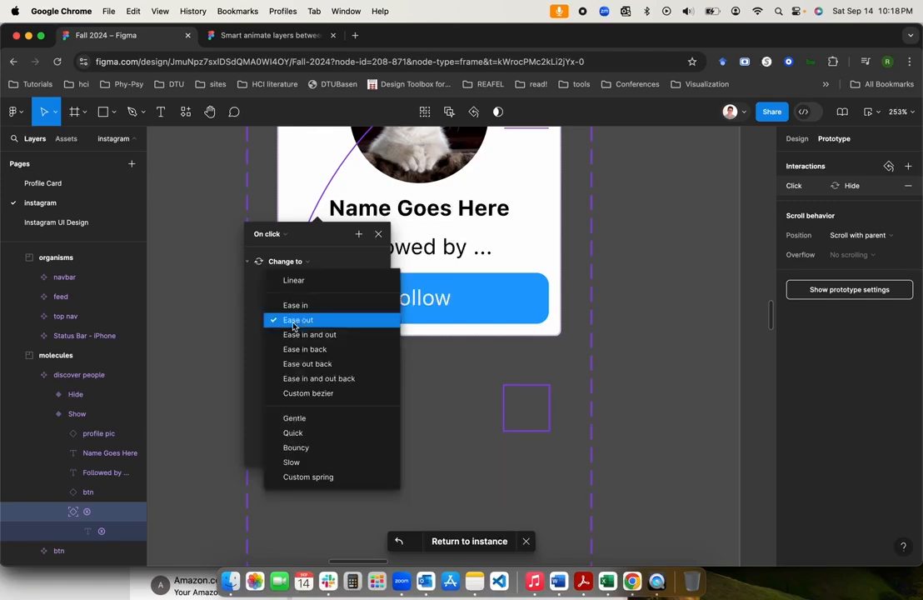
click(294, 321)
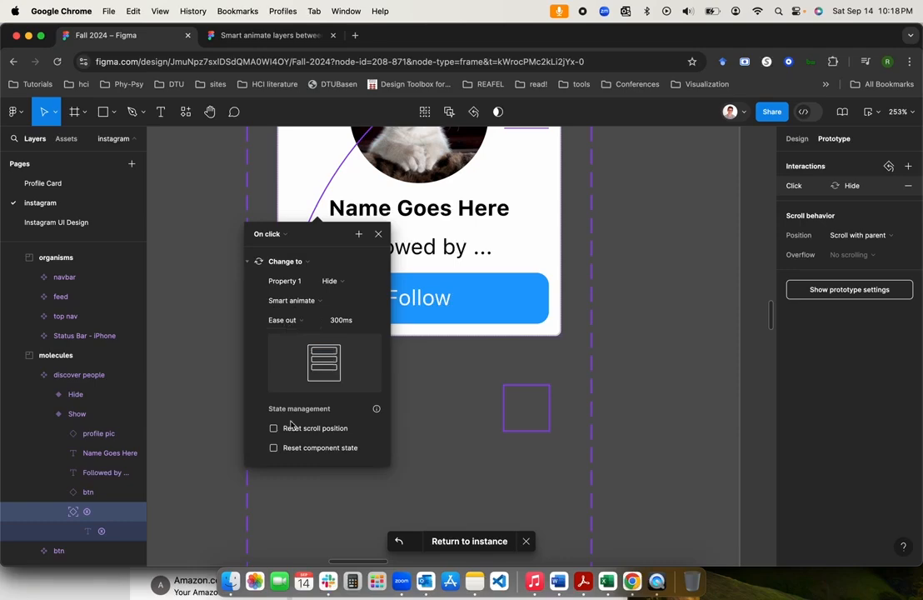
click(299, 307)
click(304, 299)
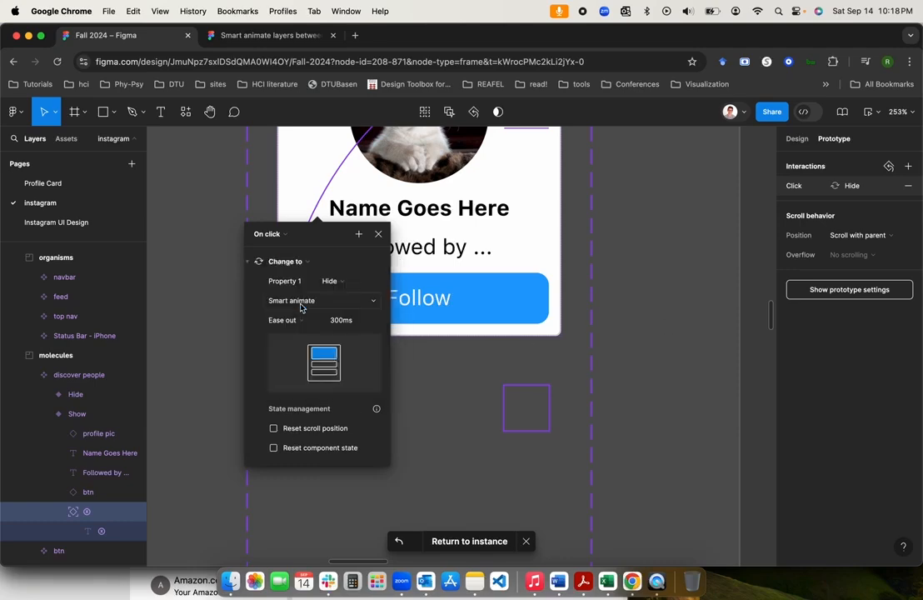
click(643, 328)
Open a prototype preview of the Profile Screen
scroll(643, 328, down, 5)
scroll(645, 326, down, 5)
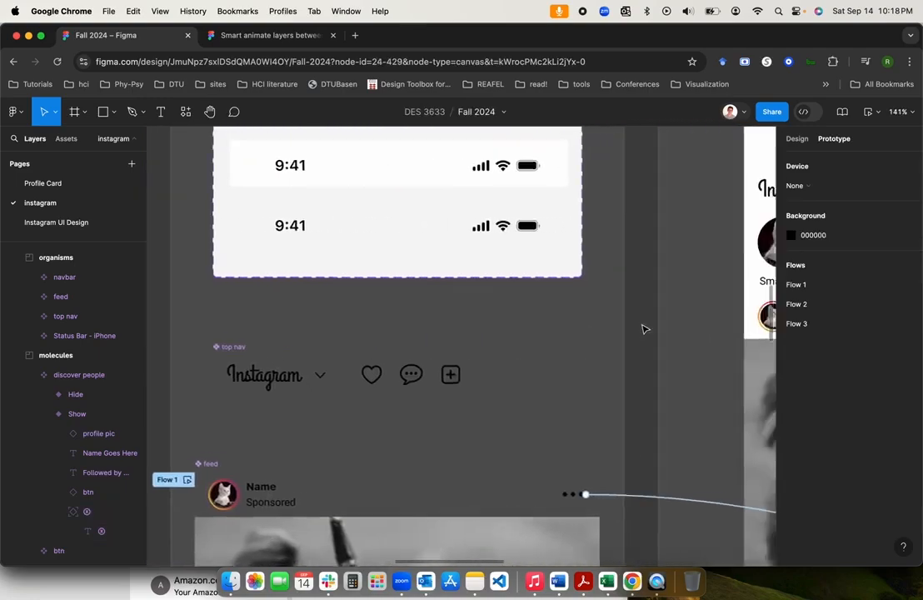
scroll(644, 326, right, 4)
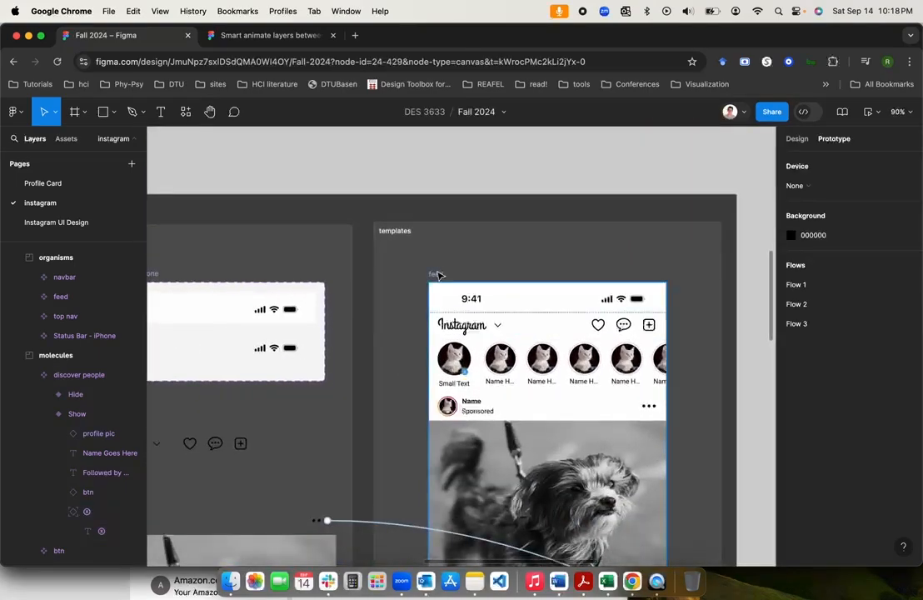
scroll(558, 269, right, 5)
scroll(558, 270, down, 3)
scroll(560, 273, right, 5)
scroll(560, 272, up, 2)
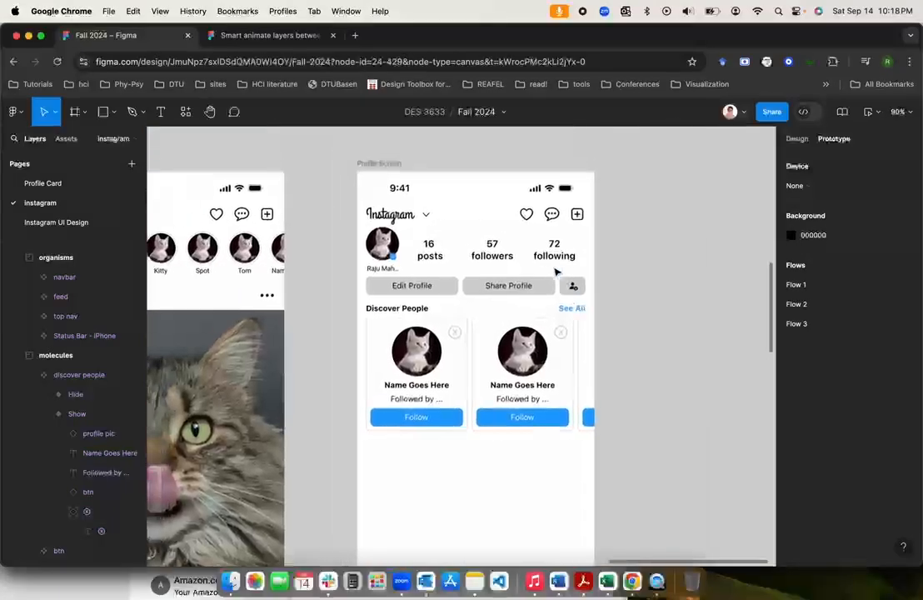
click(388, 165)
click(868, 111)
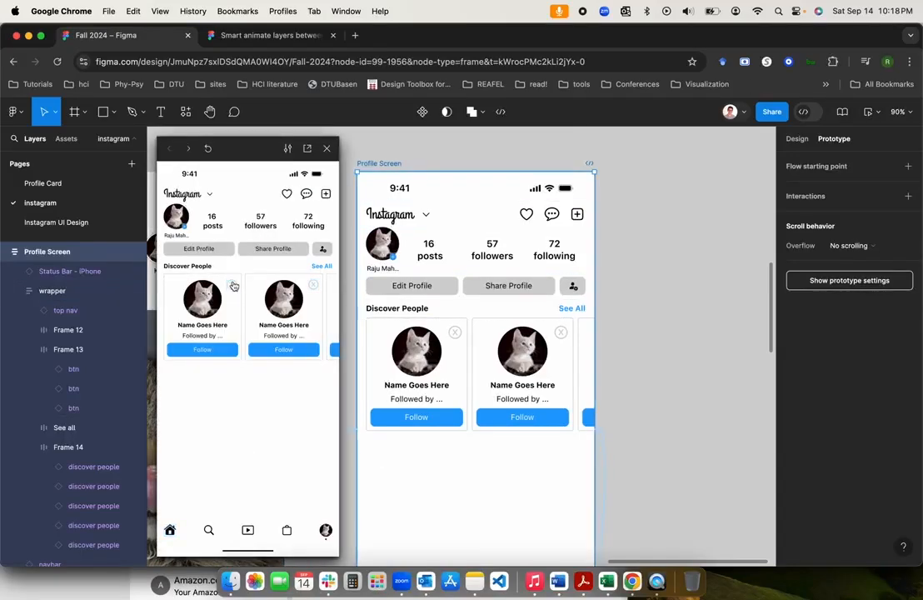
Test dismissing discover people cards with their close icons, repeating after a prototype restart, and close the preview
drag(234, 286, 239, 289)
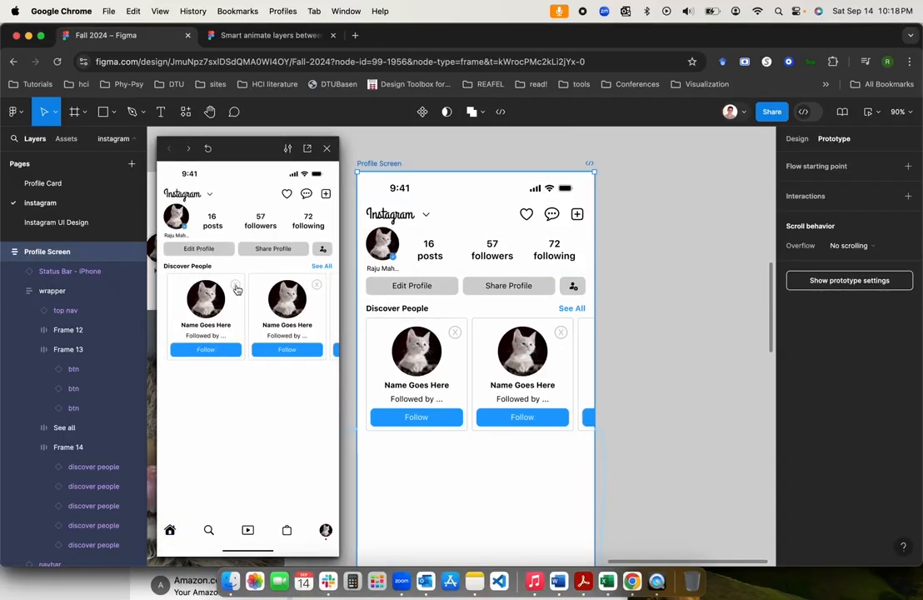
scroll(237, 290, right, 2)
scroll(240, 290, right, 3)
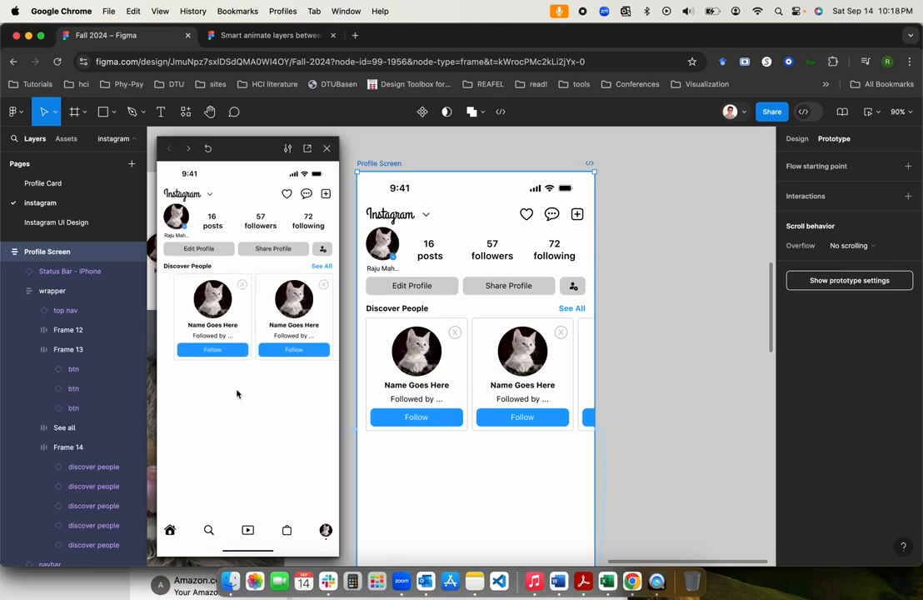
click(237, 432)
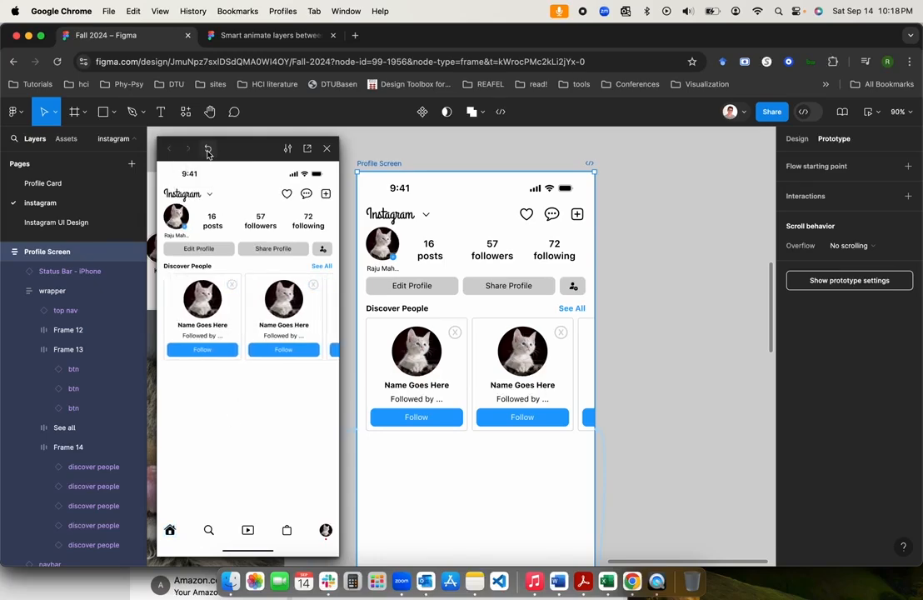
scroll(233, 287, right, 1)
scroll(233, 287, right, 1)
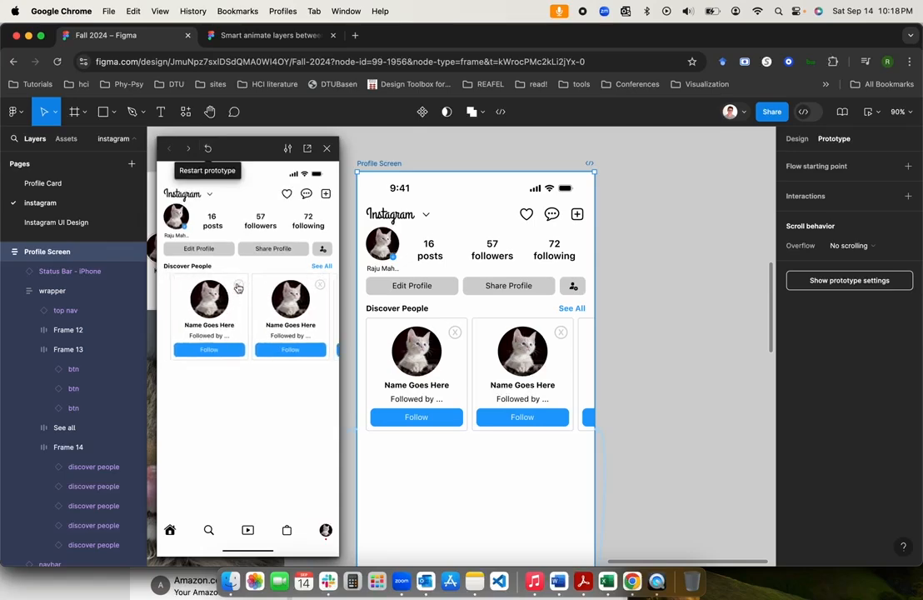
scroll(237, 287, right, 1)
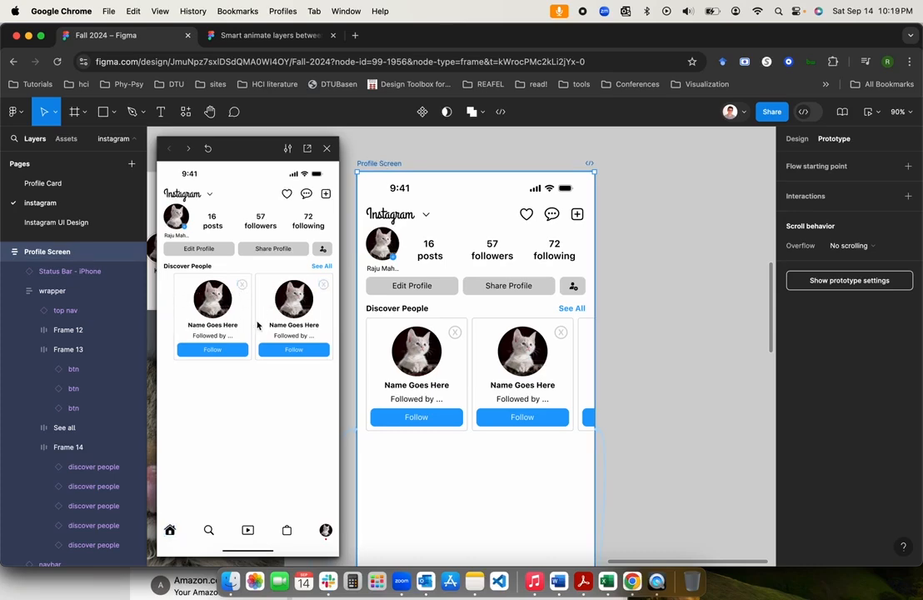
click(797, 138)
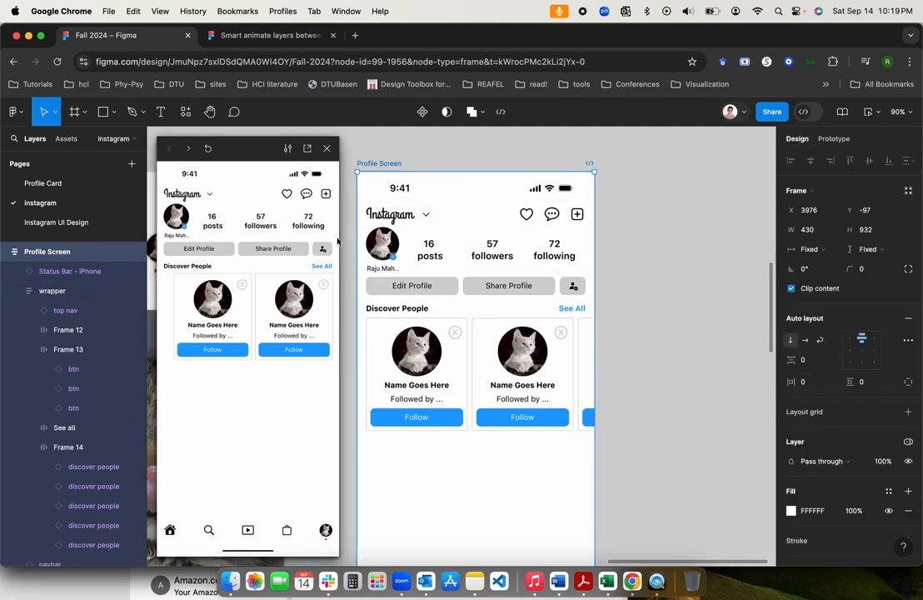
click(326, 147)
Try centre alignment with Auto spacing on the discover people card row, and restore its left alignment with a gap of 8
click(406, 387)
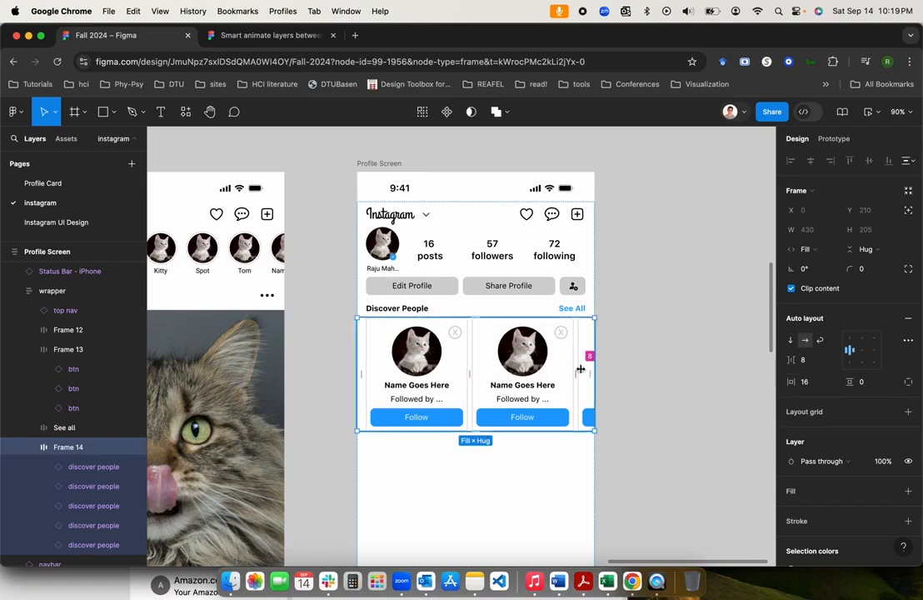
click(865, 351)
double_click(866, 352)
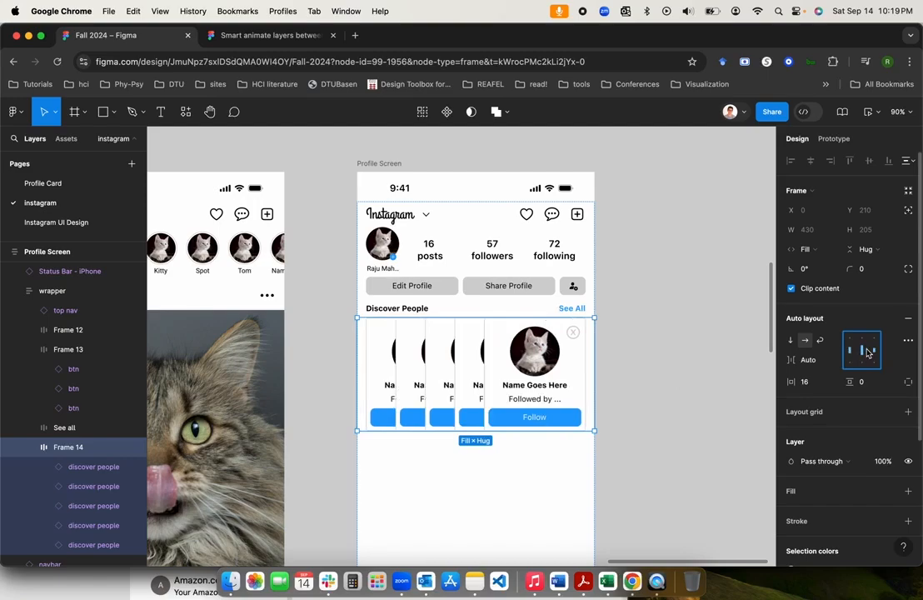
click(851, 353)
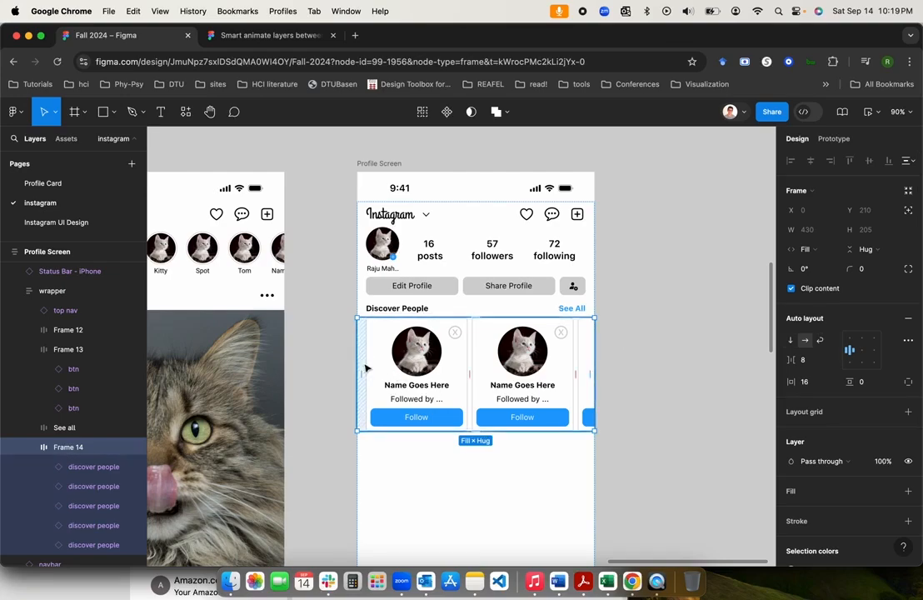
click(612, 343)
Examine the reference profile design, focusing on the discover people cards, the tab icons and the photo grid beneath them
scroll(613, 343, down, 5)
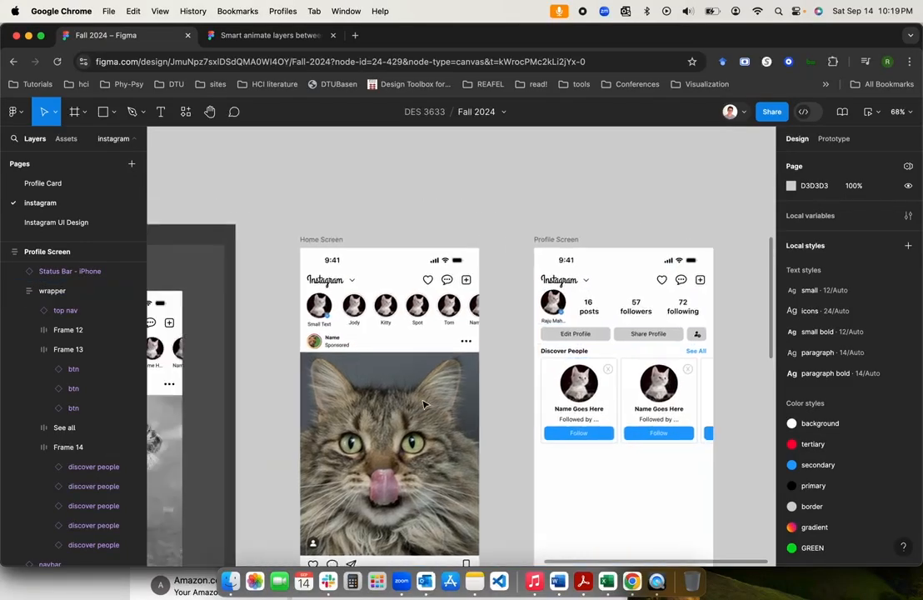
scroll(423, 404, left, 10)
scroll(422, 404, left, 5)
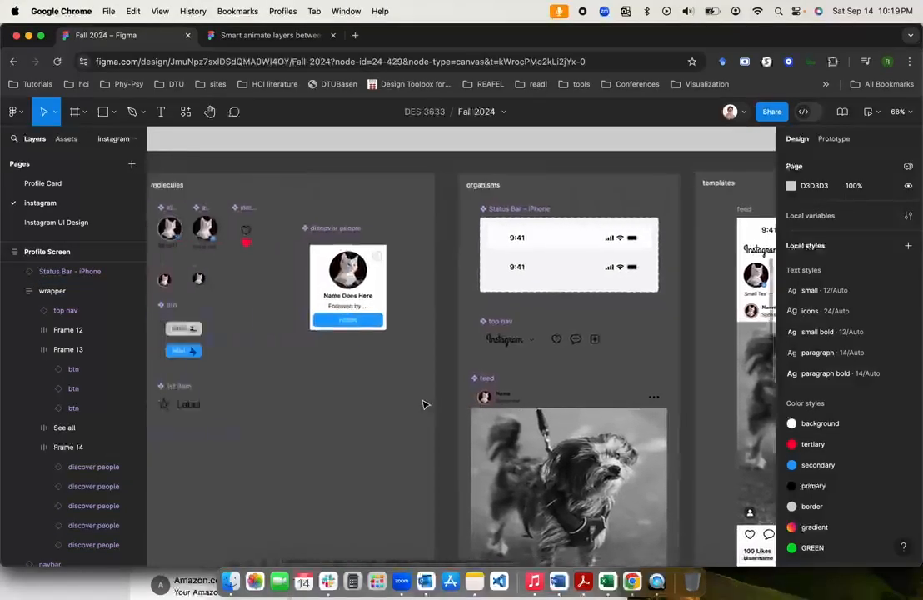
scroll(422, 404, right, 15)
scroll(423, 404, down, 4)
scroll(423, 404, left, 3)
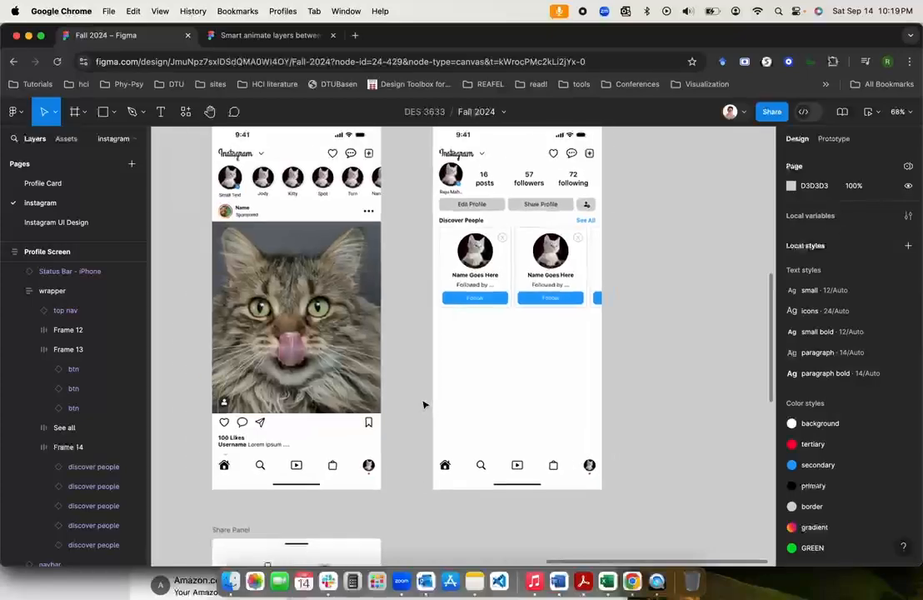
scroll(422, 404, right, 2)
scroll(423, 404, down, 5)
scroll(425, 405, up, 2)
scroll(423, 404, up, 15)
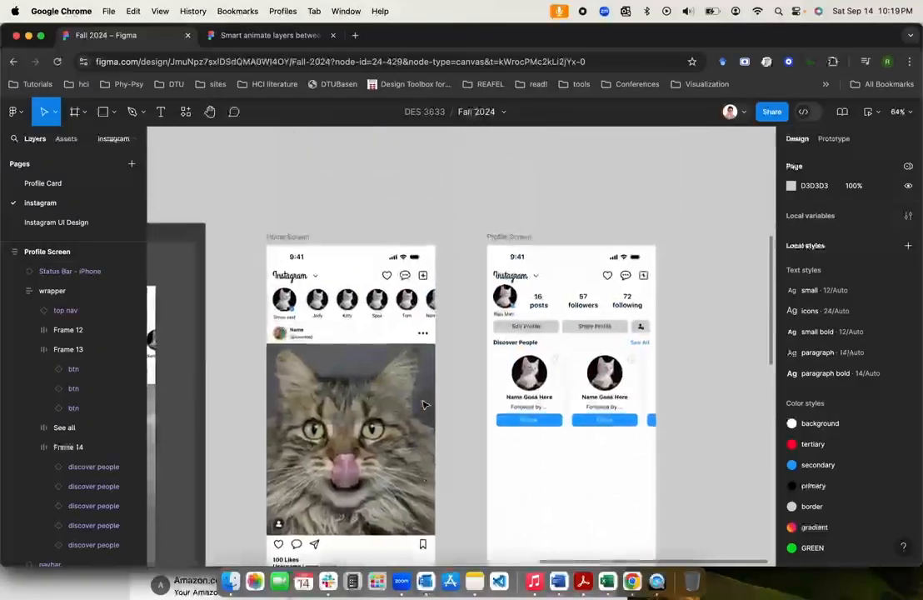
scroll(424, 404, right, 3)
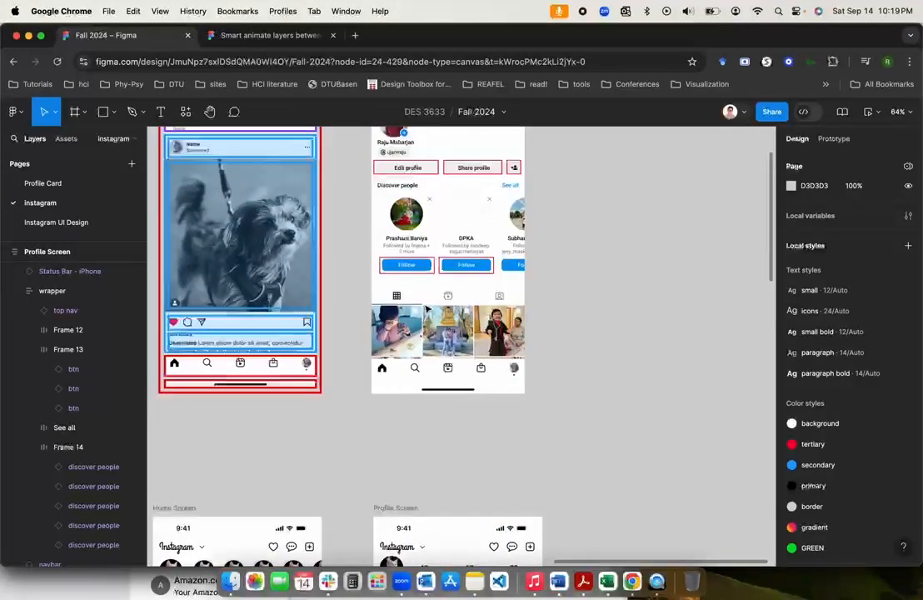
scroll(377, 331, up, 5)
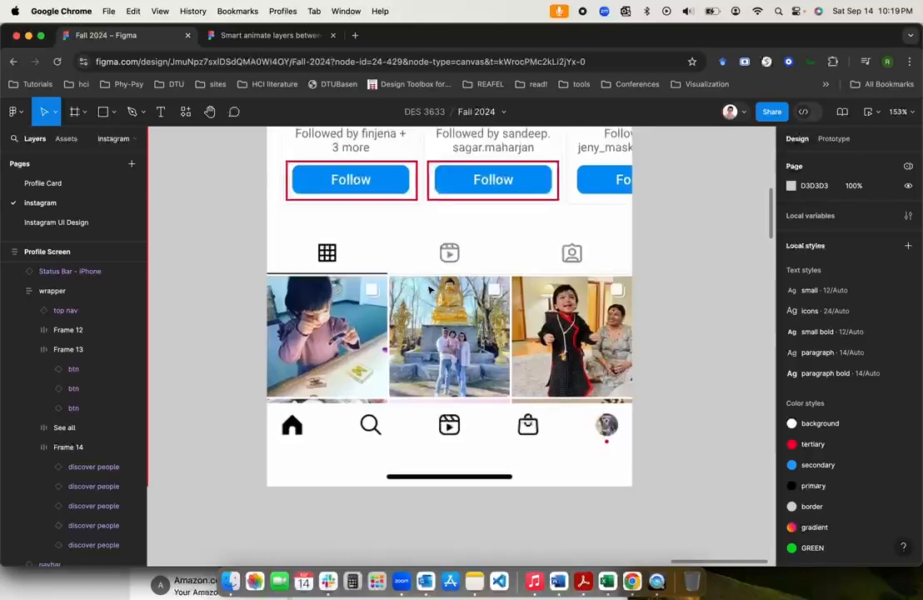
scroll(377, 331, up, 2)
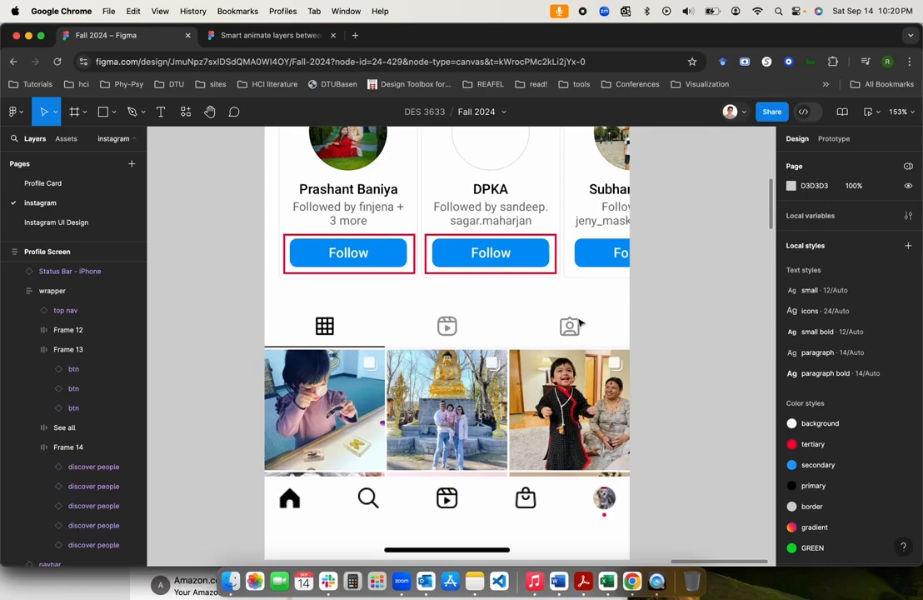
scroll(580, 323, down, 5)
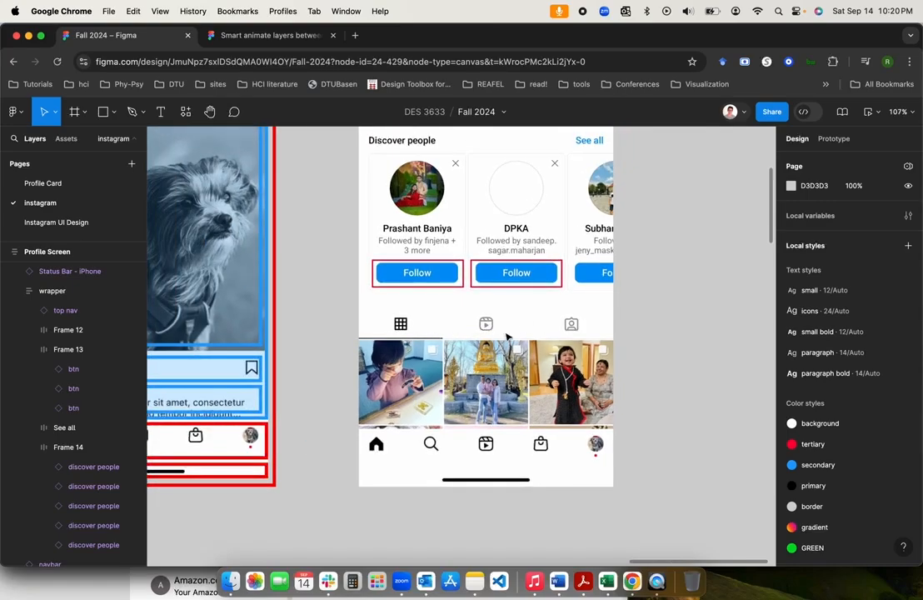
Look up the Position section of the Smart animate help article in the browser and return to the Figma design file
click(279, 37)
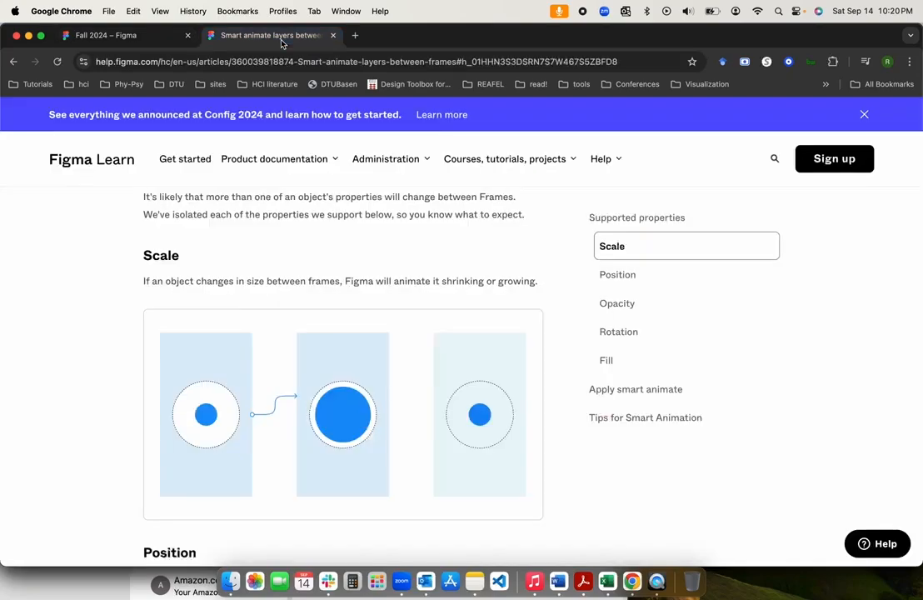
click(616, 283)
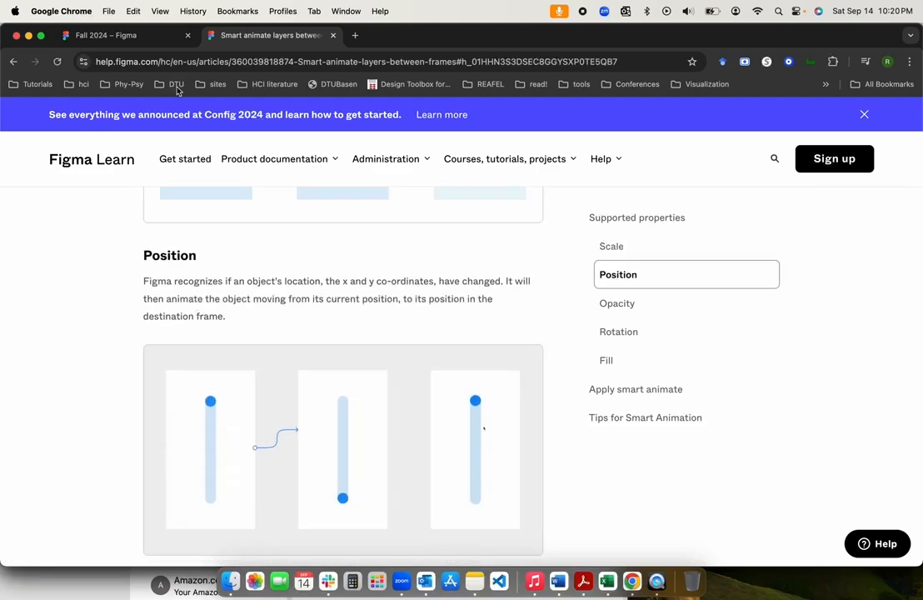
click(140, 37)
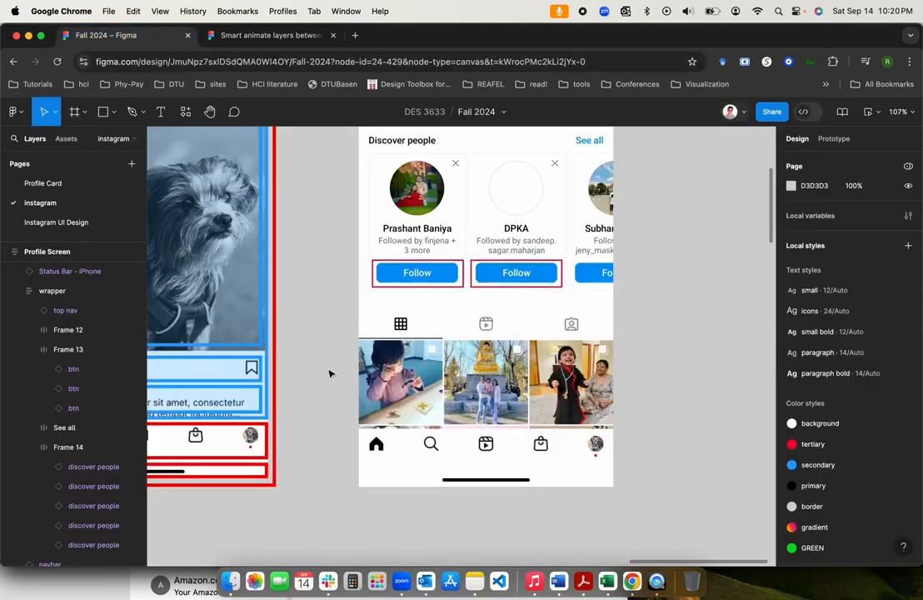
scroll(321, 396, down, 3)
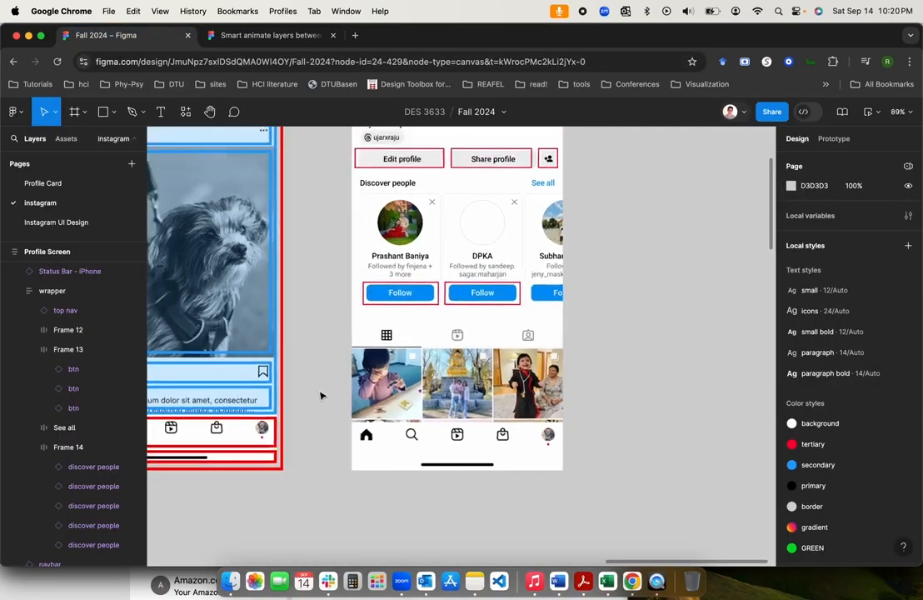
Compare the reference profile design with the Profile Screen and the sections of the Components board
scroll(321, 395, down, 2)
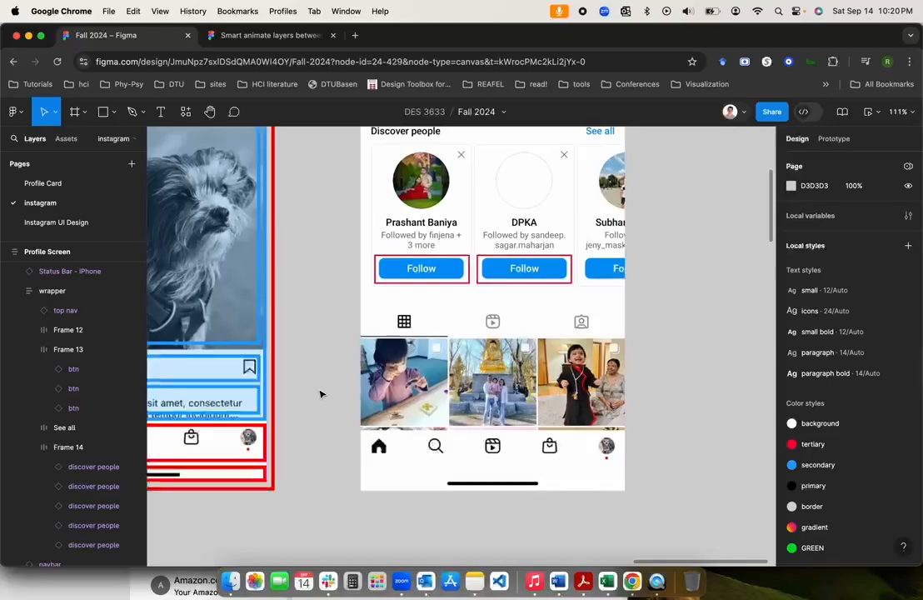
scroll(320, 396, down, 2)
scroll(321, 394, down, 5)
scroll(321, 394, up, 3)
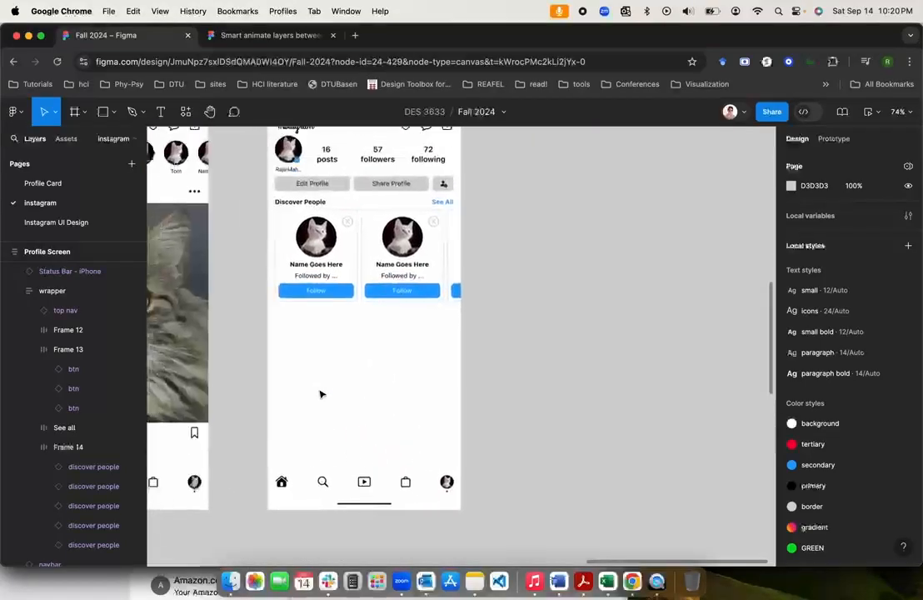
scroll(321, 394, down, 3)
scroll(320, 394, left, 5)
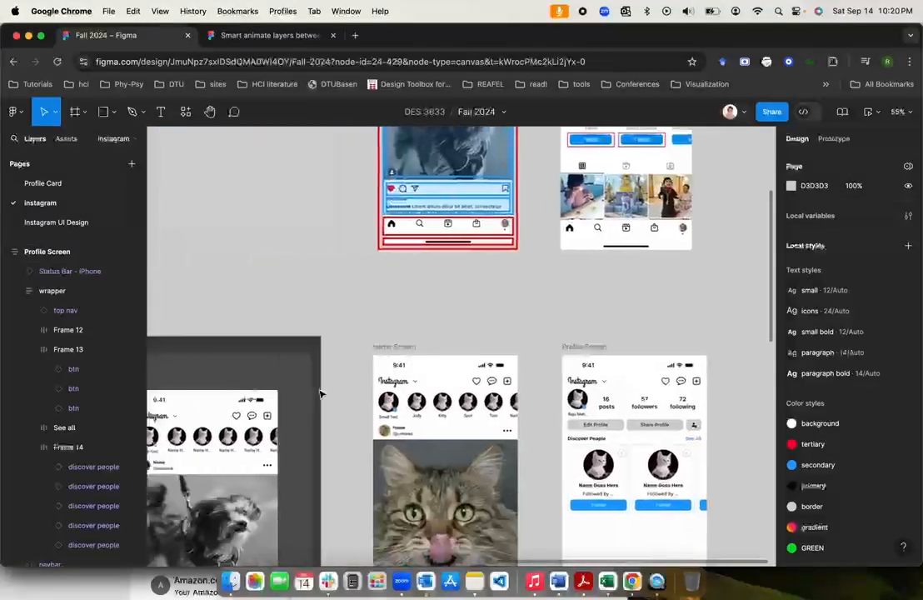
scroll(321, 394, left, 3)
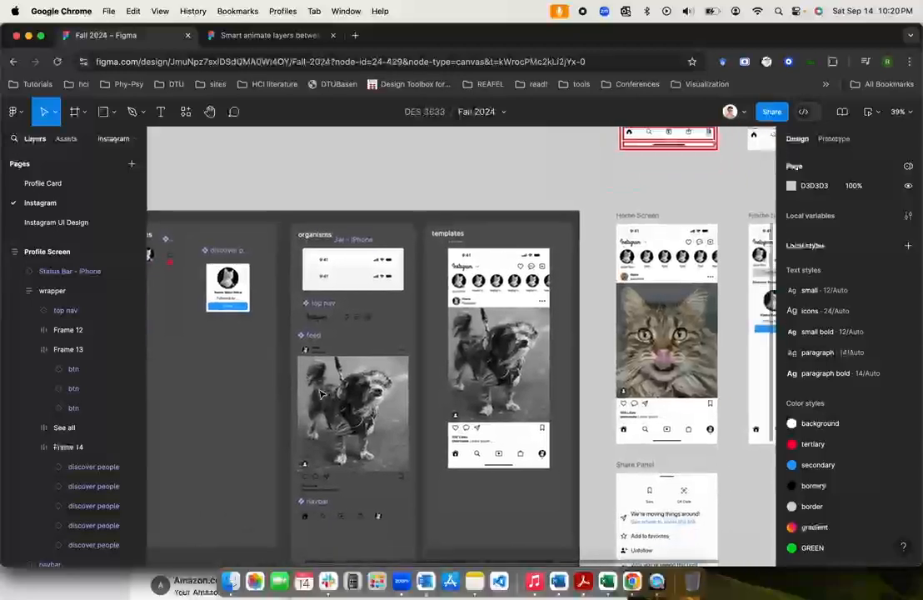
scroll(320, 394, down, 2)
scroll(321, 394, up, 2)
scroll(320, 394, right, 1)
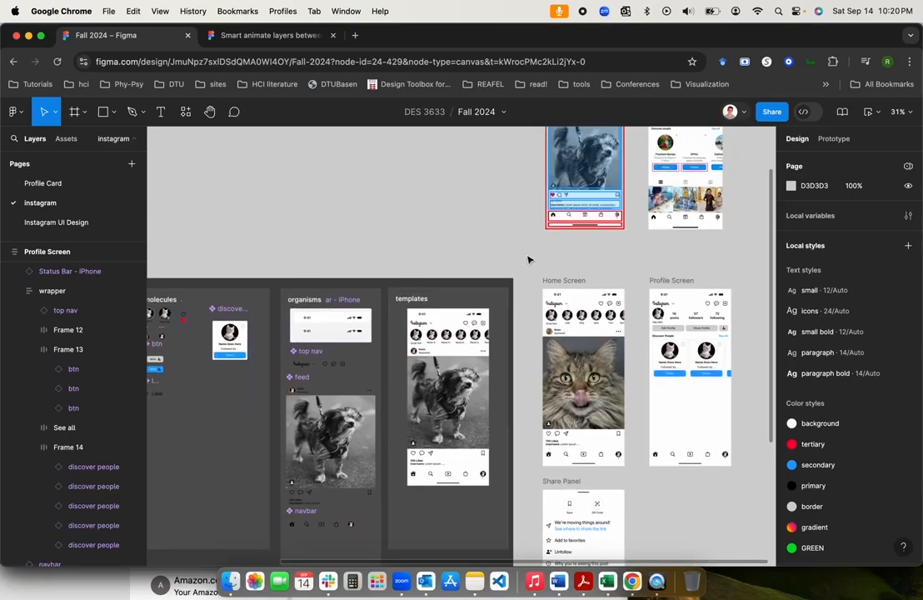
Examine the tab icon row and photo grid beneath the discover people cards in the reference profile design
scroll(641, 199, up, 5)
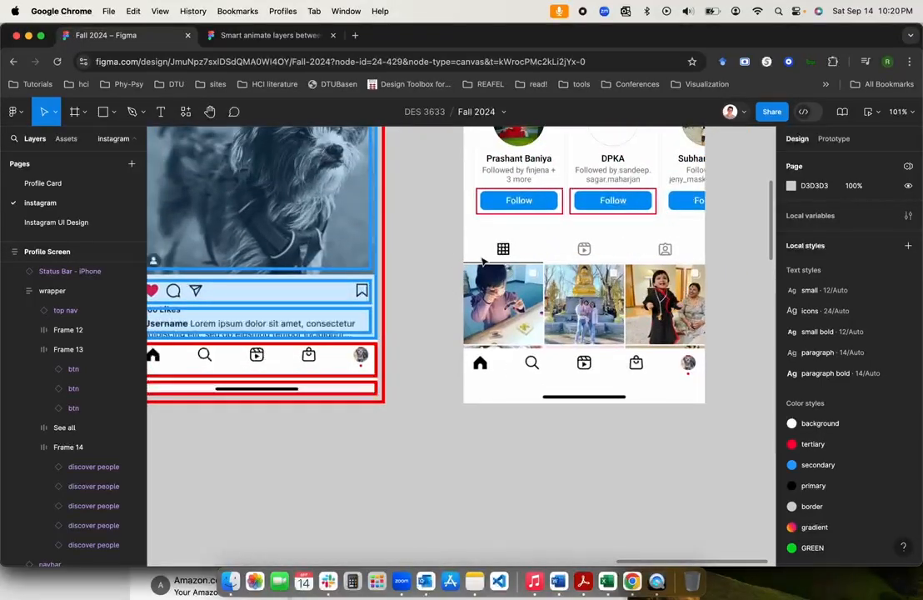
scroll(427, 304, down, 2)
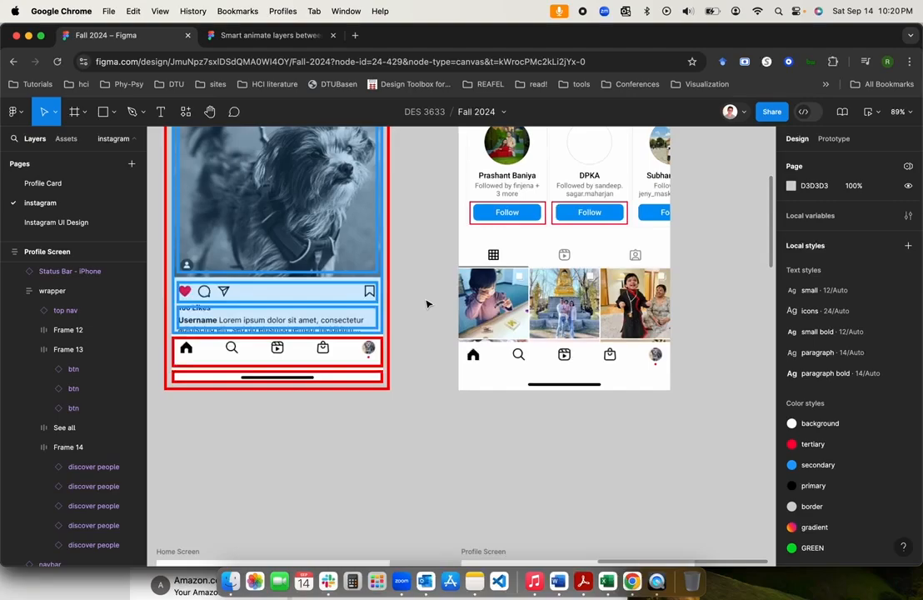
scroll(426, 303, down, 3)
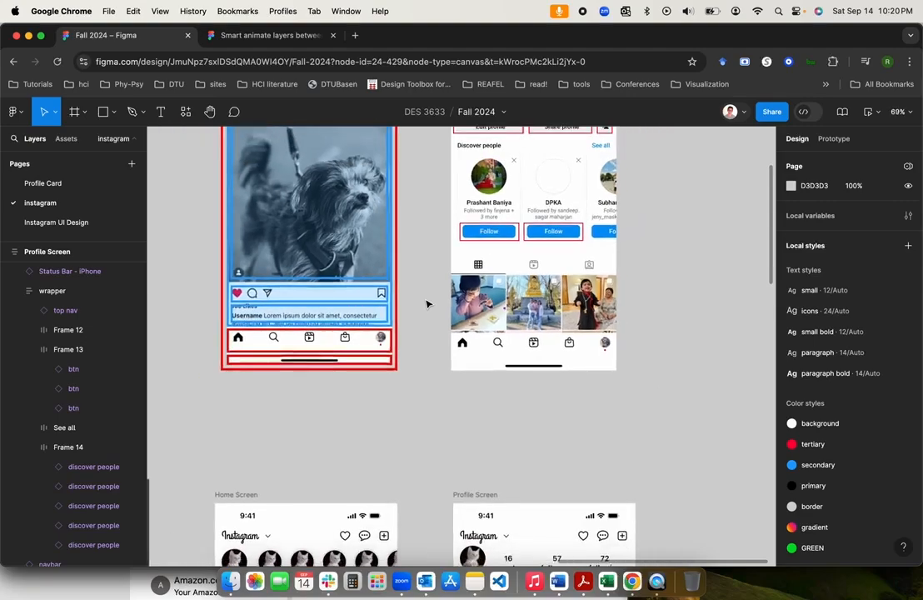
scroll(426, 303, up, 3)
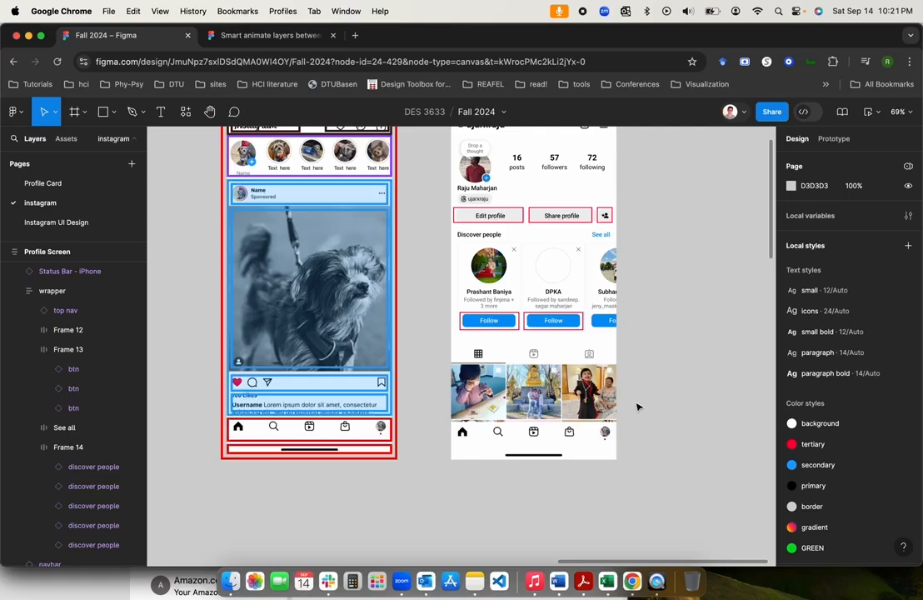
scroll(638, 406, up, 8)
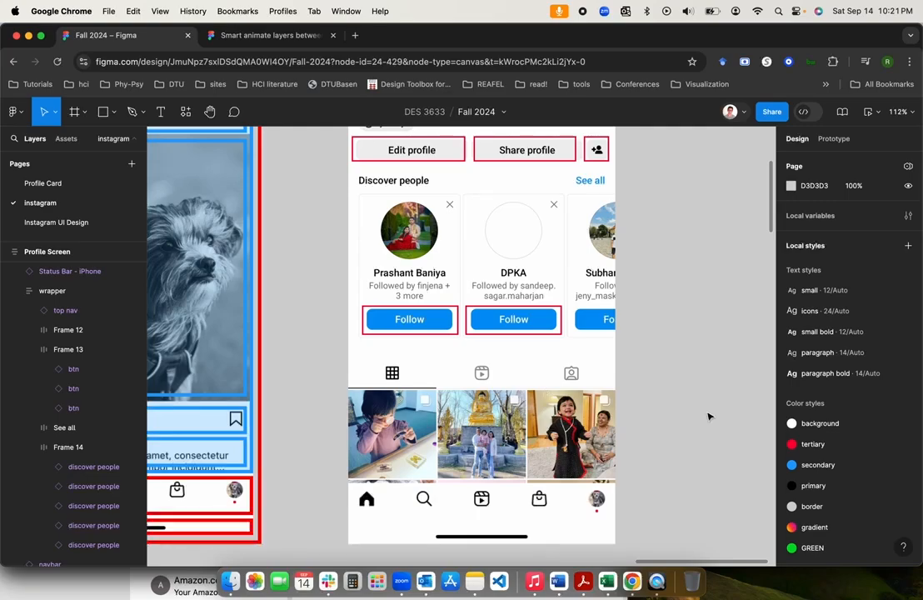
scroll(708, 416, down, 5)
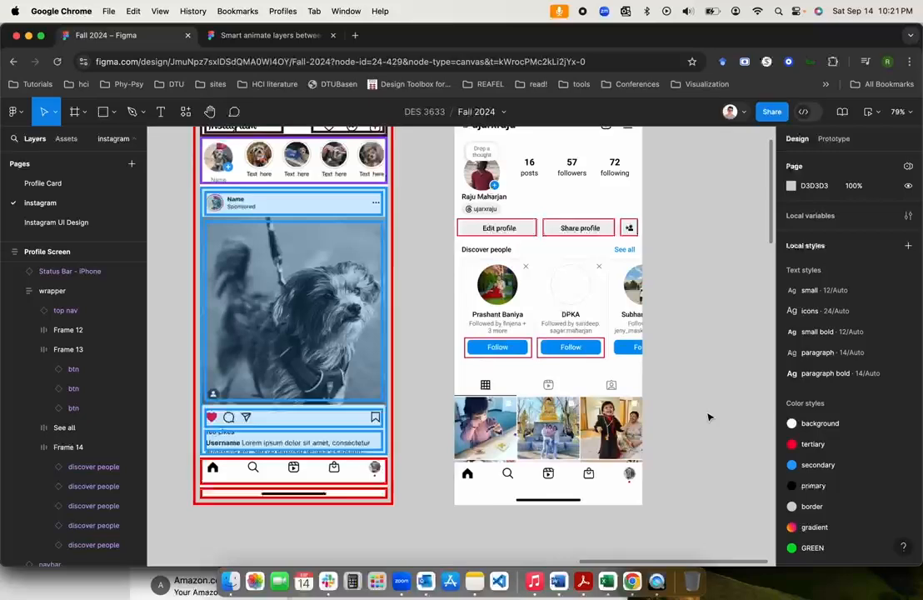
scroll(708, 416, down, 2)
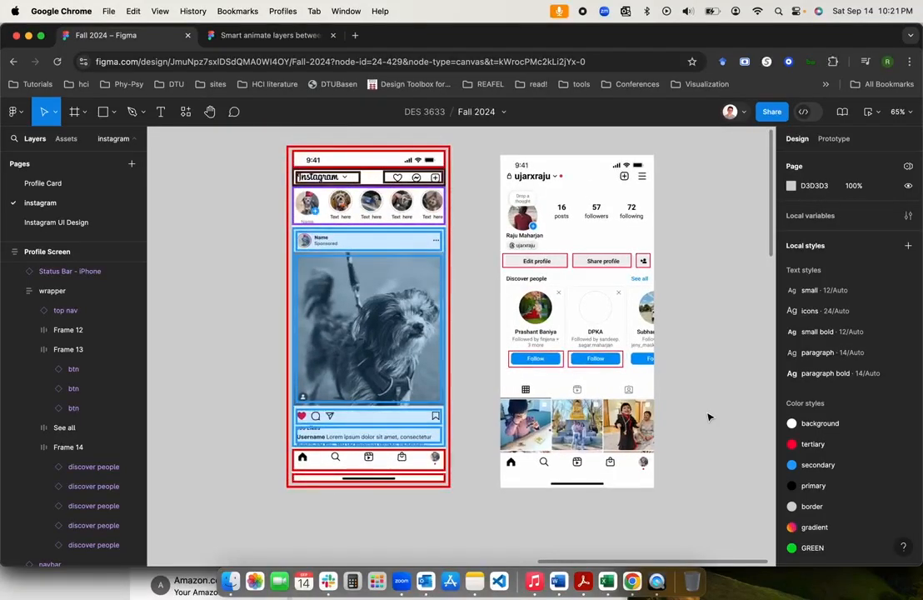
Look through the templates, organisms, molecules and atoms sections for existing components matching the reference profile's tab icons
scroll(708, 416, down, 3)
scroll(708, 417, down, 3)
scroll(709, 421, down, 3)
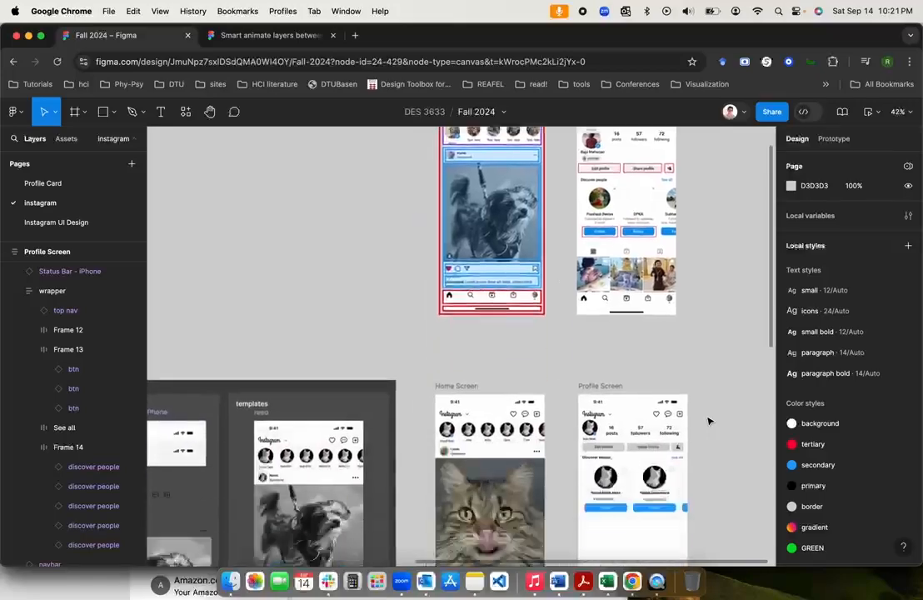
scroll(709, 421, down, 5)
scroll(709, 420, up, 4)
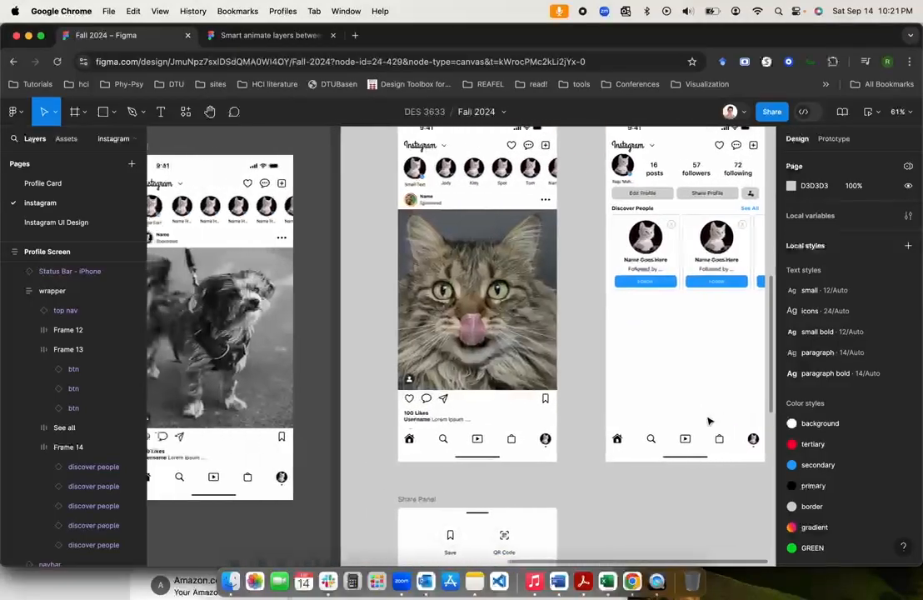
scroll(709, 421, left, 3)
scroll(709, 421, down, 5)
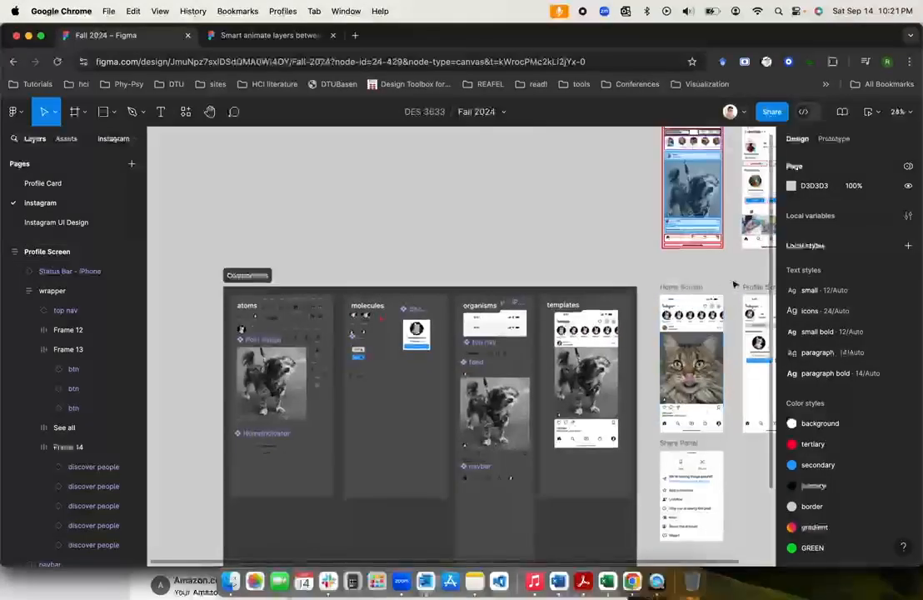
scroll(724, 267, down, 2)
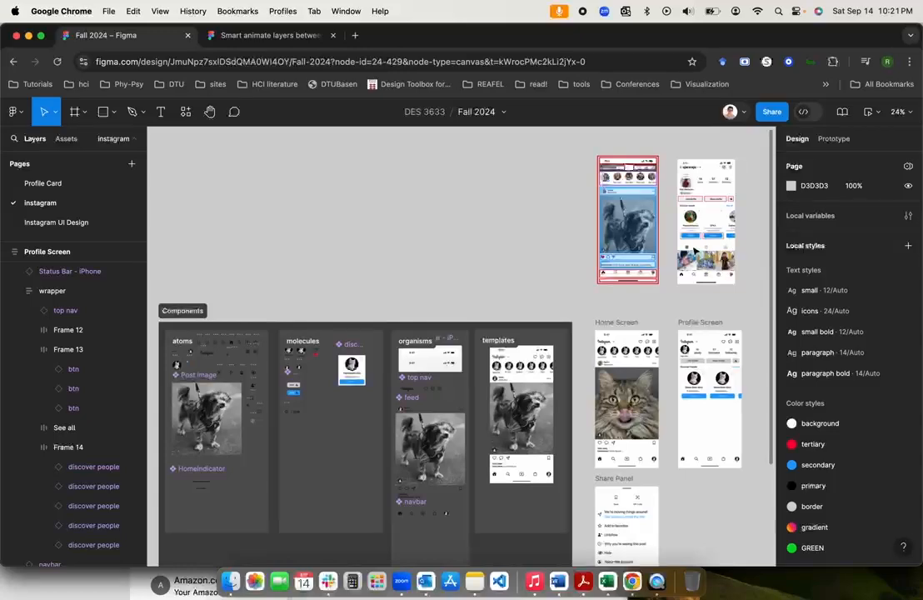
scroll(358, 358, up, 5)
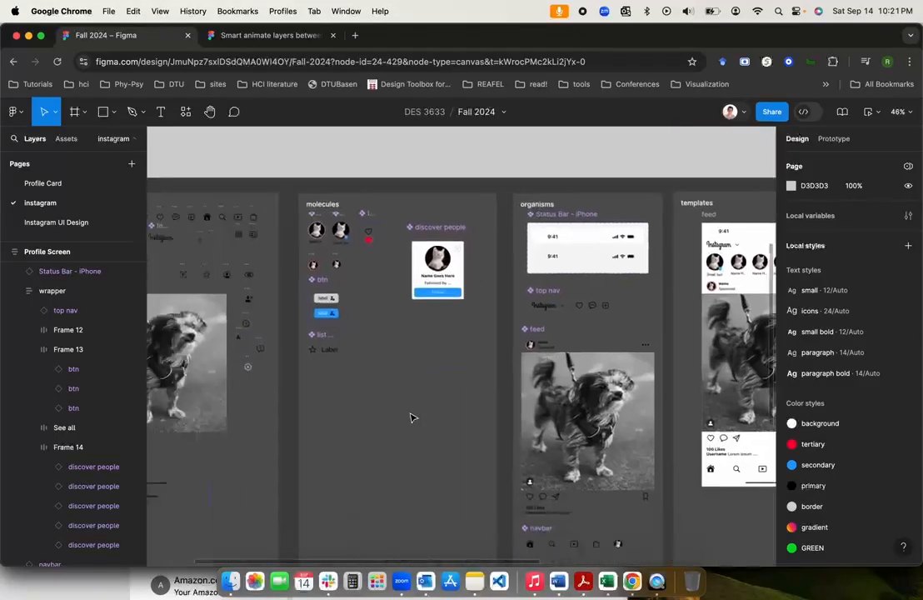
scroll(410, 417, up, 5)
scroll(410, 418, right, 8)
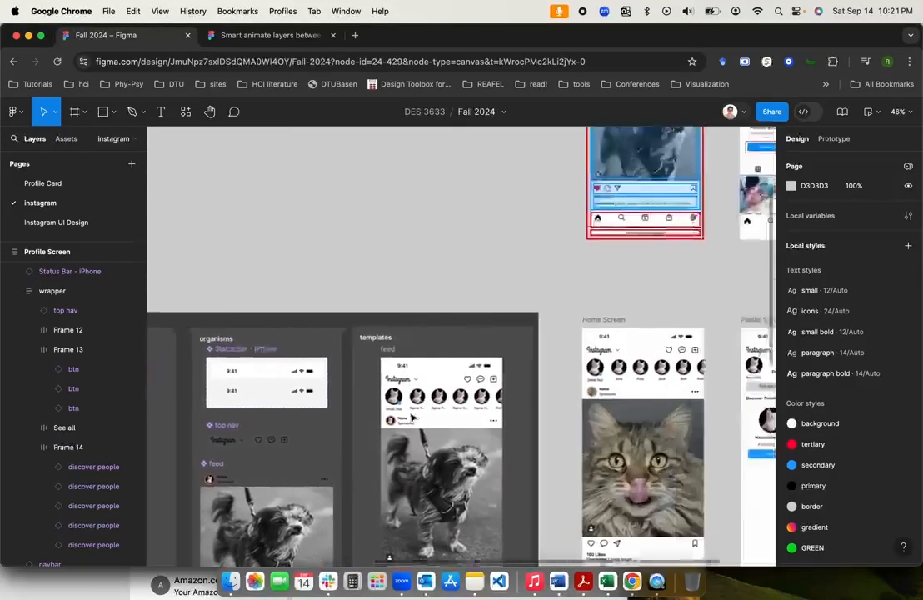
scroll(482, 377, up, 2)
scroll(482, 378, right, 3)
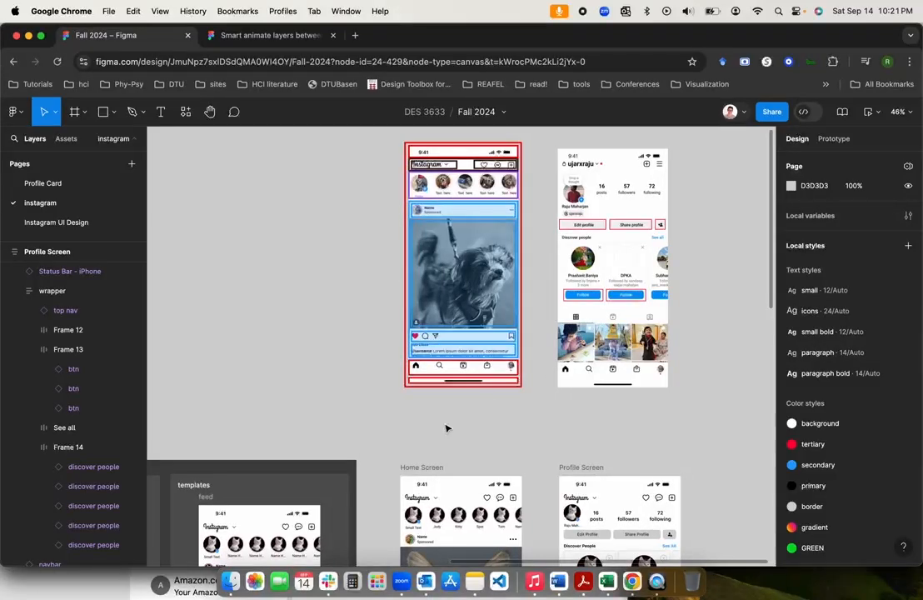
scroll(446, 429, down, 5)
scroll(445, 428, left, 3)
scroll(446, 428, up, 3)
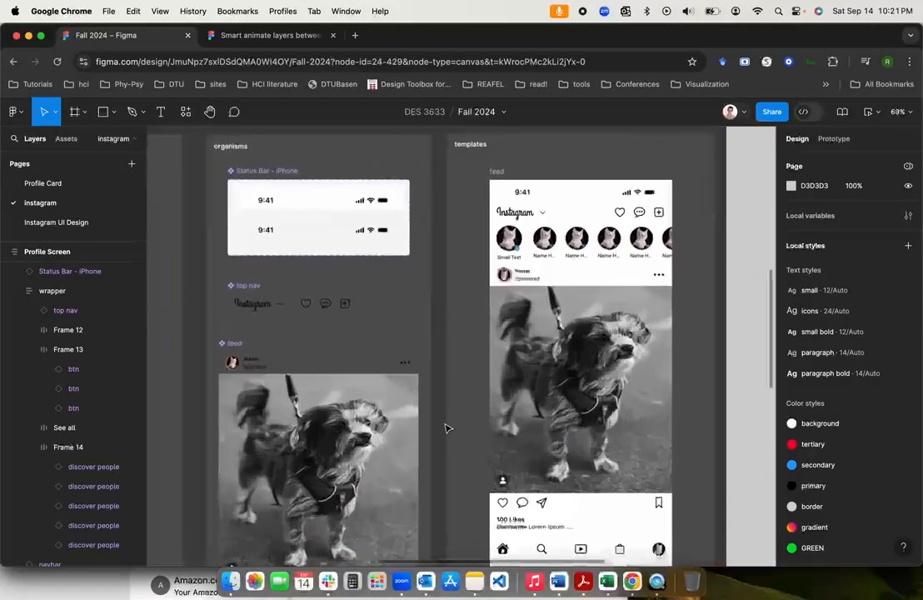
scroll(446, 429, left, 6)
scroll(446, 428, up, 1)
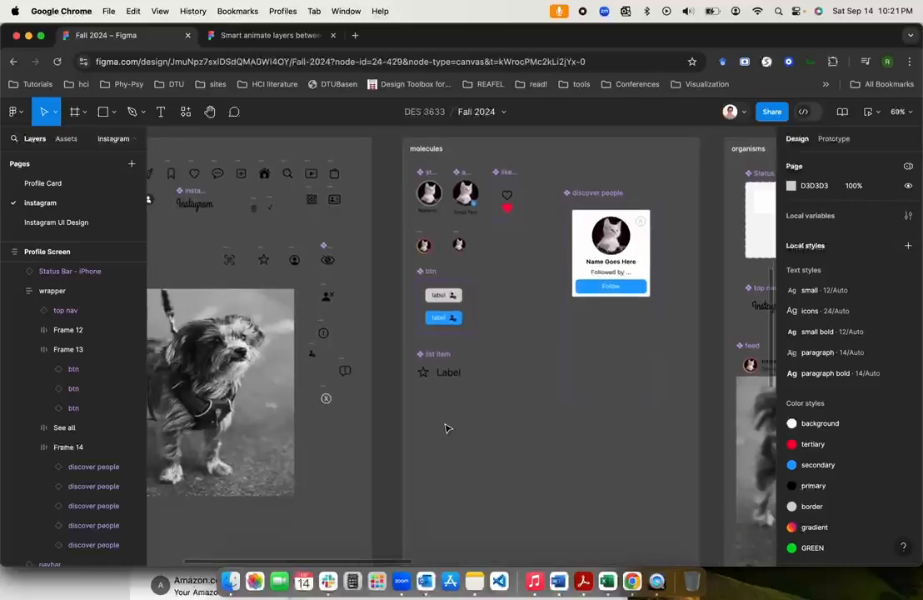
Copy the grid, video and contact card icons from the atoms section into the organisms section, placing the copies beneath the navbar component
click(311, 200)
shift+click(334, 201)
scroll(359, 299, right, 5)
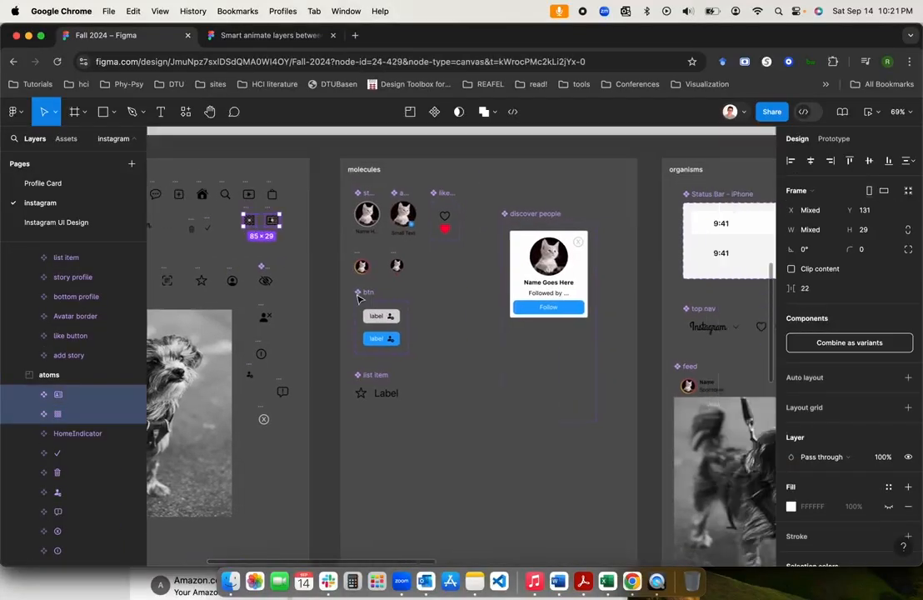
scroll(358, 299, down, 8)
scroll(358, 299, up, 10)
scroll(358, 299, left, 3)
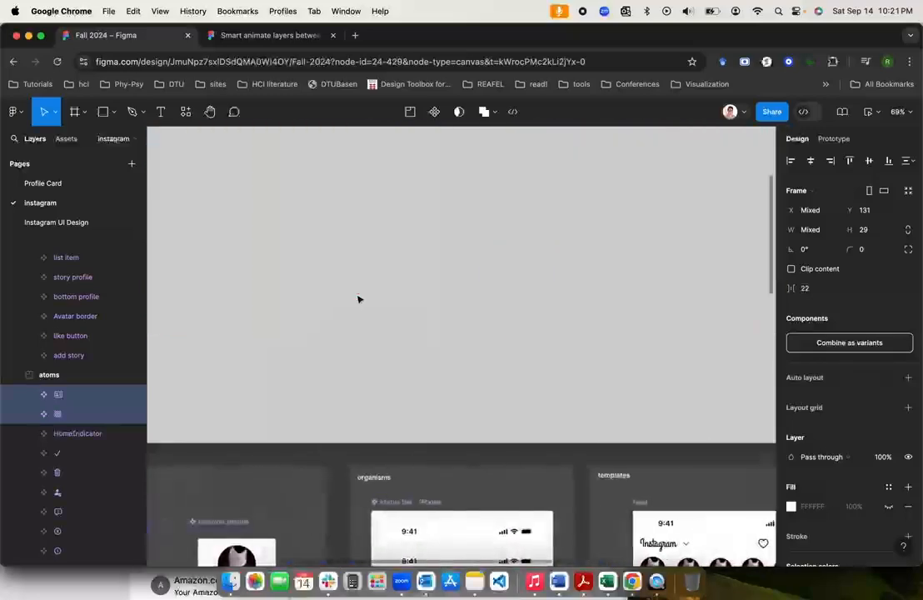
scroll(358, 299, down, 2)
scroll(358, 299, right, 1)
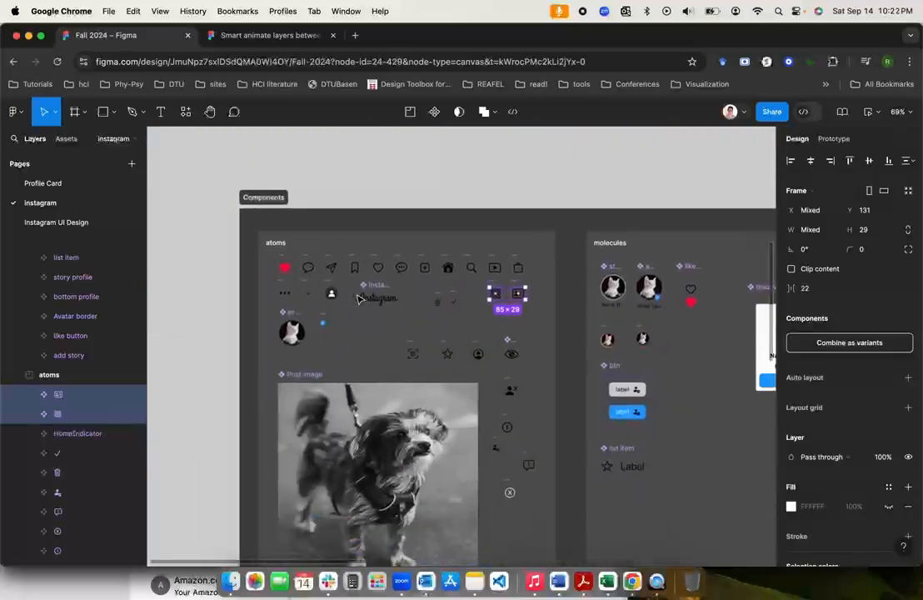
shift+click(495, 270)
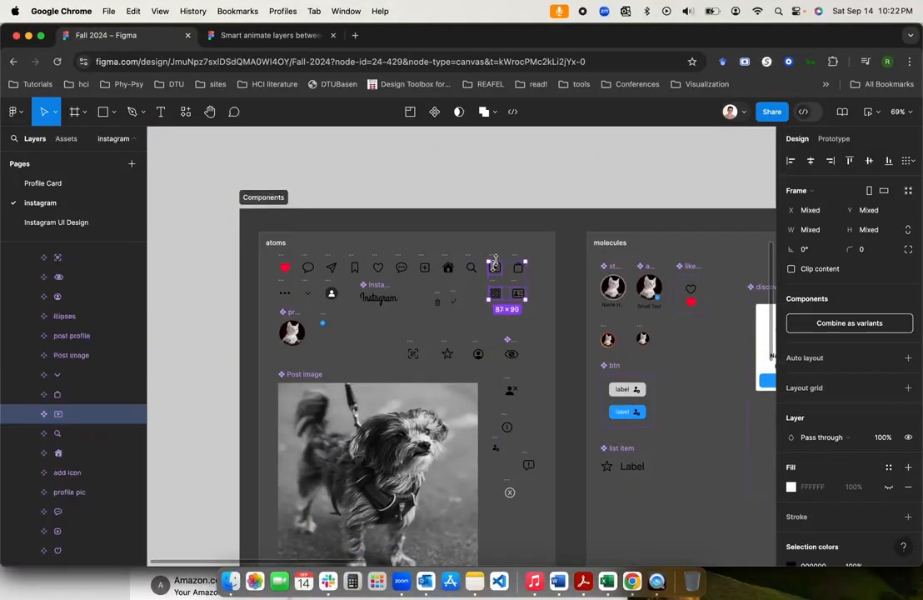
scroll(536, 350, down, 6)
scroll(536, 350, right, 8)
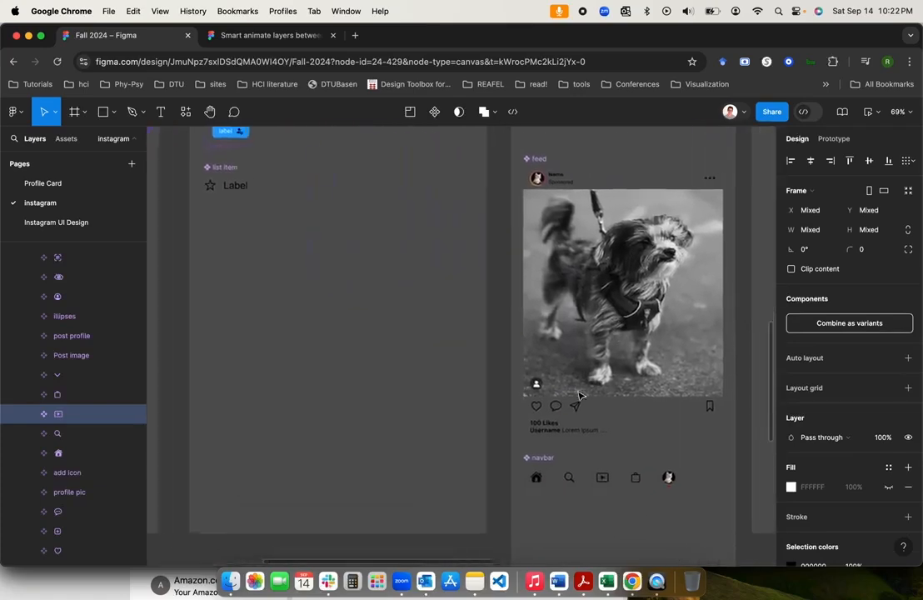
scroll(444, 409, right, 6)
scroll(444, 408, down, 4)
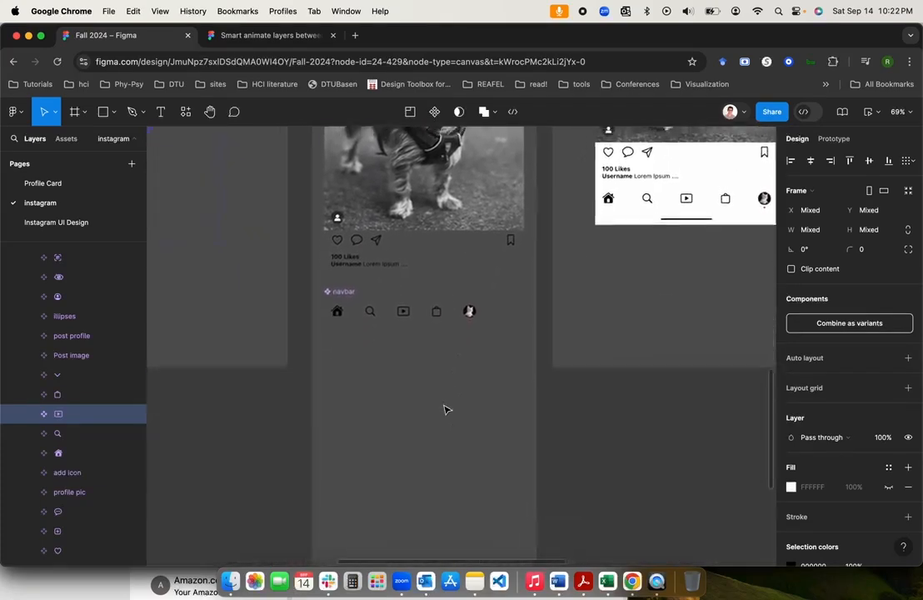
click(434, 429)
key(super+v)
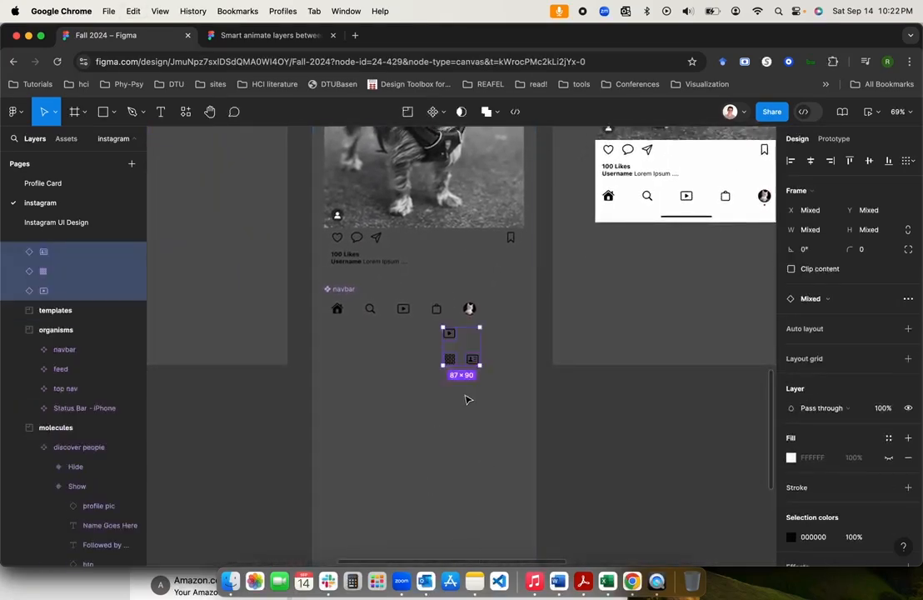
drag(451, 337, 351, 374)
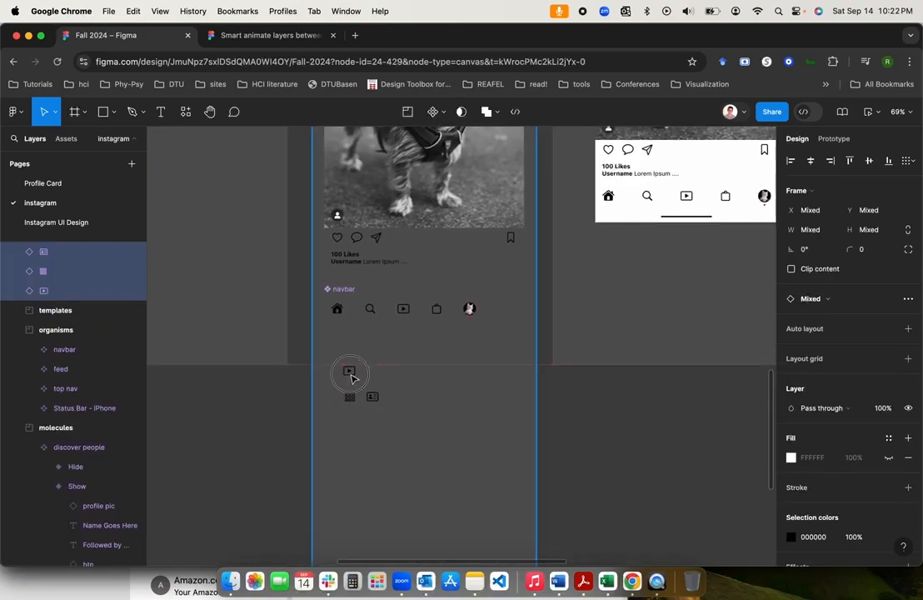
Line up the copied icons in one row beneath the navbar, ordered grid, video, contact card, and select all three
scroll(403, 380, up, 10)
scroll(403, 381, up, 4)
scroll(403, 381, down, 15)
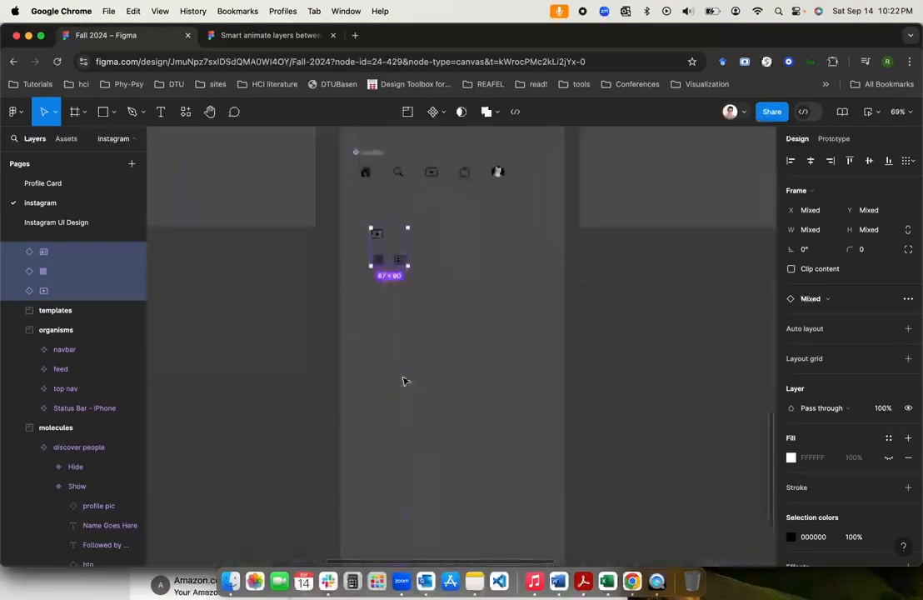
scroll(403, 380, up, 5)
scroll(400, 384, up, 2)
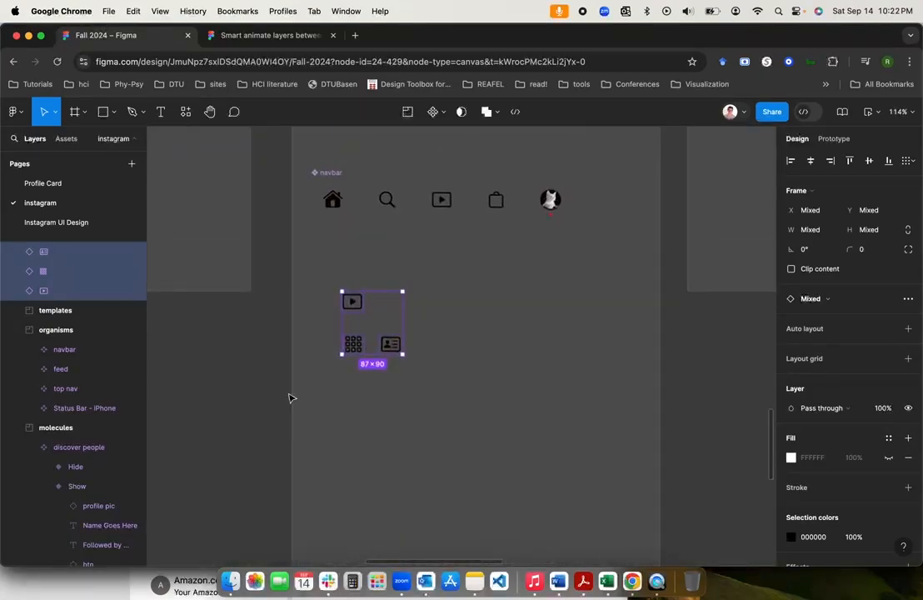
click(419, 346)
drag(387, 342, 514, 298)
drag(364, 305, 437, 297)
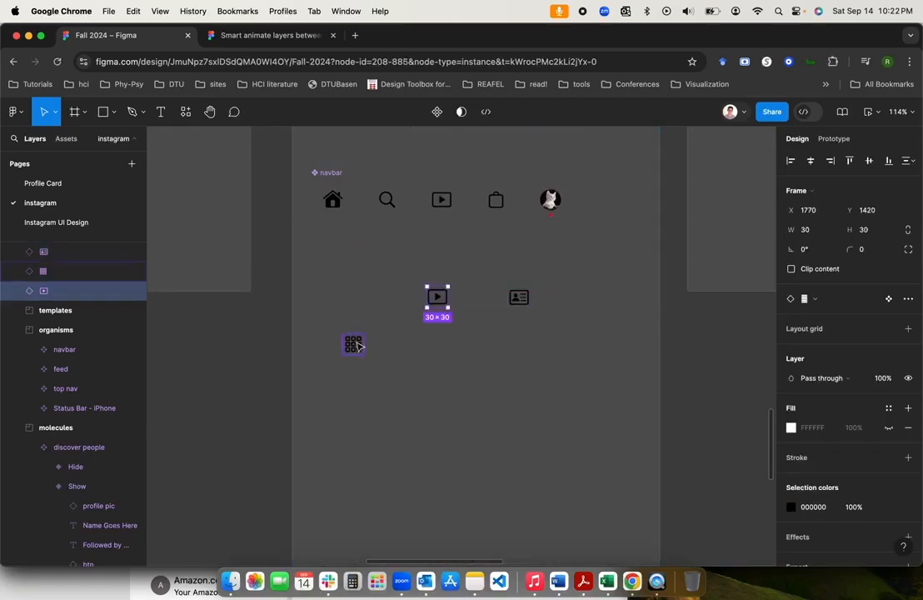
drag(359, 344, 373, 298)
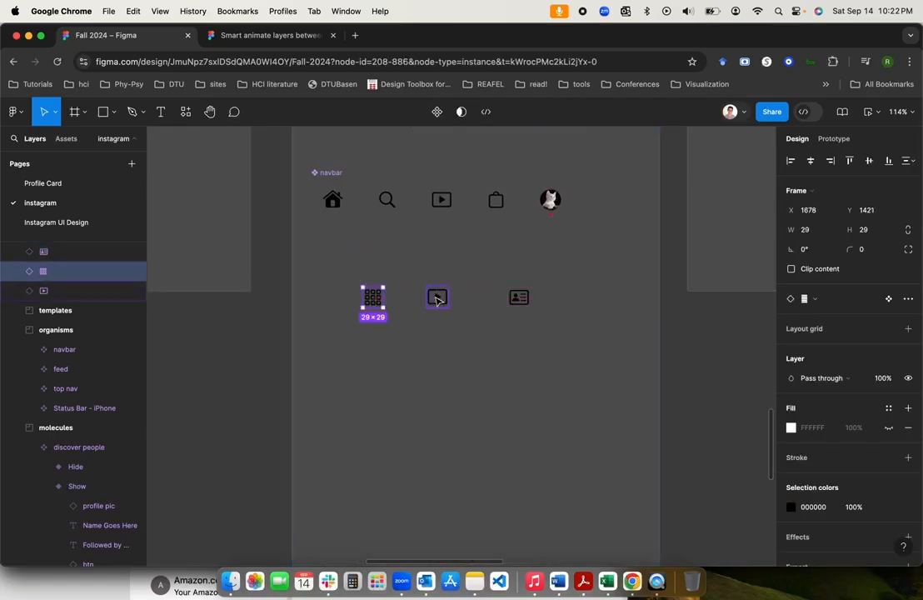
shift+click(437, 297)
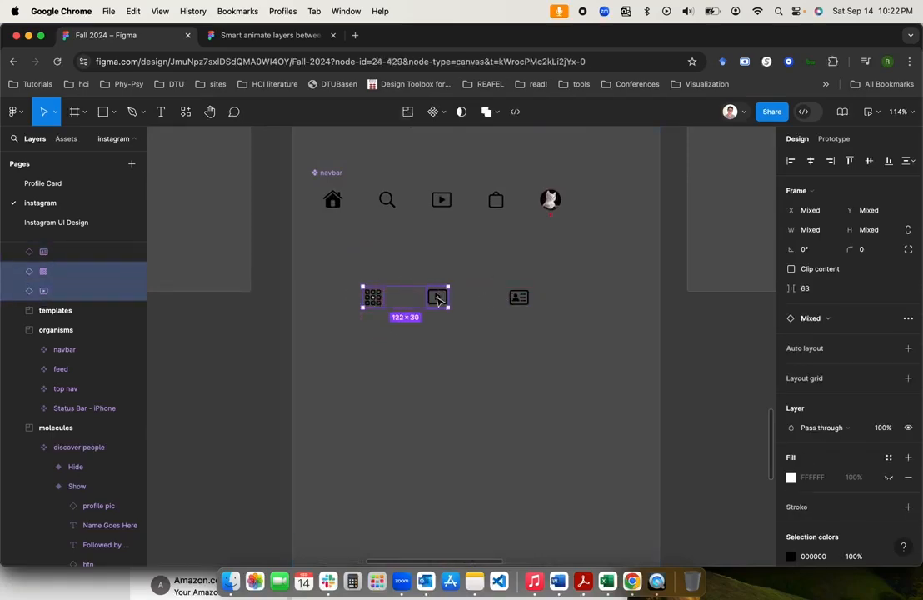
shift+click(517, 297)
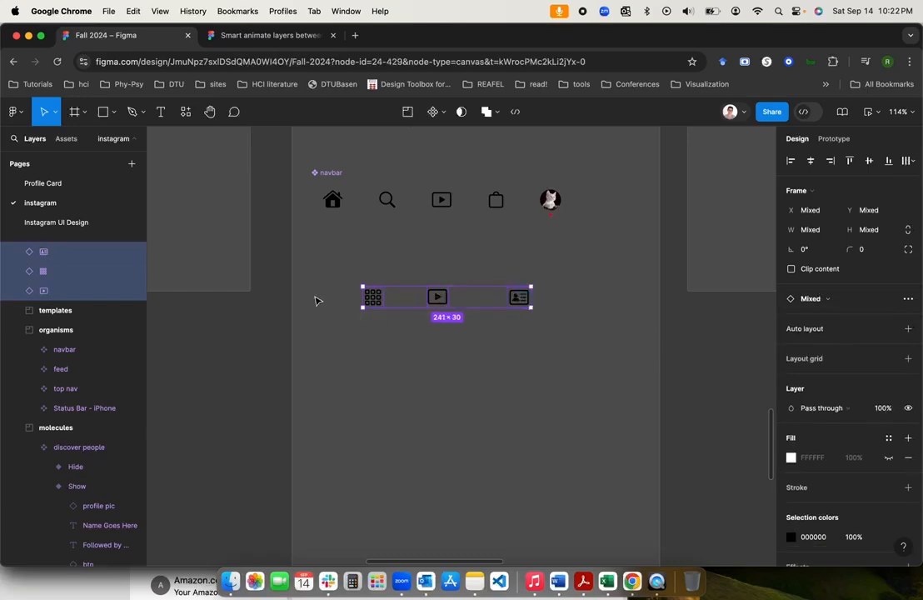
Wrap the three icons in a horizontal auto layout with Auto spacing and name the frame "profile tabs"
click(908, 328)
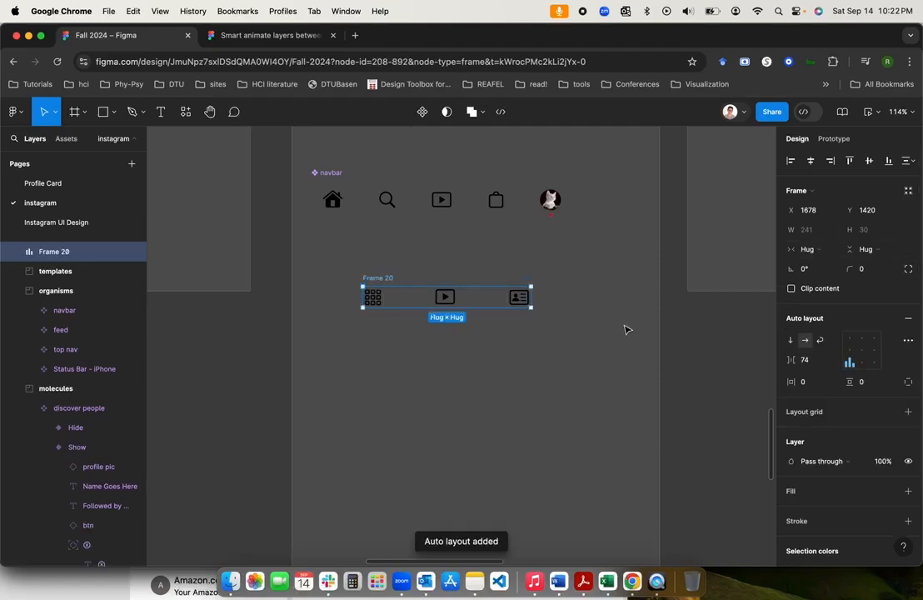
double_click(850, 361)
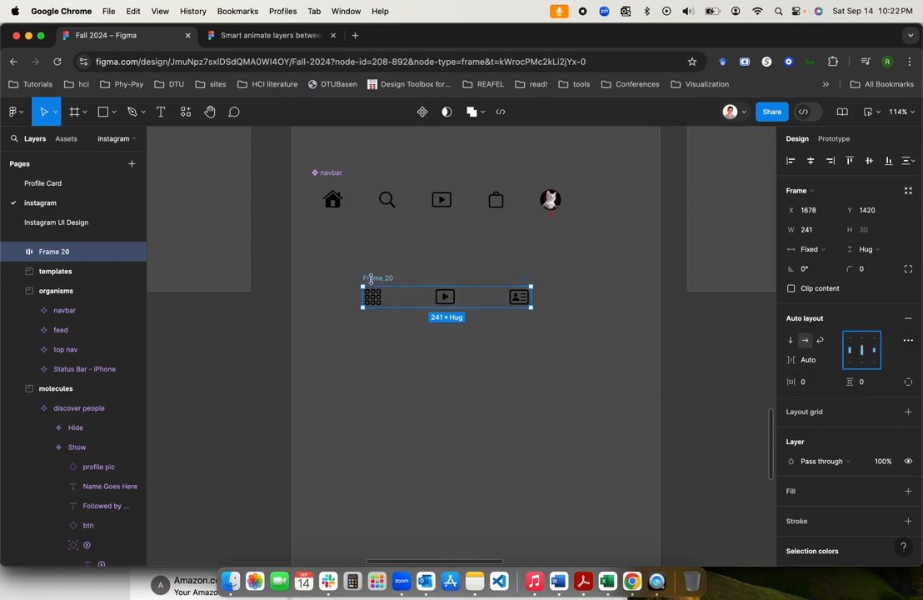
double_click(57, 251)
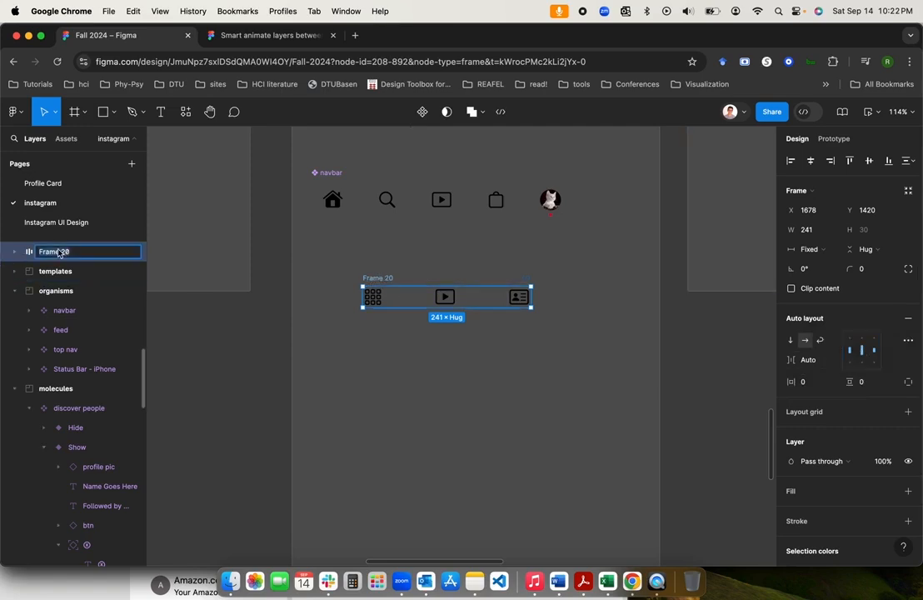
text(profile tabs)
key(Return)
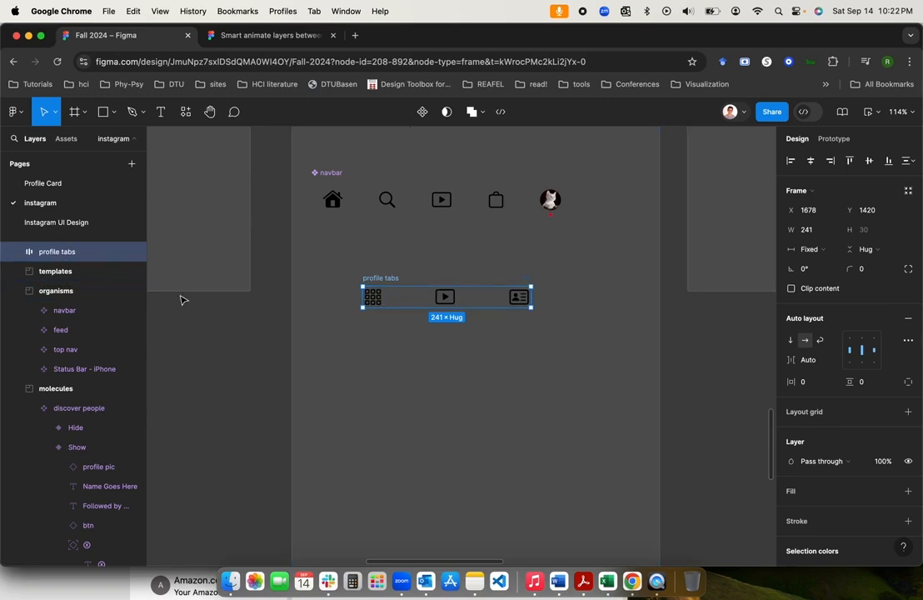
Turn the profile tabs frame into a component
scroll(382, 348, up, 2)
scroll(382, 348, right, 2)
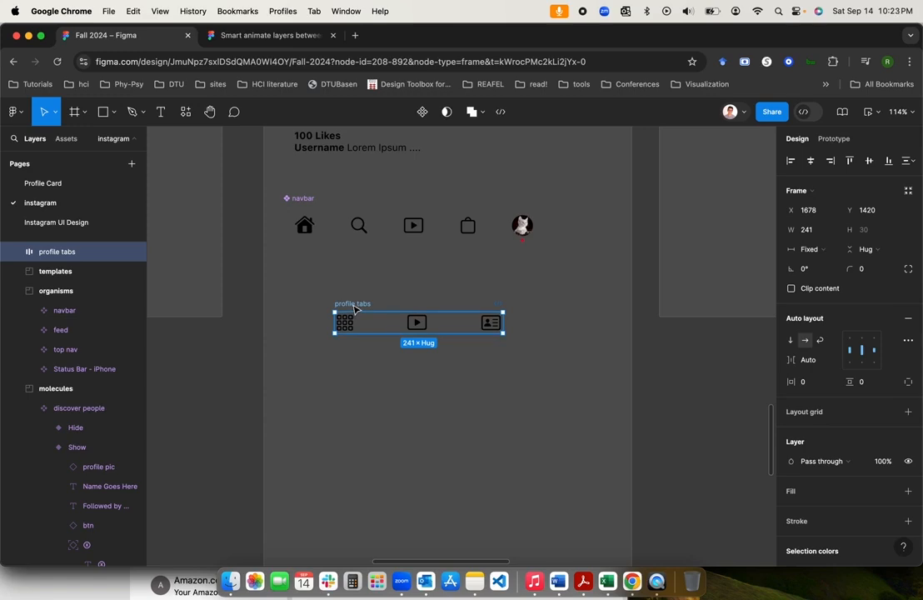
click(423, 113)
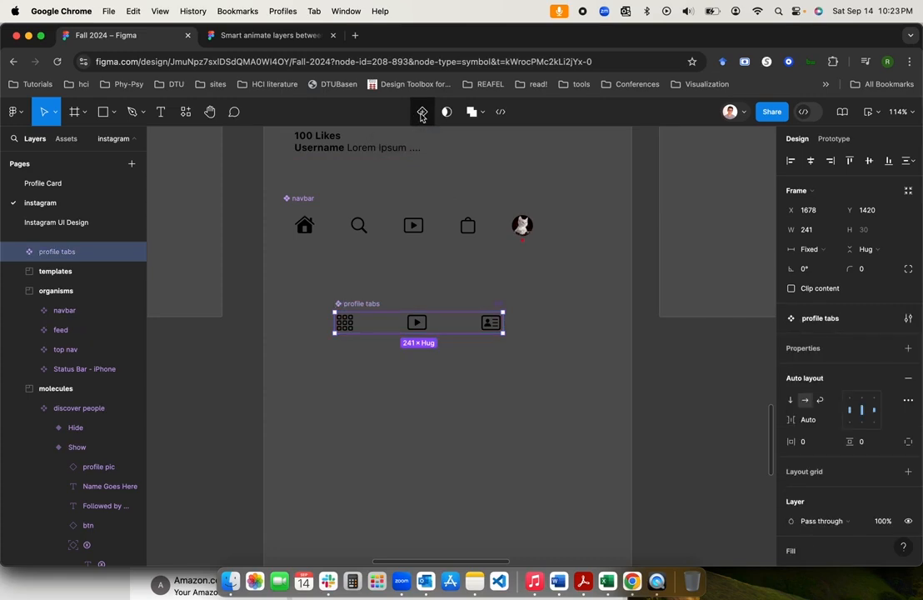
Set the width of the grid, video and contact card icons inside the profile tabs component to Fill container
click(14, 253)
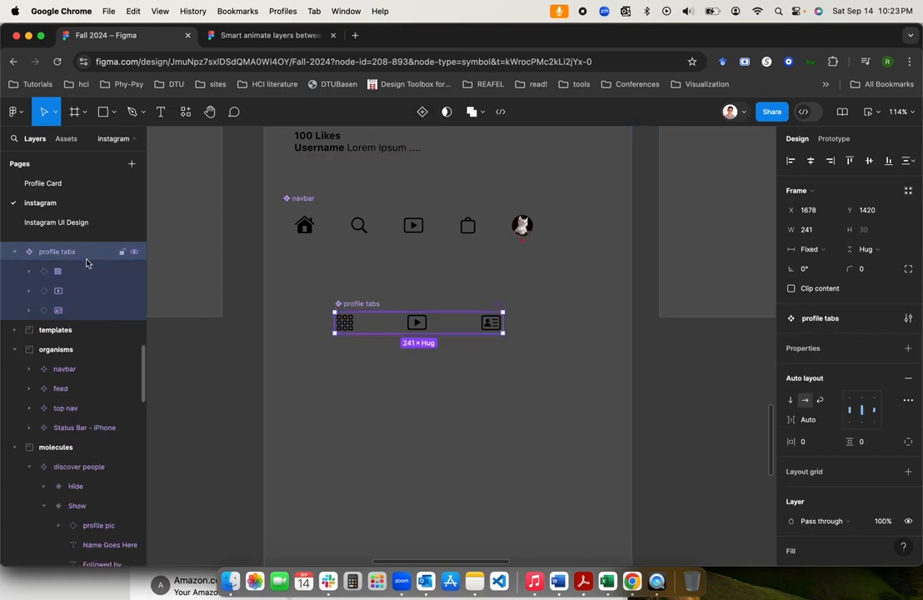
scroll(303, 337, up, 5)
scroll(302, 338, right, 3)
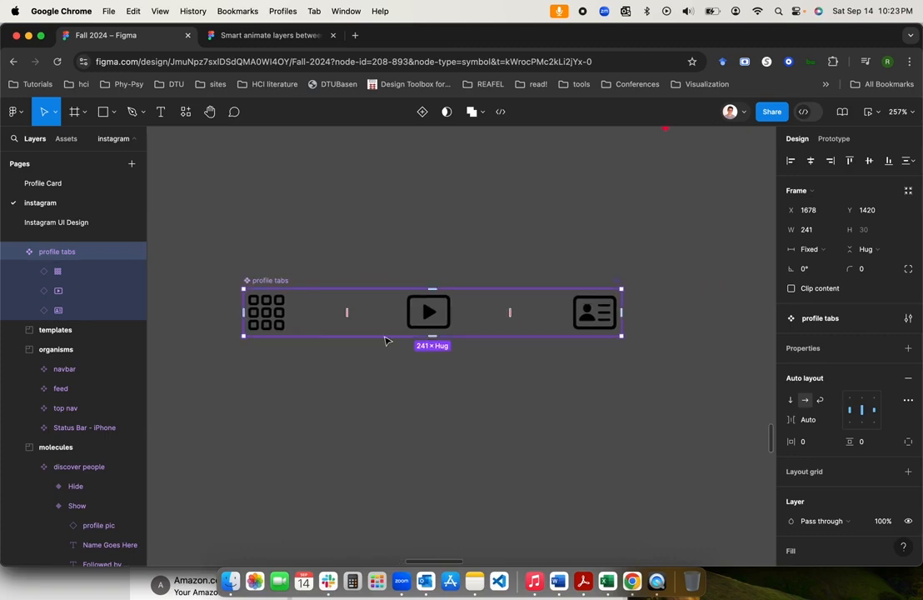
click(270, 318)
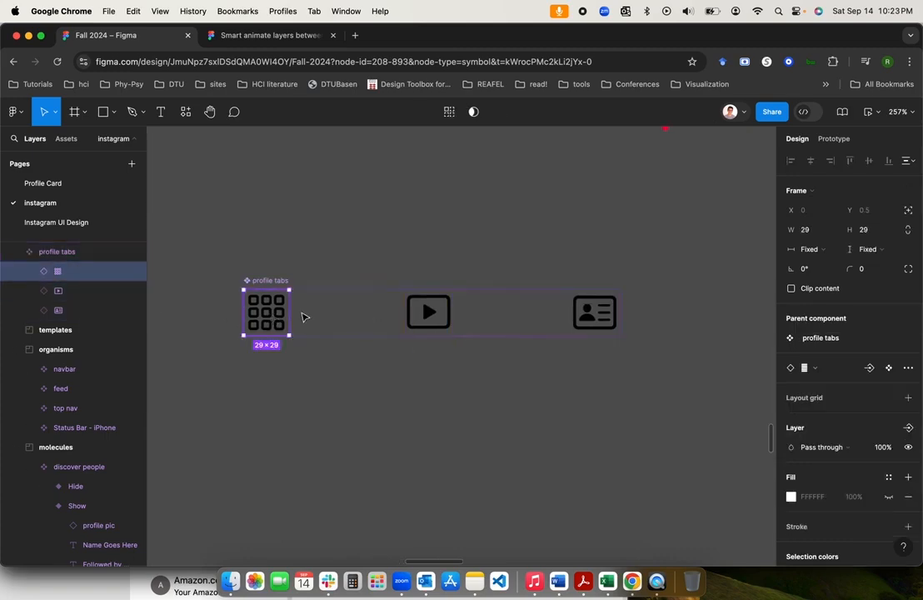
key(Tab)
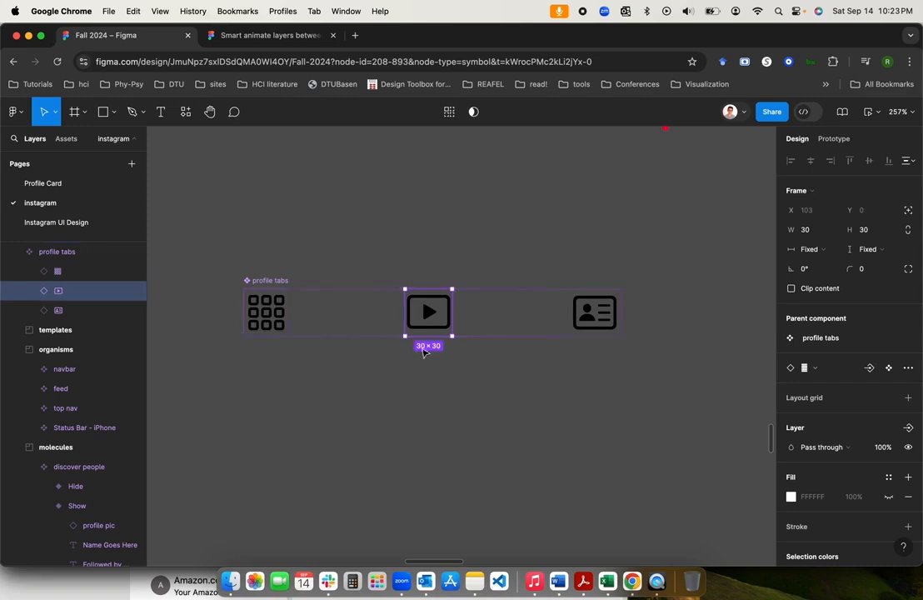
click(204, 342)
click(67, 273)
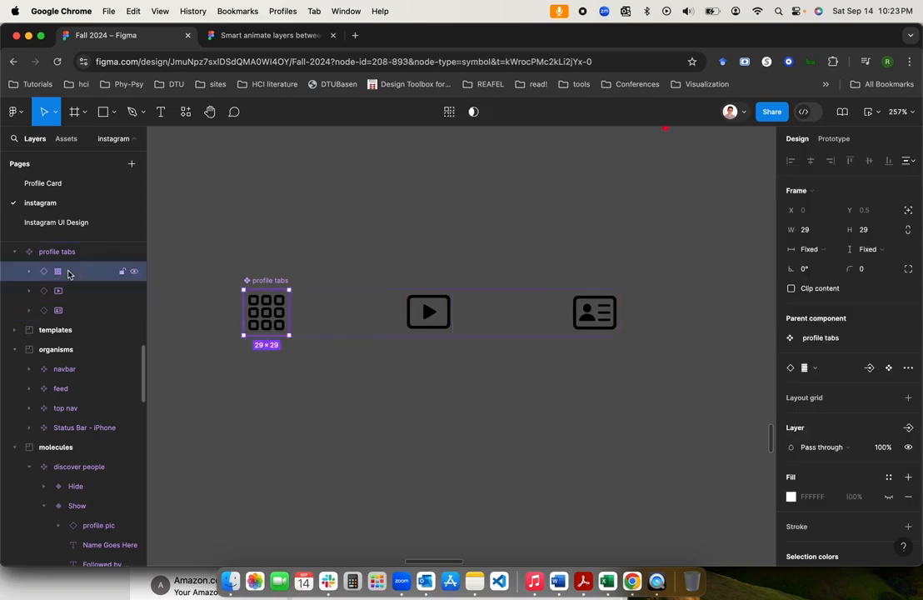
key(Escape)
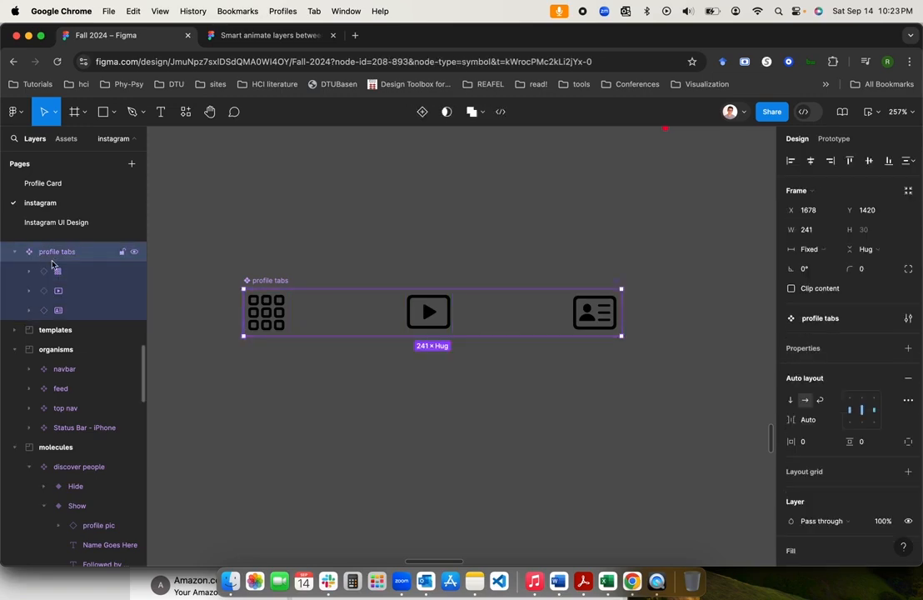
click(65, 272)
shift+click(63, 310)
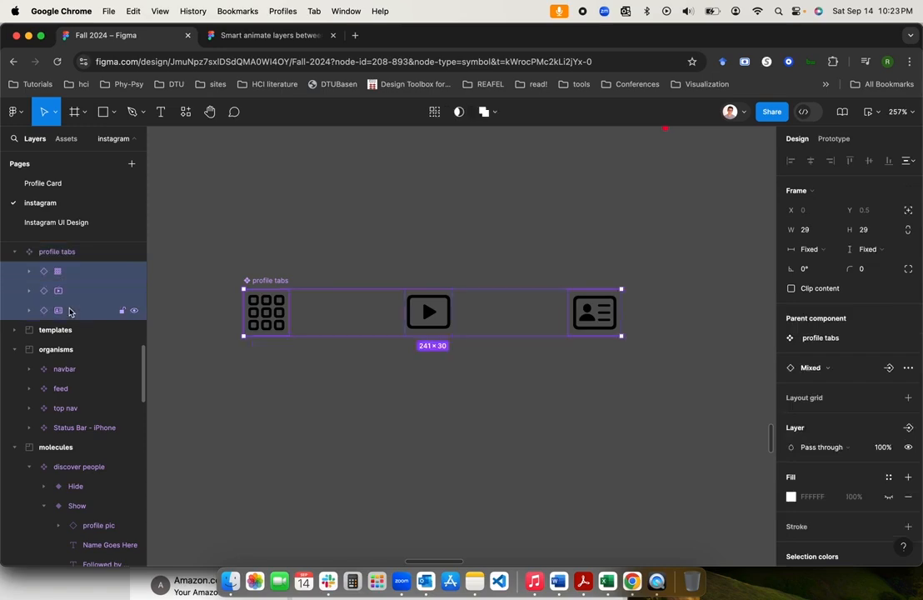
click(810, 249)
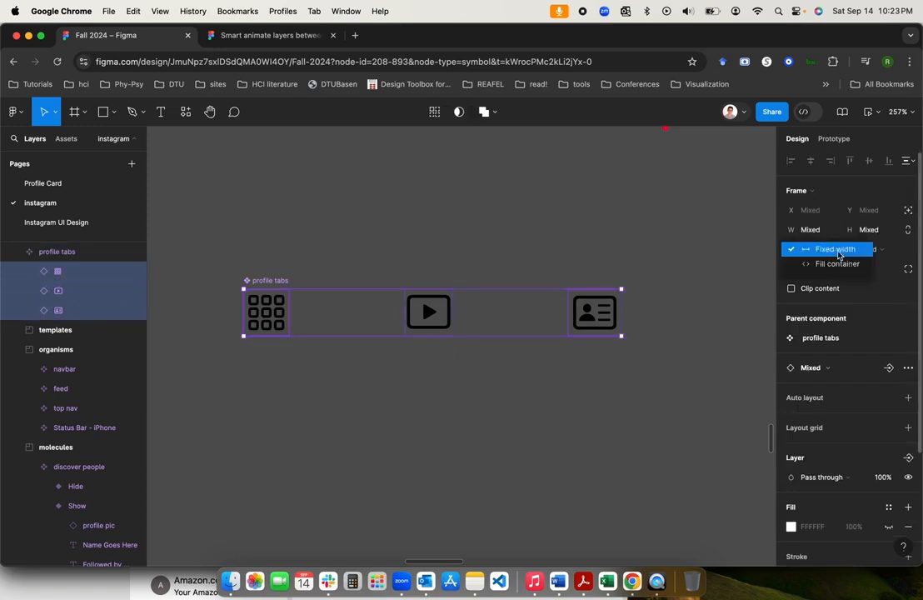
click(833, 264)
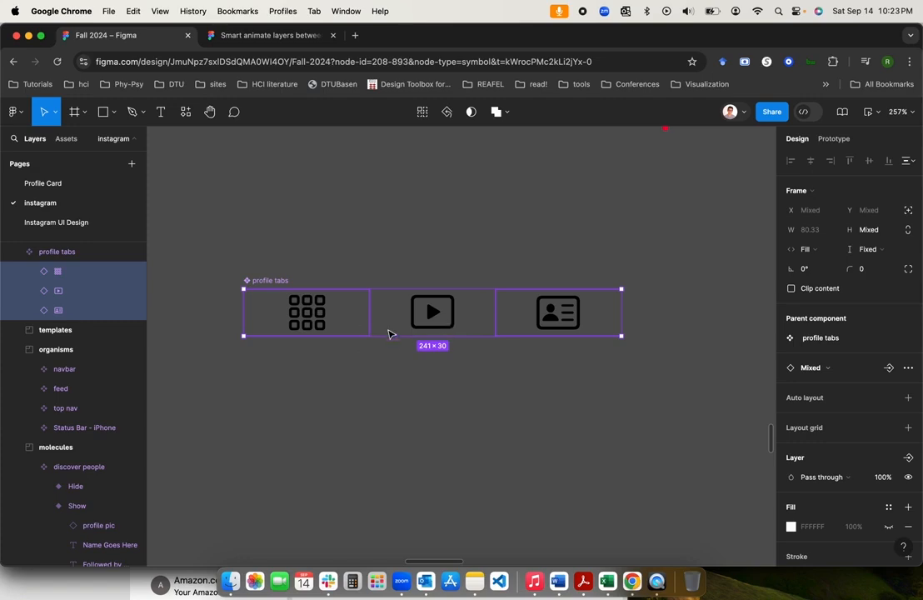
scroll(302, 313, down, 5)
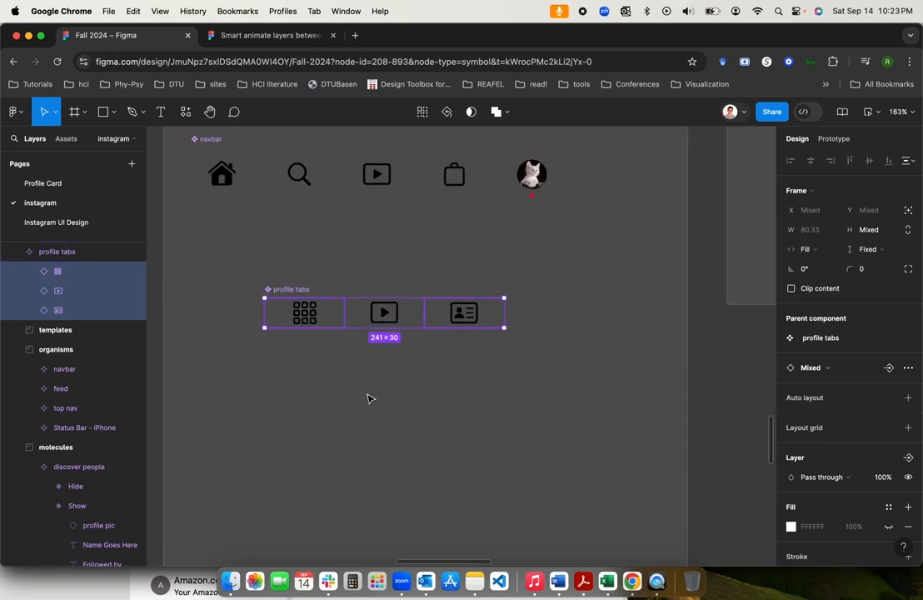
scroll(370, 398, up, 4)
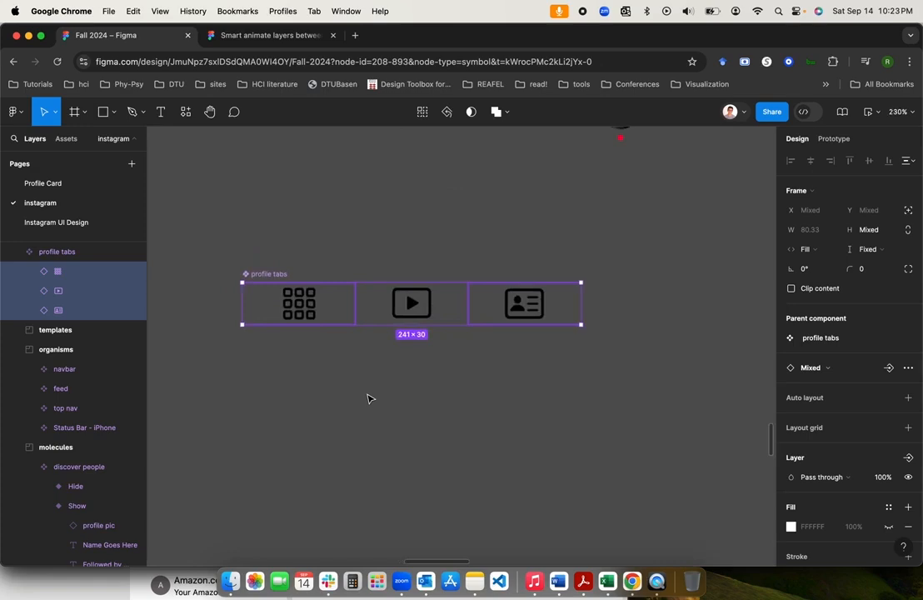
click(70, 273)
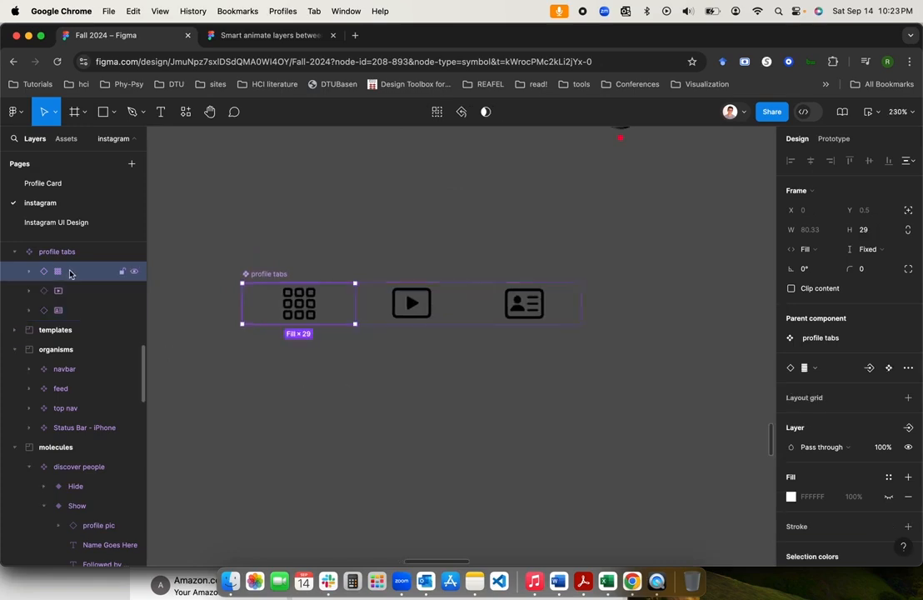
click(272, 405)
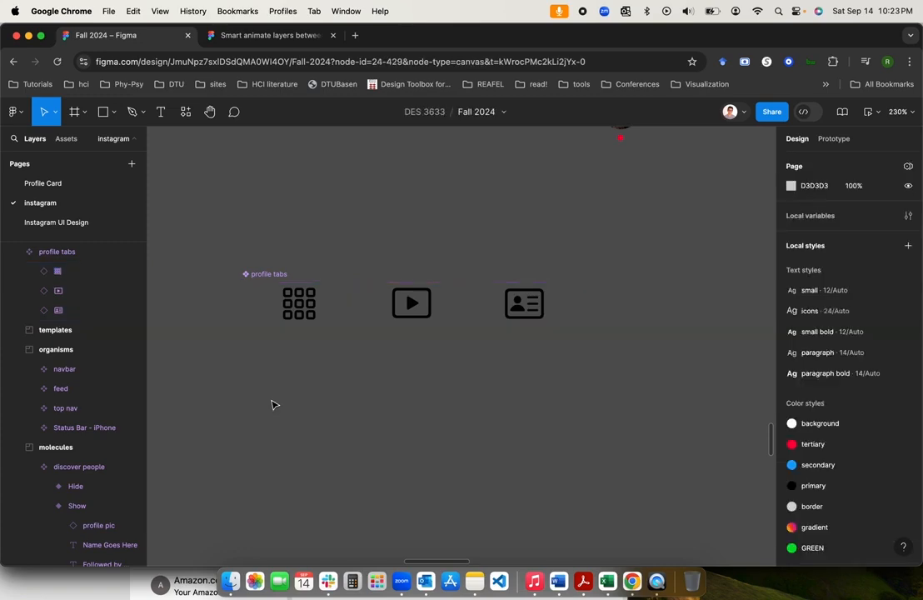
click(261, 277)
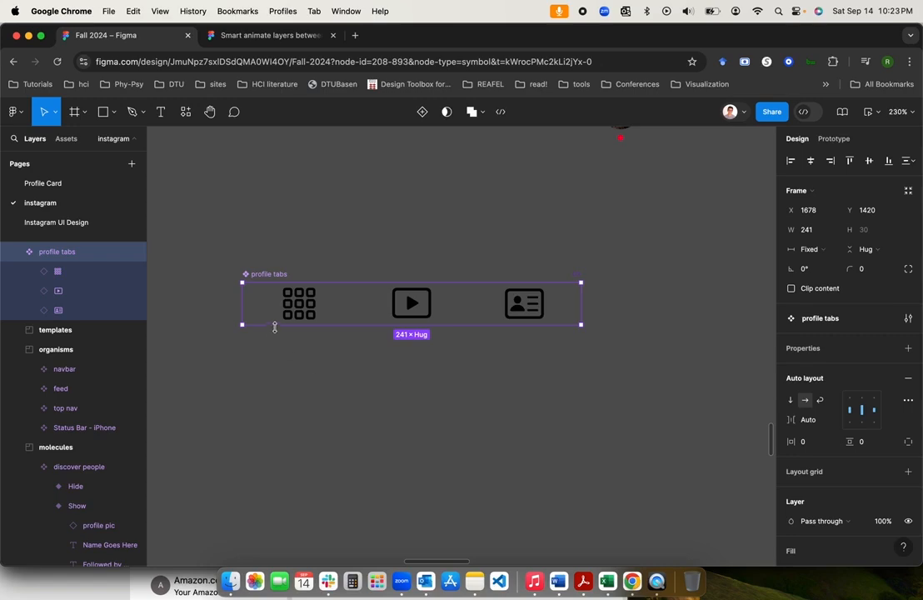
click(305, 202)
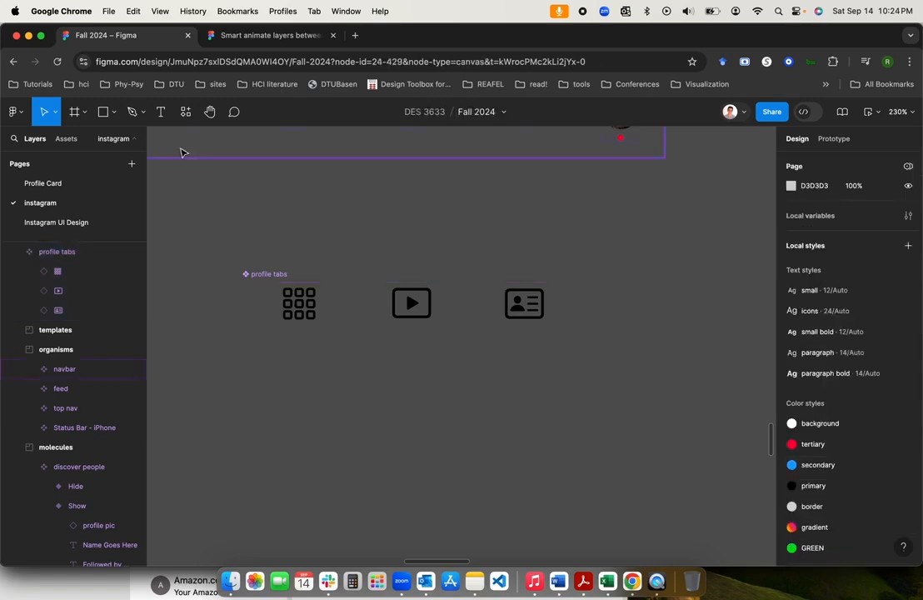
Draw a horizontal line about 81 wide directly beneath the grid icon of the profile tabs component
click(112, 121)
click(104, 155)
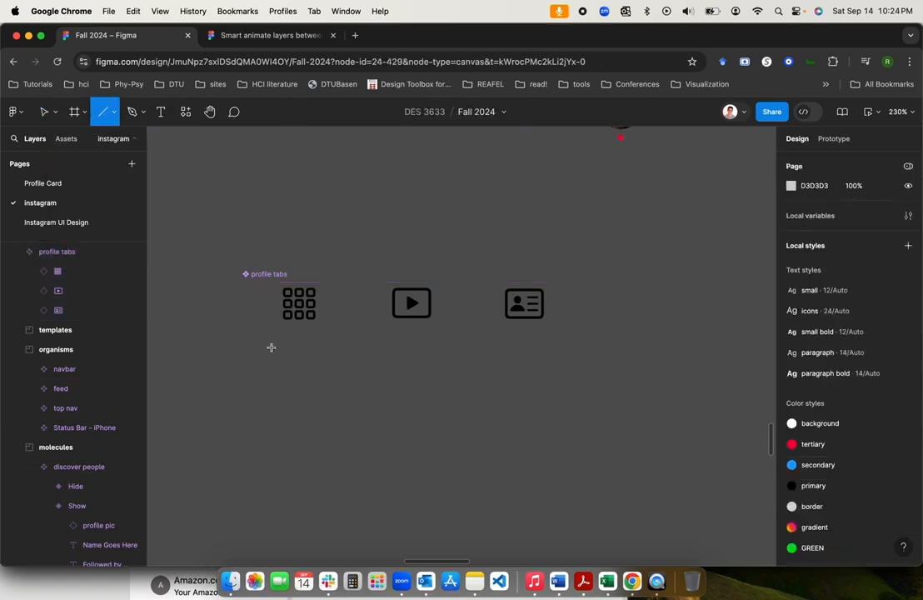
scroll(246, 333, left, 5)
scroll(325, 338, right, 2)
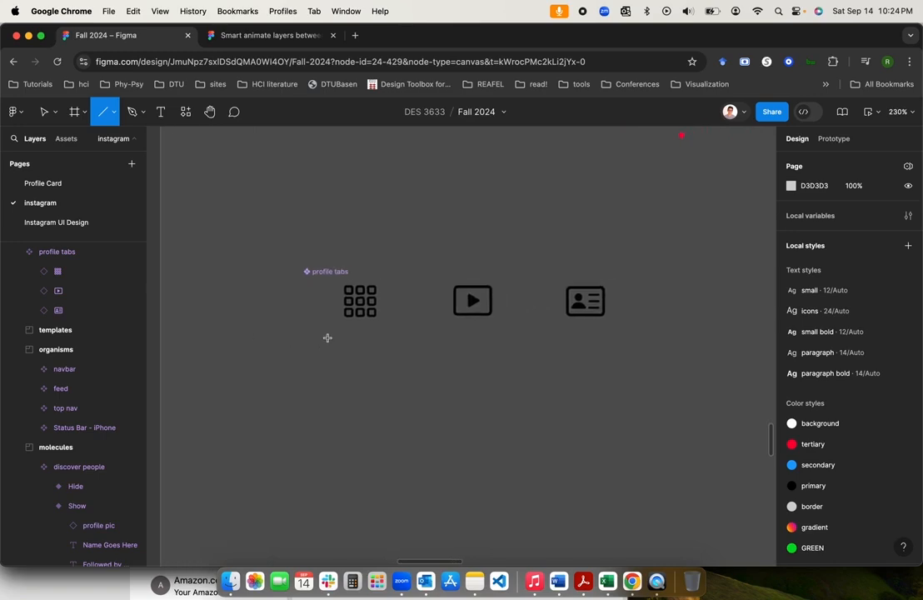
drag(312, 336, 418, 335)
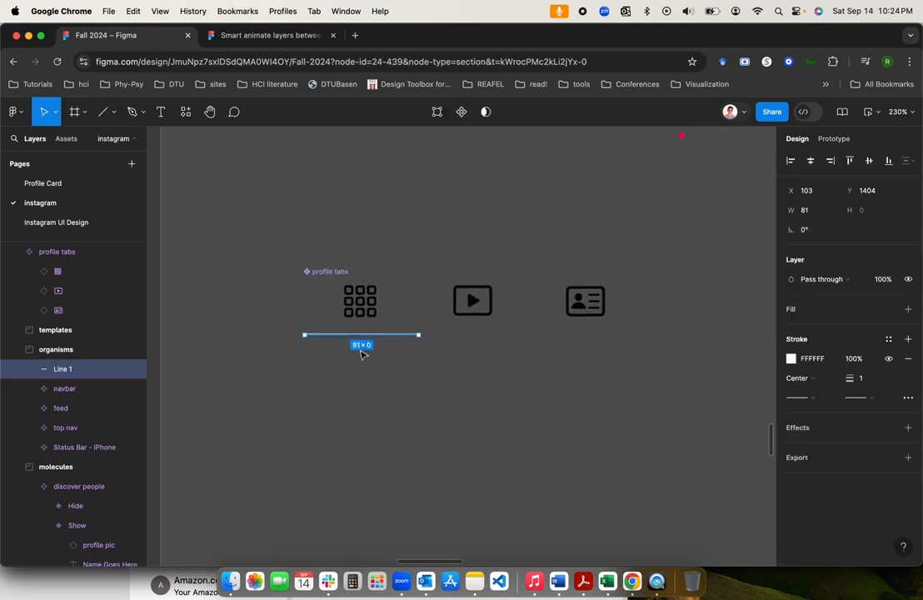
Apply the primary color style to the stroke of the line beneath the grid icon
click(792, 358)
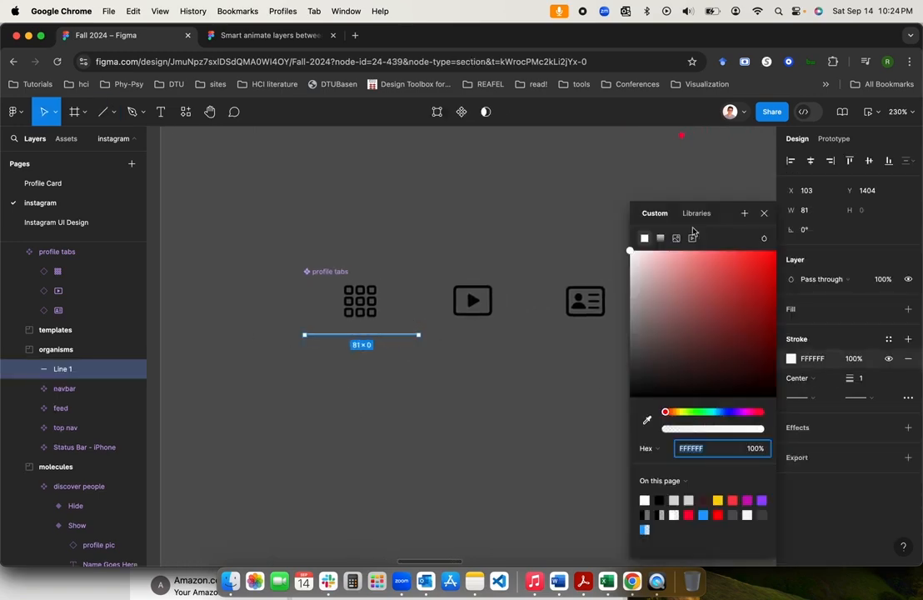
click(696, 213)
click(668, 351)
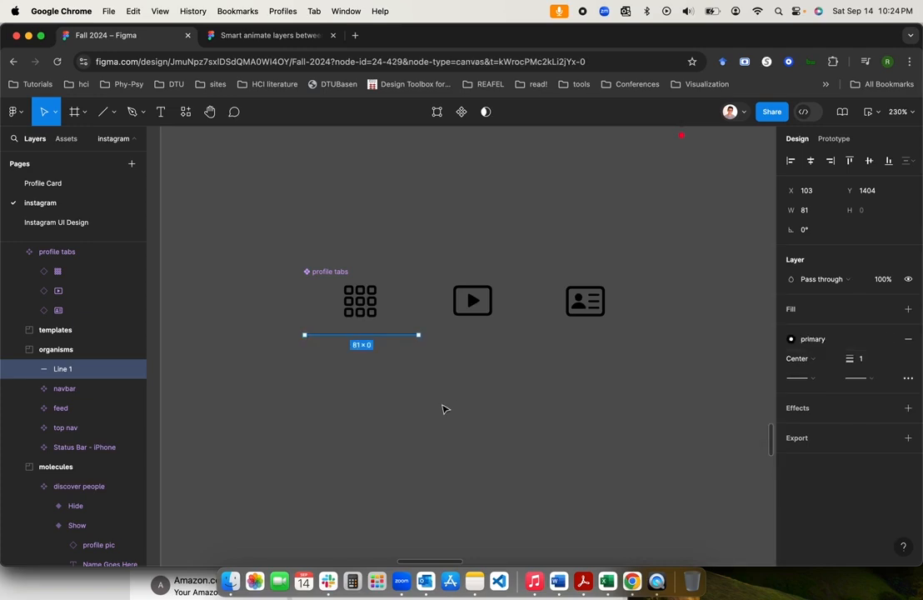
click(437, 403)
click(366, 335)
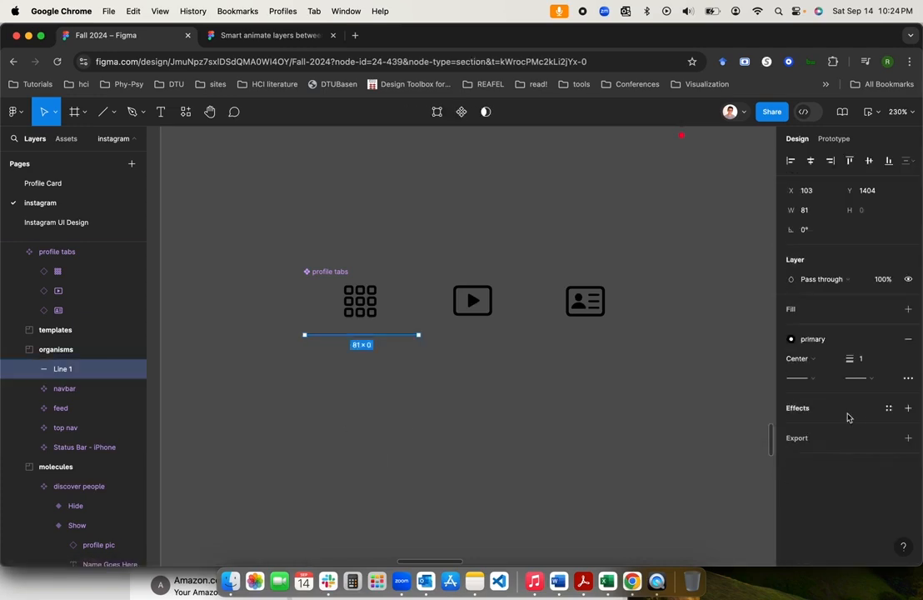
click(871, 362)
click(338, 375)
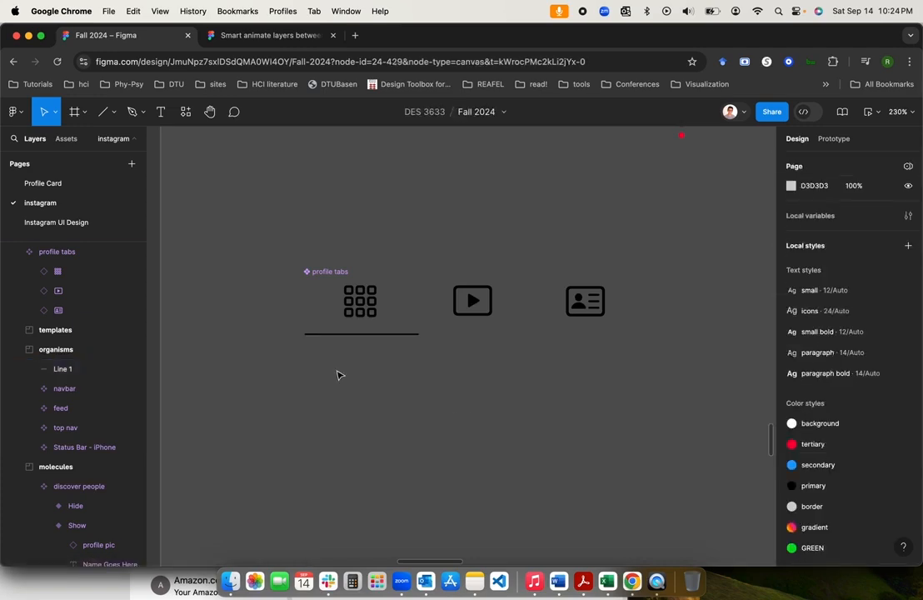
Nudge the line up closer to the grid icon, then cut it and paste it into the profile tabs component
click(333, 321)
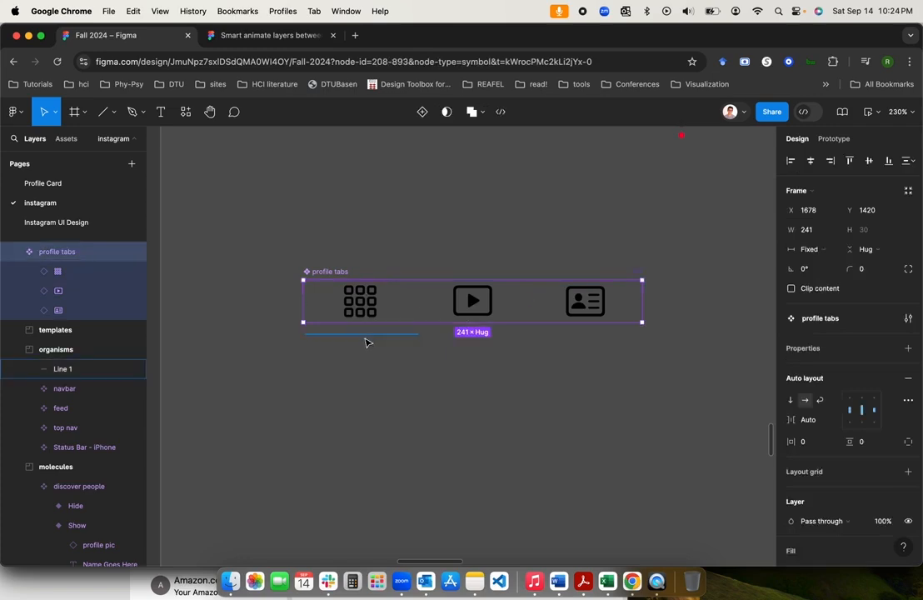
click(354, 335)
drag(357, 337, 357, 334)
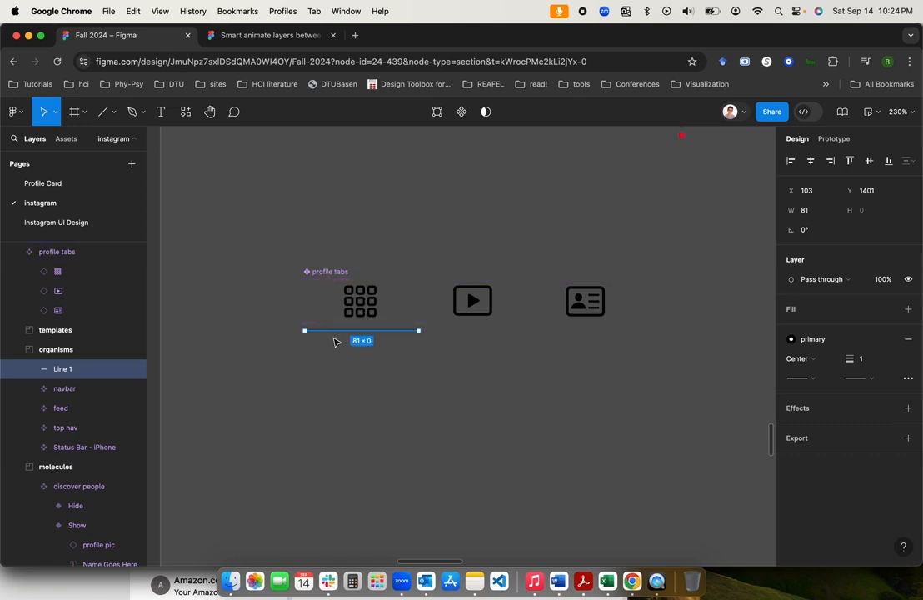
key(Delete)
click(309, 272)
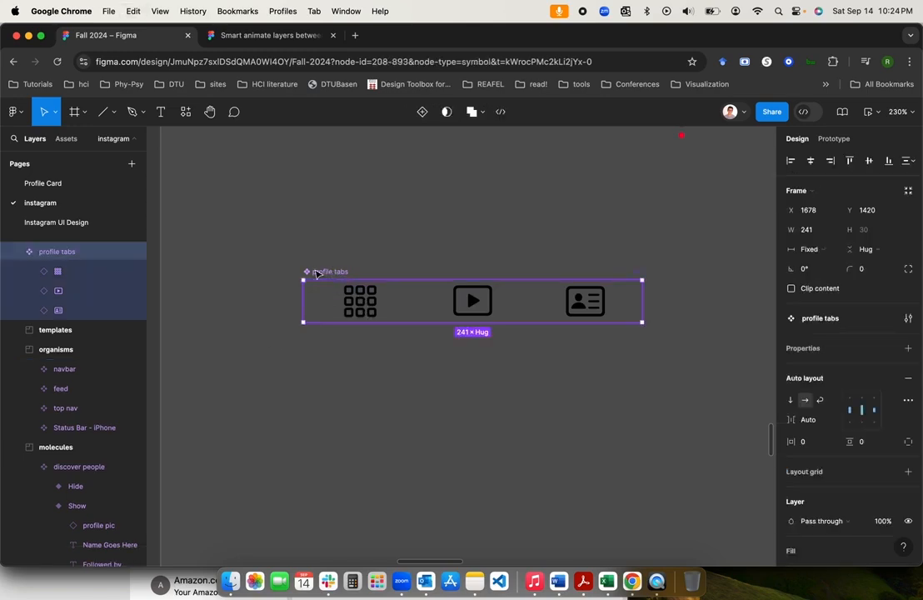
key(super+z)
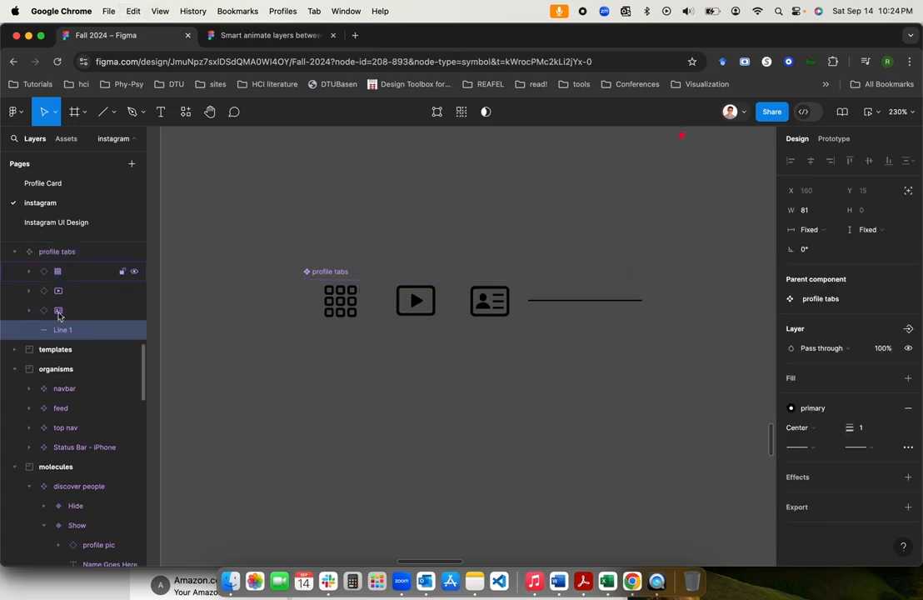
Wrap the grid, video and contact card icons of the profile tabs component in their own auto layout frame
click(55, 332)
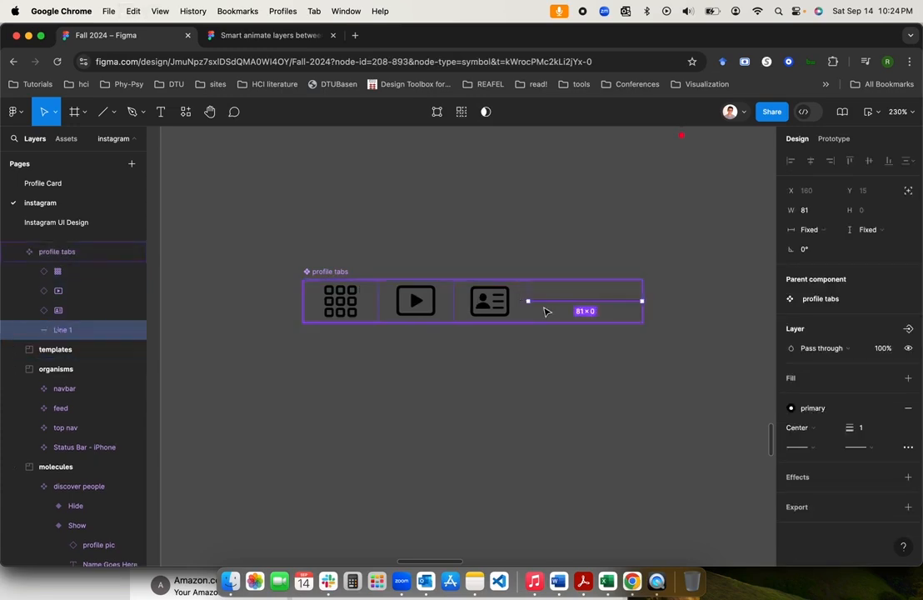
click(70, 275)
shift+click(69, 310)
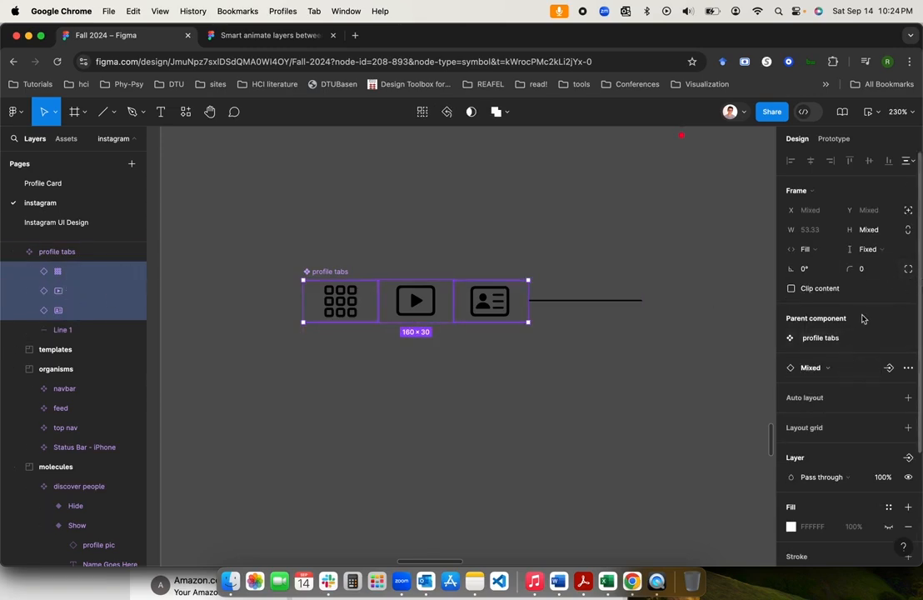
scroll(863, 318, down, 2)
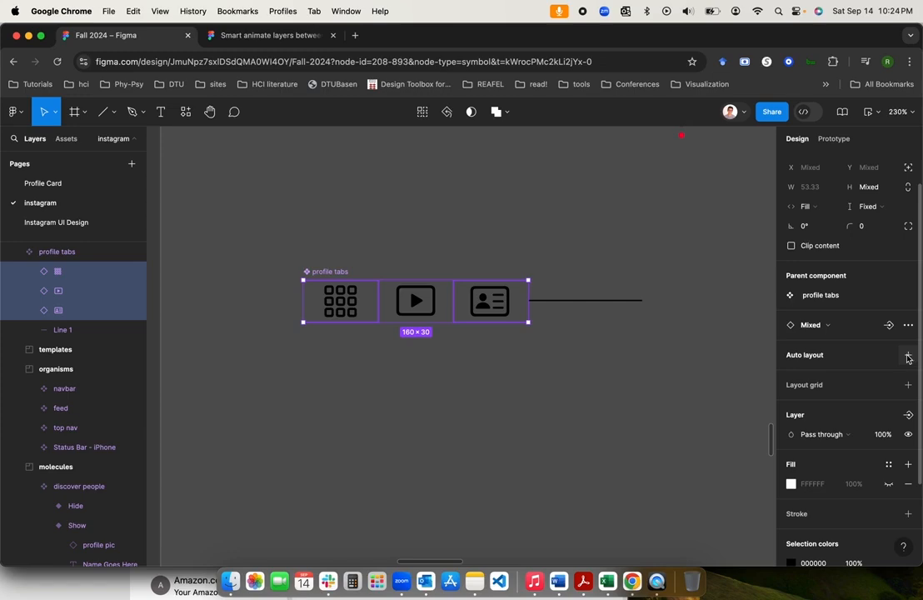
click(70, 332)
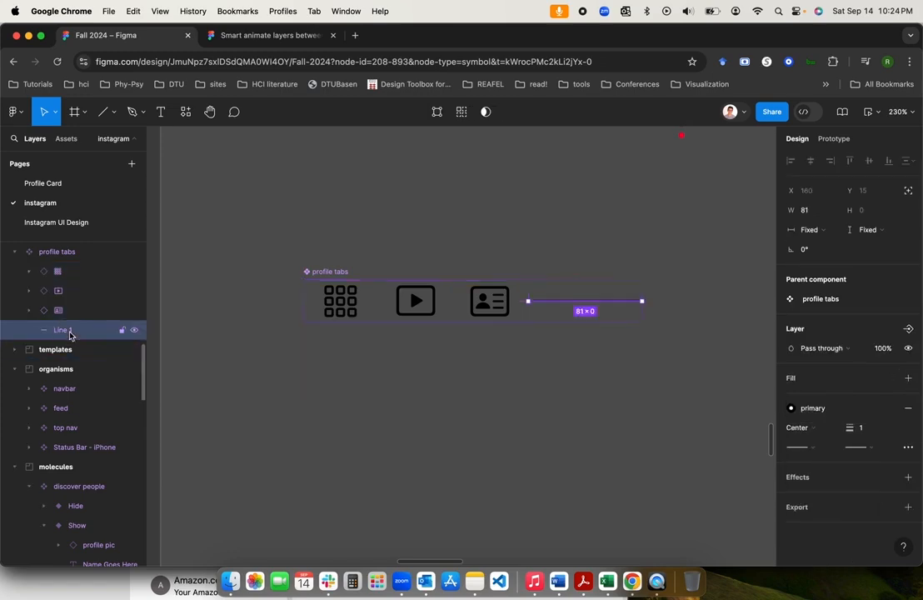
click(59, 270)
shift+click(64, 311)
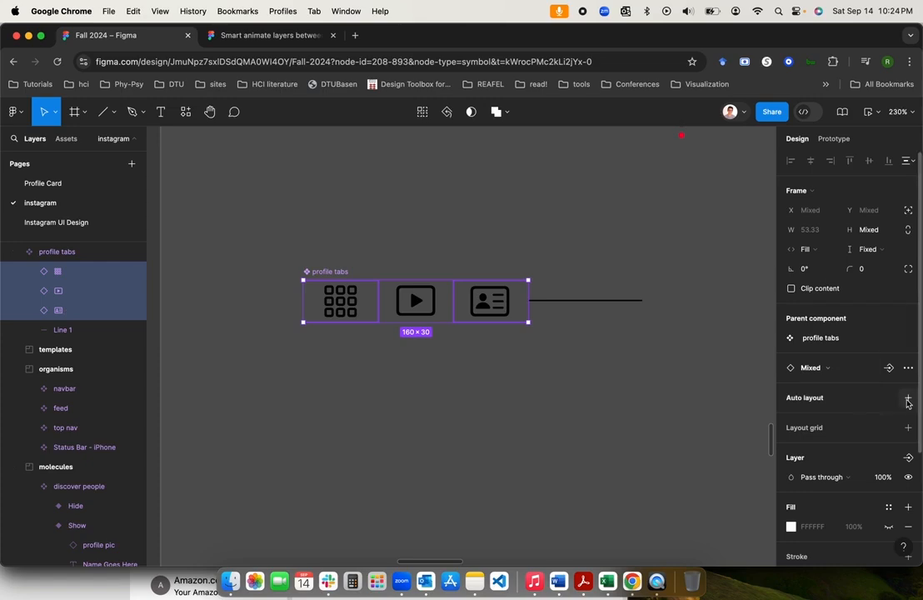
click(908, 398)
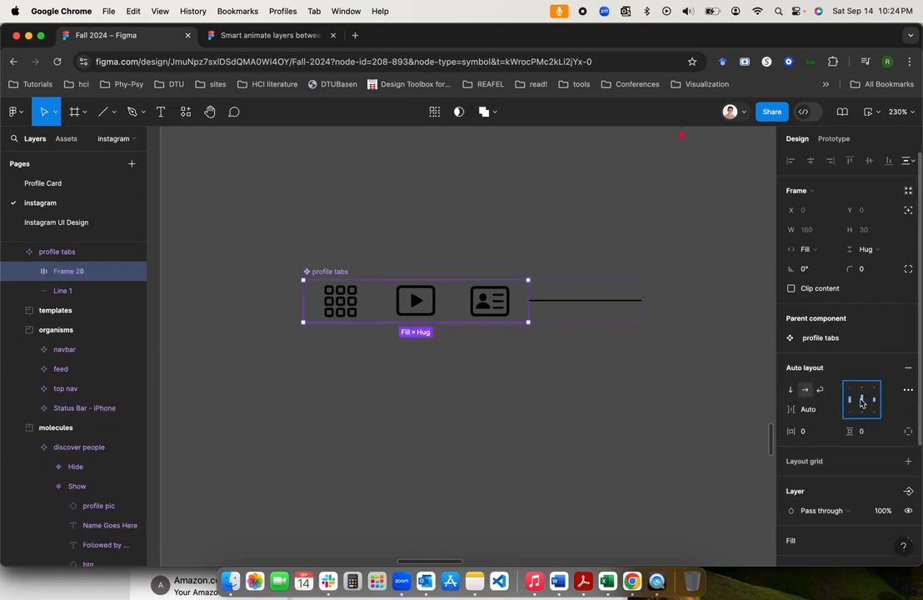
Change the auto layout direction of the profile tabs component to vertical so the line sits below the icon row
click(65, 291)
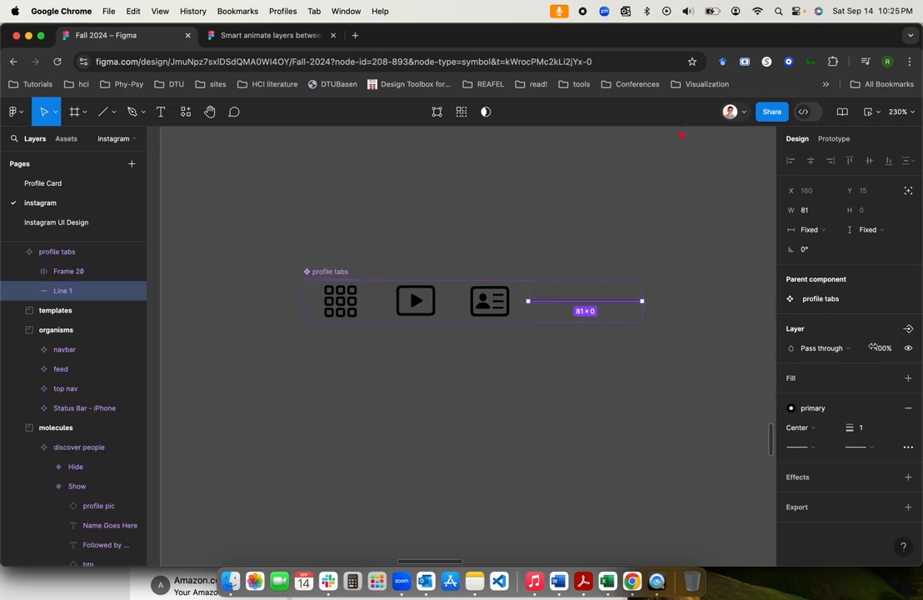
click(68, 252)
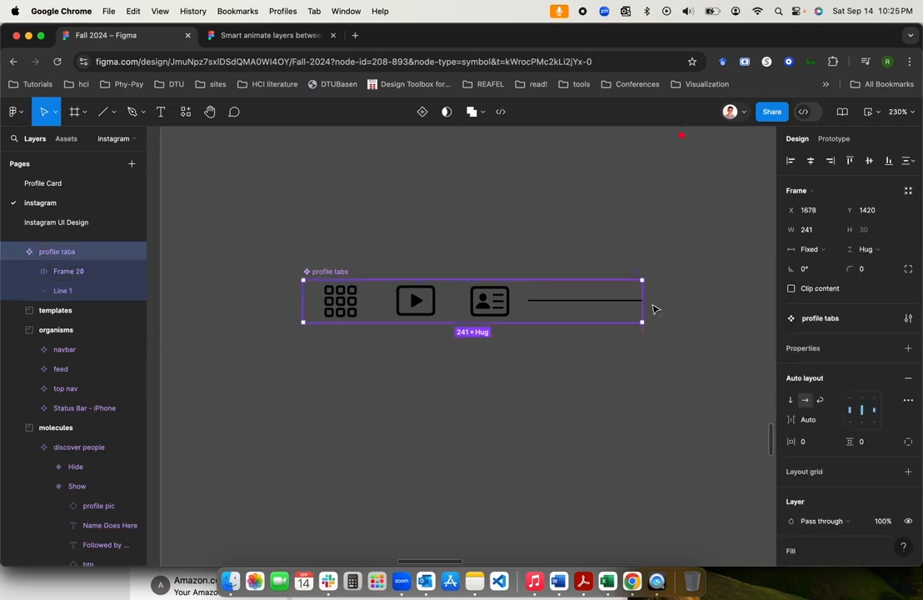
click(791, 401)
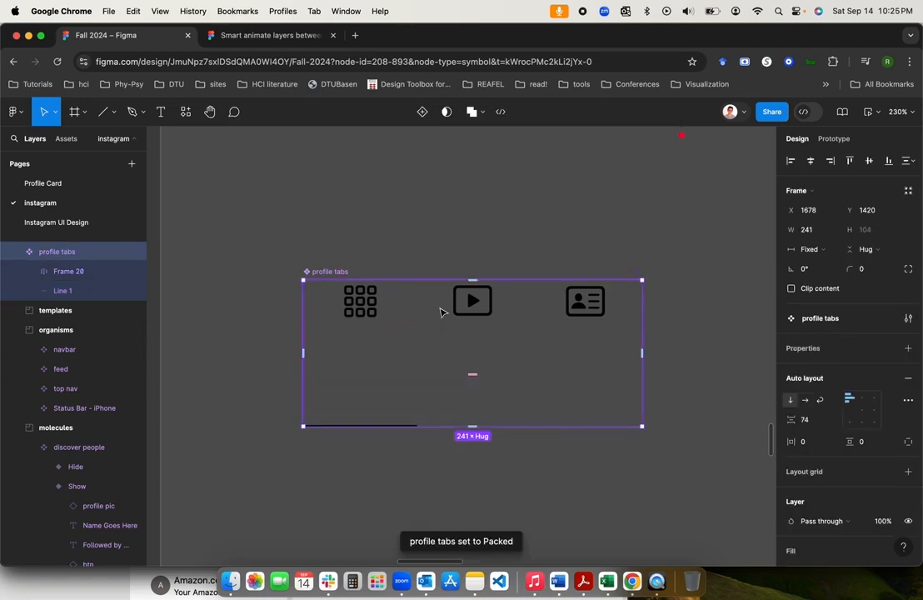
click(93, 271)
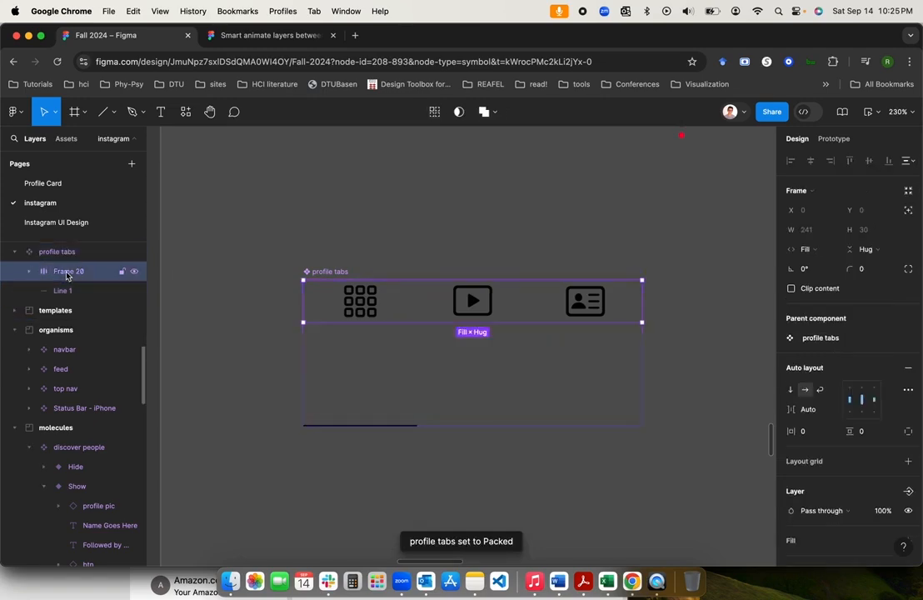
click(60, 291)
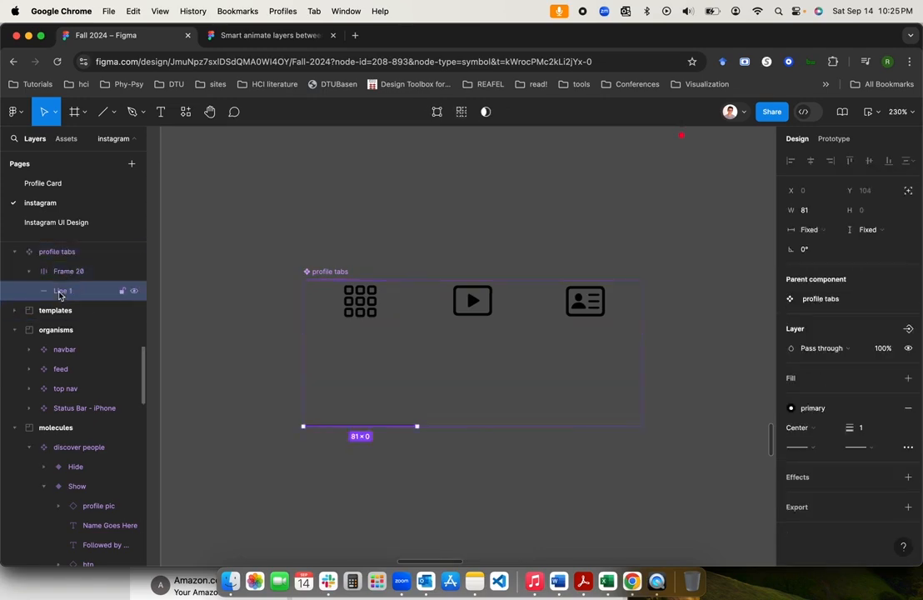
click(62, 273)
click(62, 291)
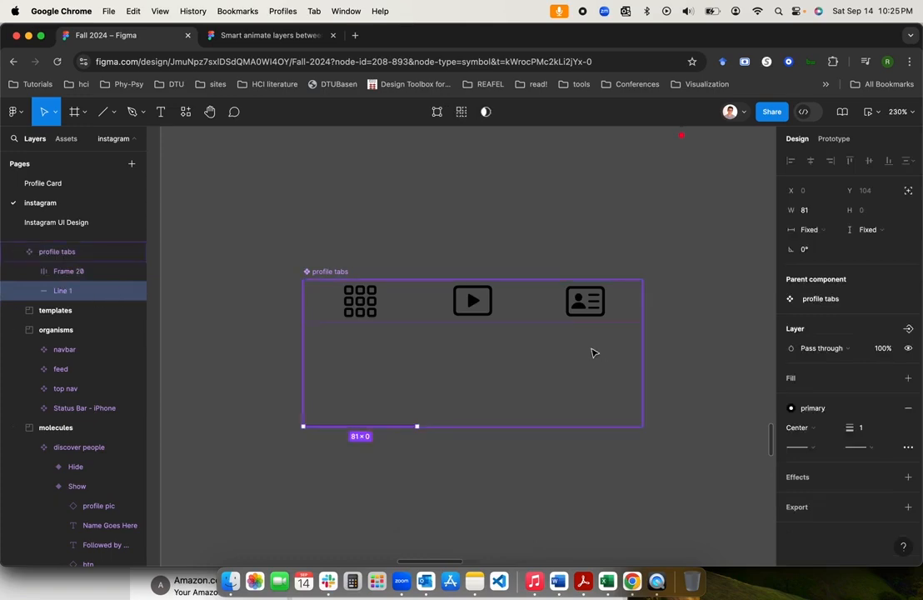
Set the vertical gap between items in the profile tabs component to 0
click(63, 252)
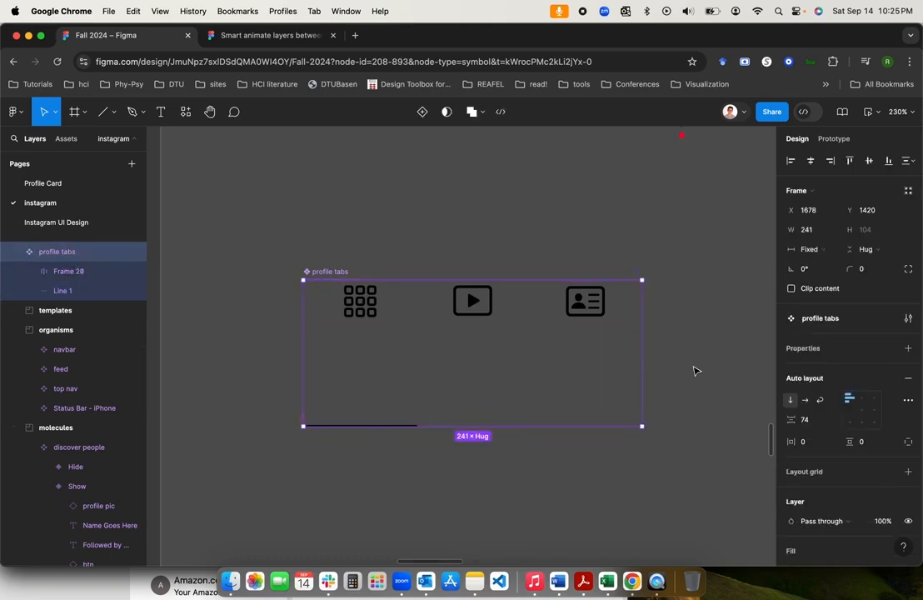
click(833, 420)
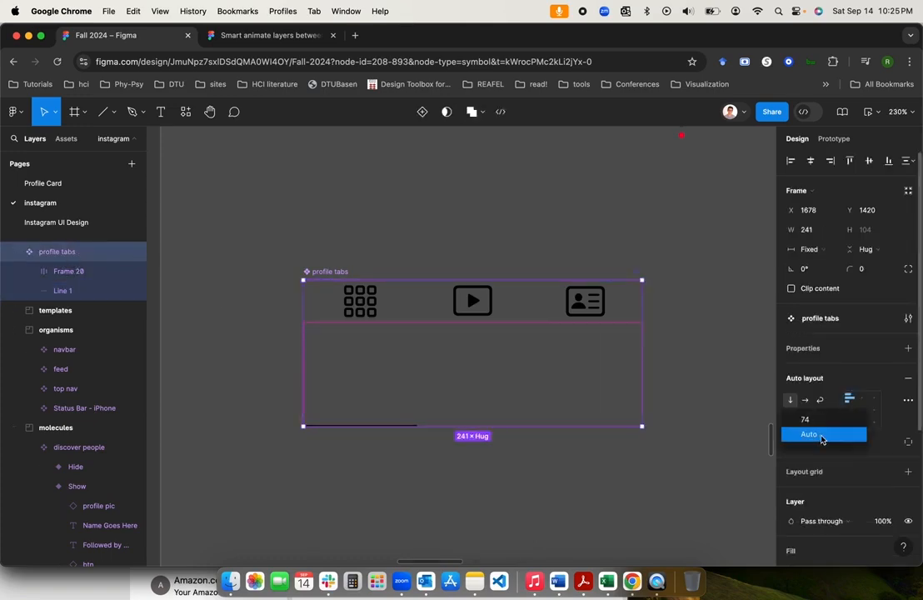
click(808, 420)
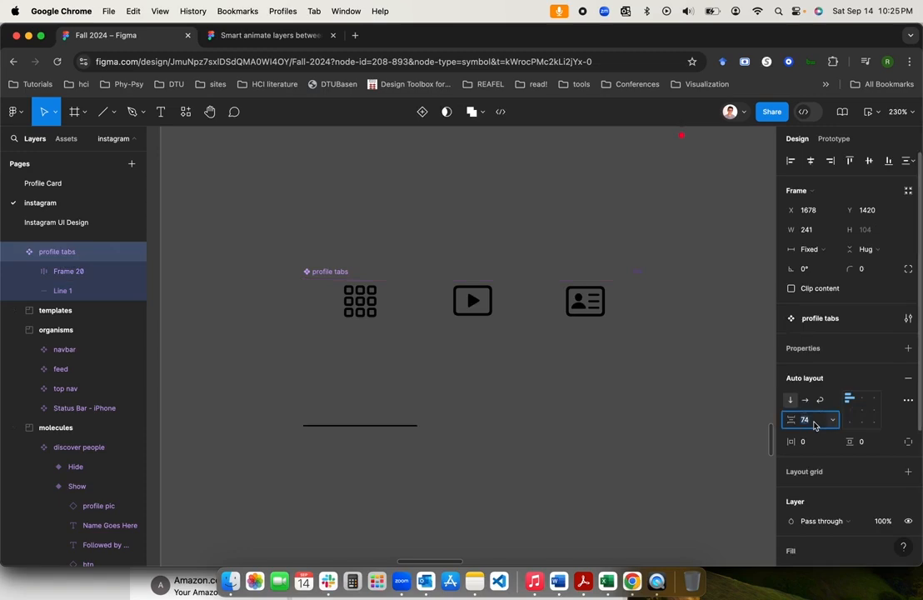
text(0)
key(Return)
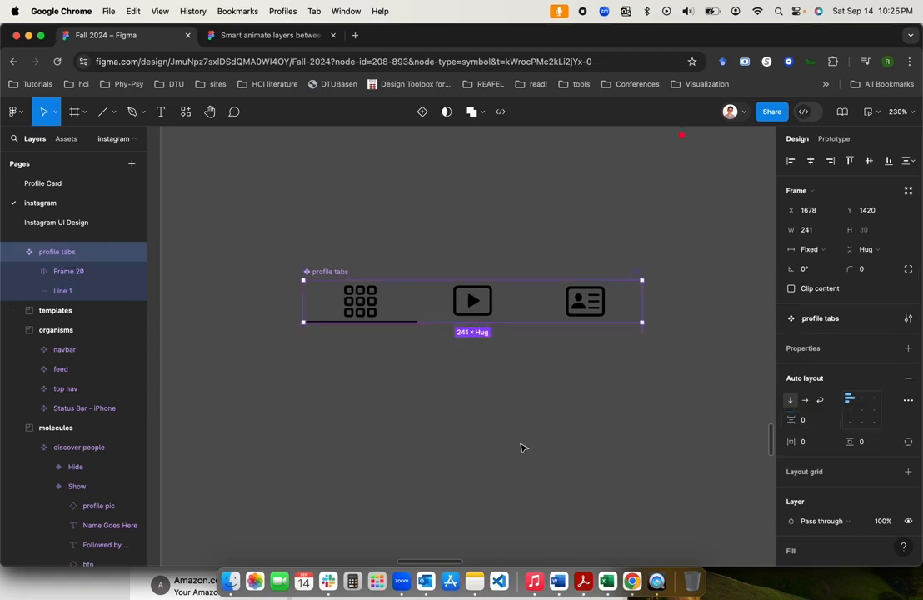
Wrap the underline in its own auto layout frame and set that frame's vertical padding to 4
click(62, 294)
right_click(61, 294)
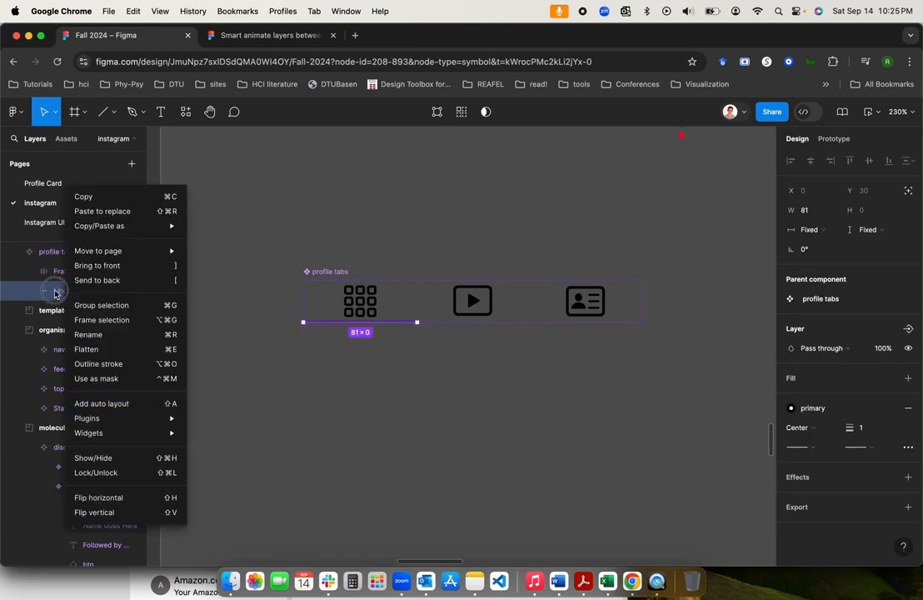
right_click(52, 290)
click(119, 409)
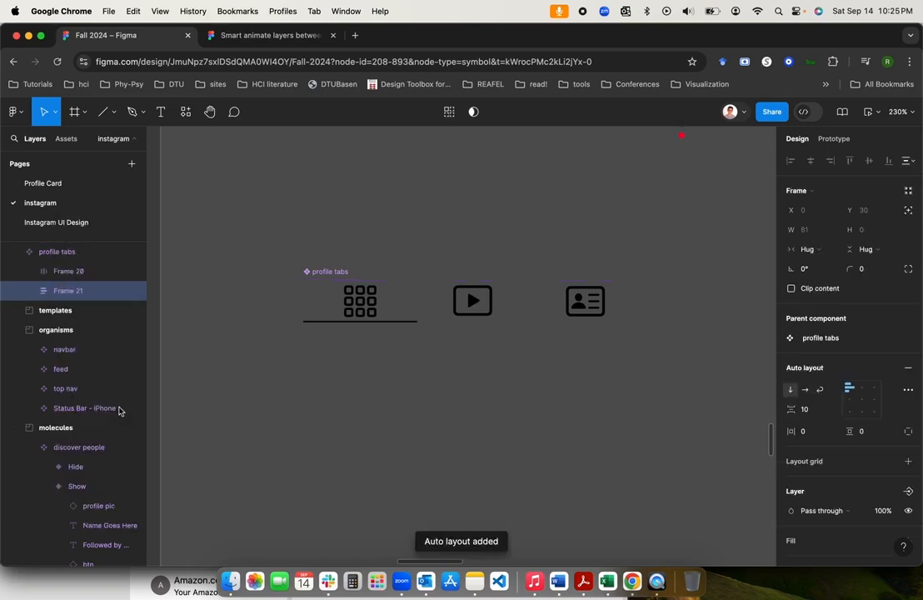
click(865, 433)
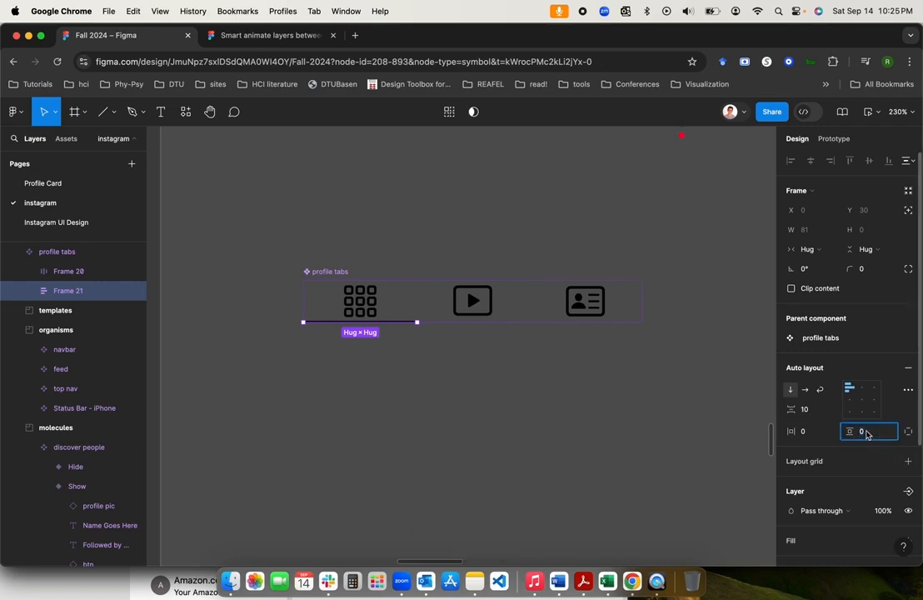
text(4)
key(Return)
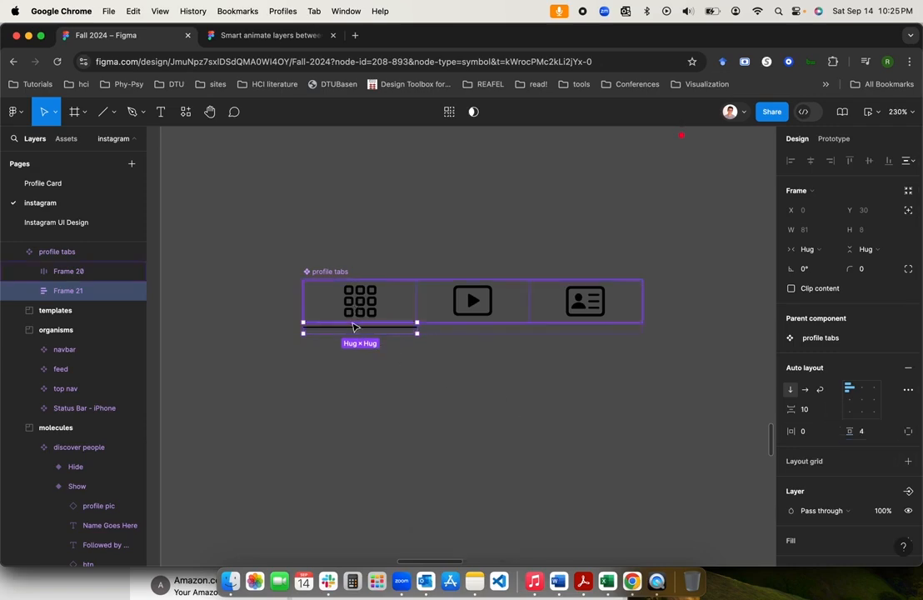
click(871, 436)
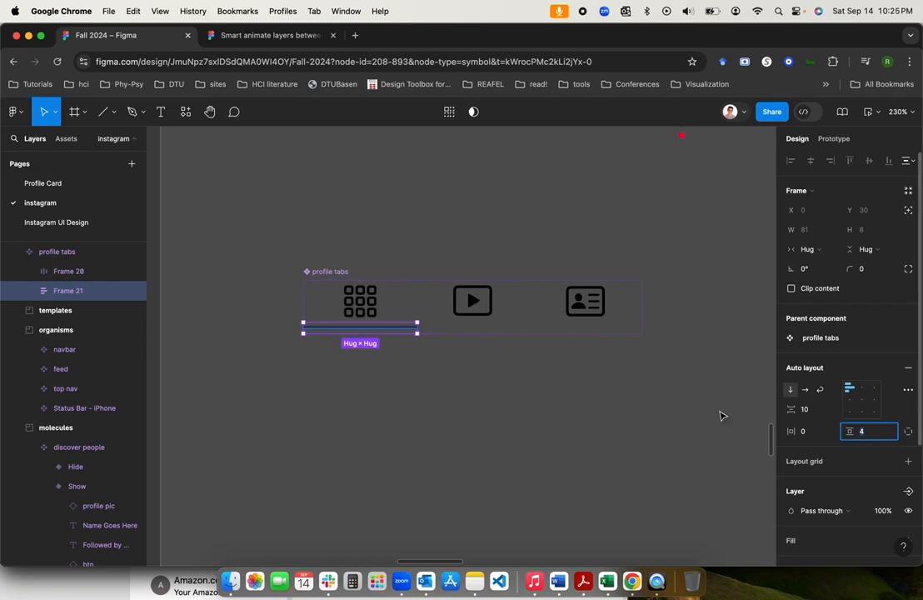
click(68, 278)
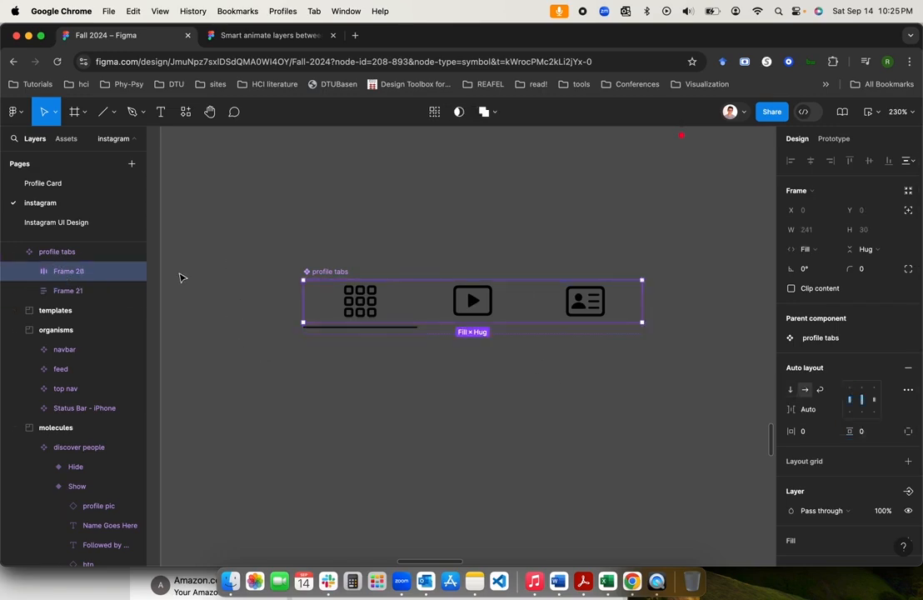
click(72, 254)
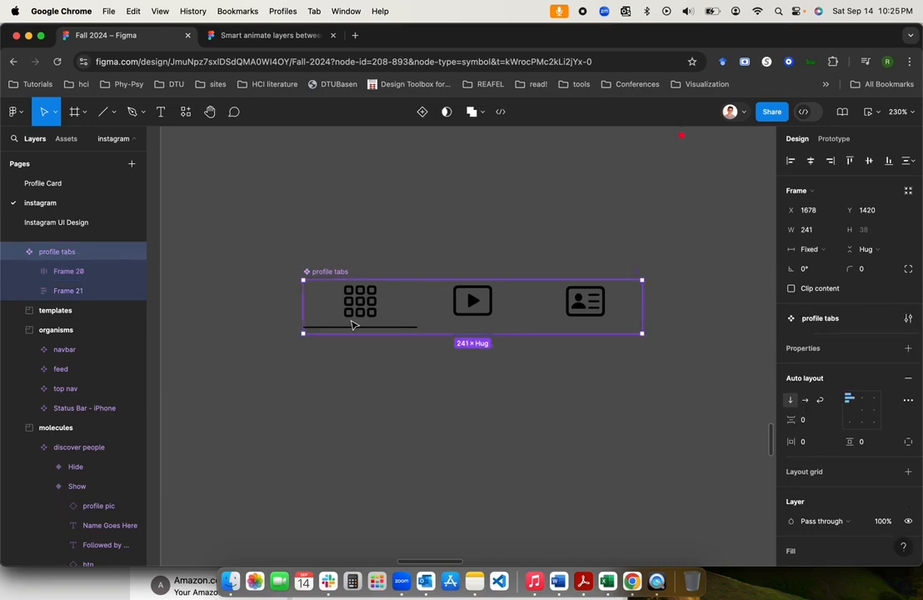
click(74, 273)
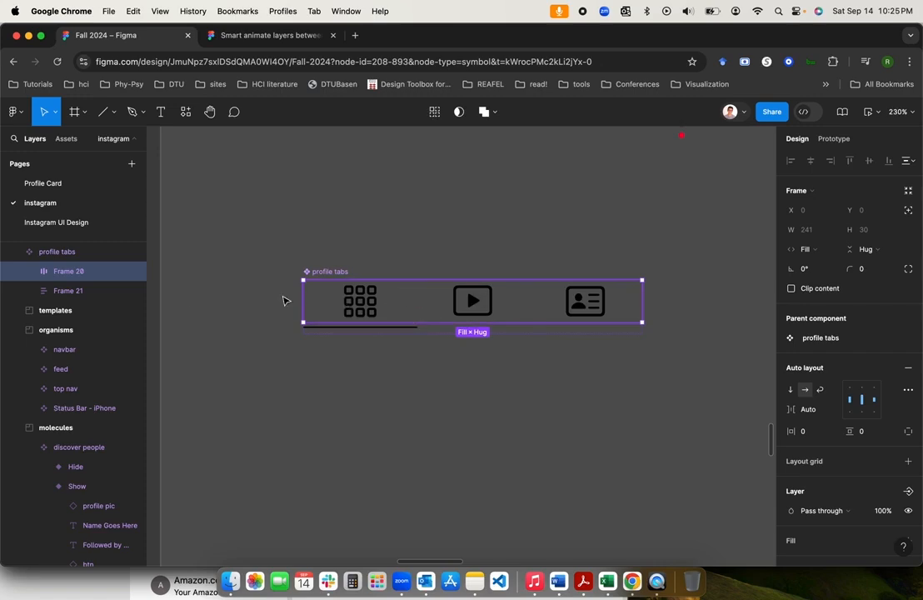
click(73, 296)
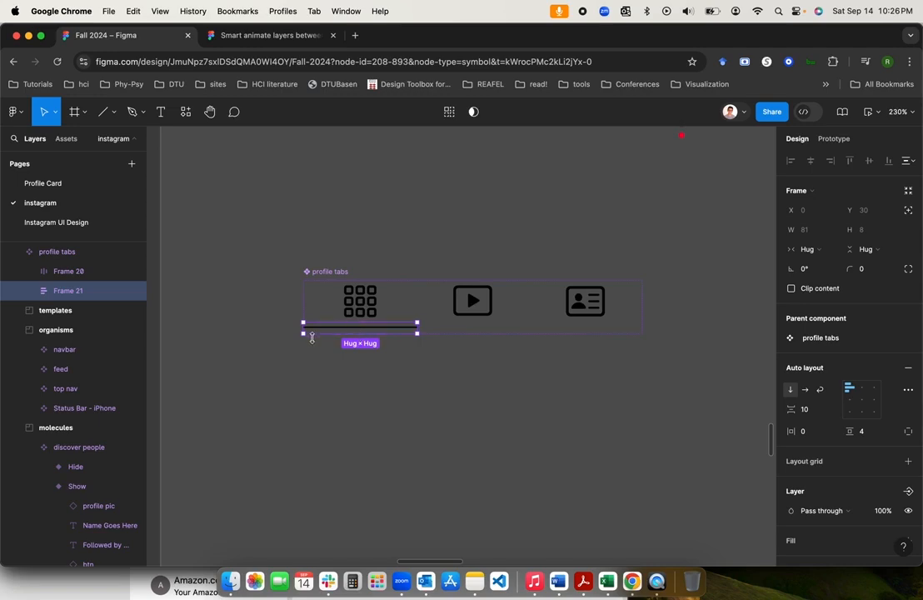
Examine the tab icons and active-tab underline above the photo grid in the reference profile design, then return to the component sections
scroll(364, 290, down, 6)
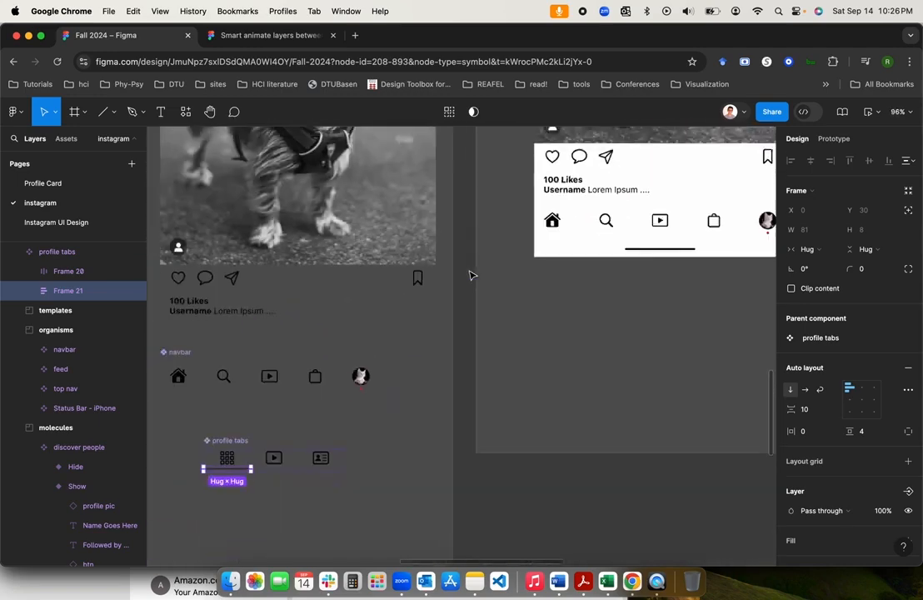
scroll(470, 274, right, 10)
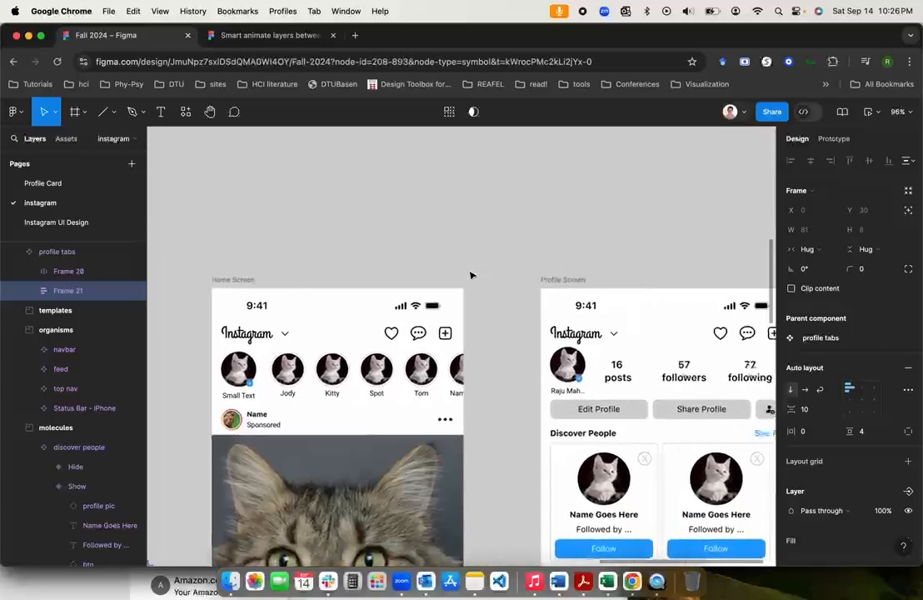
scroll(471, 275, left, 6)
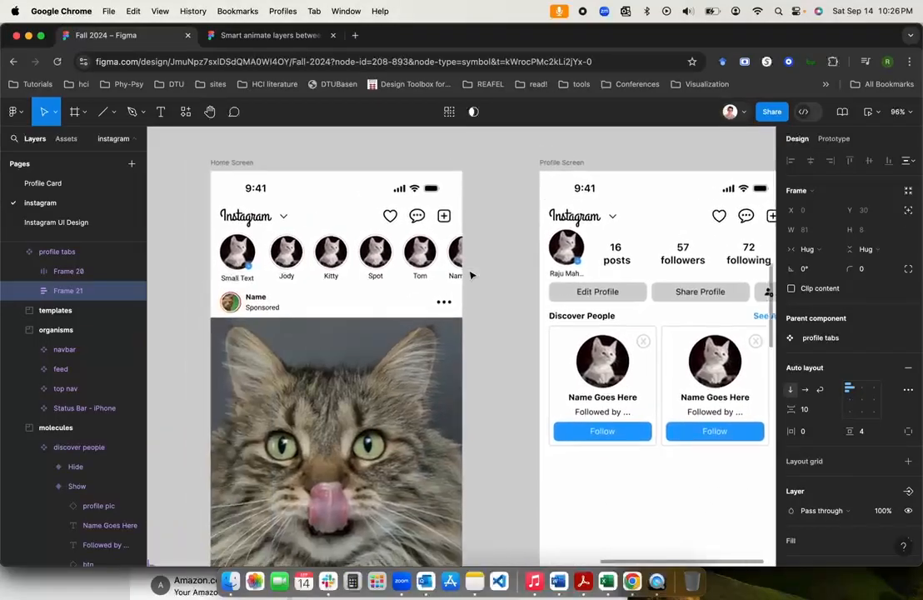
scroll(471, 275, down, 6)
scroll(471, 275, right, 6)
scroll(471, 275, up, 8)
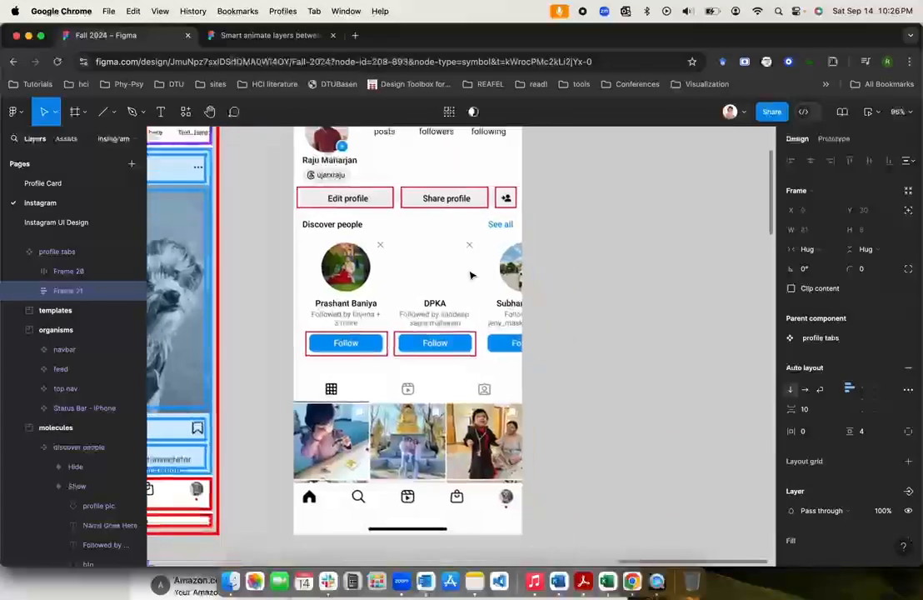
scroll(471, 275, down, 3)
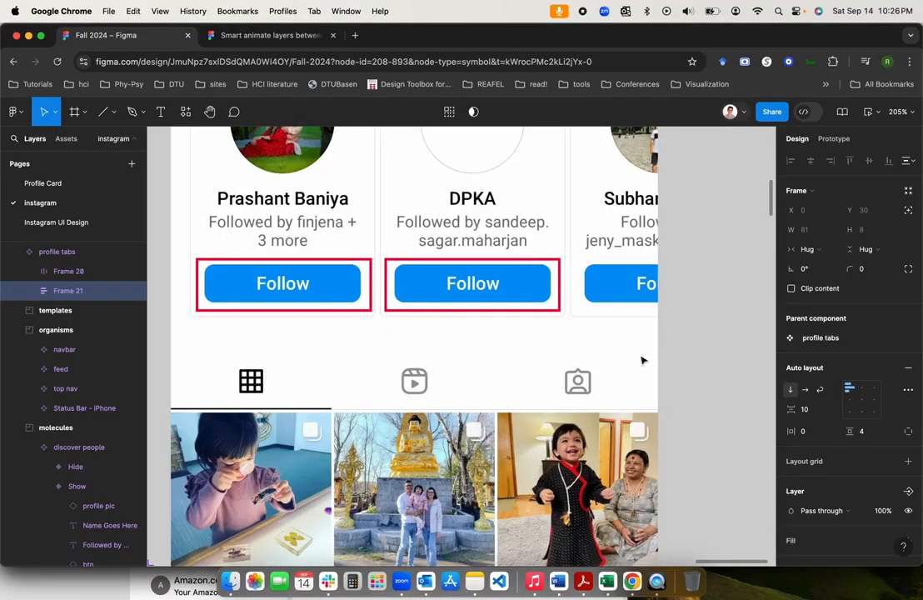
scroll(641, 360, down, 5)
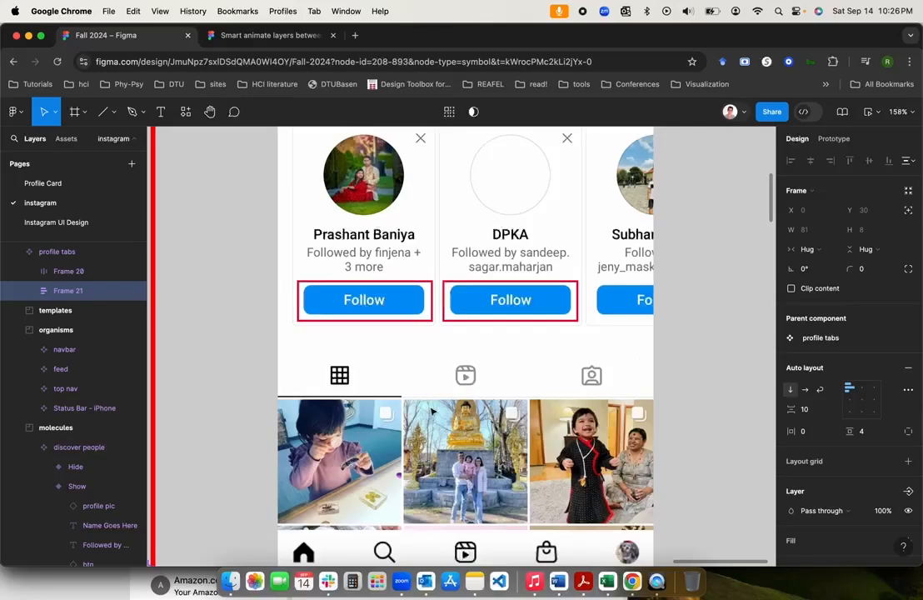
scroll(402, 400, up, 5)
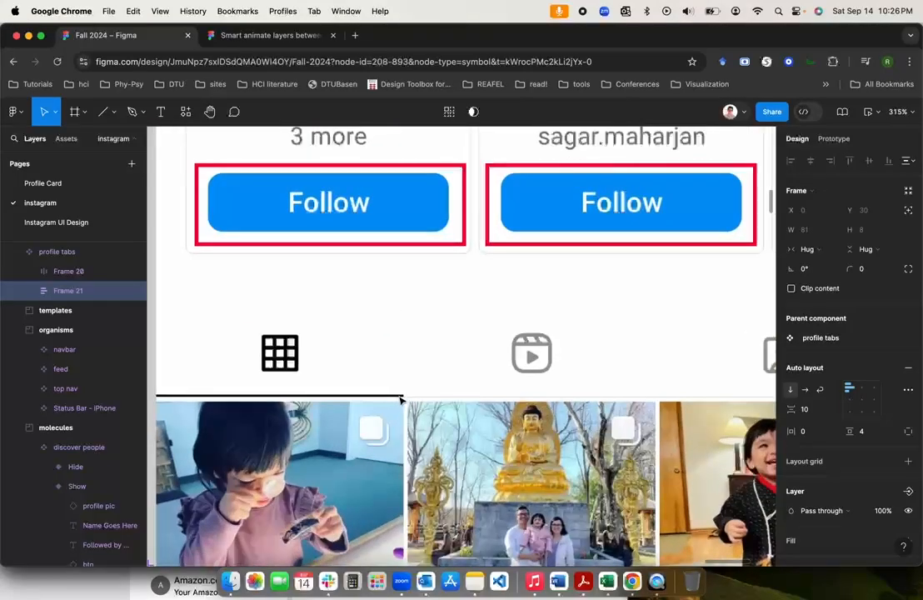
scroll(402, 400, down, 10)
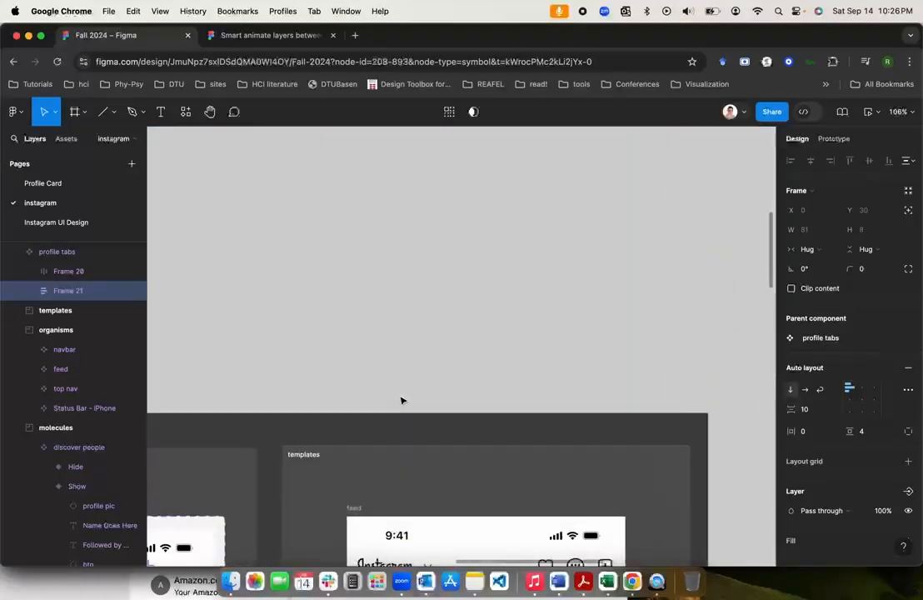
scroll(402, 400, down, 5)
scroll(401, 401, left, 5)
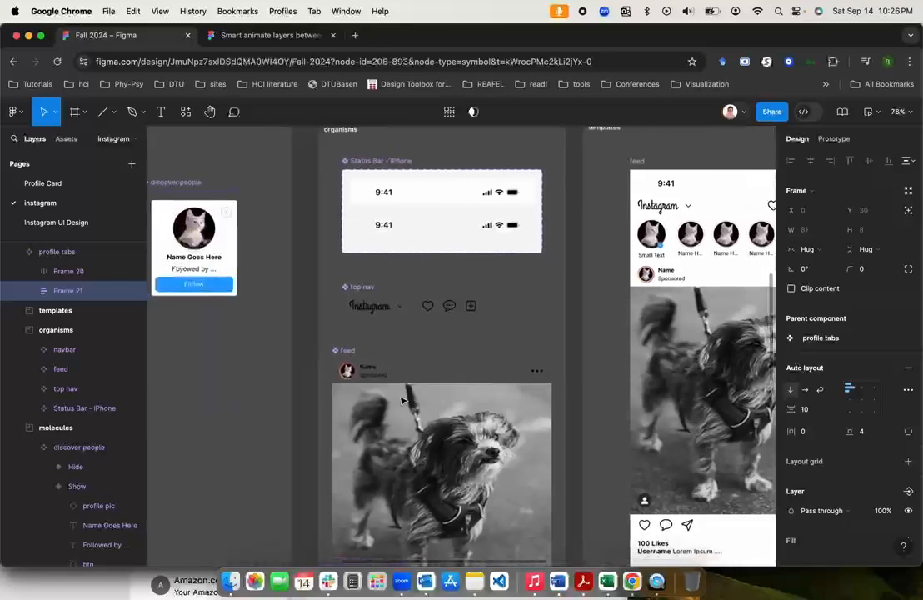
scroll(400, 400, left, 5)
scroll(400, 401, down, 10)
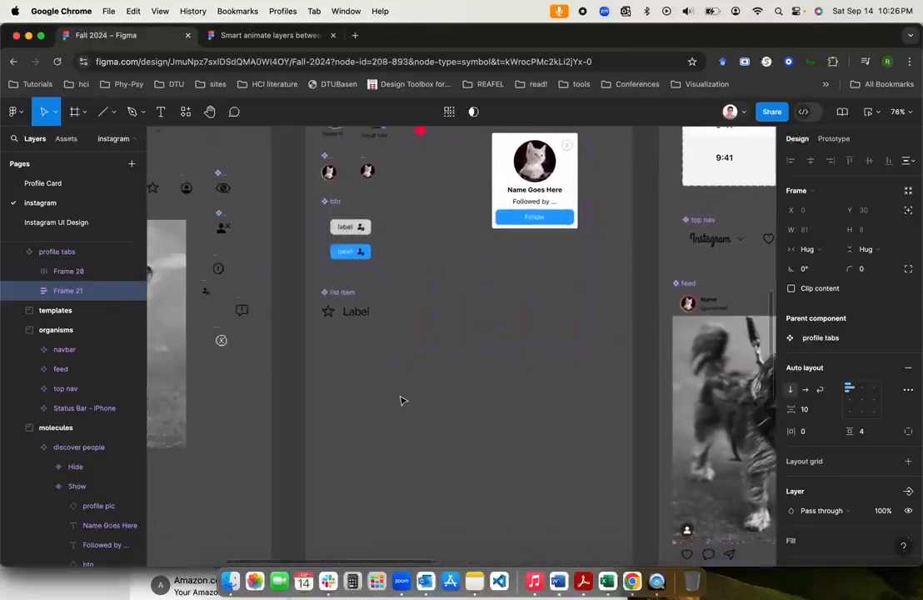
Add a black stroke to only the bottom side of the profile tabs icon row and set the row's vertical padding to 4
scroll(402, 401, up, 5)
scroll(402, 401, down, 6)
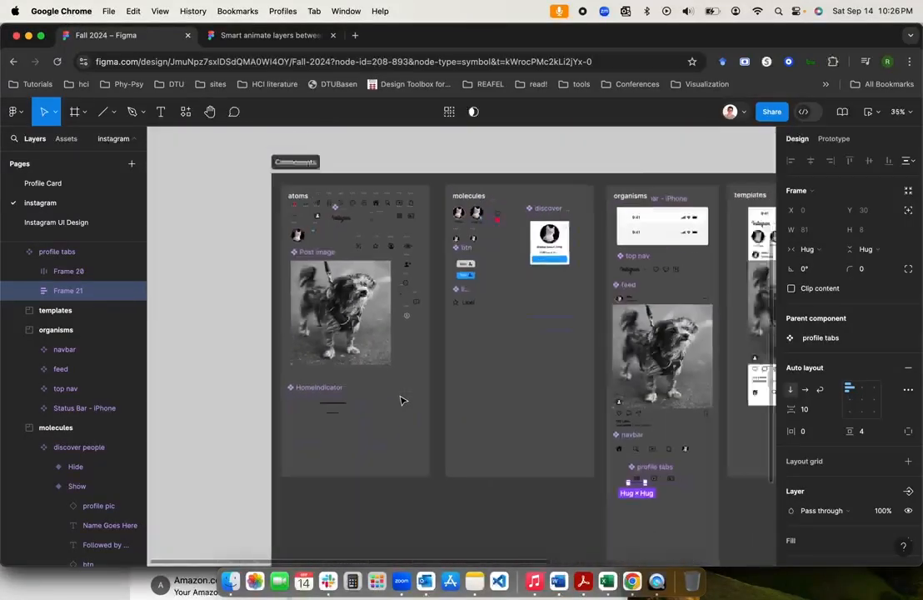
scroll(402, 400, up, 8)
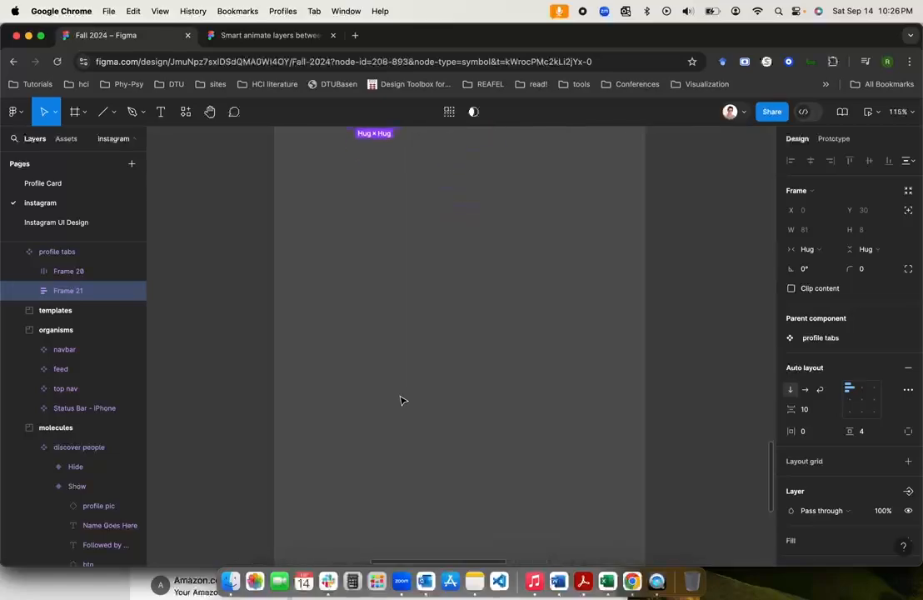
scroll(400, 401, up, 5)
double_click(373, 362)
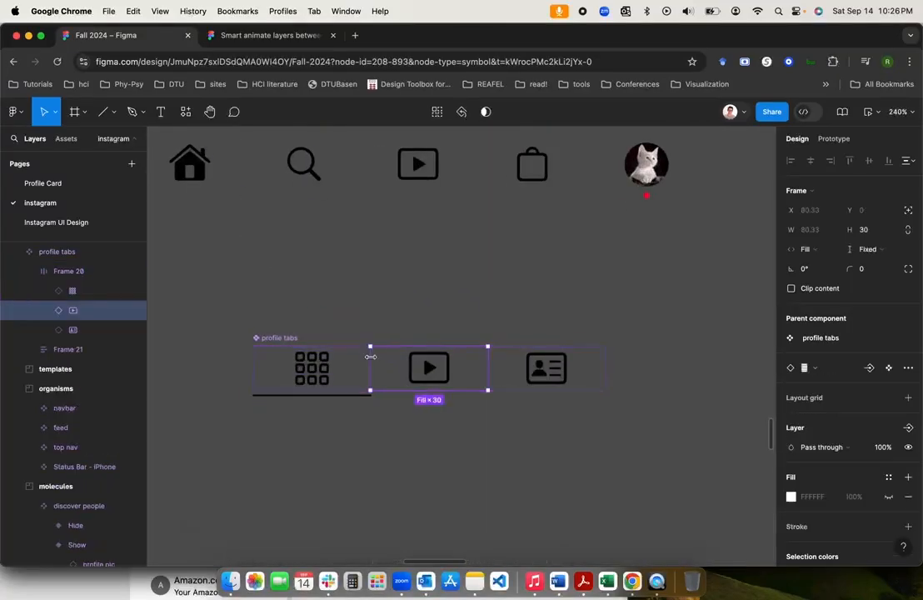
click(72, 272)
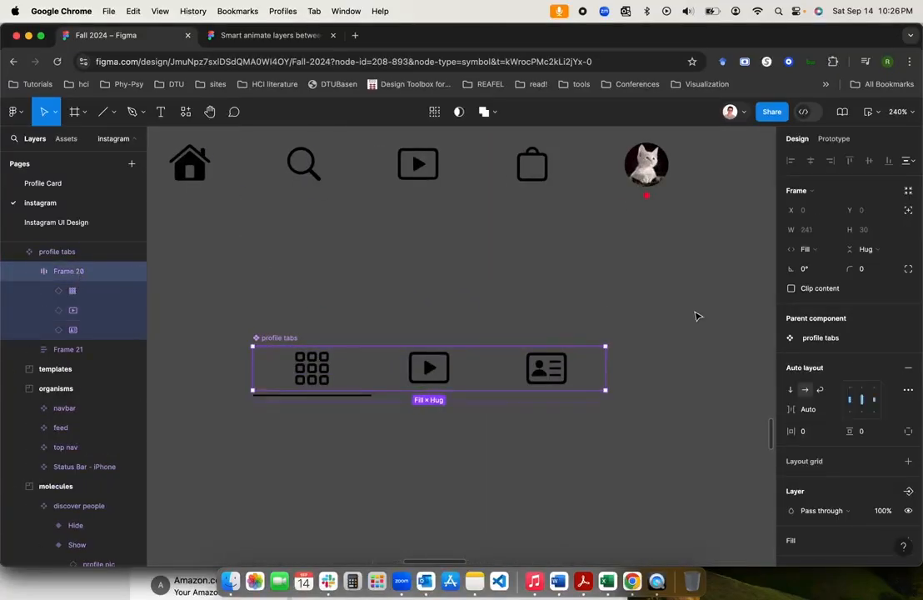
scroll(863, 410, down, 5)
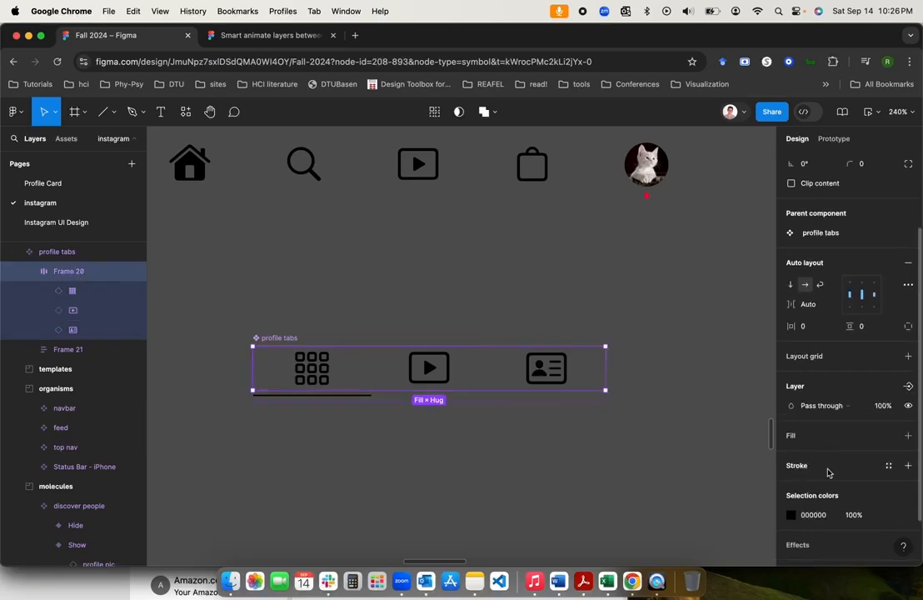
click(909, 466)
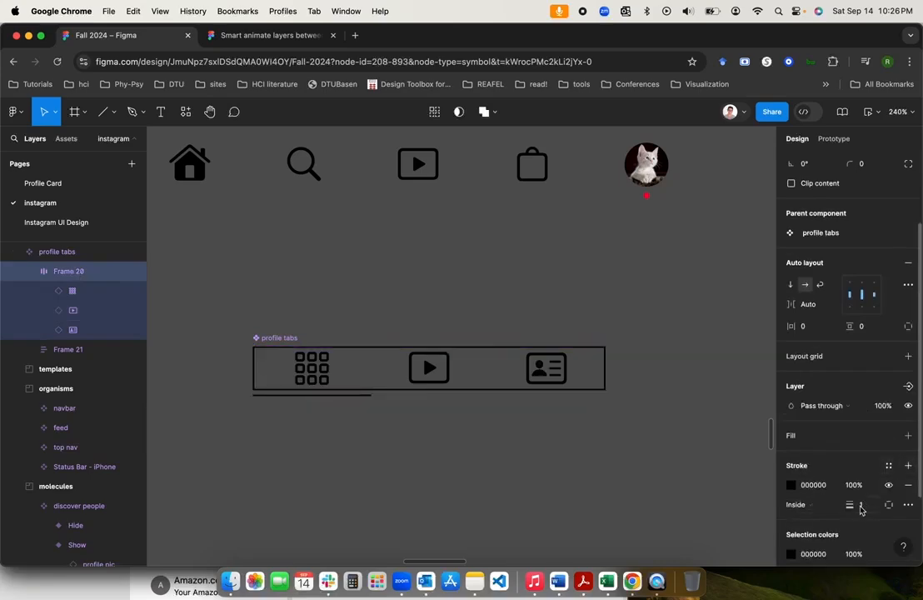
click(889, 506)
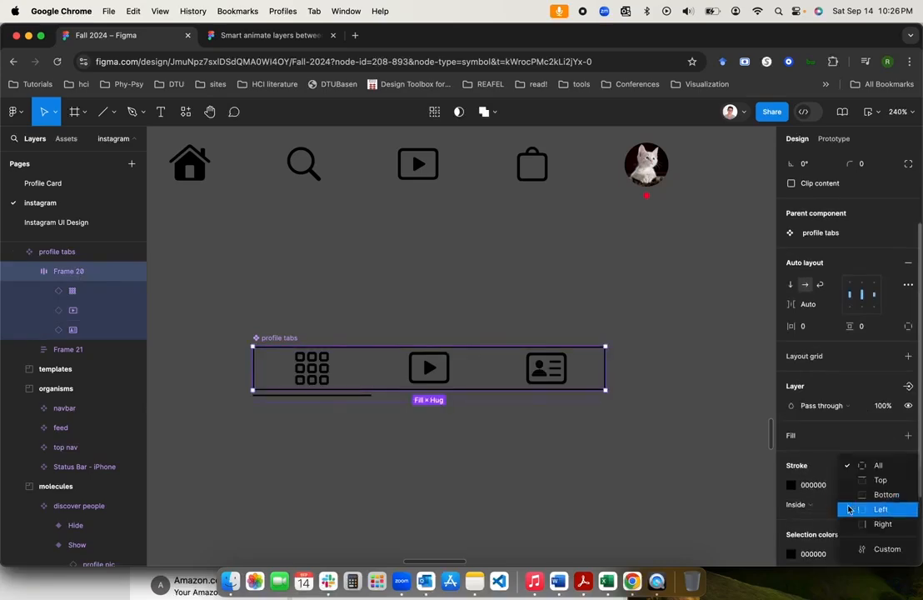
click(881, 494)
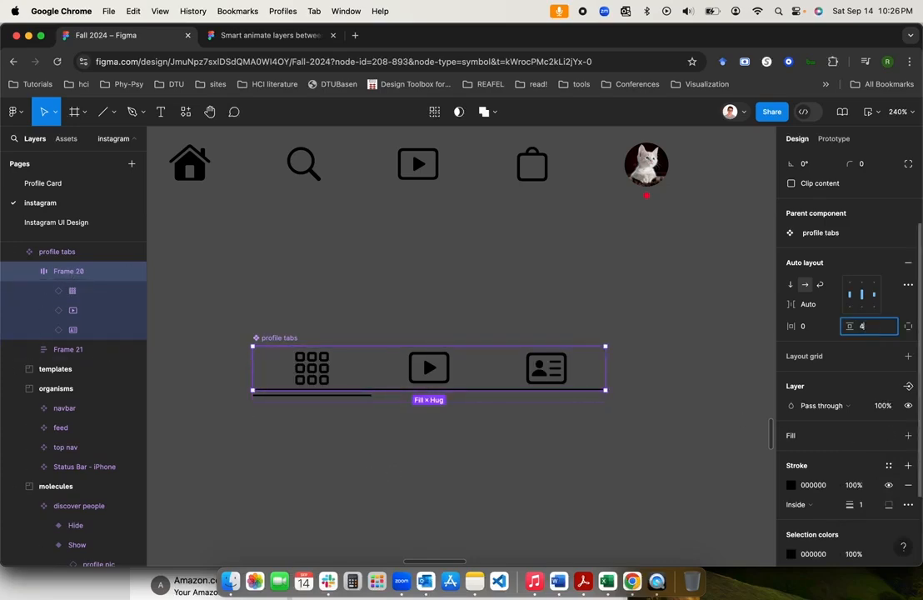
key(Return)
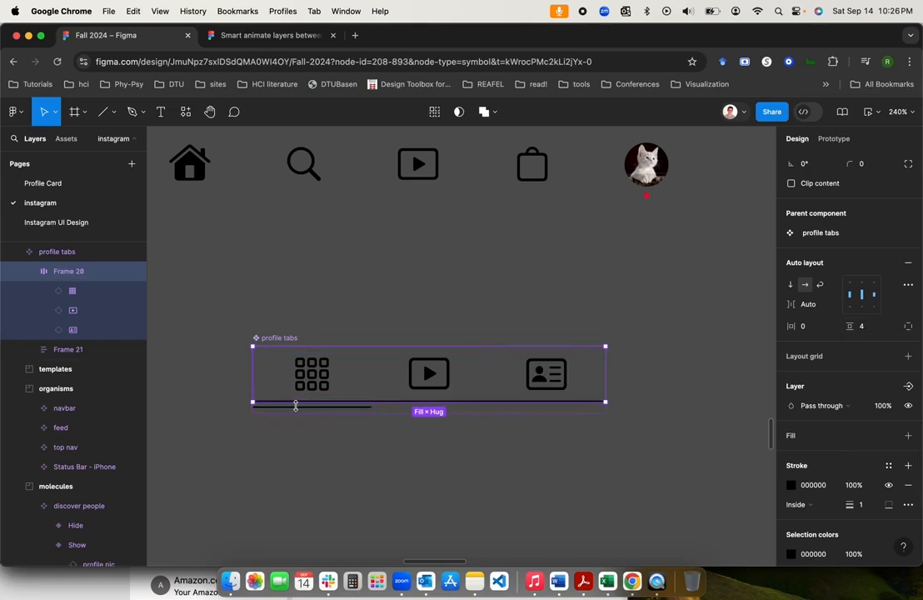
click(298, 416)
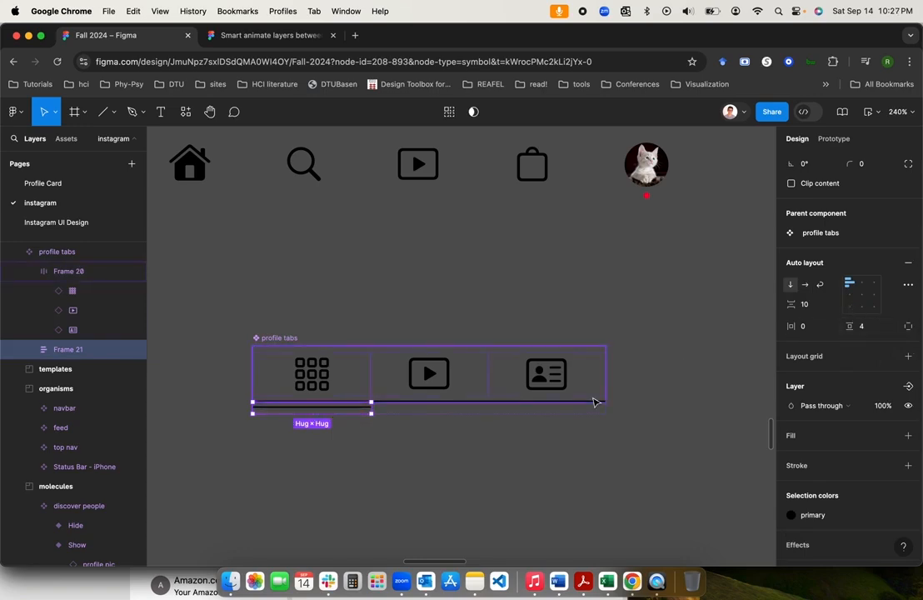
Apply the border color style to the bottom stroke of the profile tabs icon row
click(522, 383)
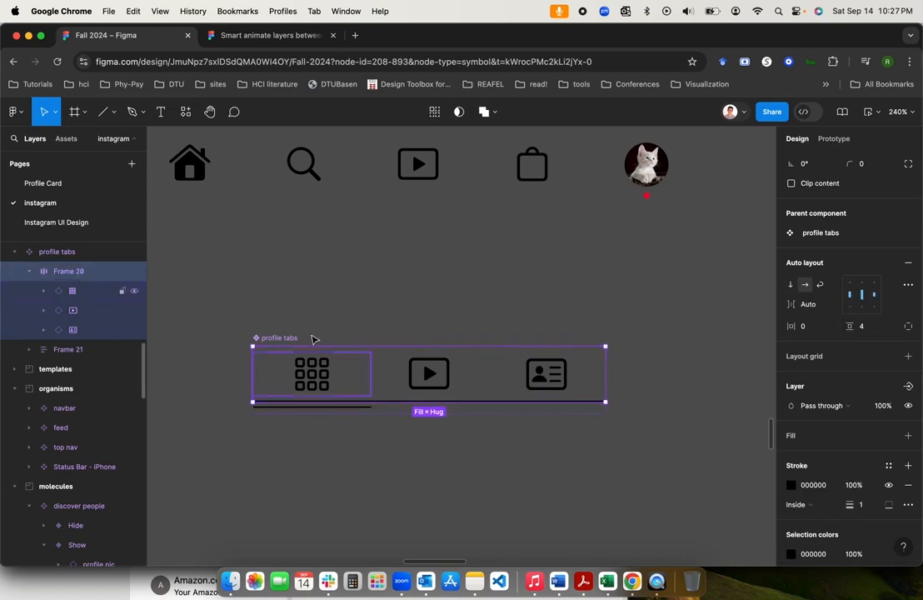
scroll(909, 490, down, 2)
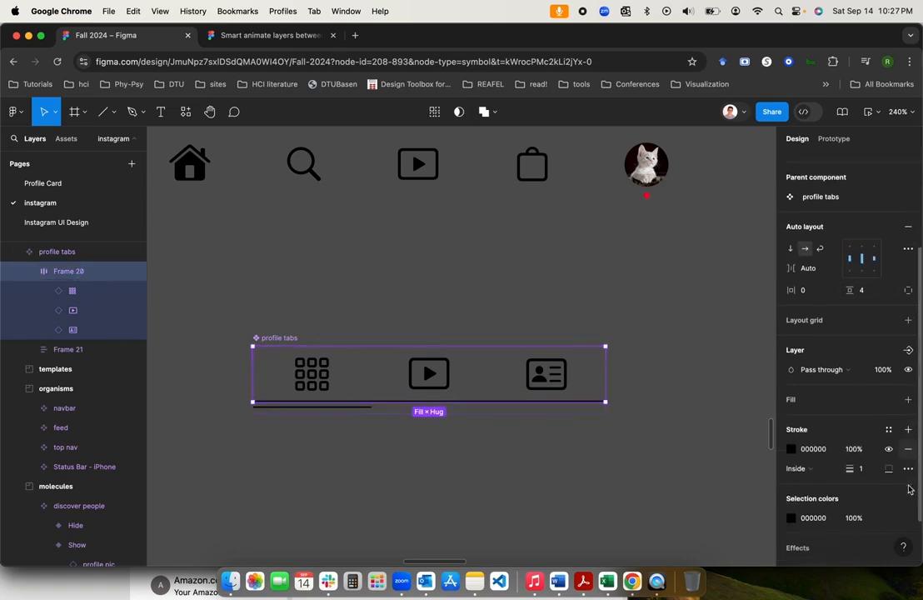
click(888, 469)
click(791, 449)
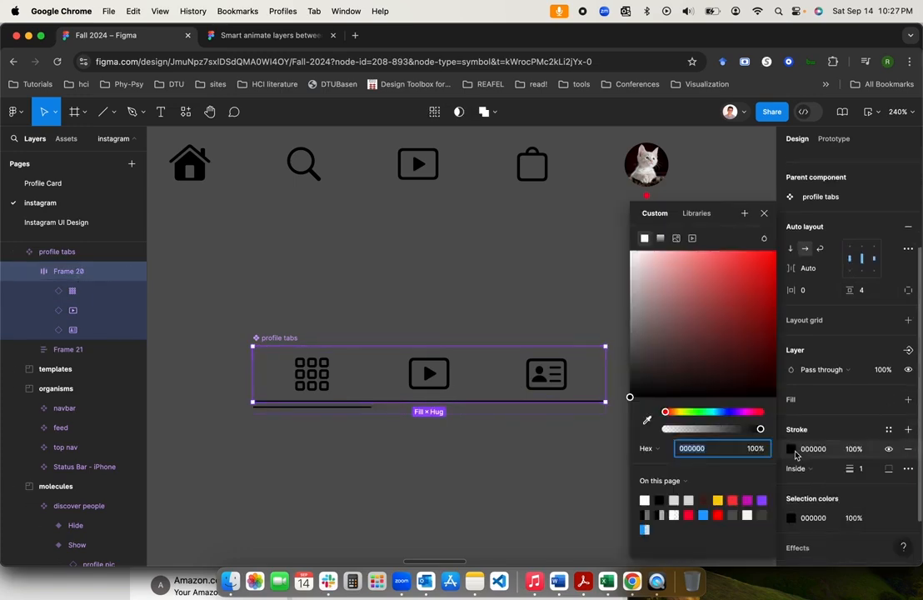
click(695, 214)
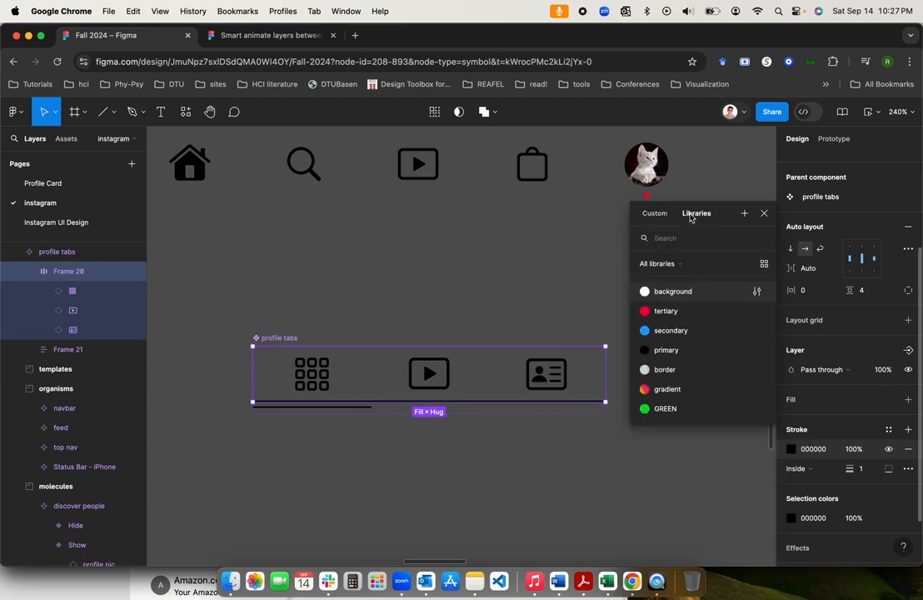
click(666, 374)
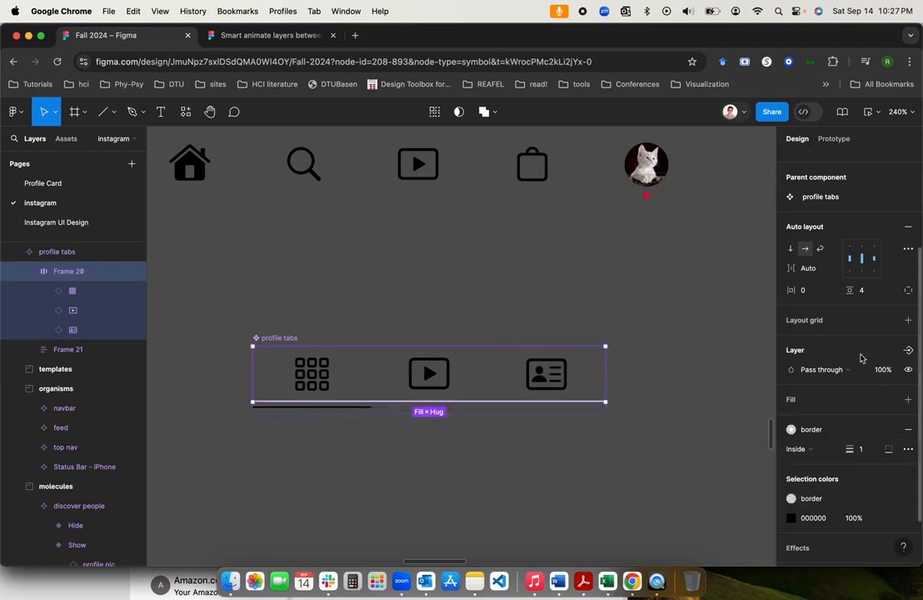
click(792, 429)
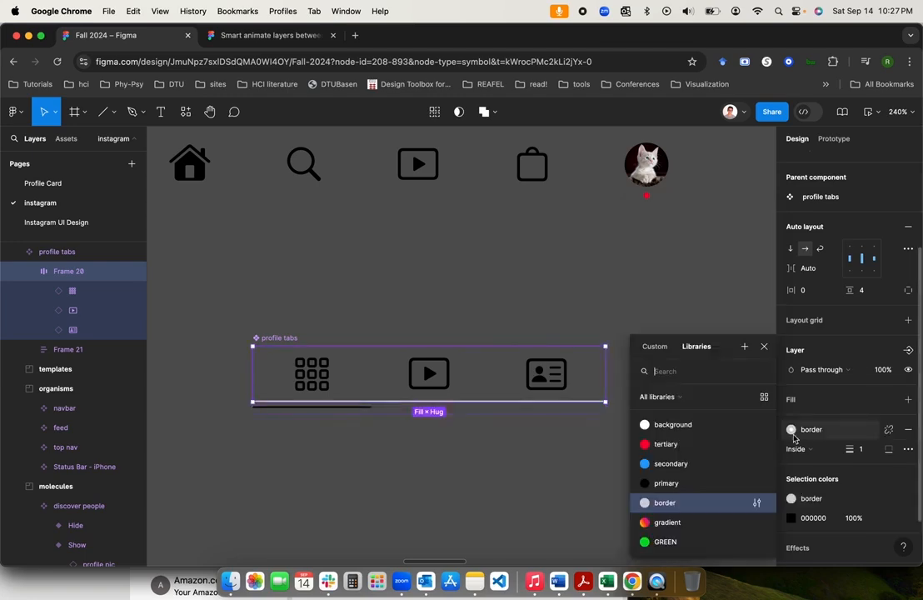
click(673, 503)
click(502, 497)
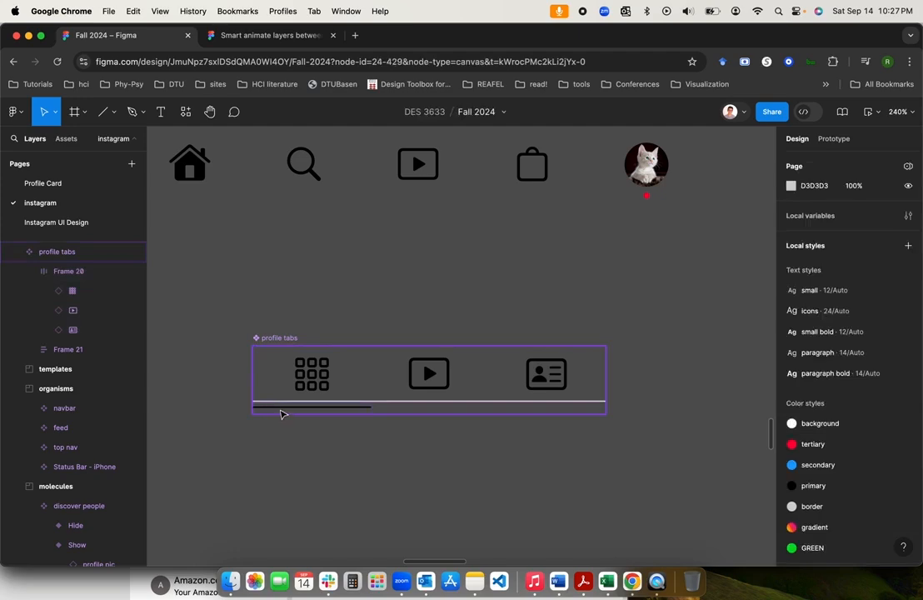
Set the vertical padding of the underline's auto layout frame to 0
click(78, 357)
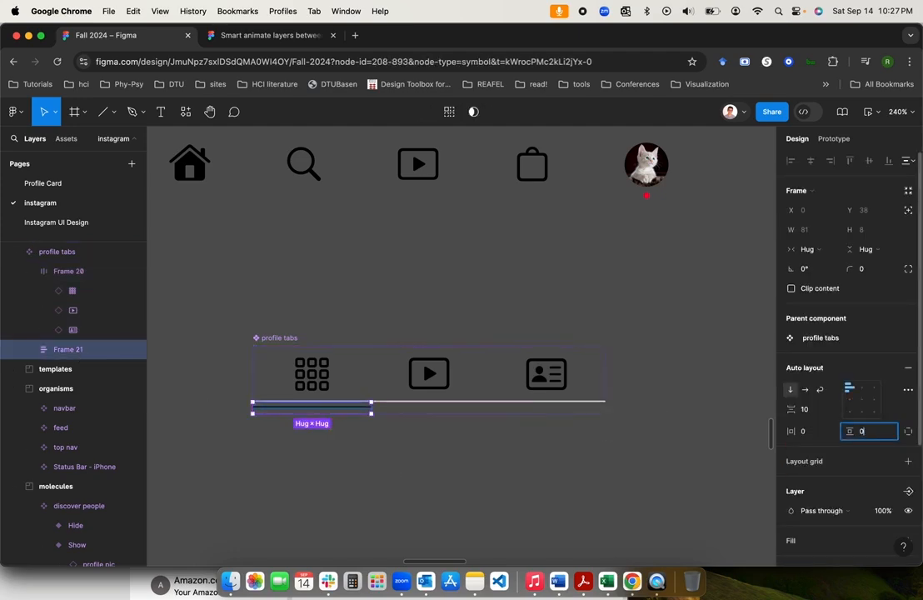
click(449, 449)
scroll(376, 441, up, 3)
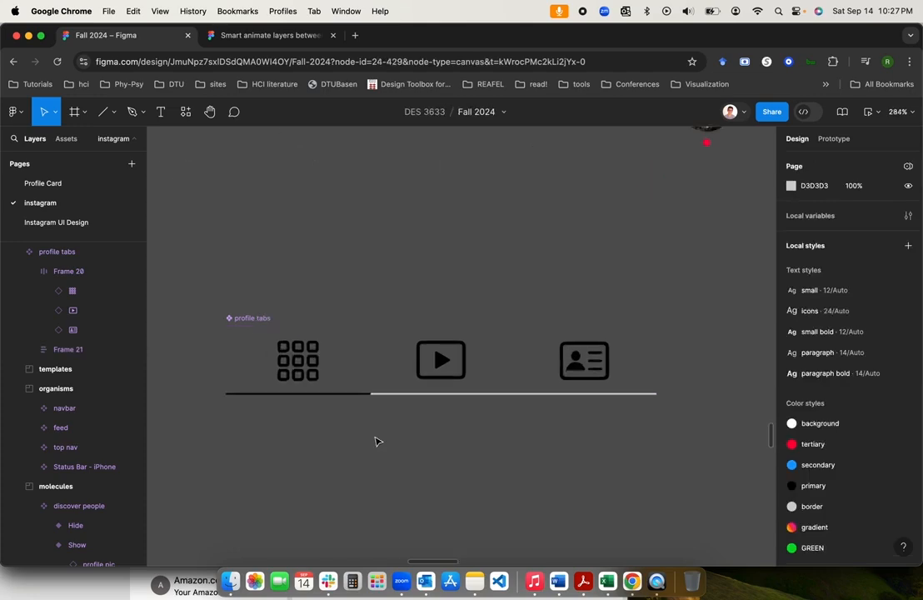
scroll(366, 438, up, 3)
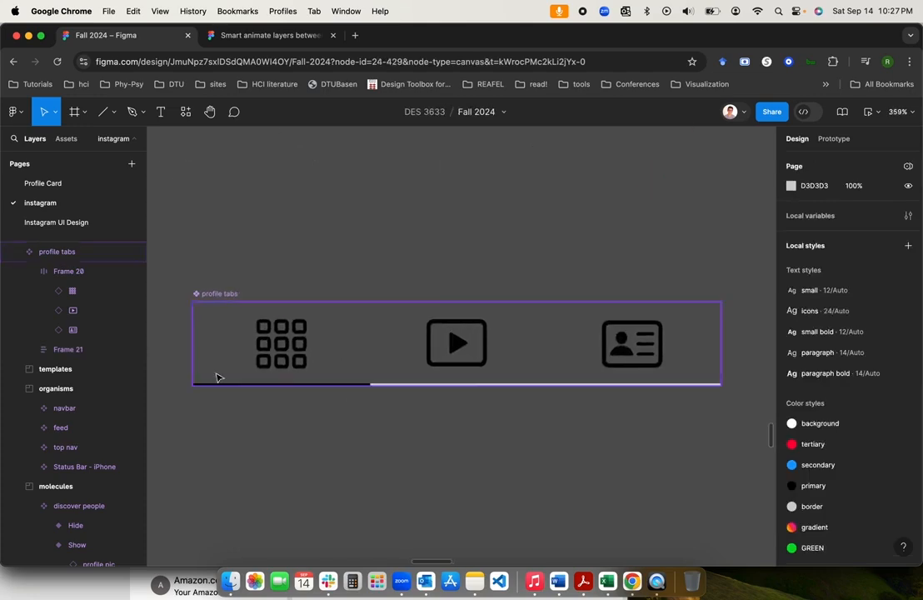
Set the stroke weight of the active-tab underline inside its frame to 2
click(69, 353)
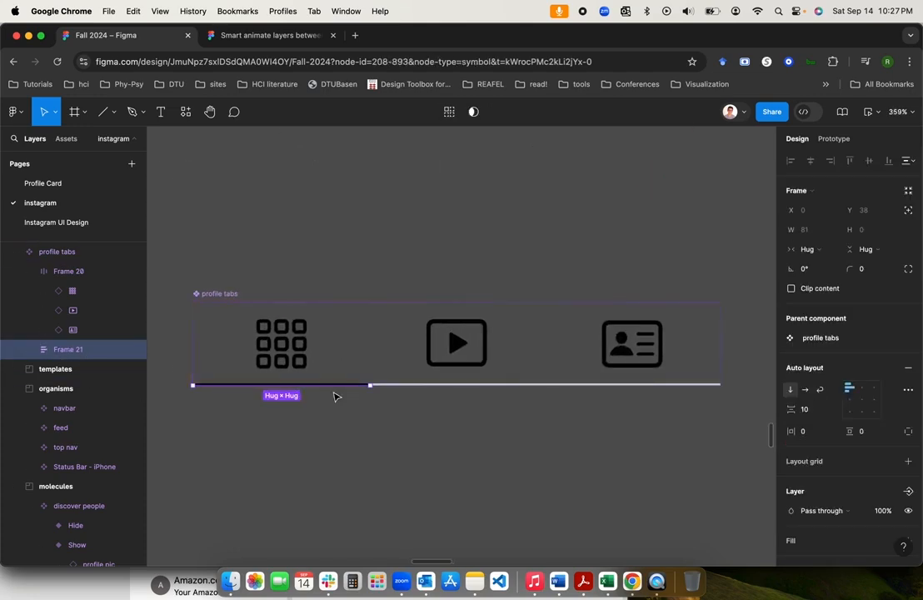
scroll(843, 458, down, 5)
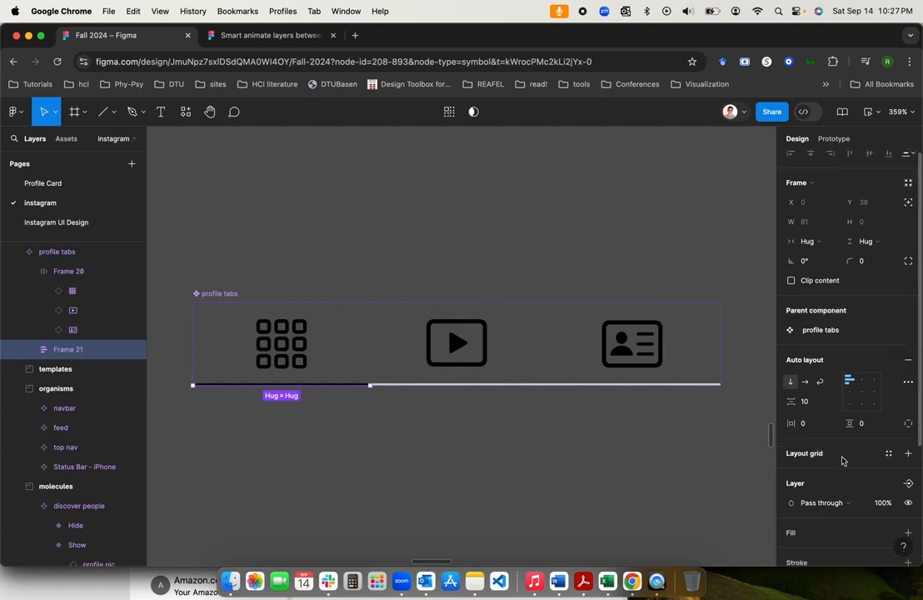
click(33, 350)
click(51, 369)
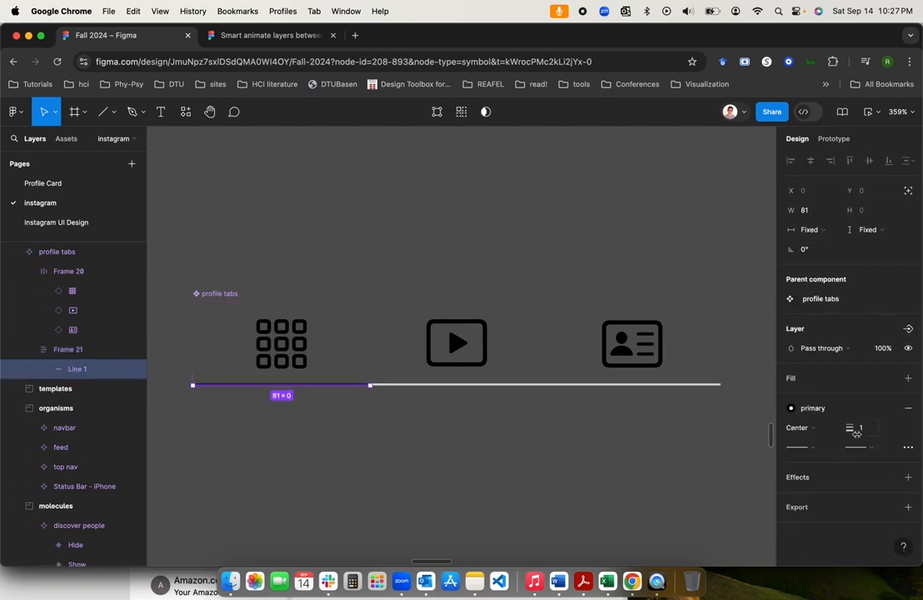
text(2)
key(Return)
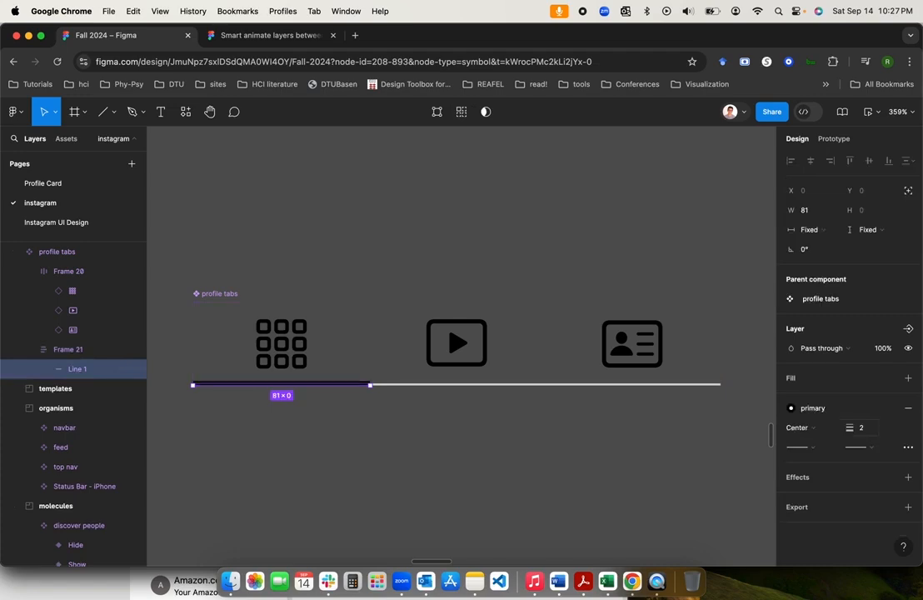
click(70, 278)
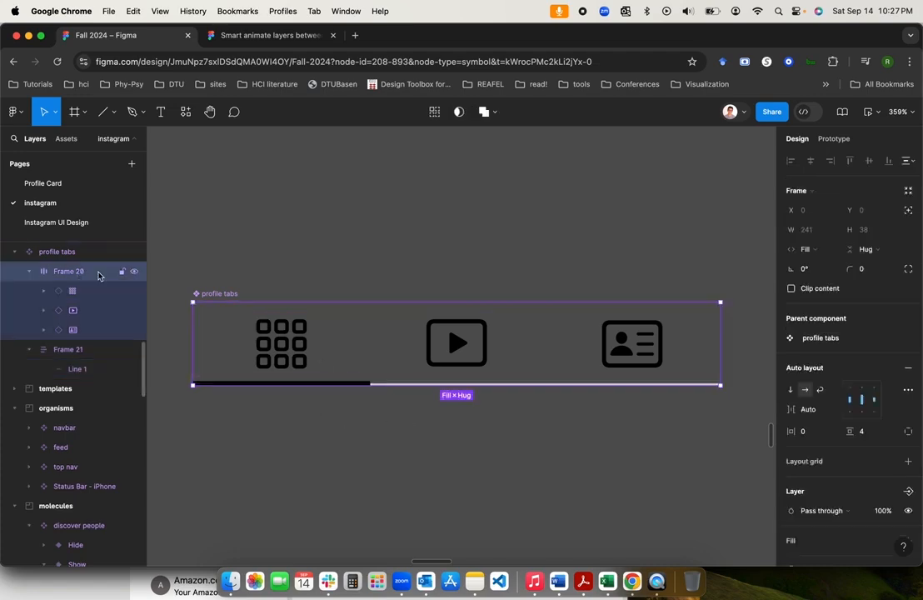
scroll(853, 479, down, 3)
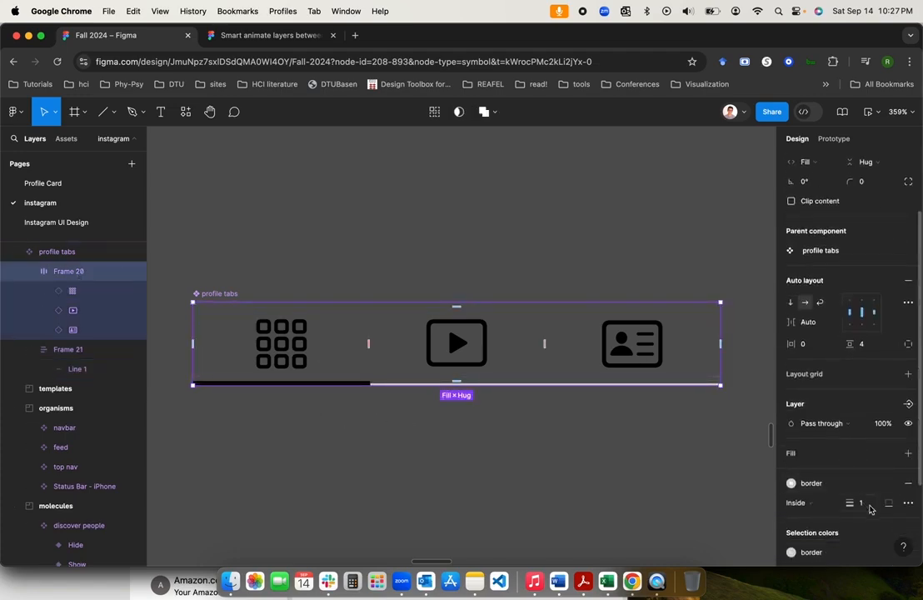
click(467, 411)
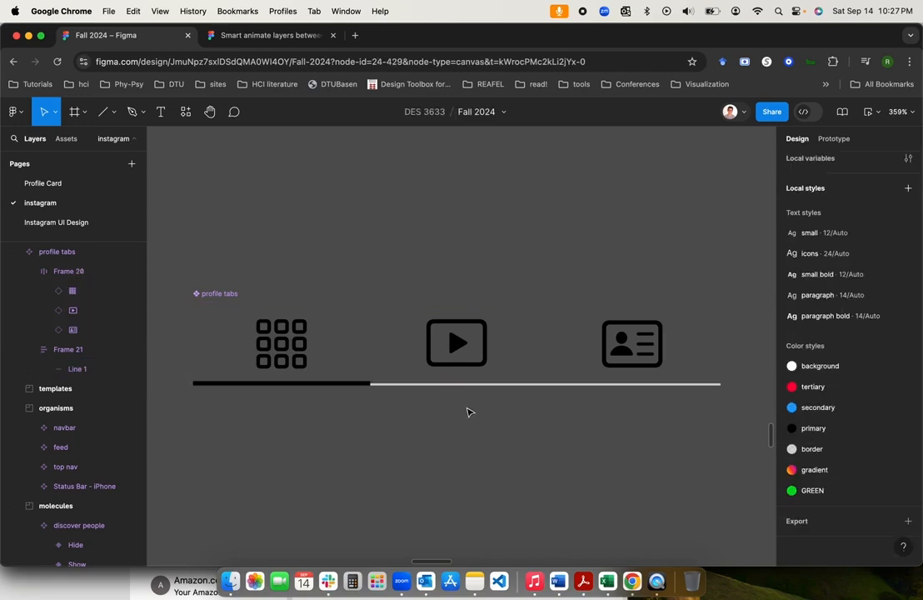
Duplicate the profile tabs component as an instance and move the main component down below the copy
scroll(467, 412, down, 3)
click(336, 336)
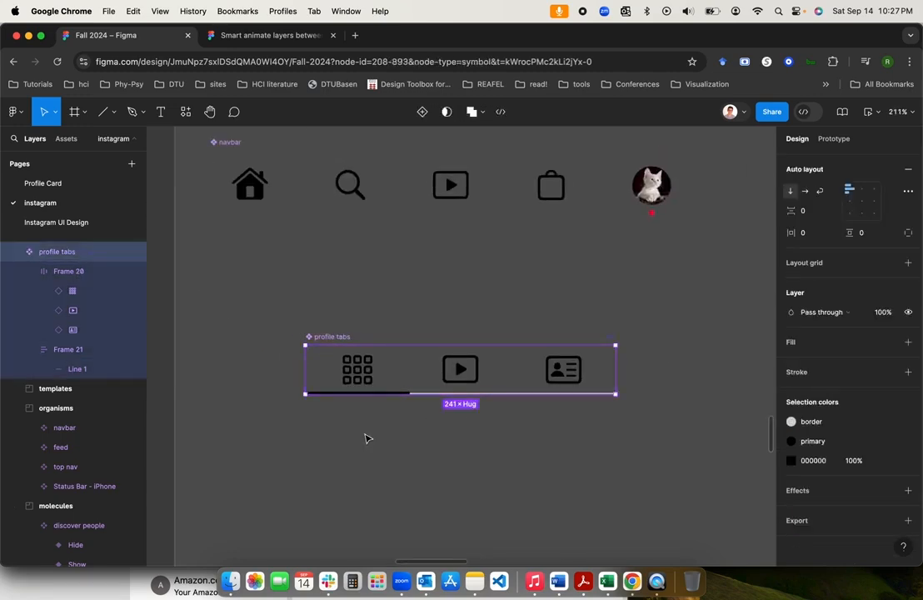
click(388, 468)
click(336, 338)
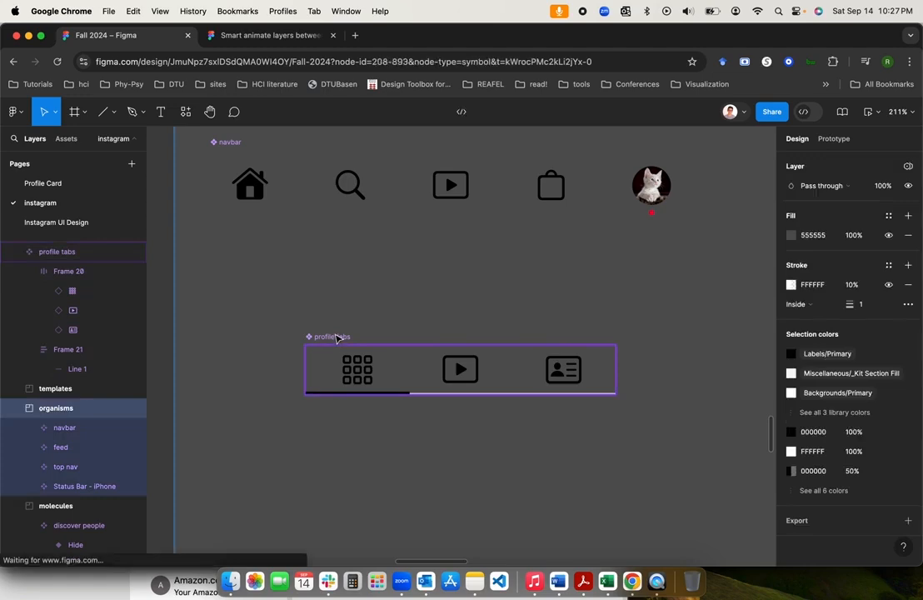
scroll(364, 438, up, 3)
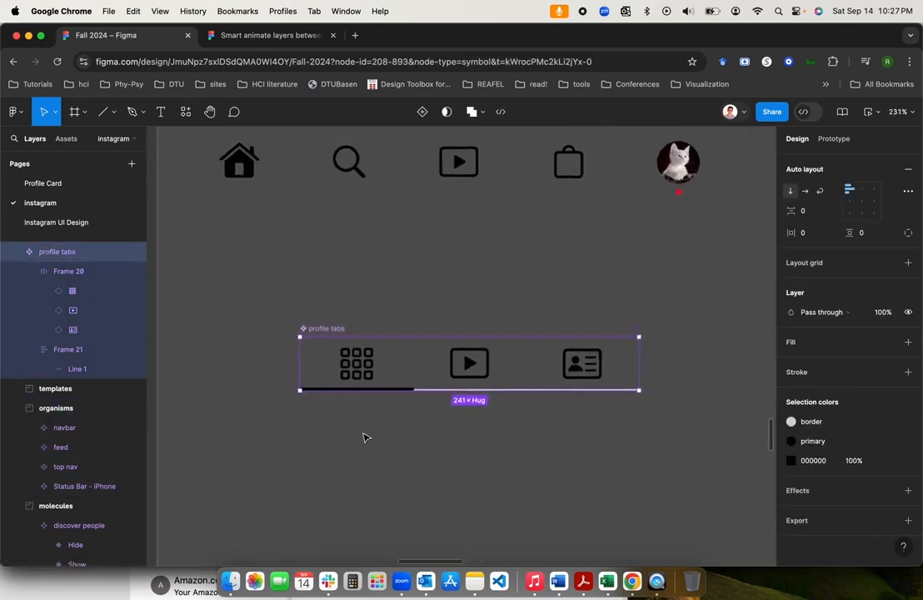
scroll(364, 438, down, 3)
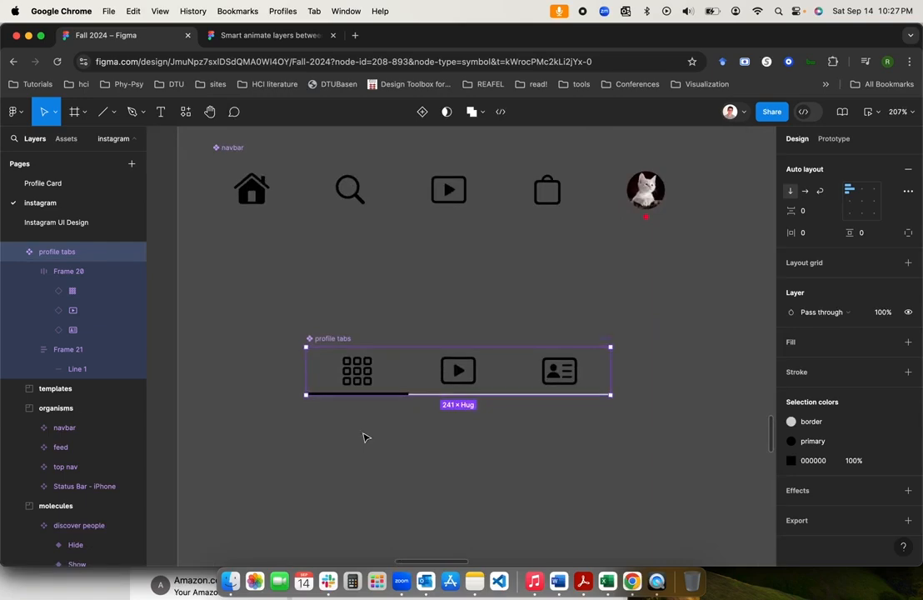
key(super+d)
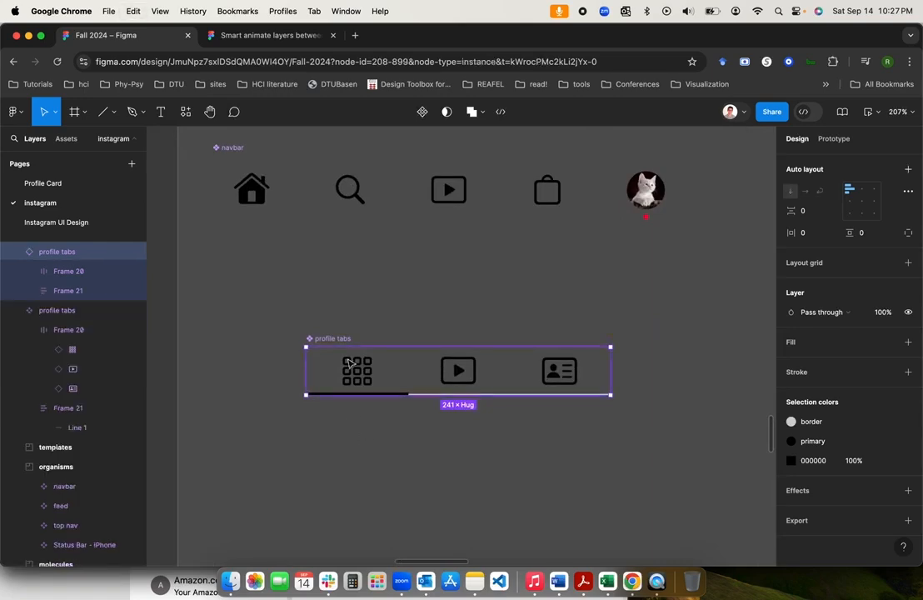
drag(334, 342, 334, 433)
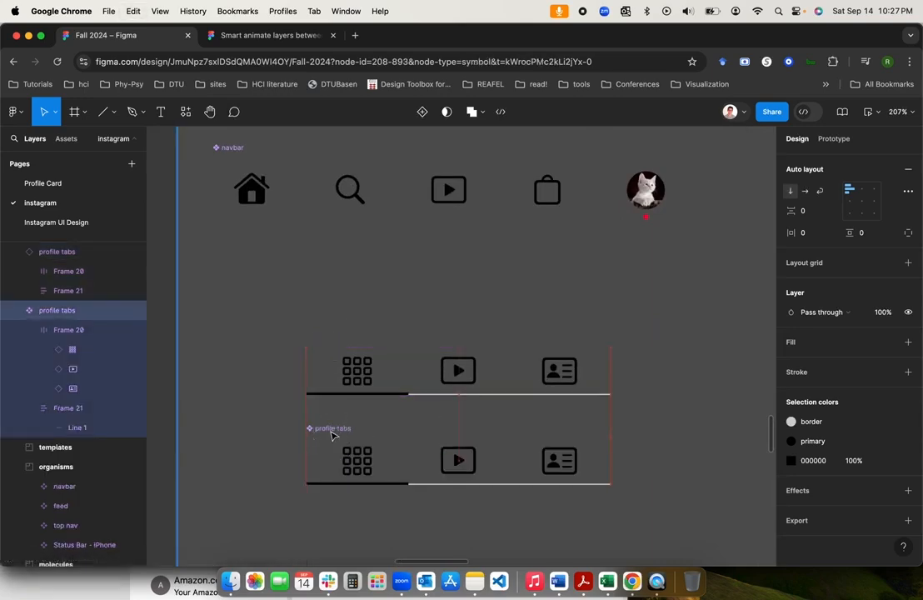
Transfer the duplicated profile tabs instance from the organisms area into the Profile Screen's wrapper, under the Discover People cards
click(276, 426)
click(341, 364)
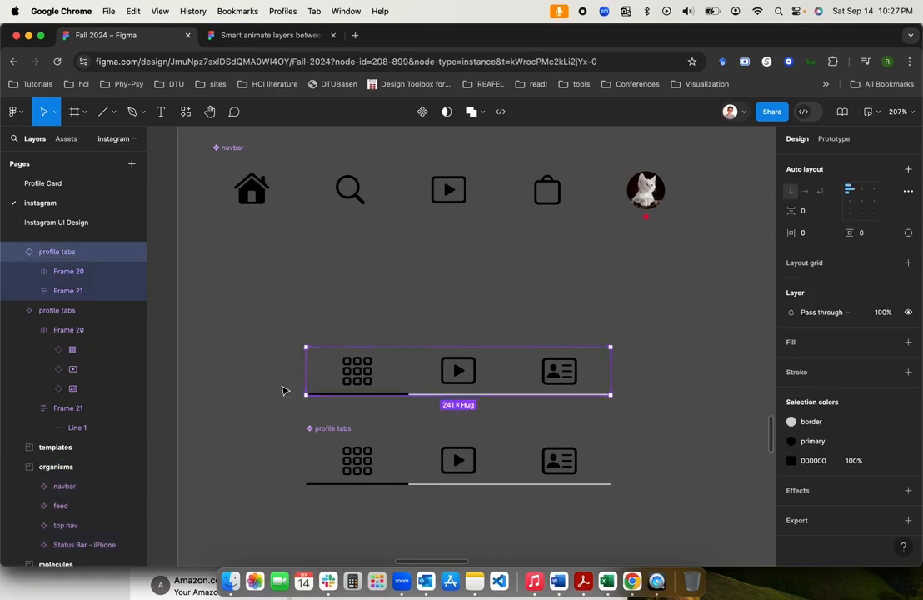
key(Delete)
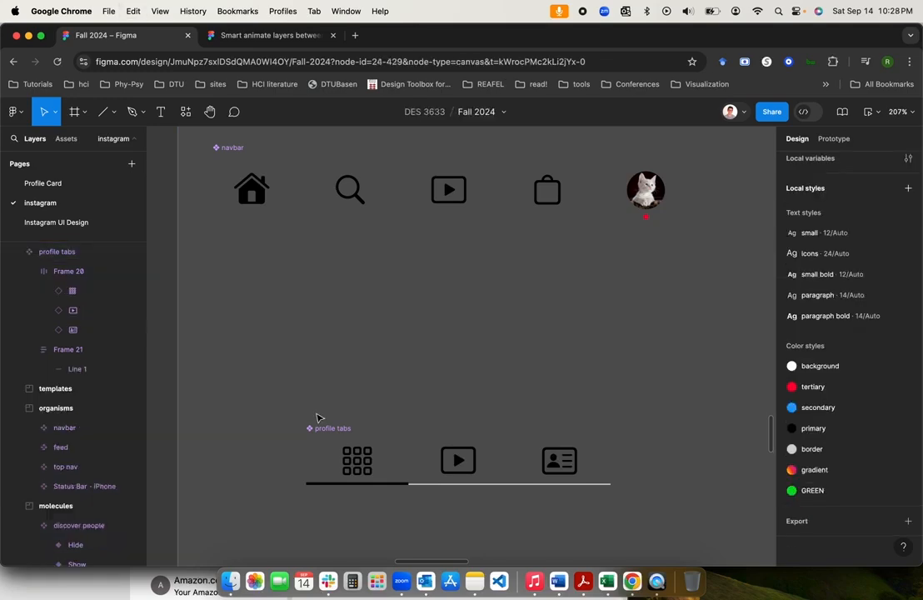
scroll(317, 418, down, 5)
scroll(317, 419, right, 5)
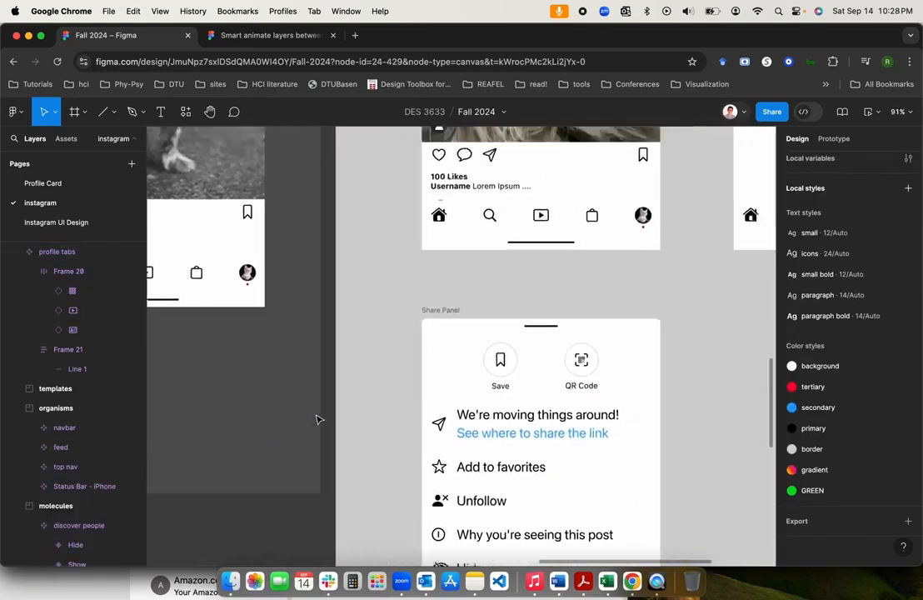
scroll(316, 418, right, 10)
click(413, 387)
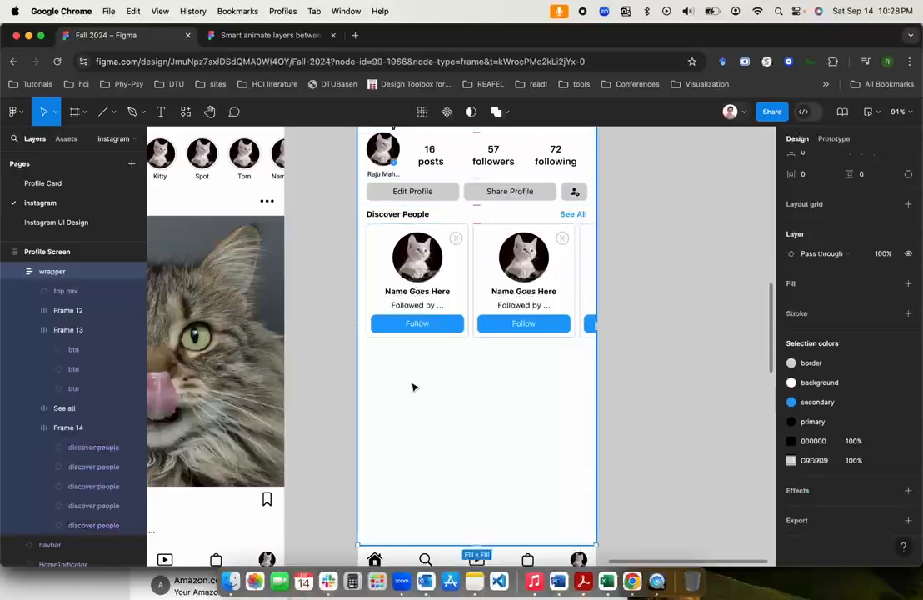
key(ctrl+v)
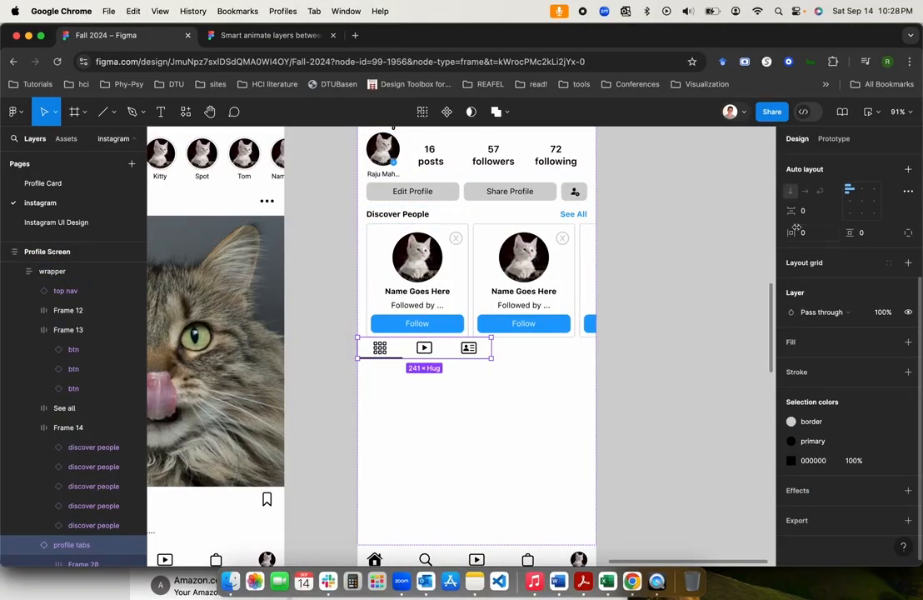
Set the width of the profile tabs instance on the Profile Screen to Fill container
scroll(808, 241, up, 5)
click(815, 252)
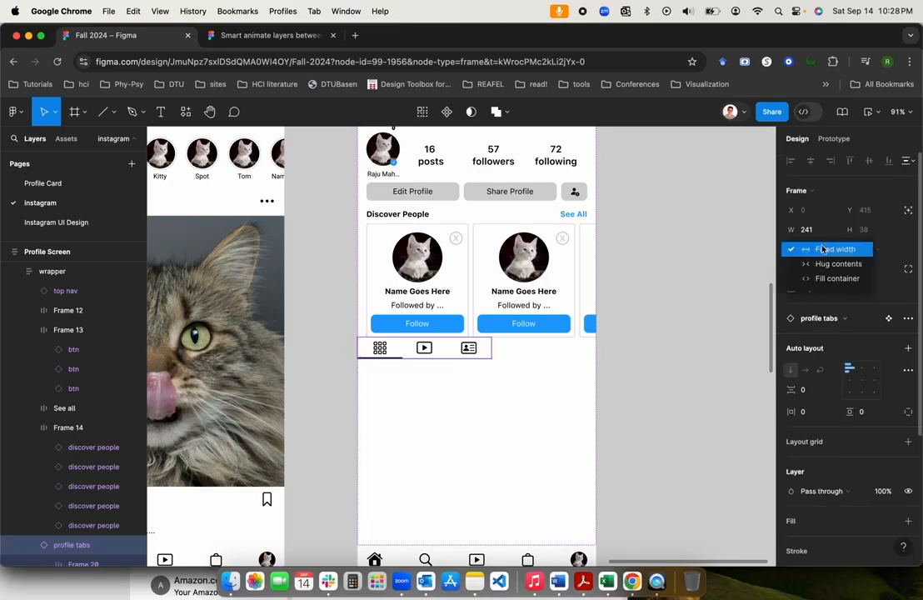
click(829, 277)
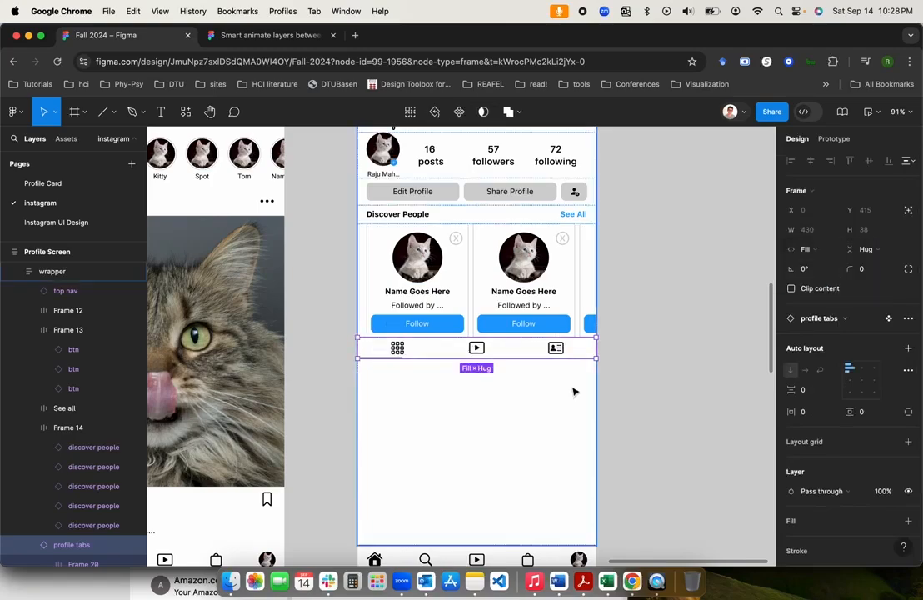
Examine the tab row spacing in the reference profile screenshot and compare it with the Profile Screen
scroll(574, 389, up, 5)
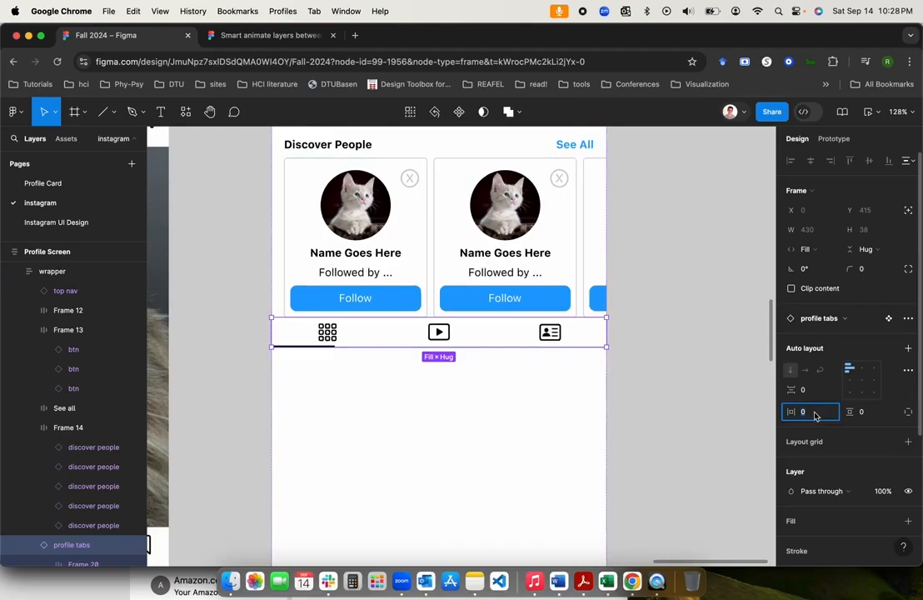
click(507, 391)
scroll(479, 398, down, 5)
scroll(476, 400, up, 5)
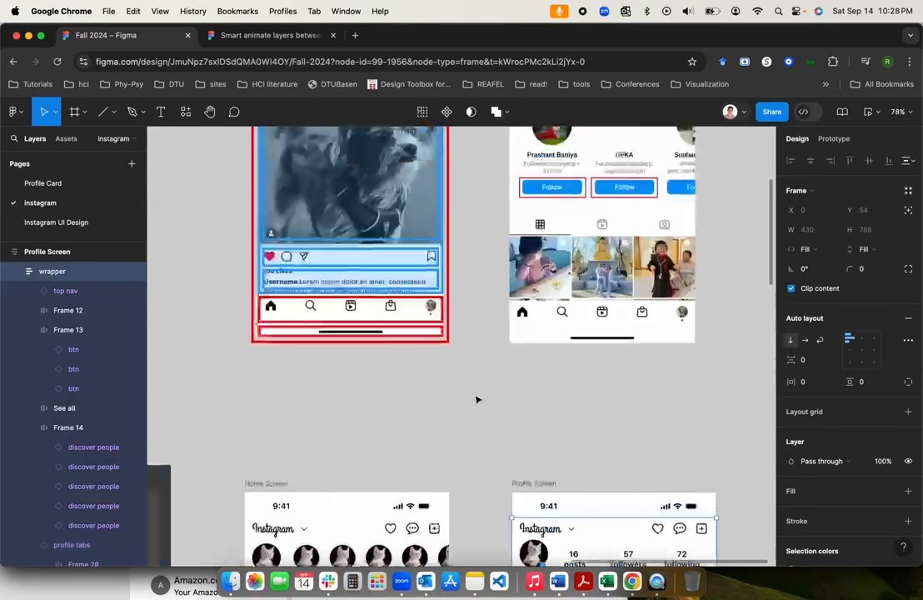
scroll(477, 400, up, 5)
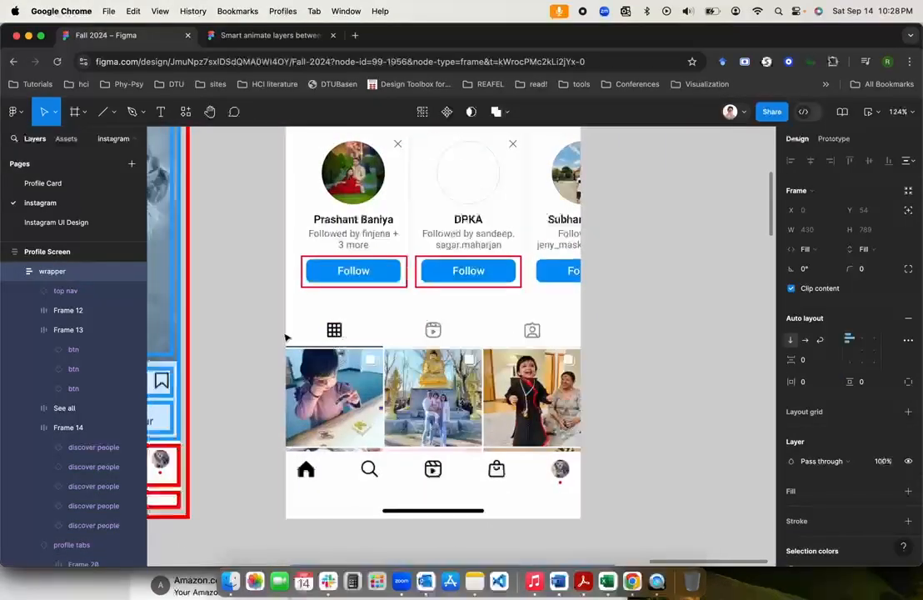
scroll(361, 388, down, 5)
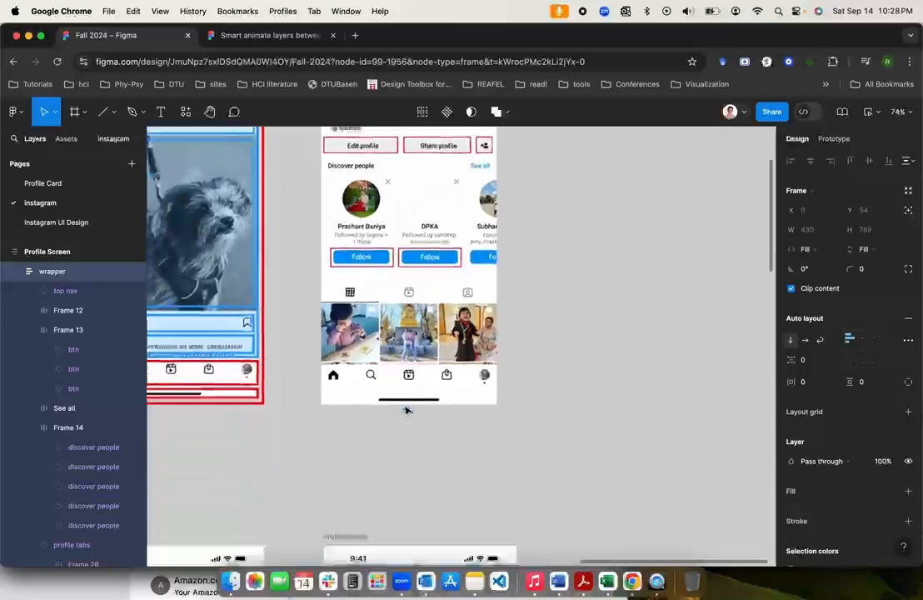
scroll(407, 409, up, 3)
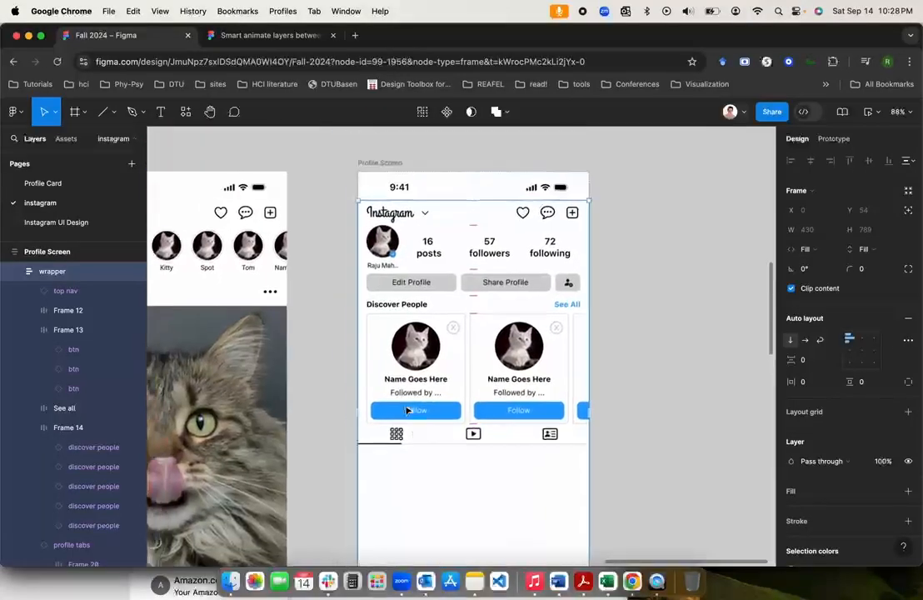
scroll(407, 410, down, 5)
scroll(407, 410, up, 6)
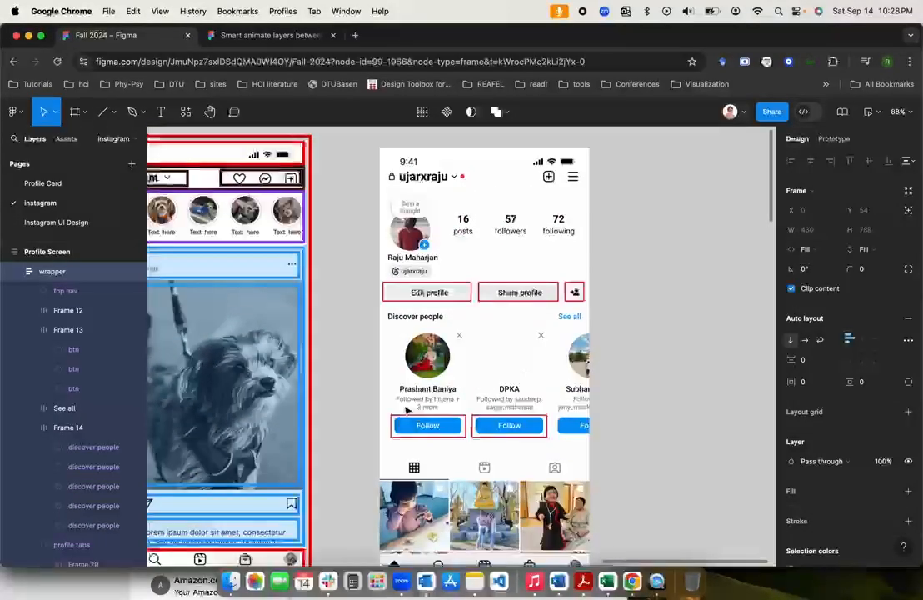
scroll(407, 409, down, 5)
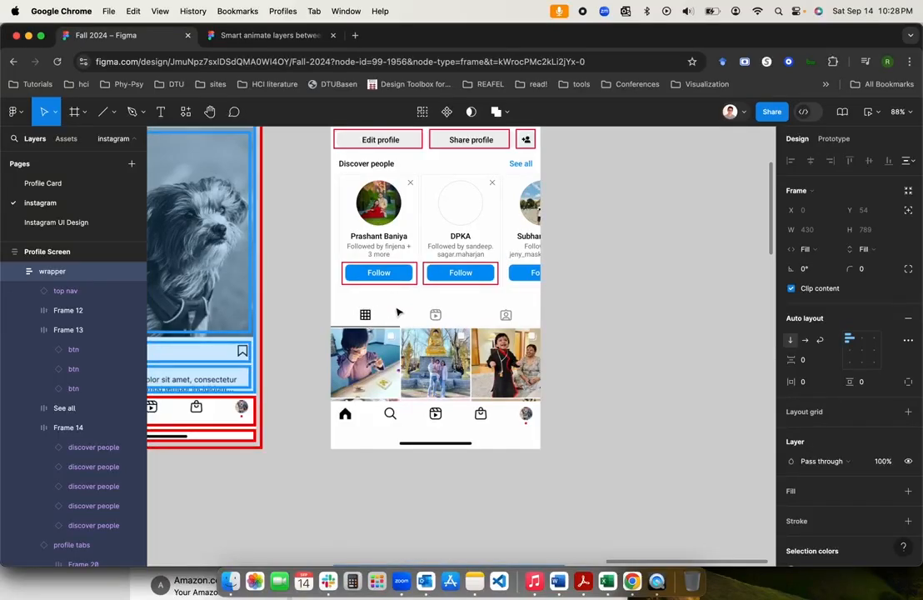
scroll(402, 353, down, 5)
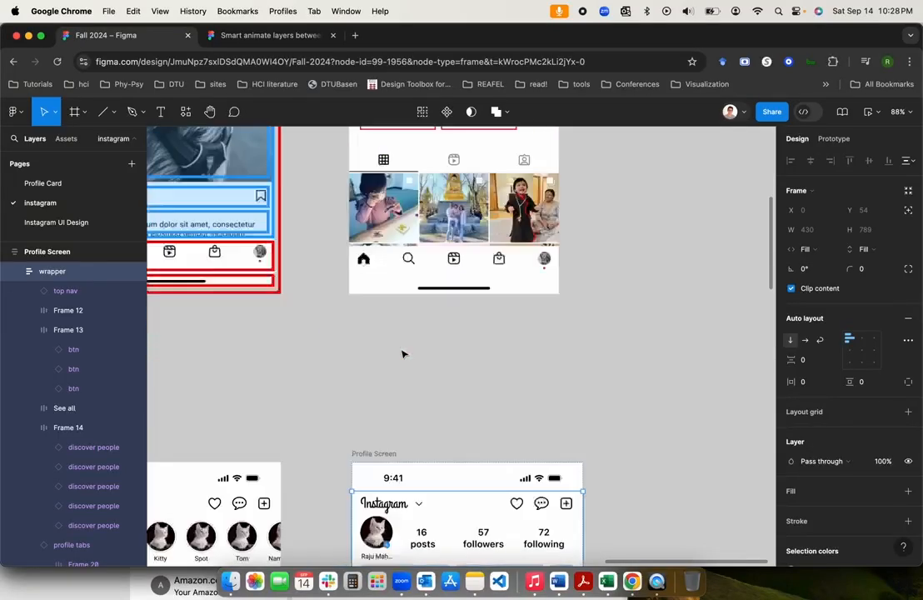
Set the icon row's padding (Frame 20) in the main profile tabs component to 16 at the top and 8 at the bottom
scroll(408, 279, right, 3)
scroll(399, 284, left, 3)
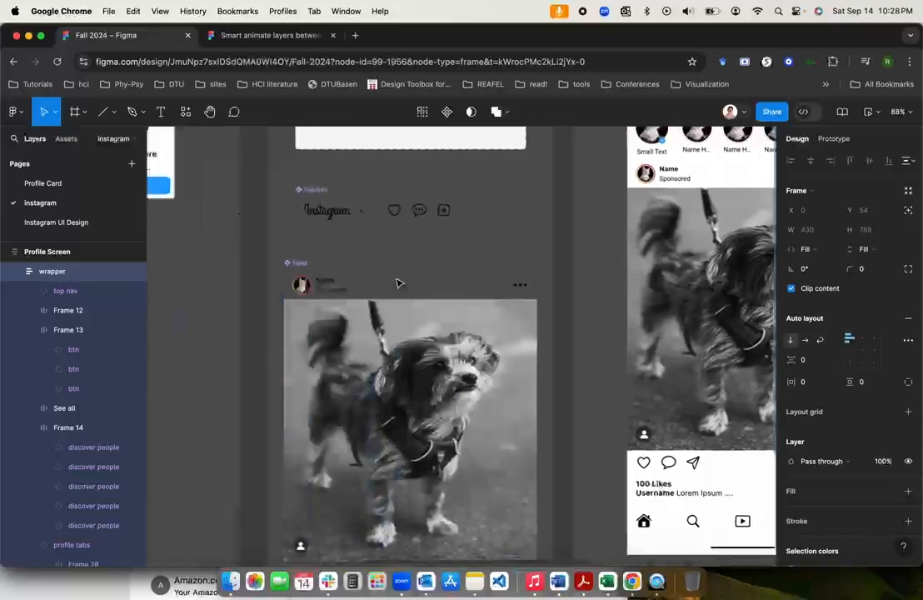
scroll(399, 283, down, 5)
scroll(397, 283, up, 5)
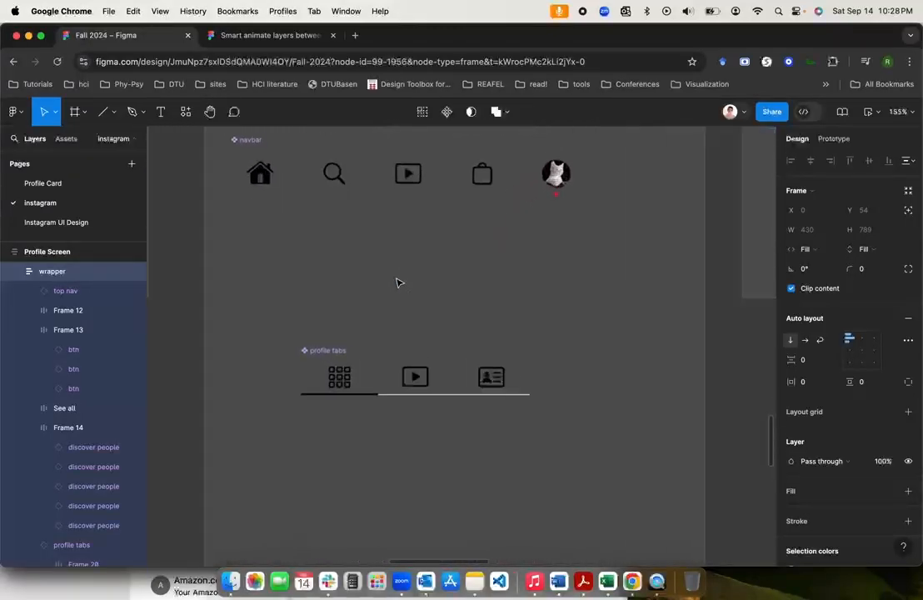
click(341, 375)
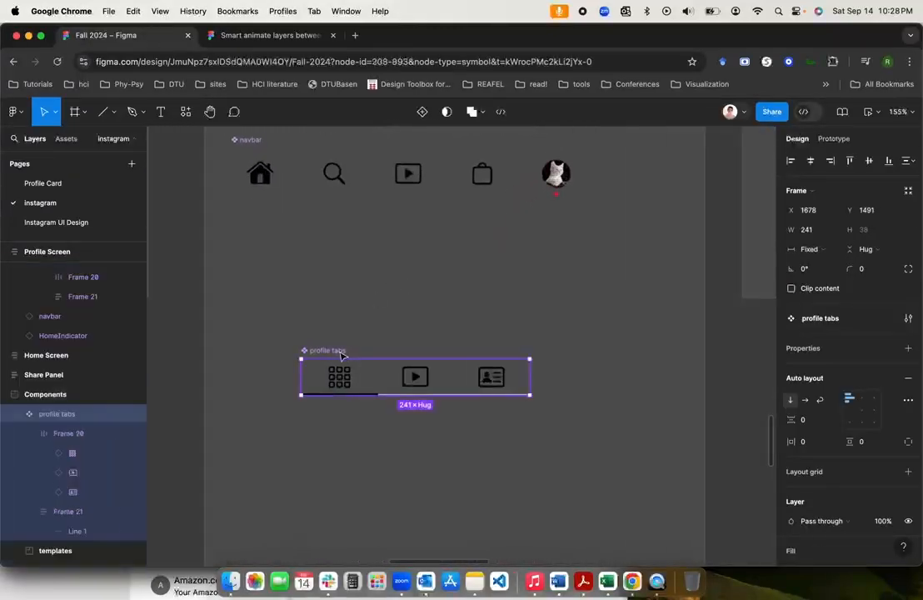
click(65, 435)
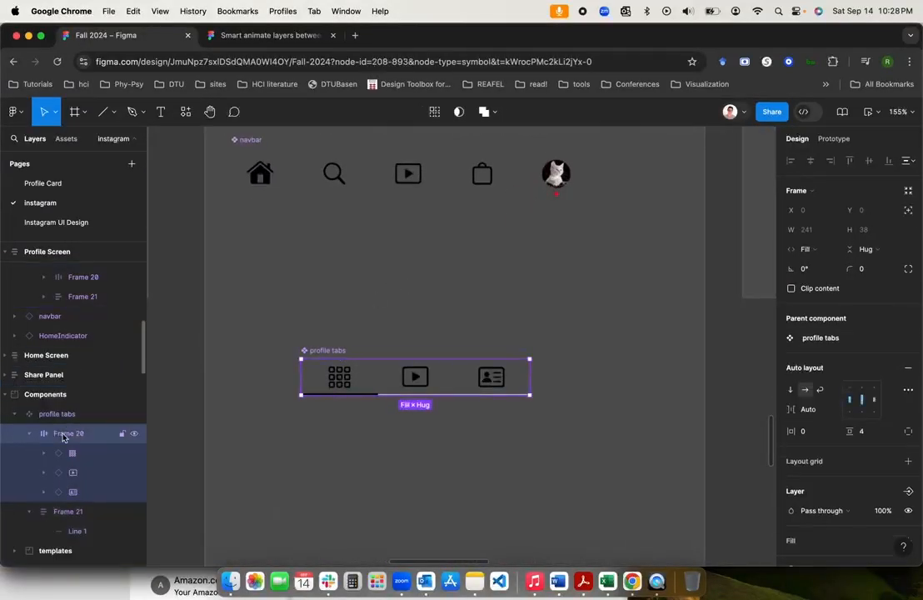
click(908, 431)
click(872, 432)
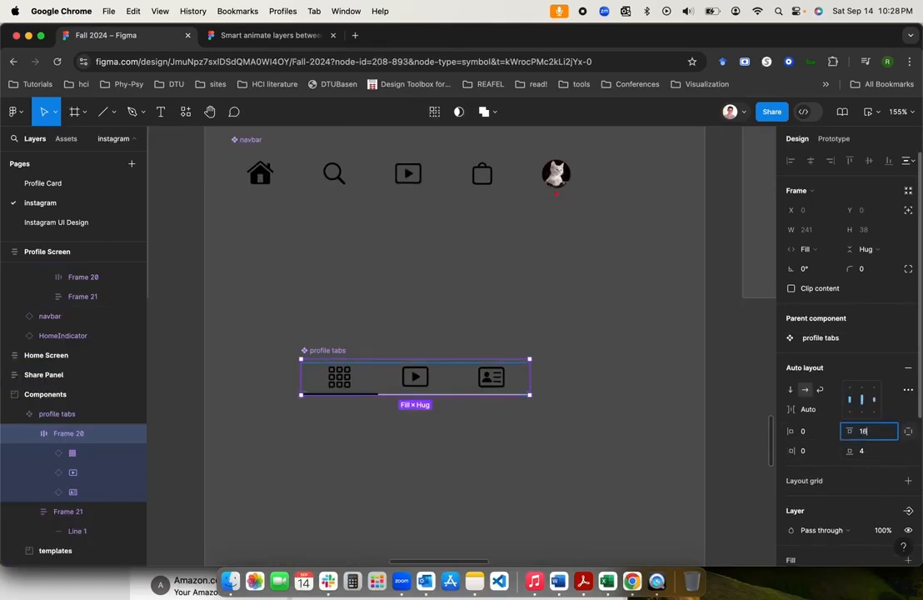
text(16)
key(Return)
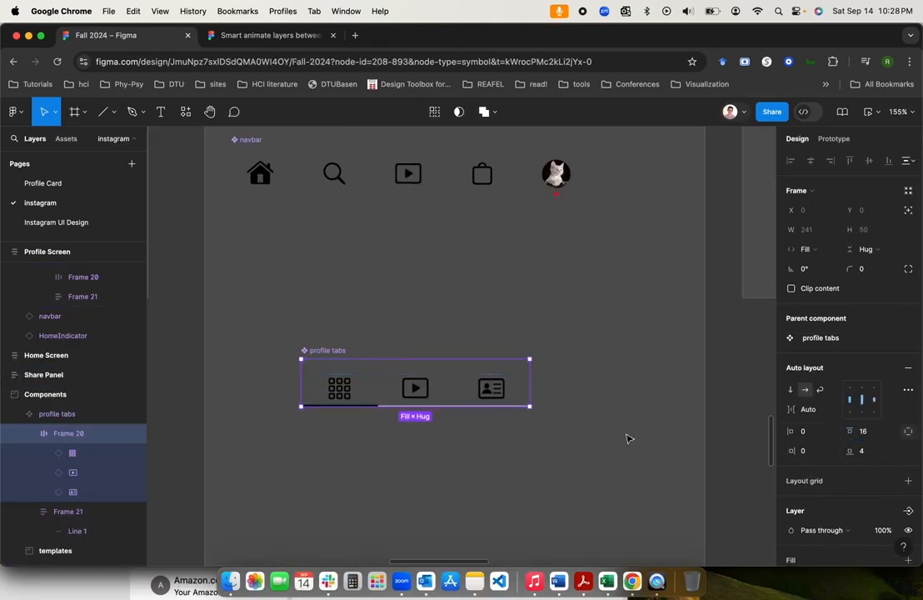
click(869, 451)
text(8)
key(Return)
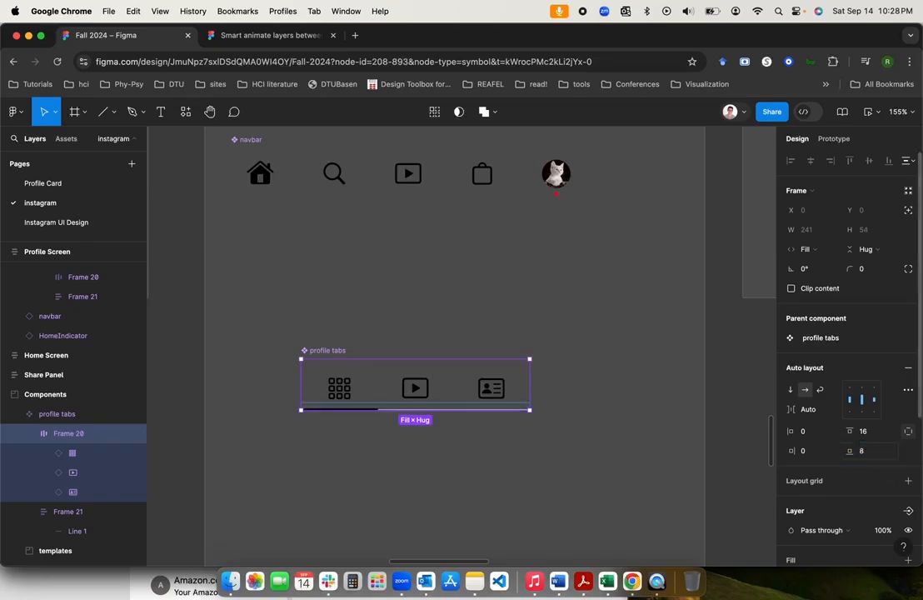
click(389, 455)
Reset all changes on the profile tabs instance in the Profile Screen
scroll(463, 461, down, 5)
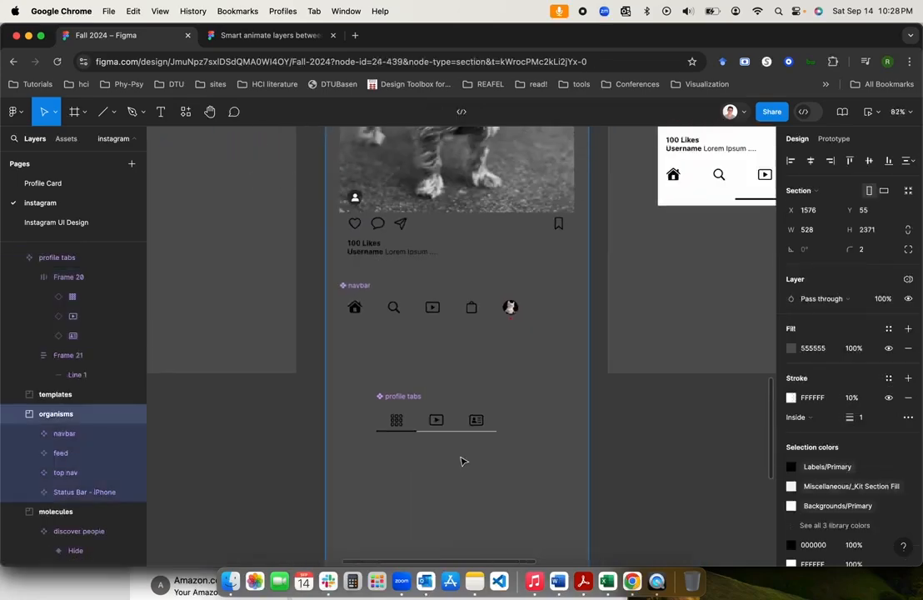
scroll(463, 460, up, 5)
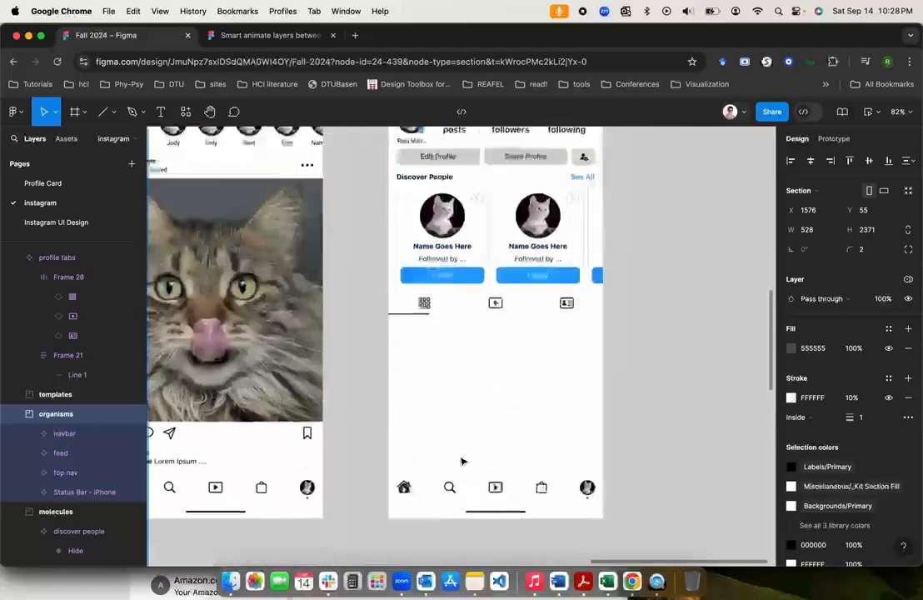
click(418, 336)
right_click(420, 340)
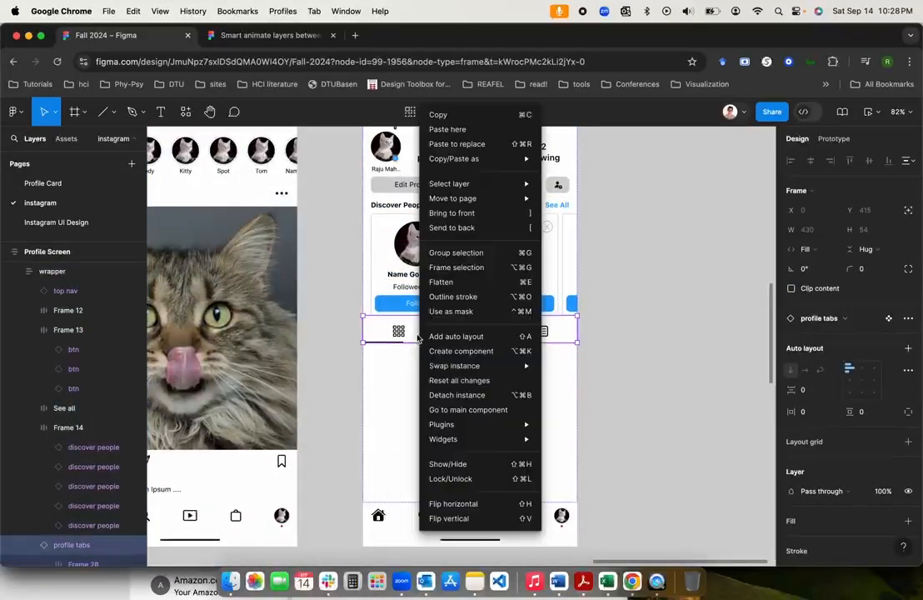
click(479, 383)
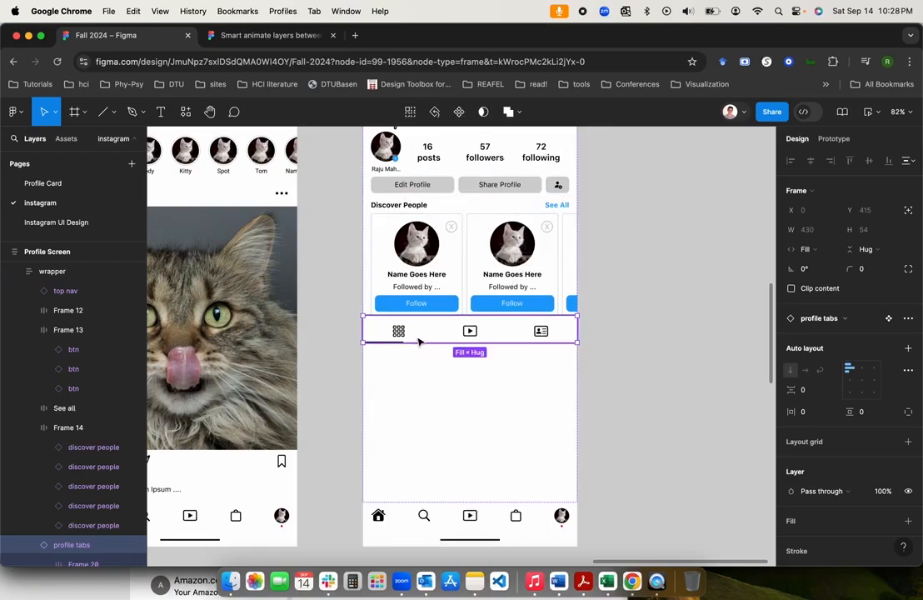
click(593, 357)
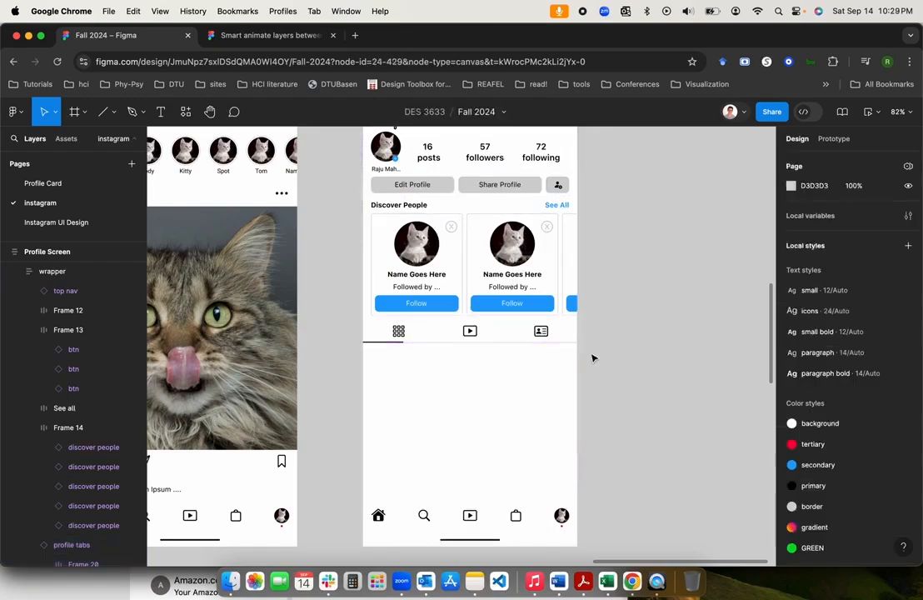
Revert all overrides on the Profile Screen's tab row instance so it follows its main component, and clear the selection
click(434, 333)
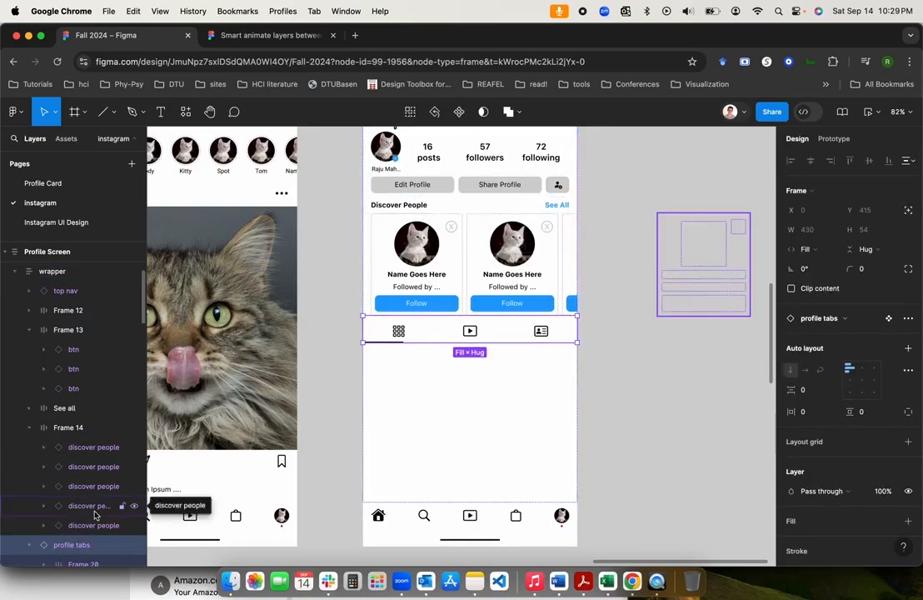
right_click(425, 338)
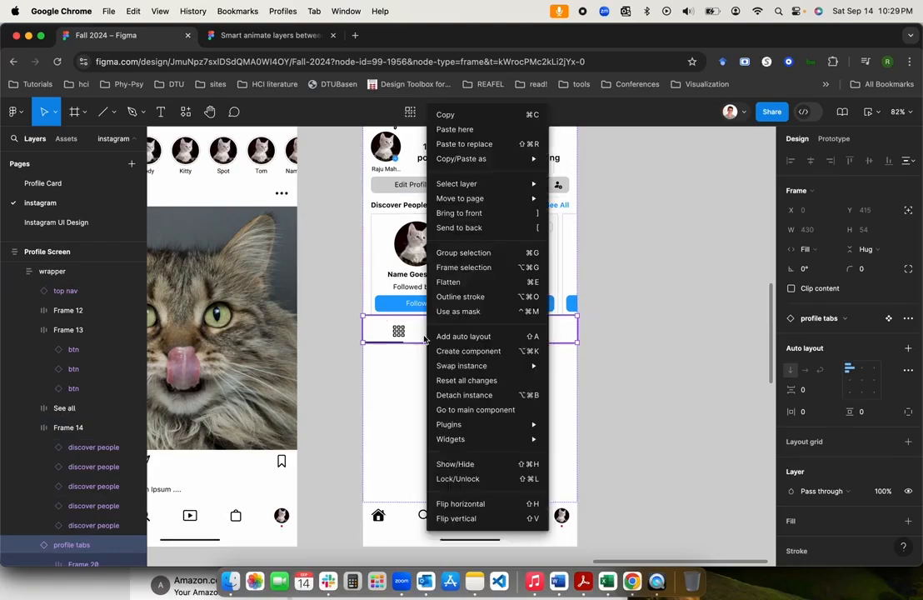
click(468, 381)
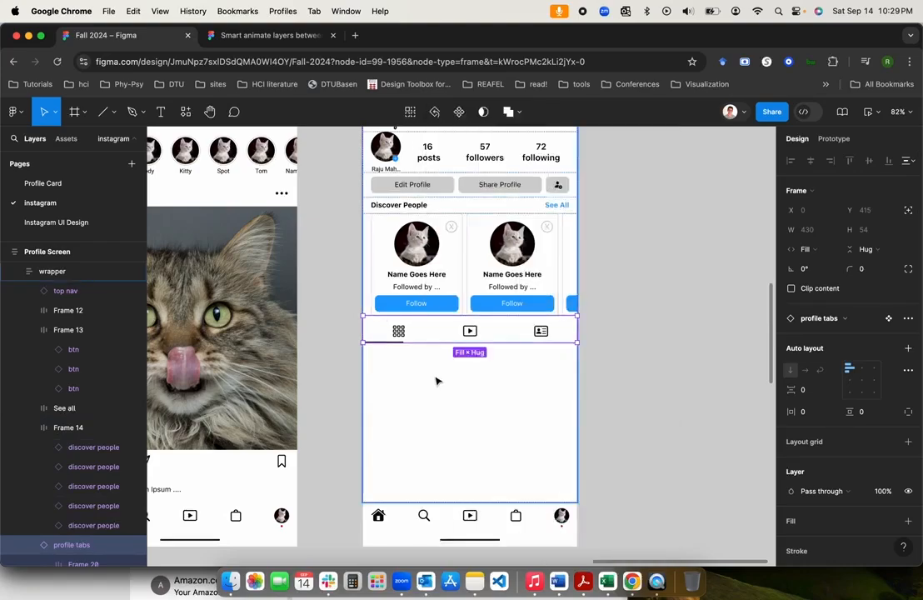
scroll(436, 380, down, 3)
click(587, 388)
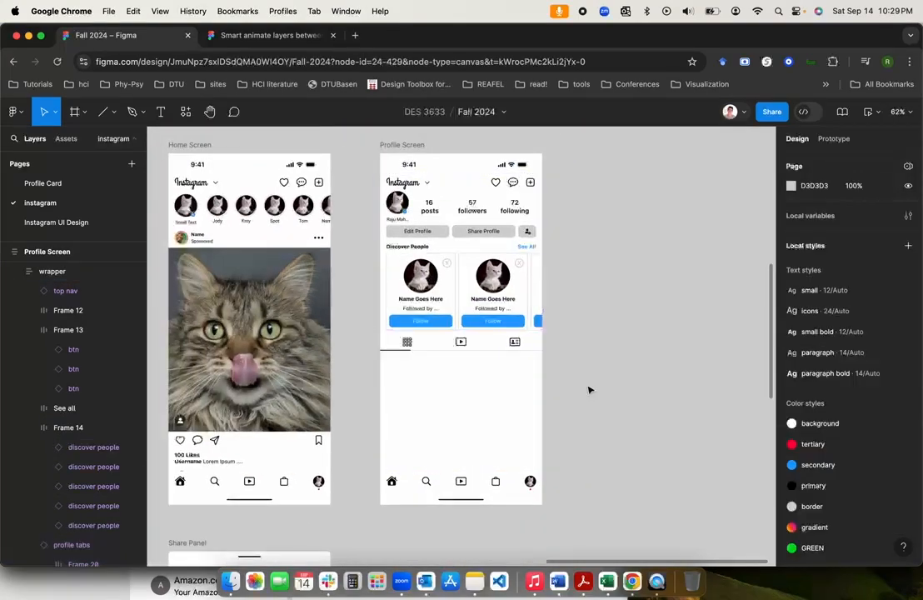
Compare the tab row's vertical spacing in the reference profile screenshot with the Profile Screen
scroll(587, 388, up, 3)
scroll(588, 388, left, 2)
scroll(588, 389, up, 5)
scroll(588, 389, right, 1)
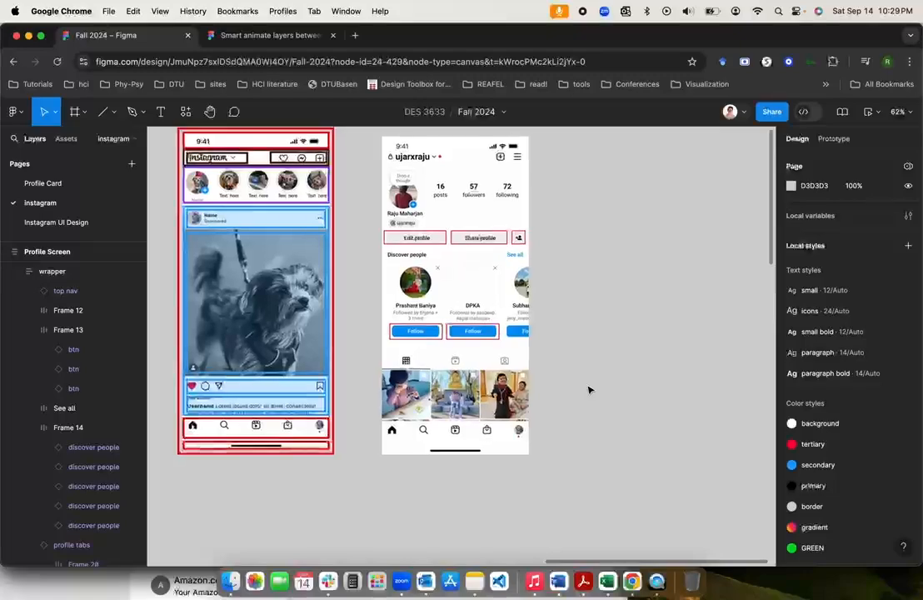
scroll(588, 389, down, 6)
scroll(588, 389, left, 2)
scroll(589, 387, down, 3)
scroll(589, 388, up, 5)
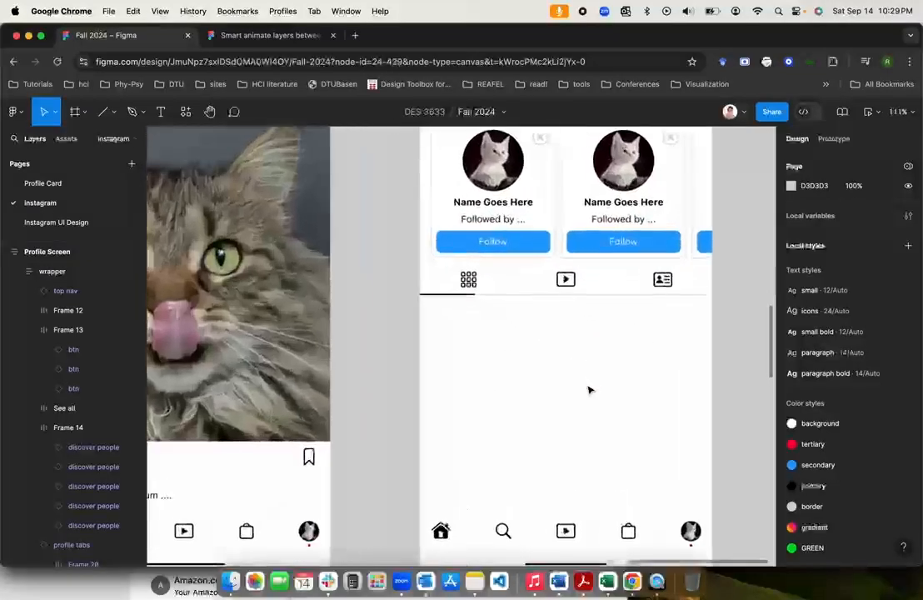
Set the top padding of the icon row (Frame 20) in the main profile tabs component to 24
scroll(510, 321, left, 5)
scroll(513, 323, down, 5)
scroll(513, 324, down, 4)
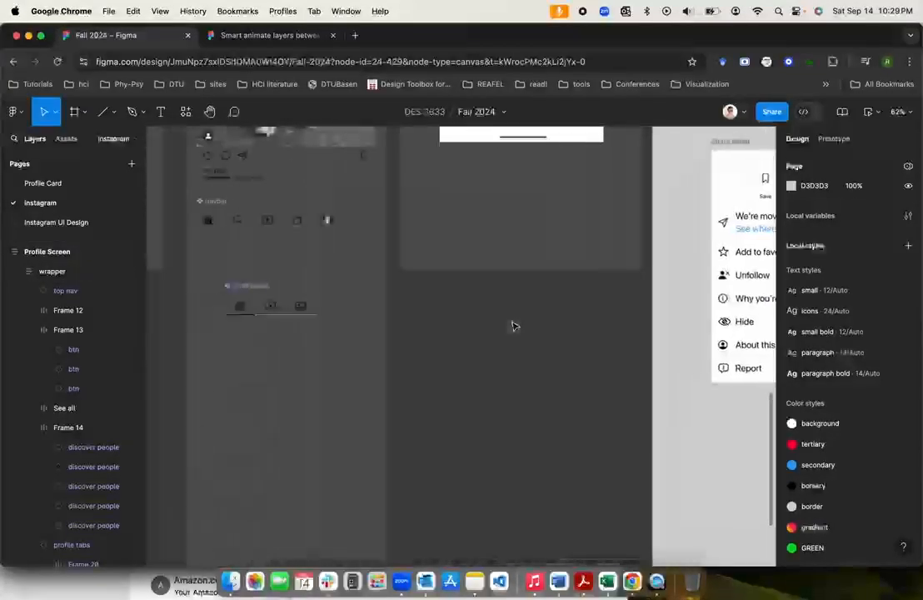
scroll(511, 324, left, 3)
click(466, 310)
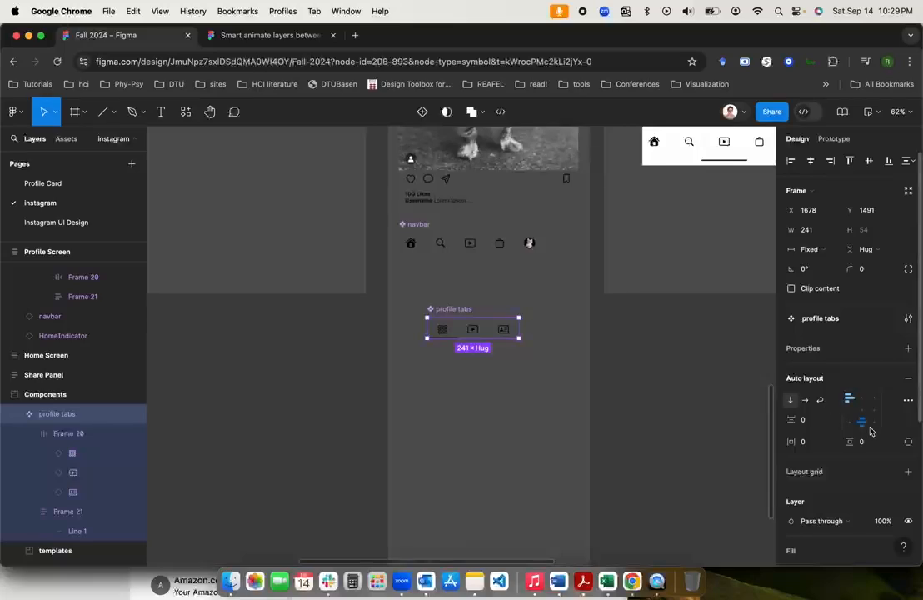
click(65, 434)
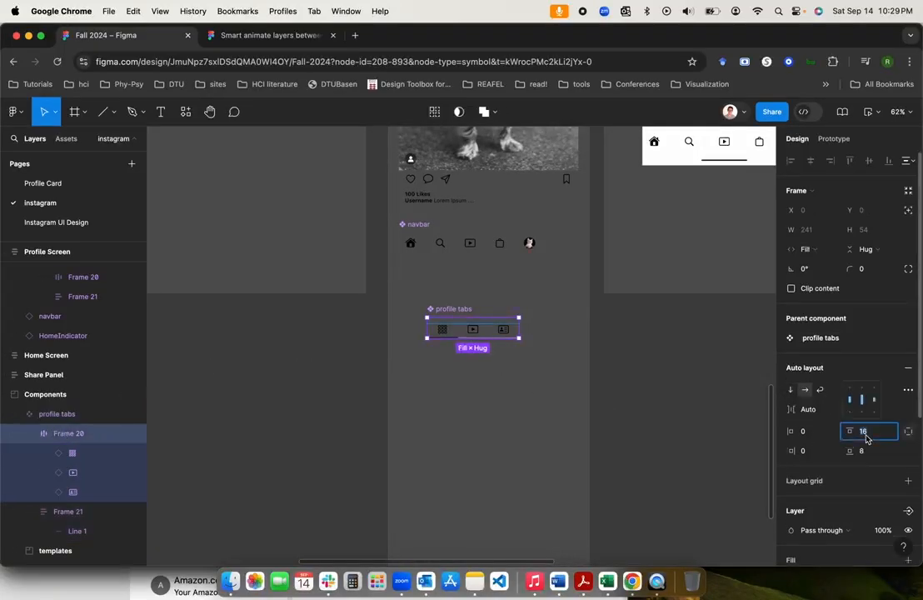
key(Return)
click(717, 430)
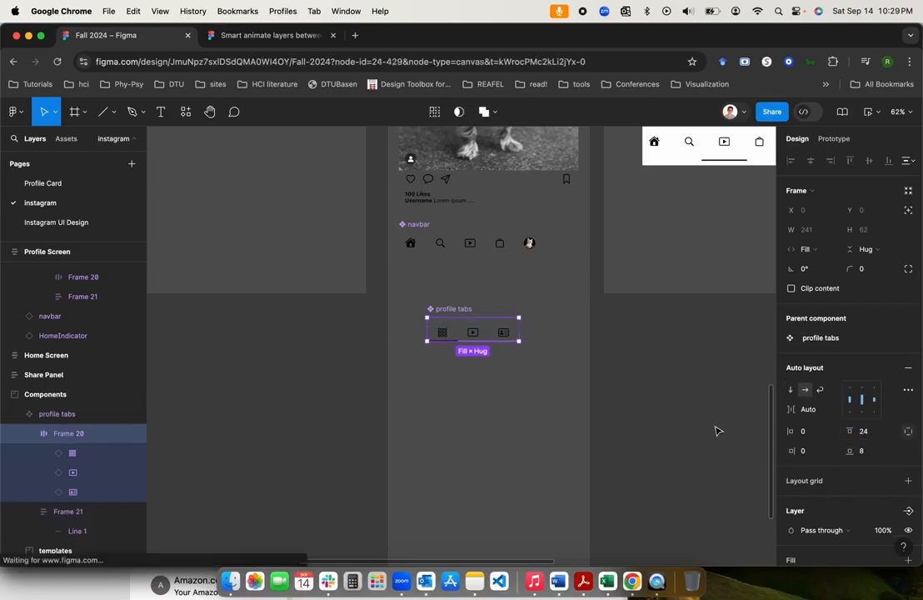
Examine the tab row on the Profile Screen, checking the icon spacing and the underline beneath the grid icon
scroll(655, 404, up, 6)
scroll(654, 403, right, 6)
scroll(655, 404, down, 5)
scroll(655, 404, right, 2)
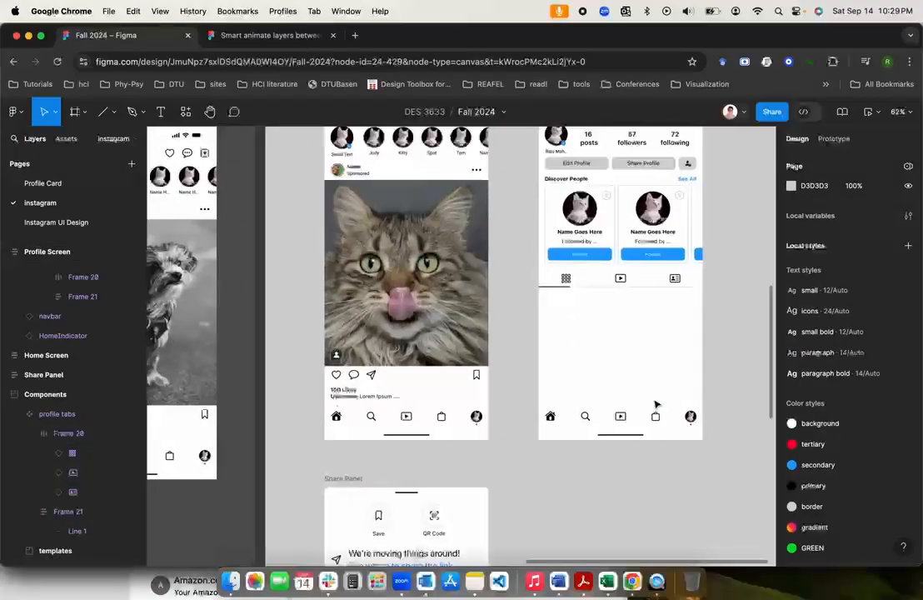
click(592, 276)
click(634, 300)
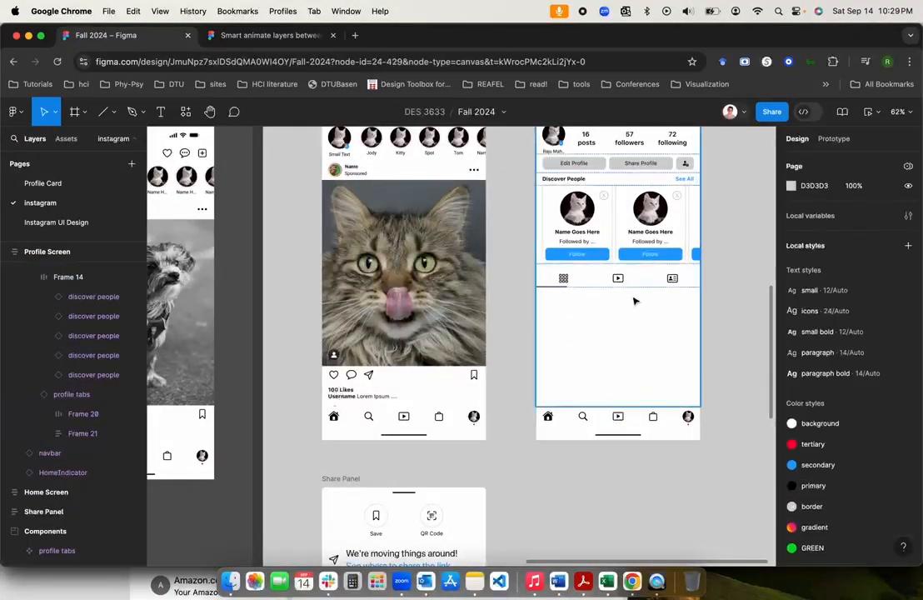
scroll(634, 301, up, 5)
scroll(621, 301, up, 2)
scroll(621, 301, left, 1)
click(505, 338)
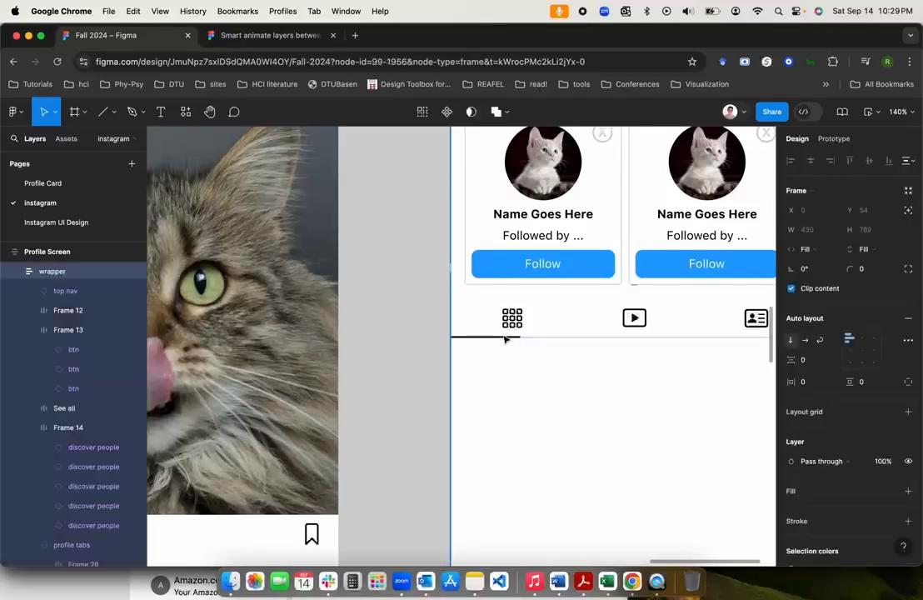
click(511, 336)
click(551, 322)
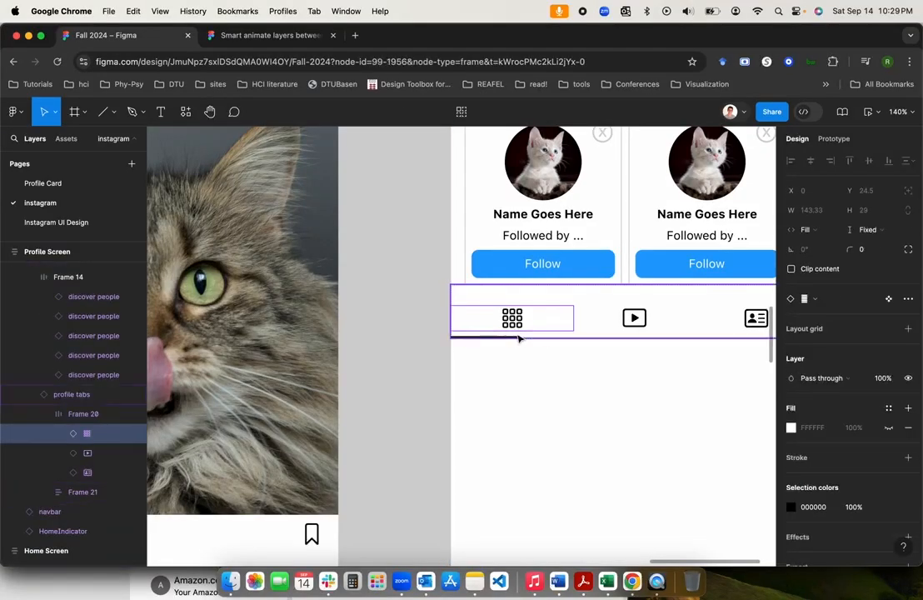
Try setting the underline frame (Frame 21) in the profile tabs instance to Fill container width and inspect its Line 1
click(88, 493)
scroll(527, 344, up, 3)
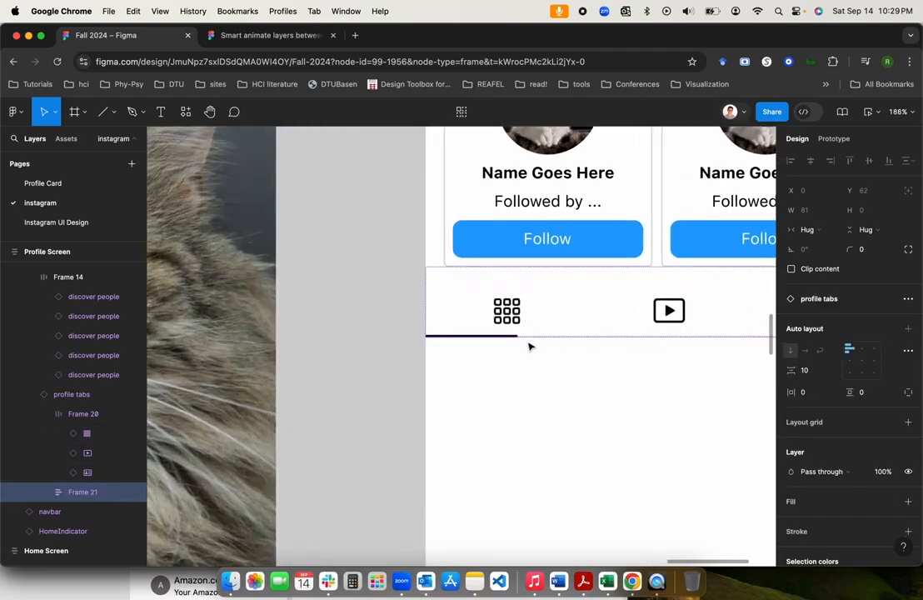
scroll(527, 344, up, 2)
scroll(528, 344, down, 4)
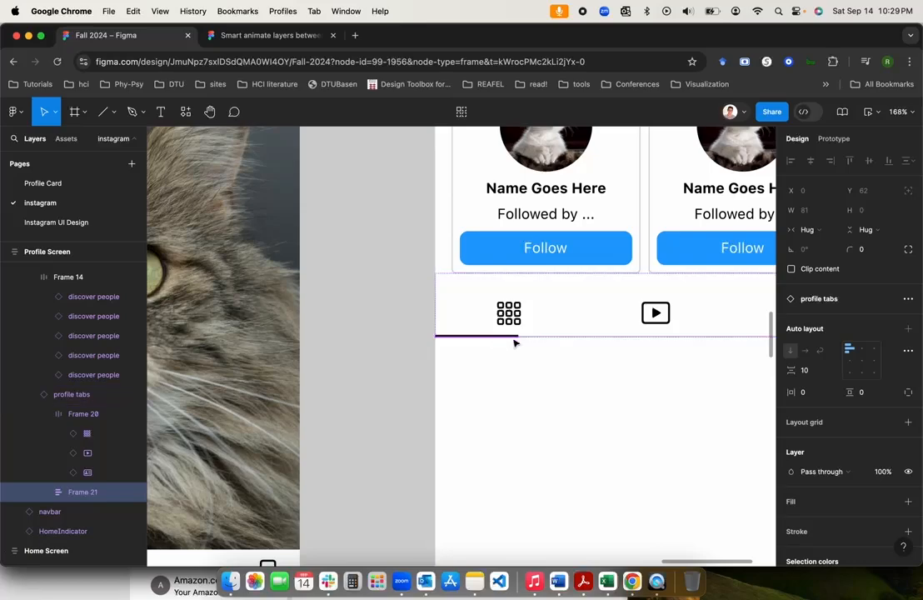
scroll(546, 342, right, 5)
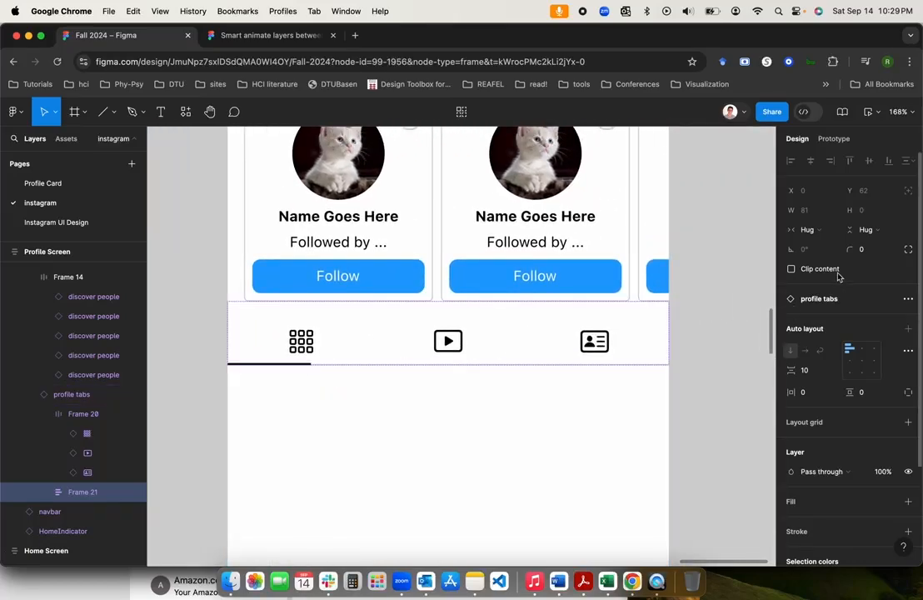
click(808, 230)
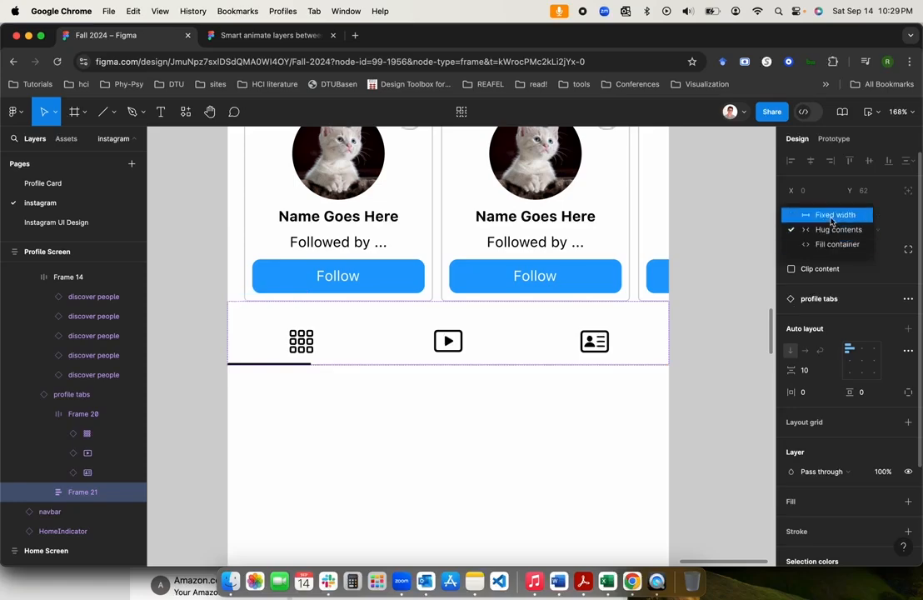
click(831, 244)
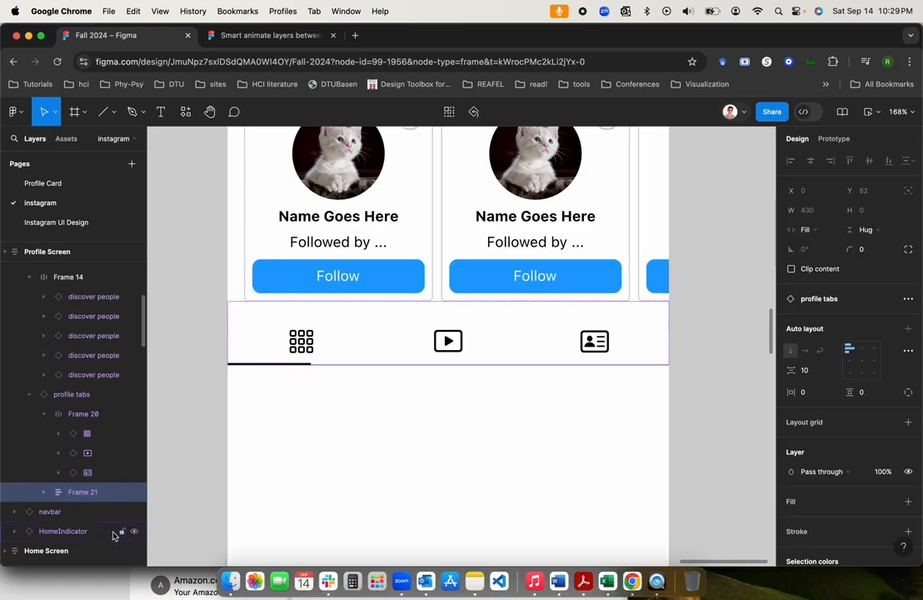
click(42, 493)
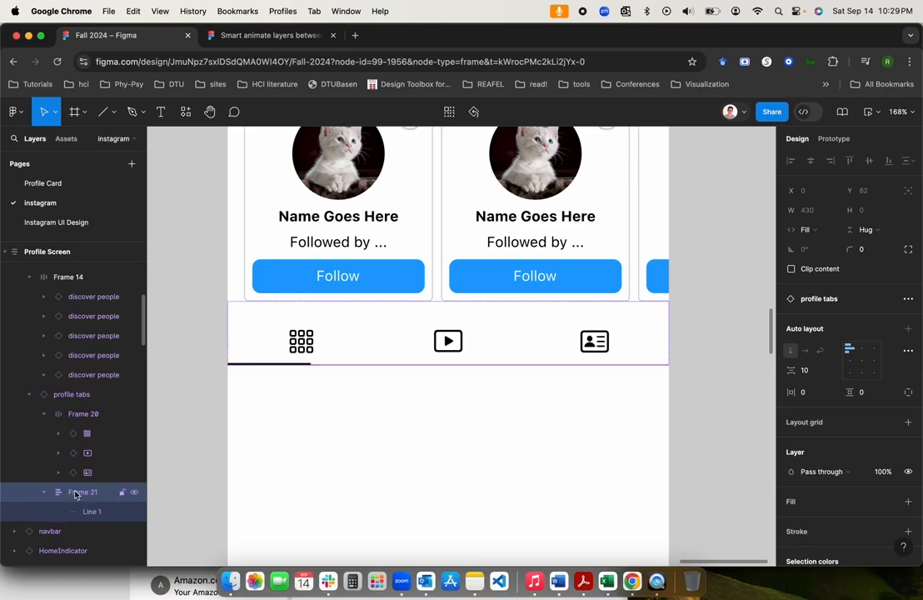
click(92, 511)
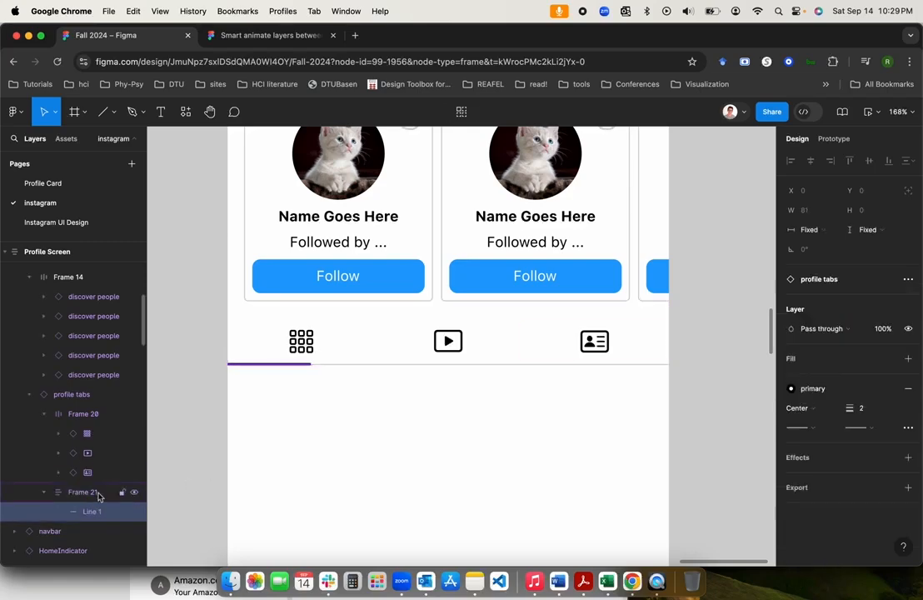
Compare the width of the grid icon's tab cell with the width of the underline frame (Frame 21)
click(90, 496)
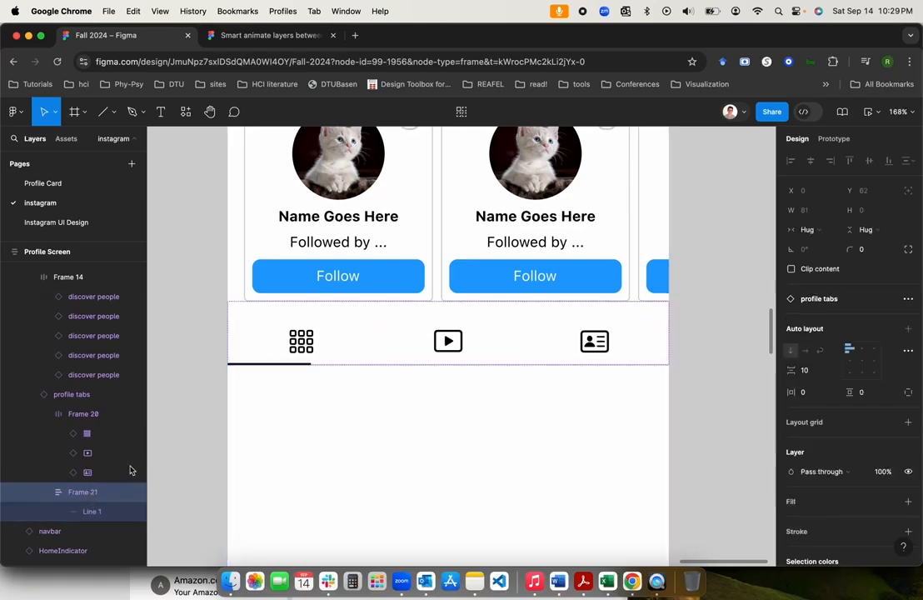
click(298, 344)
double_click(298, 344)
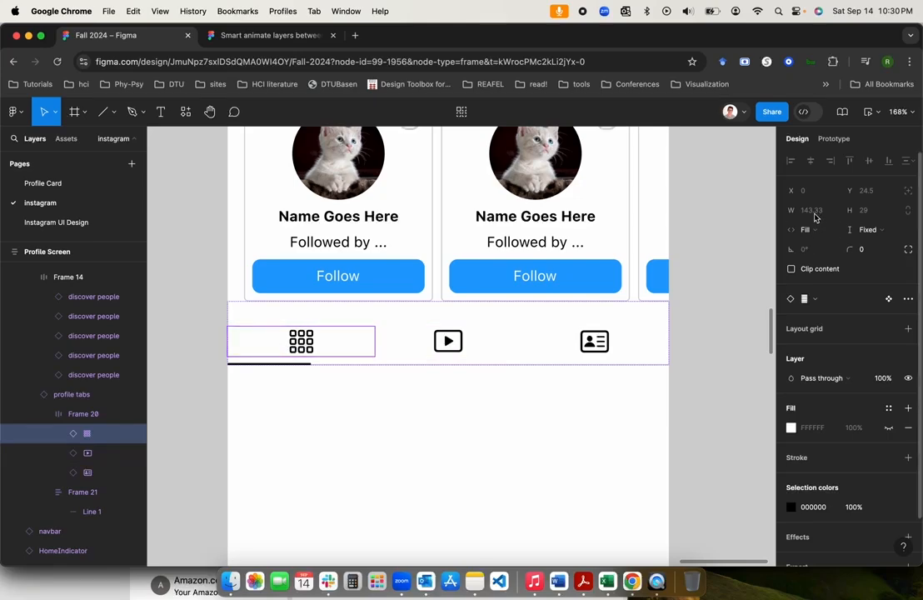
click(80, 493)
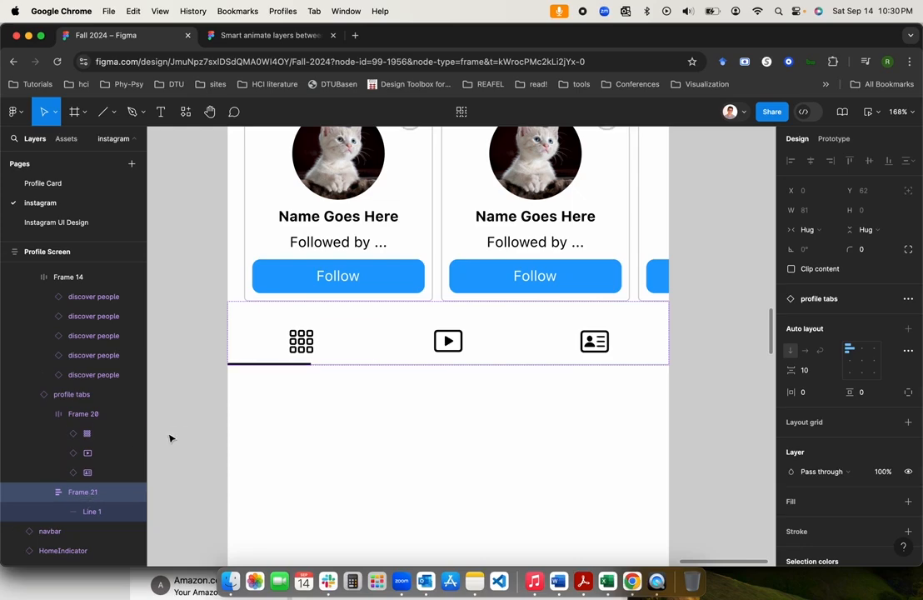
click(92, 434)
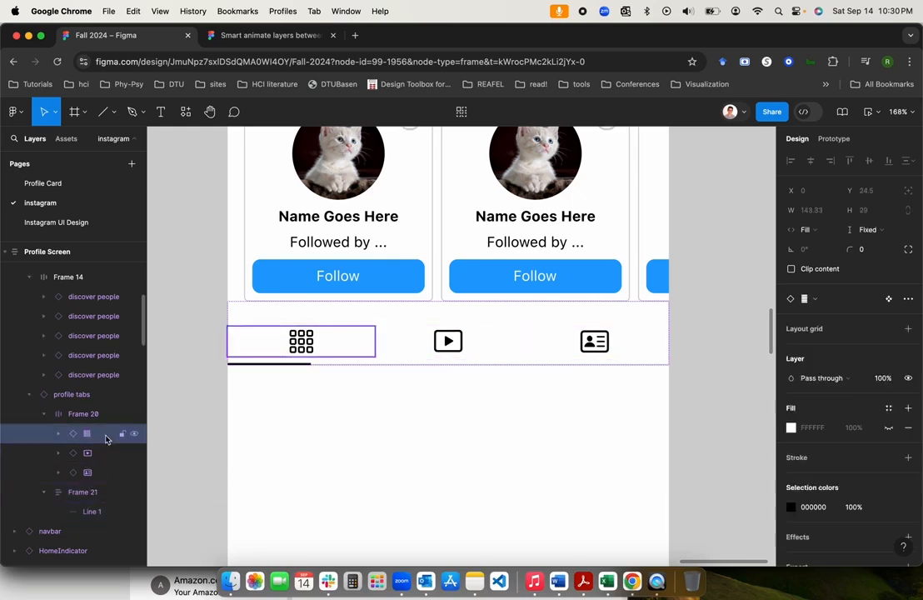
click(97, 493)
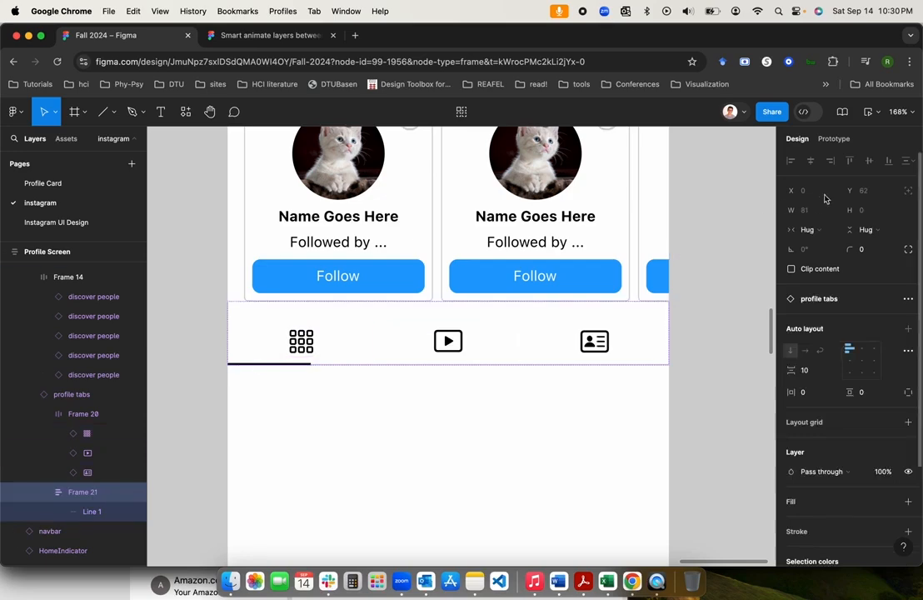
Try a Fixed width on the underline frame (Frame 21) in the profile tabs instance and check its Line 1
click(809, 229)
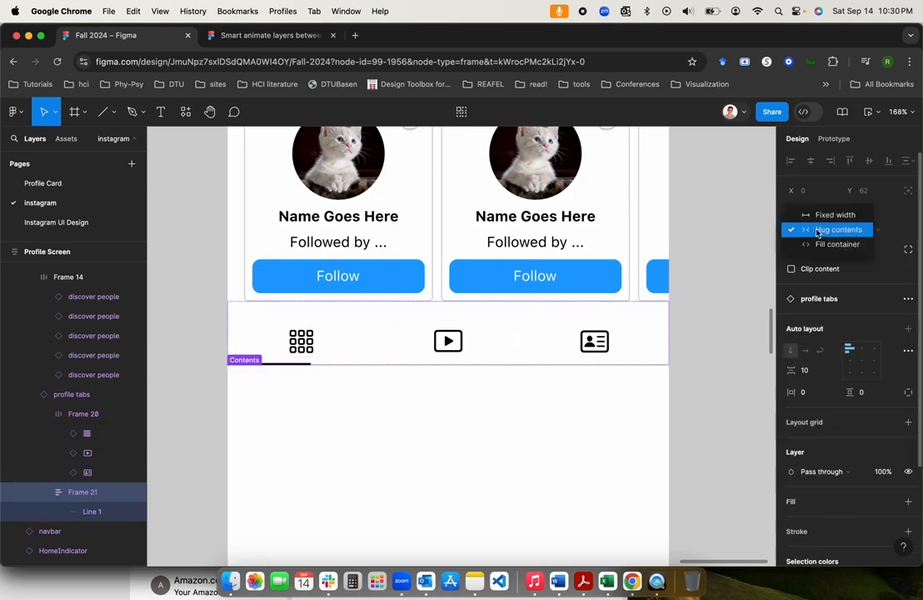
click(833, 214)
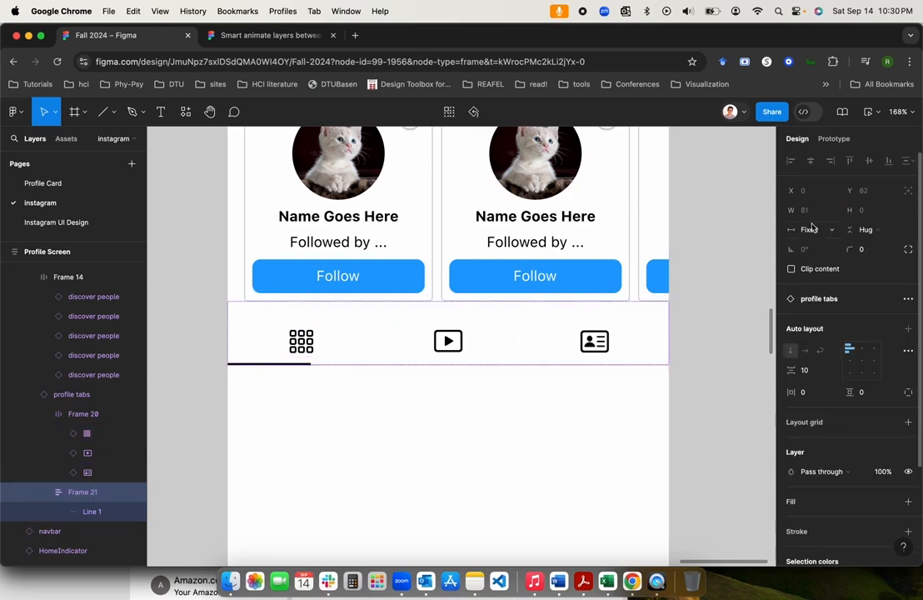
click(88, 512)
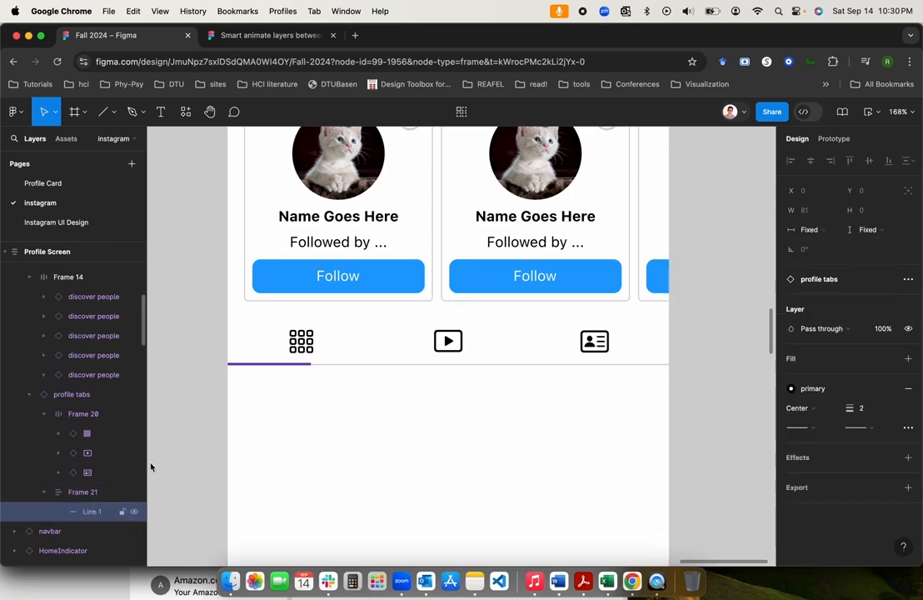
scroll(178, 491, left, 3)
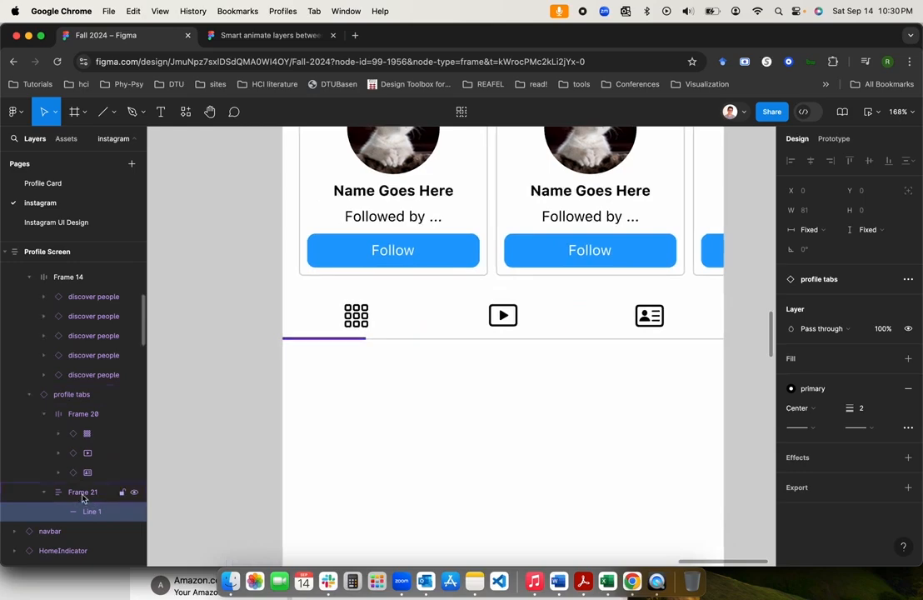
click(80, 491)
Go to the main profile tabs component from the instance and widen it to 367
click(333, 322)
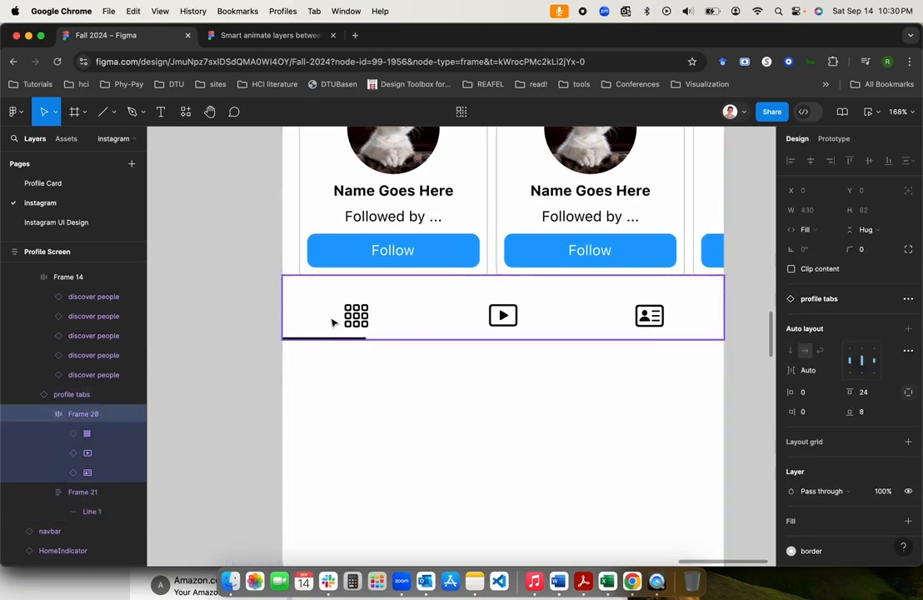
right_click(332, 322)
click(412, 442)
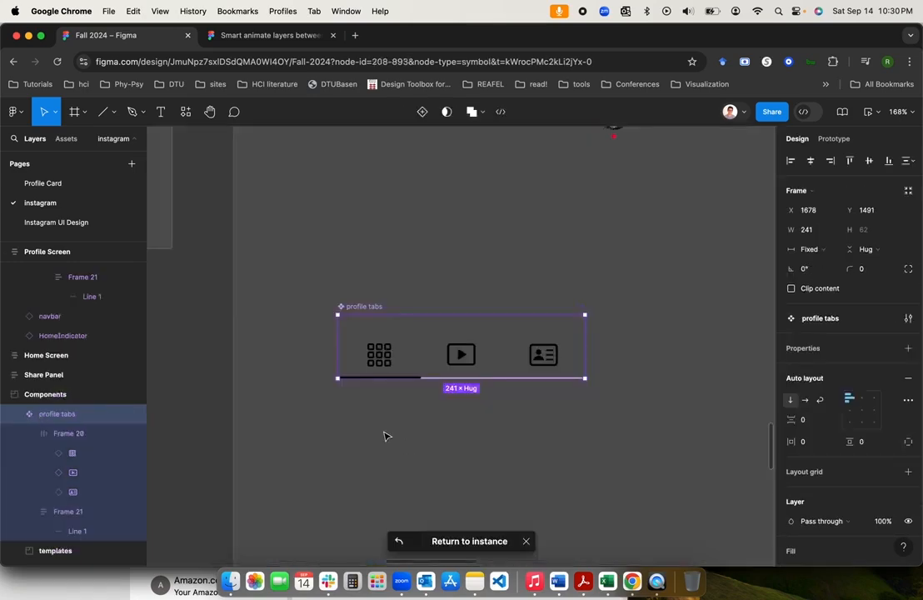
drag(585, 343, 685, 342)
scroll(83, 529, down, 2)
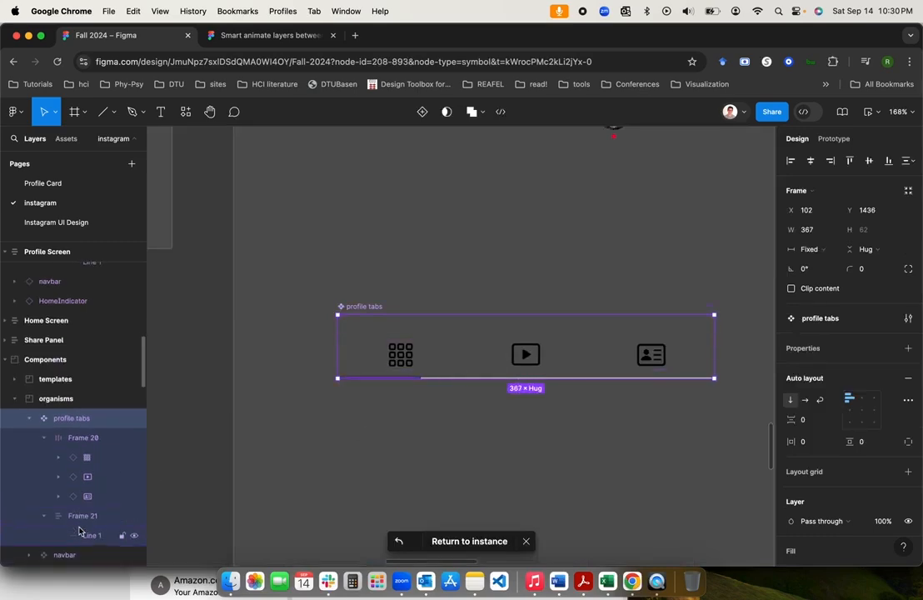
Set the underline frame (Frame 21) in the main profile tabs component to a Fixed width of 143.33
click(82, 515)
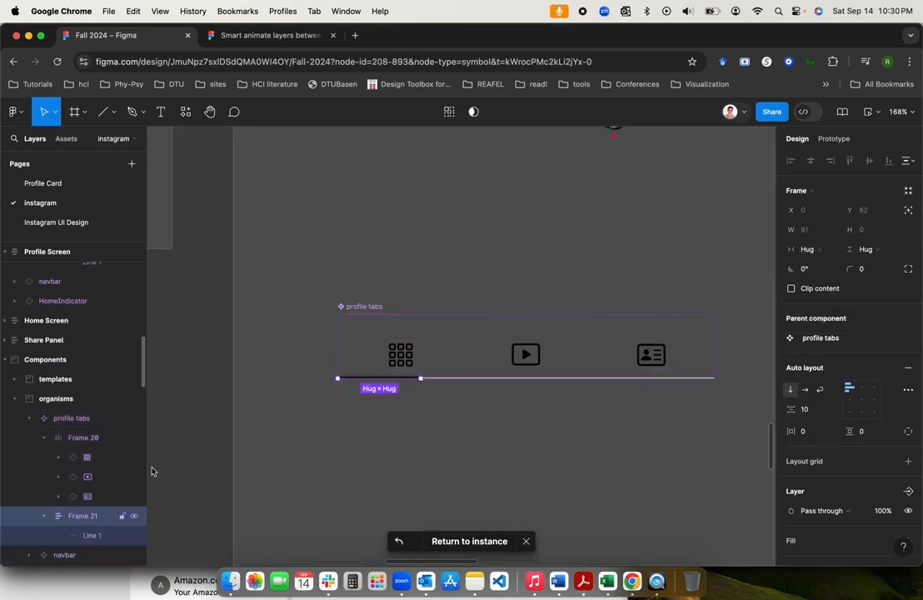
click(809, 249)
click(832, 238)
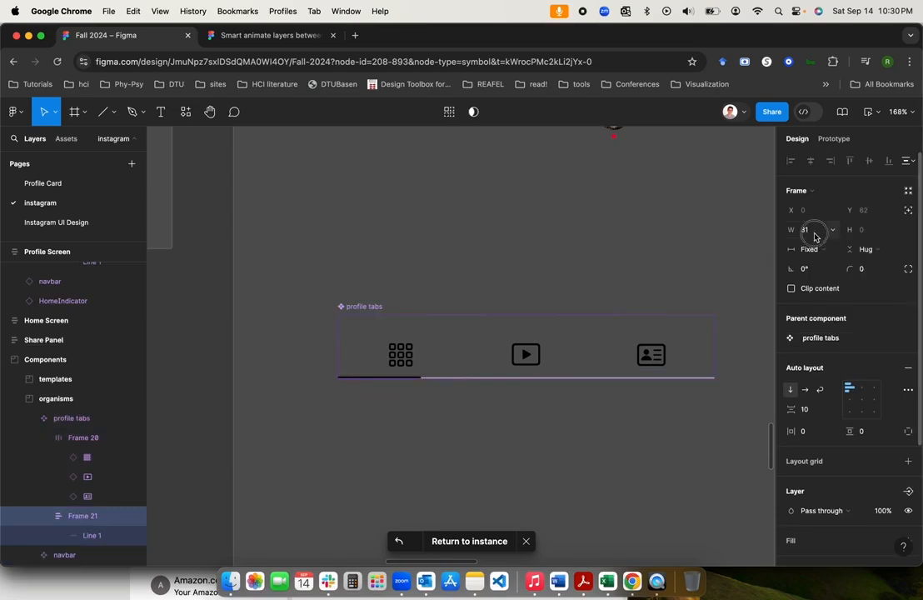
click(815, 237)
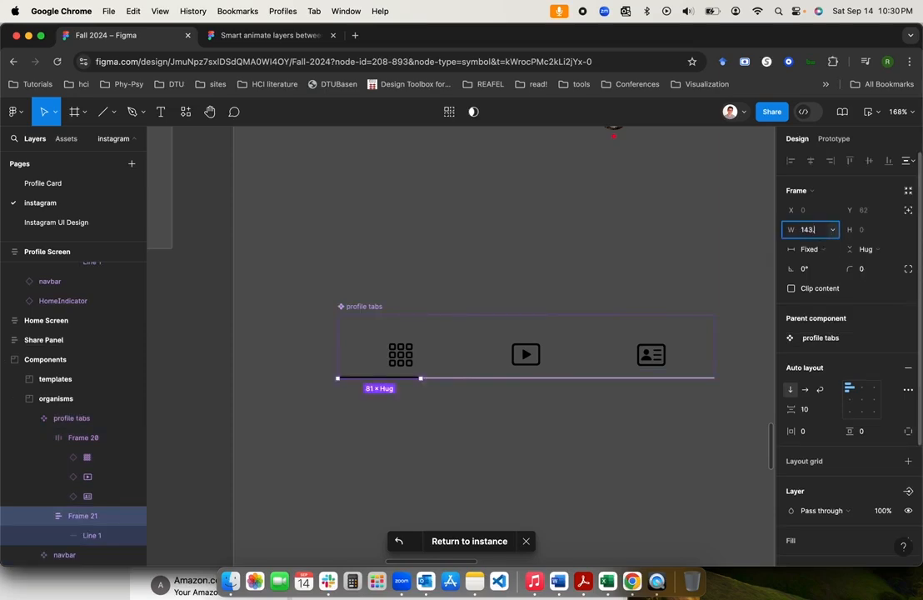
key(Return)
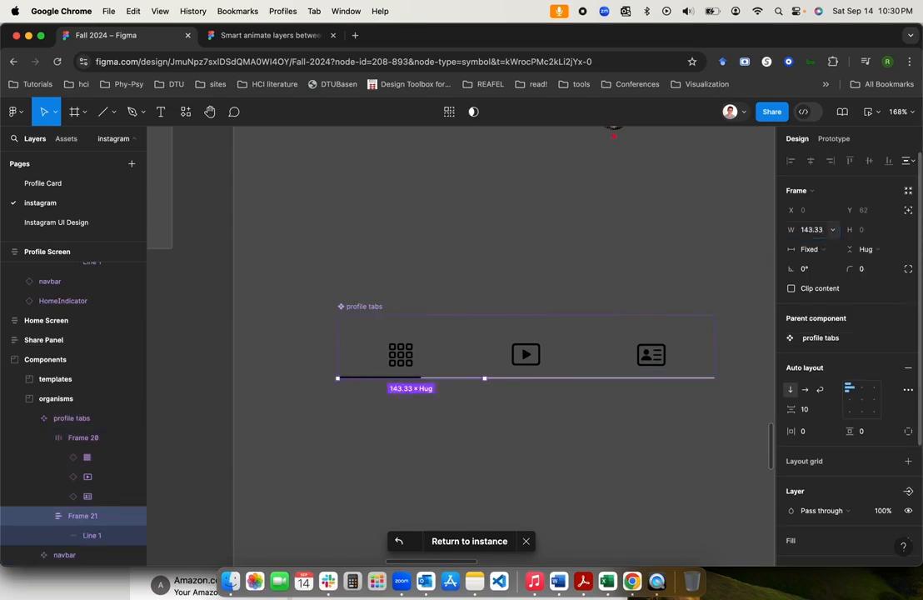
Set Line 1 inside the main component's underline frame to Fill container width
click(98, 536)
click(824, 231)
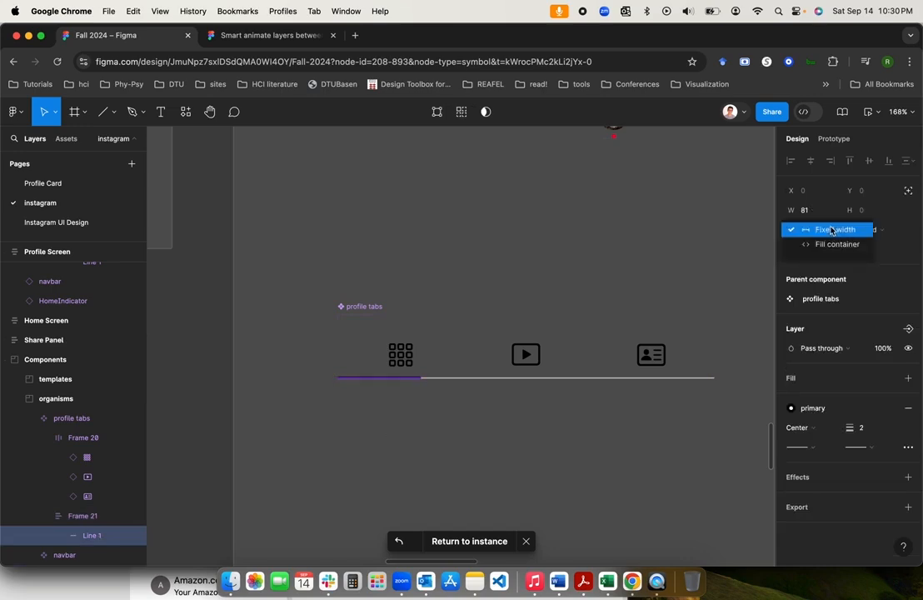
click(837, 245)
Examine the profile tabs instance on the Profile Screen, checking the underline's width against the grid icon's tab
scroll(548, 458, down, 3)
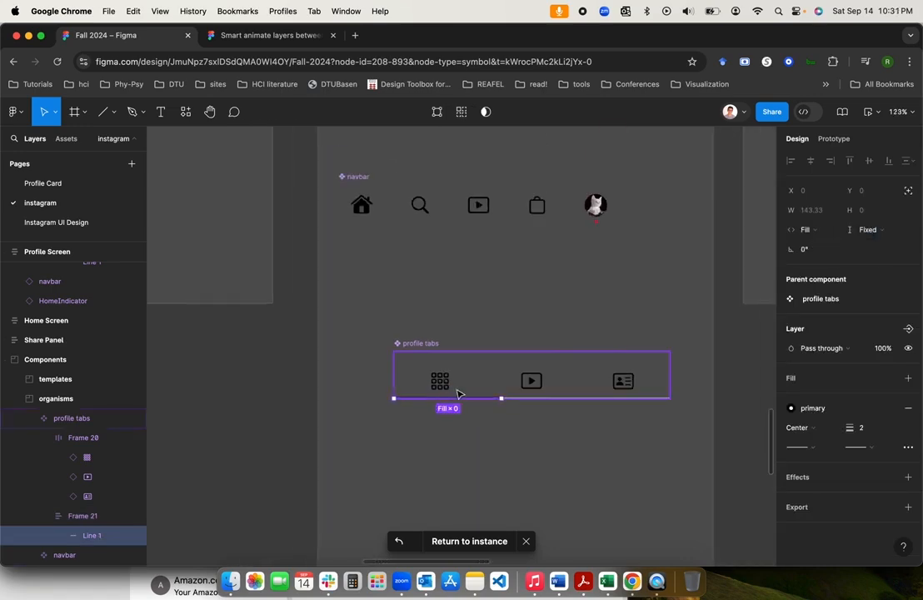
scroll(490, 381, right, 15)
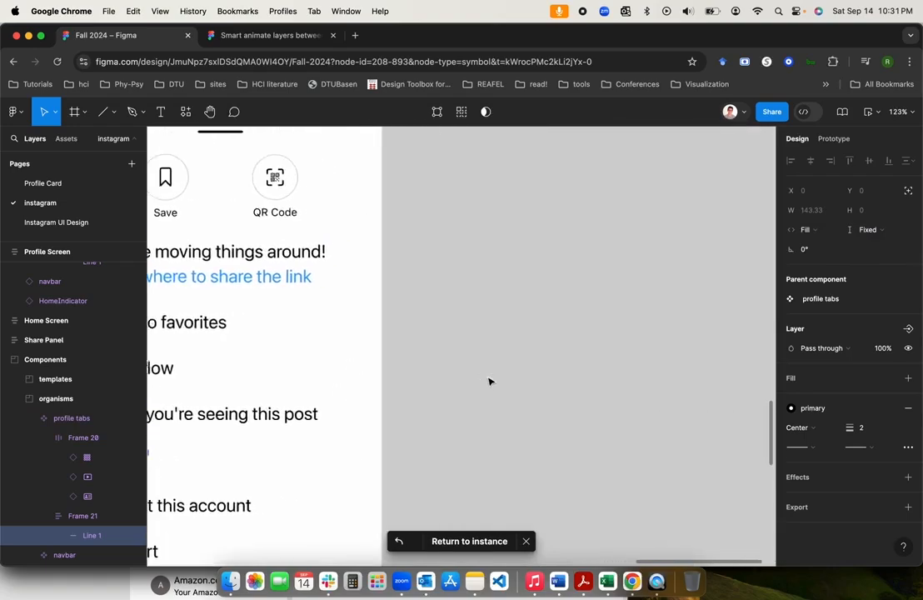
scroll(490, 382, up, 5)
scroll(490, 381, down, 5)
scroll(490, 382, left, 5)
scroll(490, 379, up, 5)
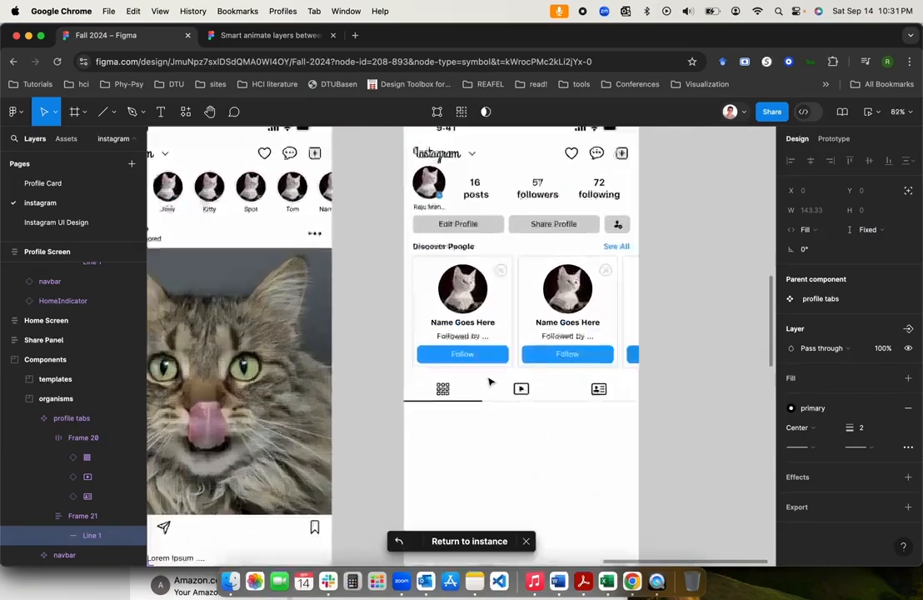
click(450, 403)
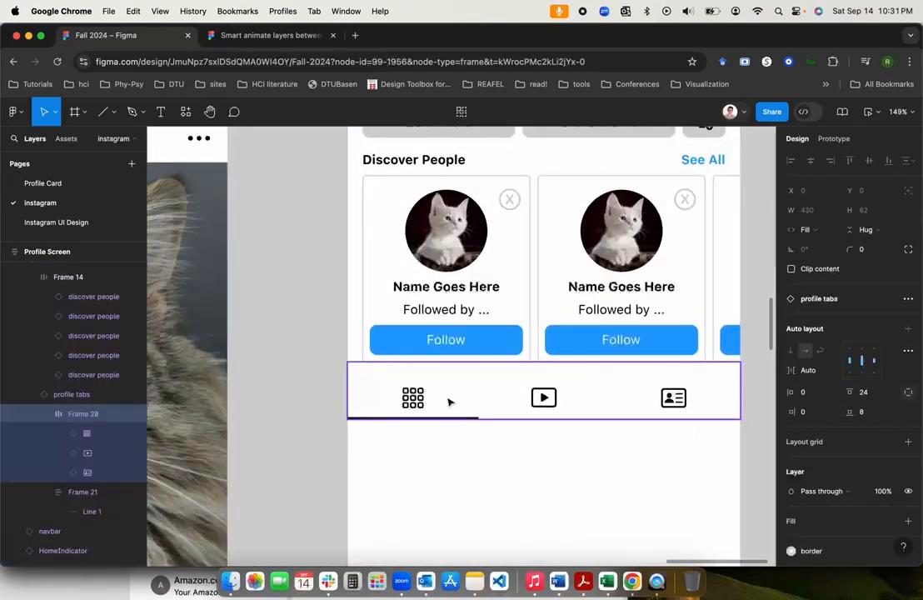
click(421, 414)
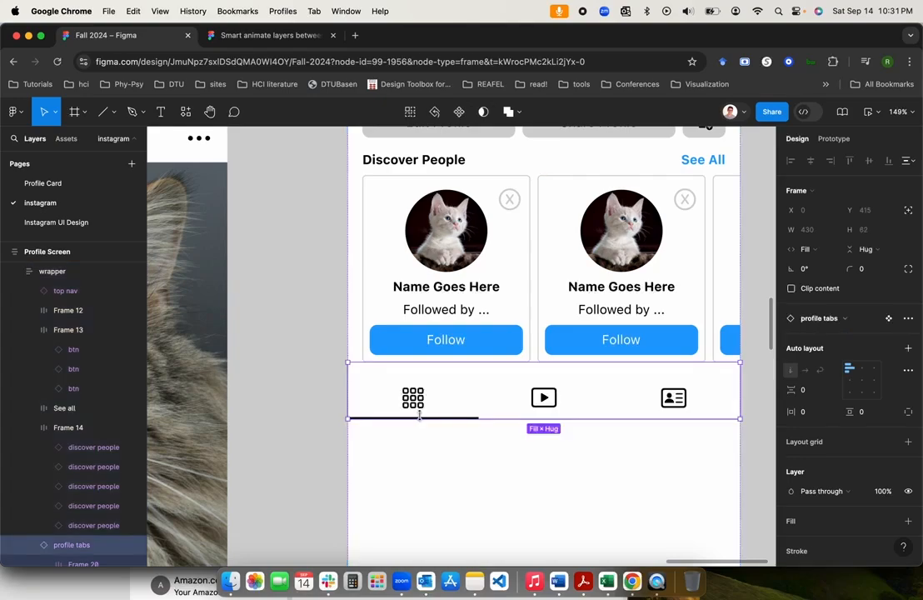
click(453, 393)
click(291, 414)
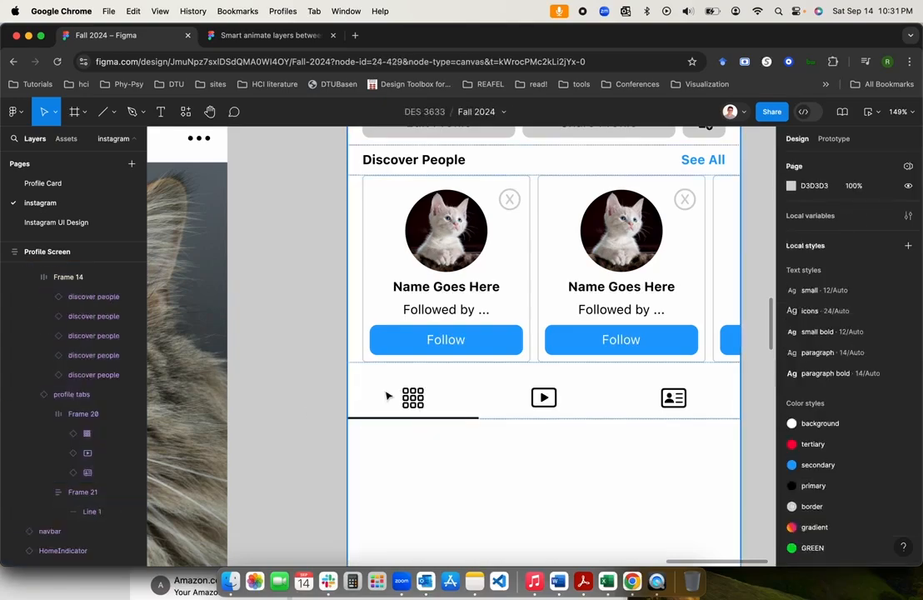
click(387, 396)
click(271, 398)
scroll(271, 397, down, 5)
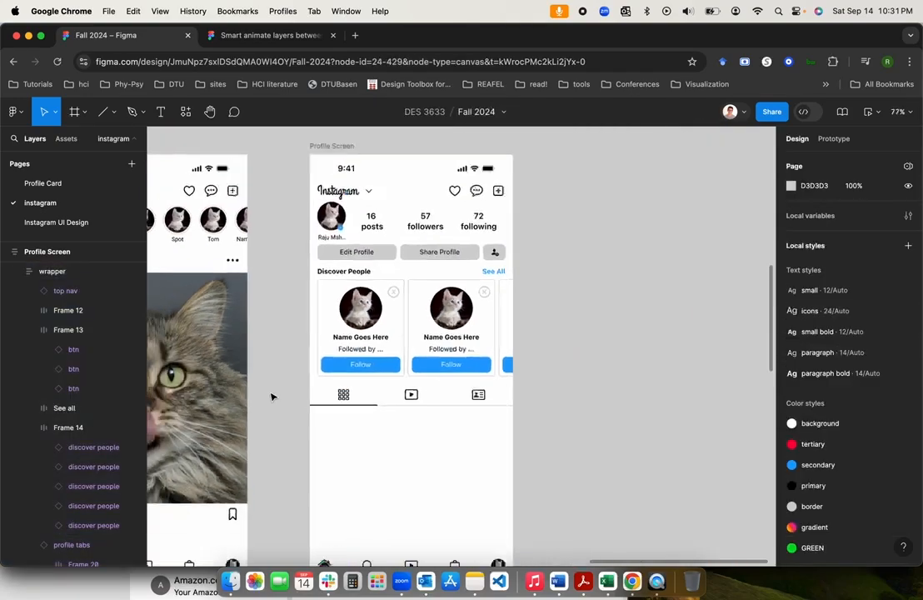
click(344, 396)
click(548, 375)
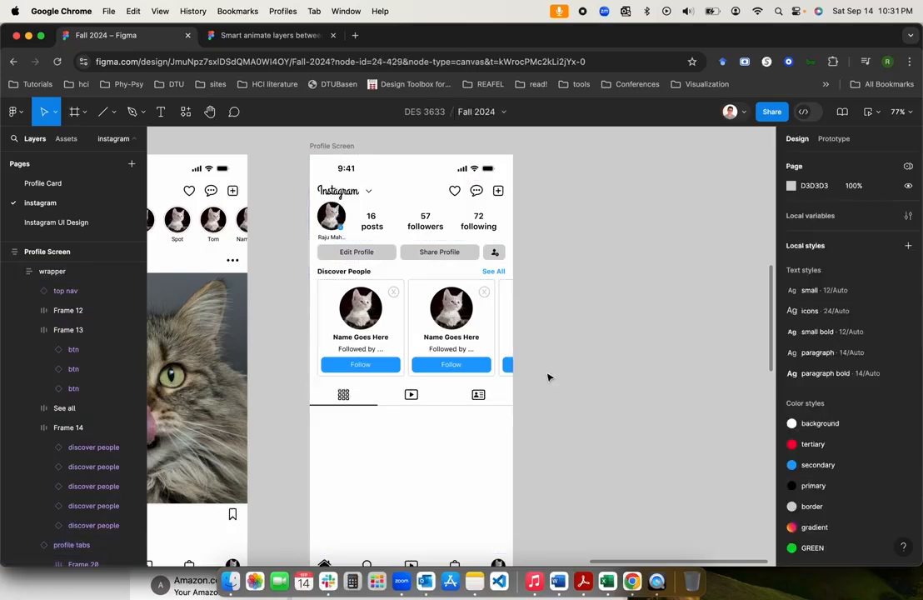
scroll(549, 377, down, 2)
scroll(547, 377, down, 1)
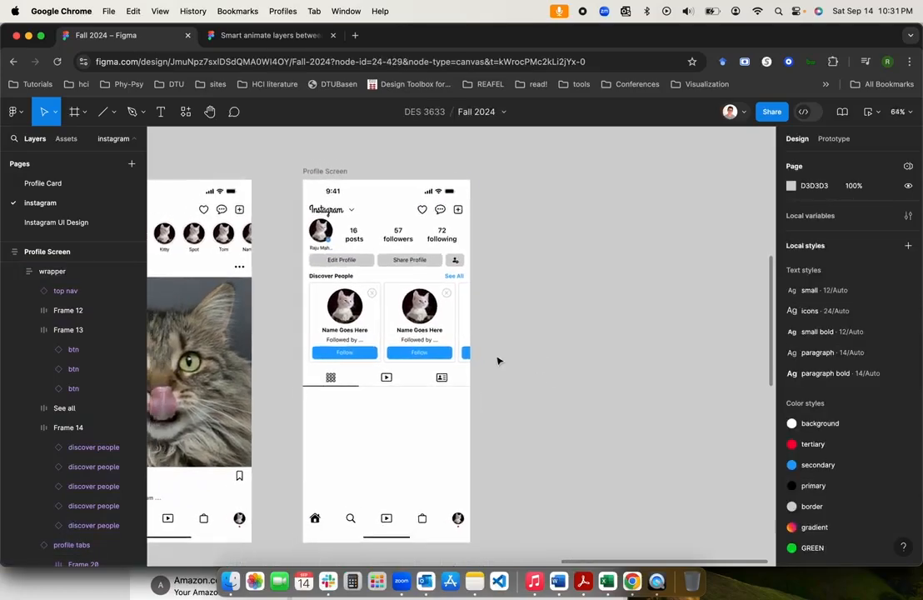
Duplicate the Profile Screen frame twice to get one screen for each profile tab
click(329, 171)
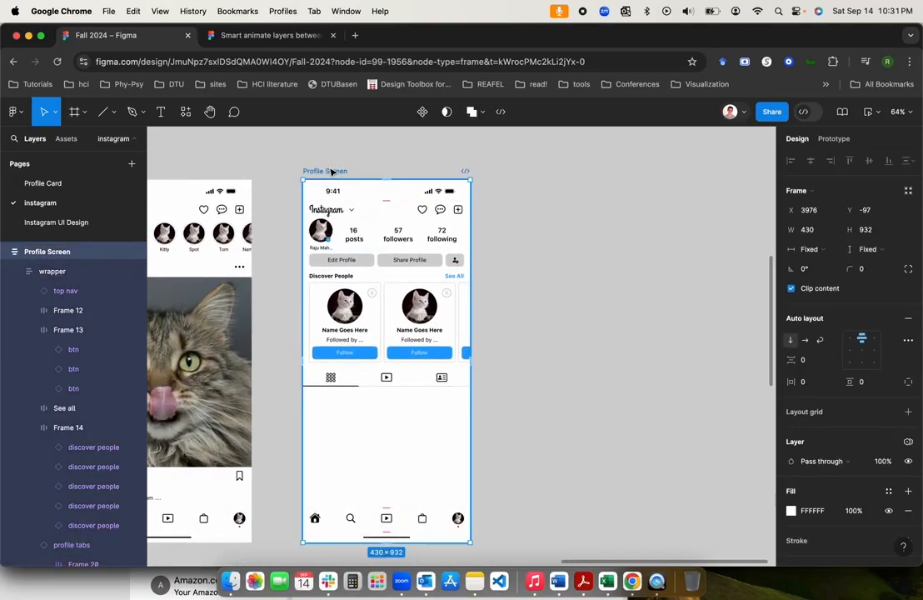
key(super+d)
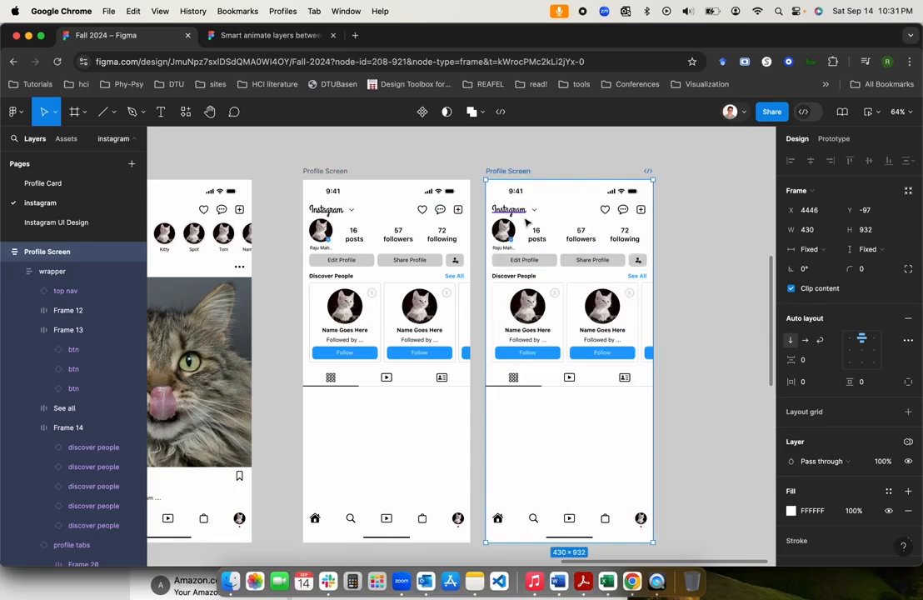
key(super+d)
scroll(422, 344, right, 2)
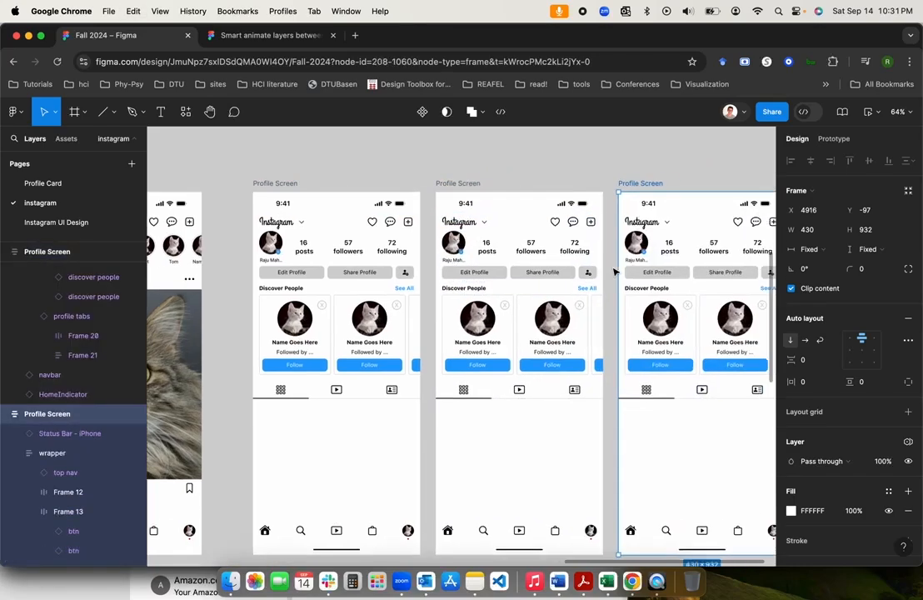
Set the profile tabs instance on the second Profile Screen to top center alignment, placing the underline below the video icon
click(490, 392)
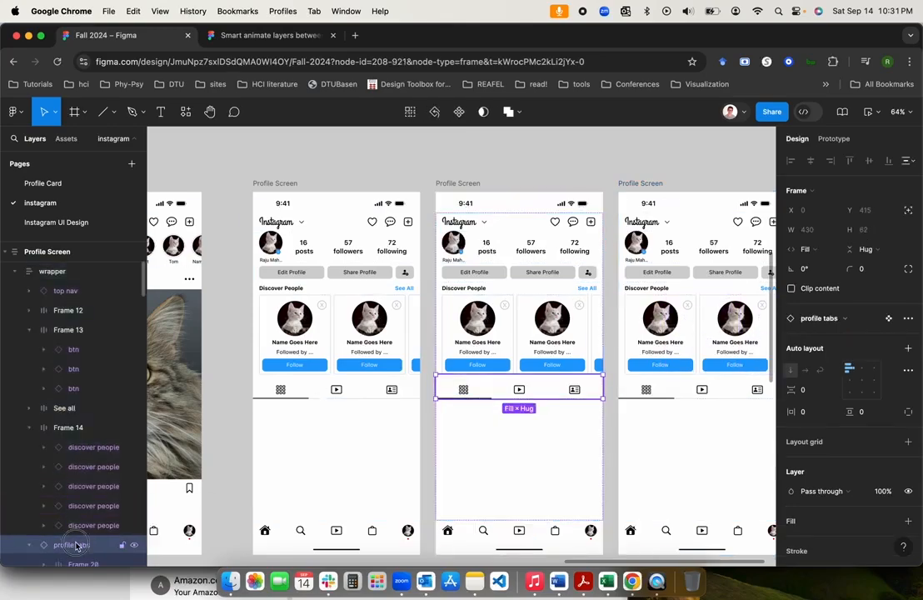
scroll(77, 546, down, 3)
click(80, 518)
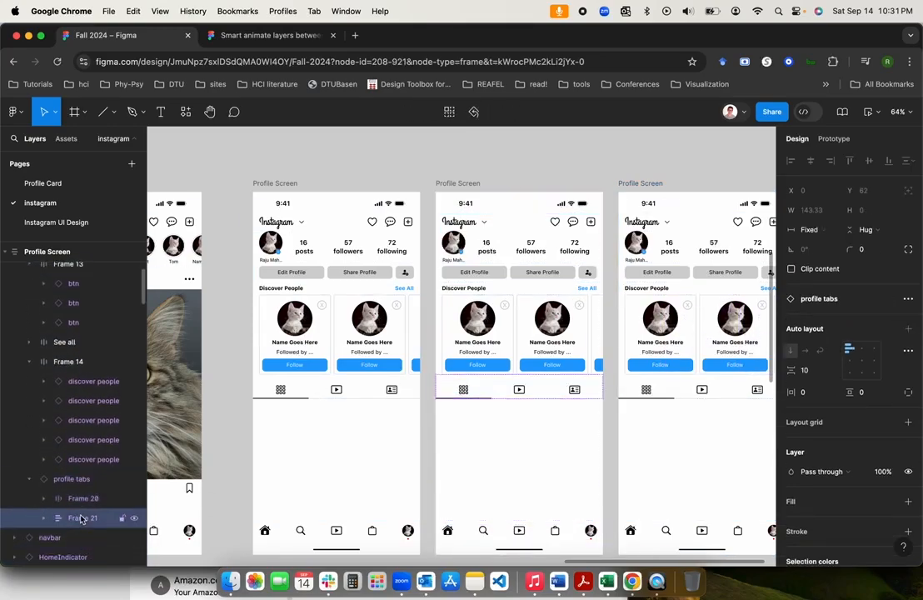
scroll(471, 401, up, 5)
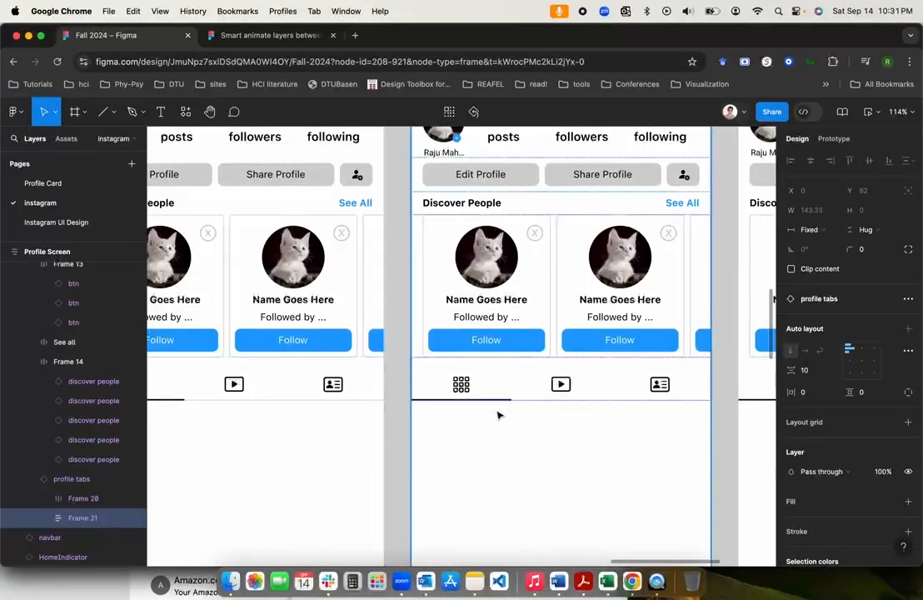
click(864, 349)
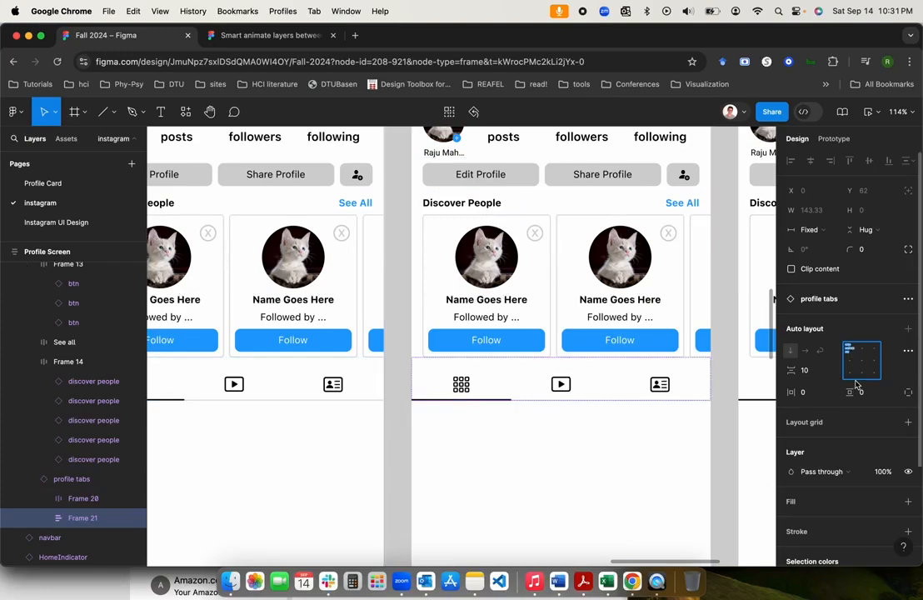
click(82, 482)
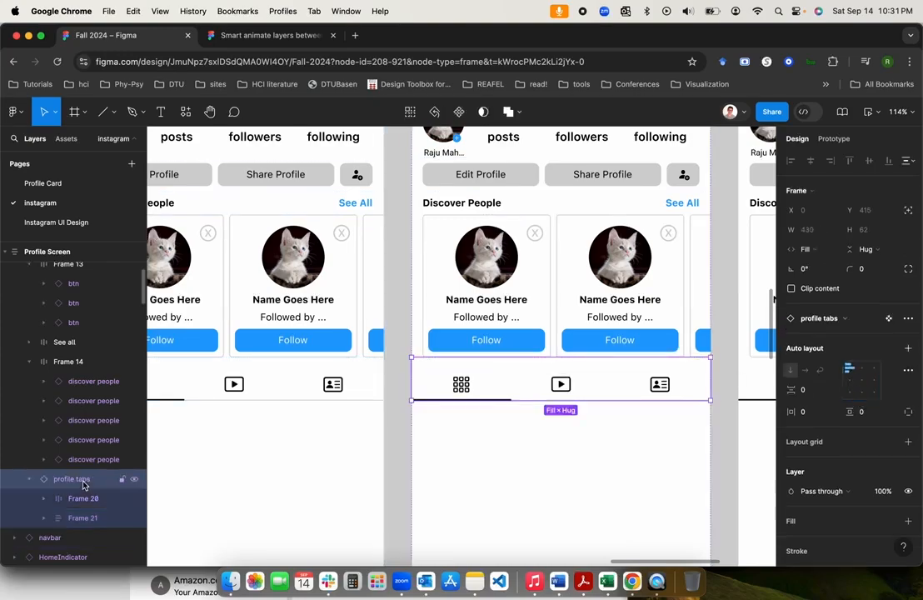
click(861, 370)
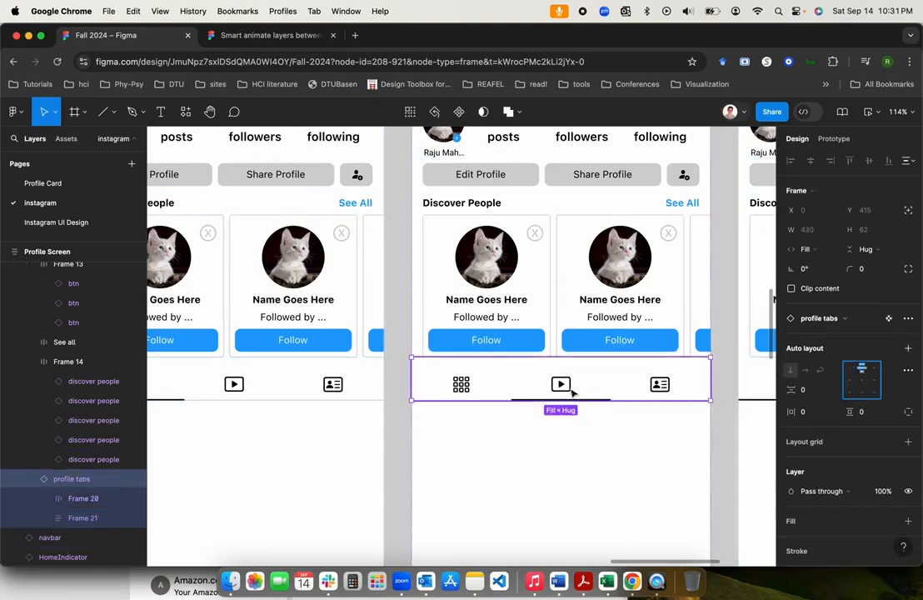
Set the profile tabs instance on the third Profile Screen to top right alignment, placing the underline below the tagged-profile icon
ctrl+scroll(571, 392, down, 5)
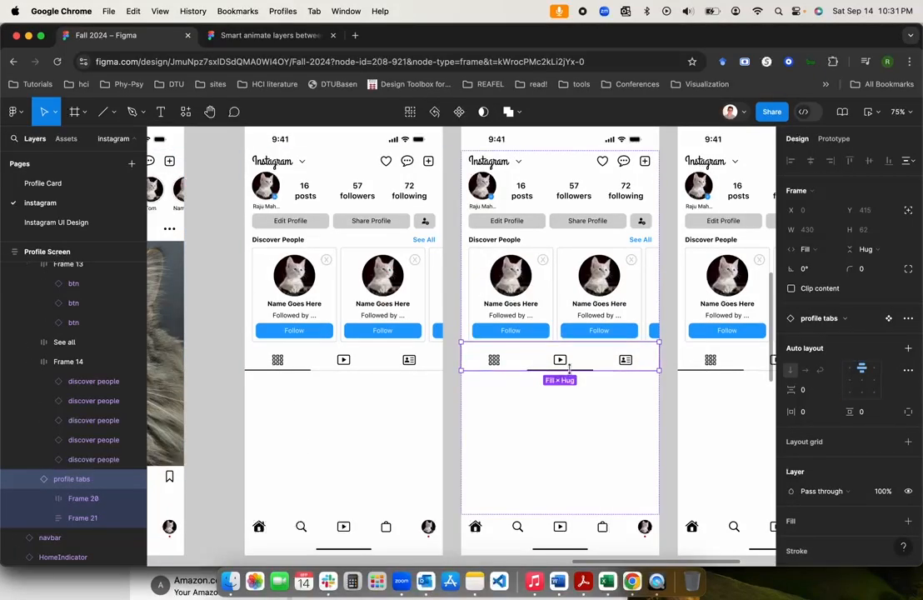
scroll(574, 374, right, 5)
scroll(573, 375, up, 1)
scroll(573, 375, right, 2)
click(575, 398)
double_click(574, 397)
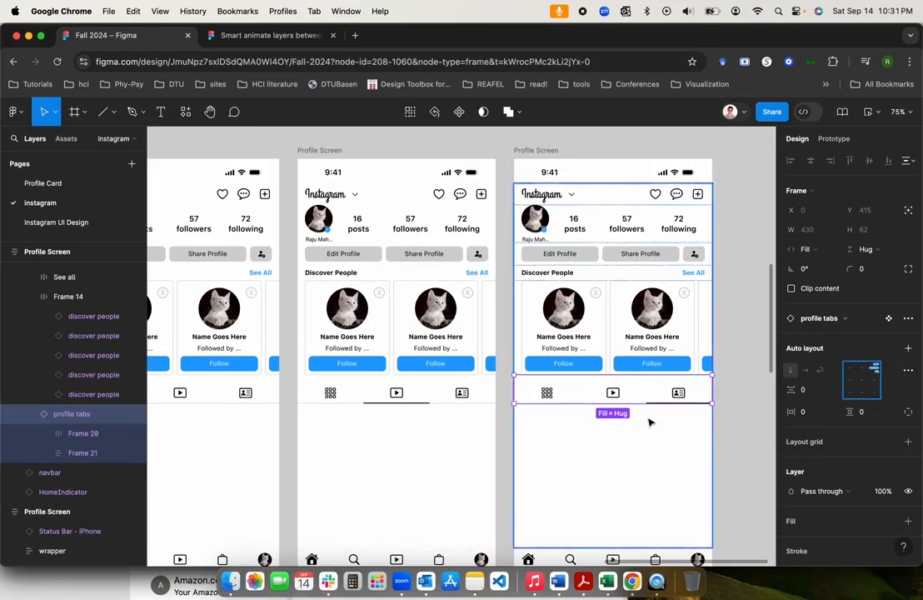
click(725, 441)
Compare the underline's position in the tab rows of the three Profile Screens
scroll(599, 447, left, 5)
scroll(600, 447, down, 2)
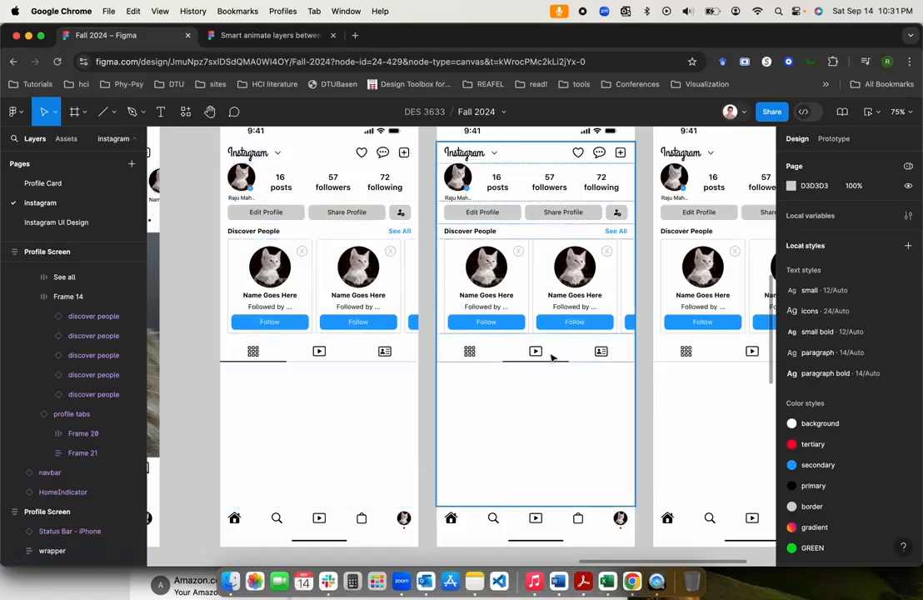
scroll(694, 375, right, 3)
ctrl+scroll(694, 376, down, 2)
ctrl+scroll(694, 377, down, 2)
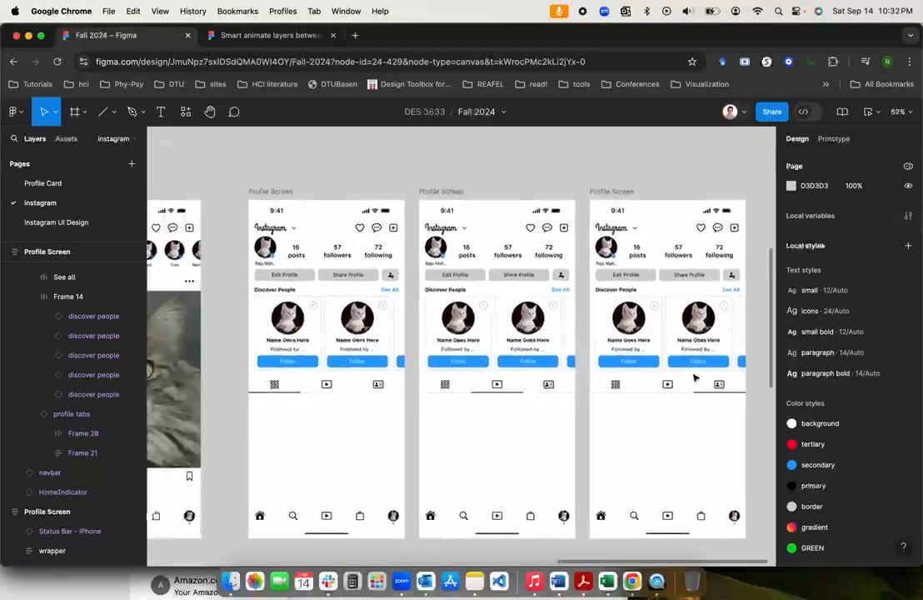
scroll(695, 377, left, 3)
ctrl+scroll(483, 377, up, 5)
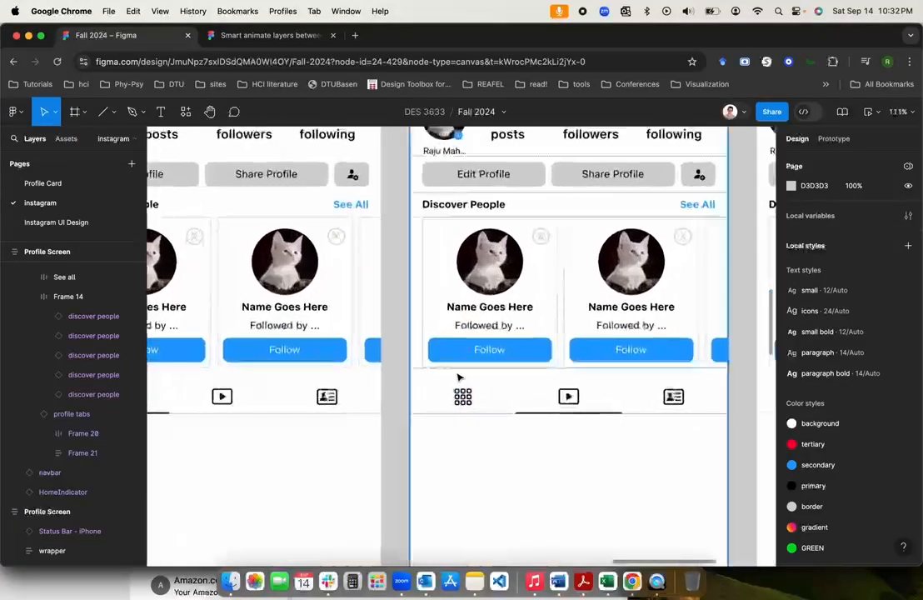
ctrl+scroll(400, 336, down, 4)
ctrl+scroll(401, 336, down, 2)
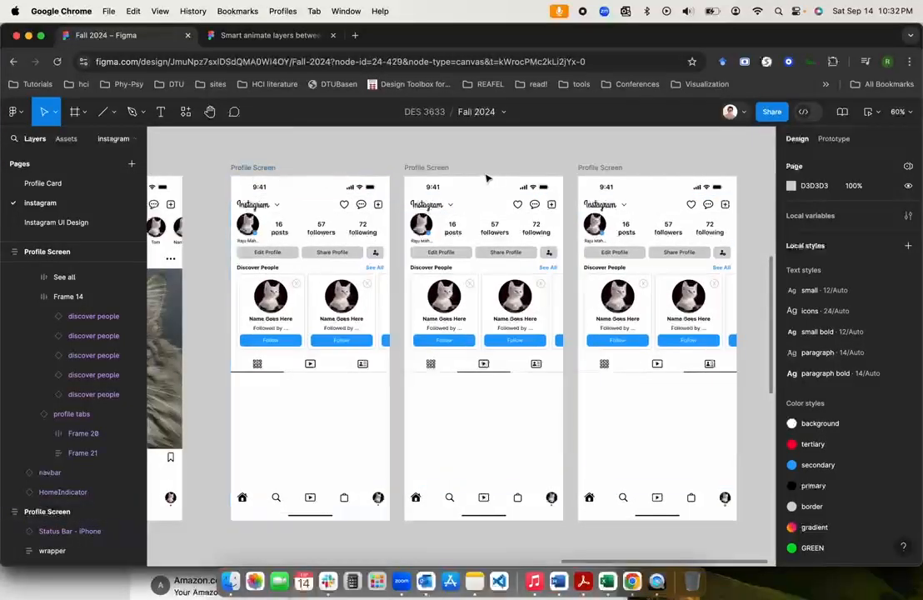
Switch from design settings to prototype settings
click(834, 138)
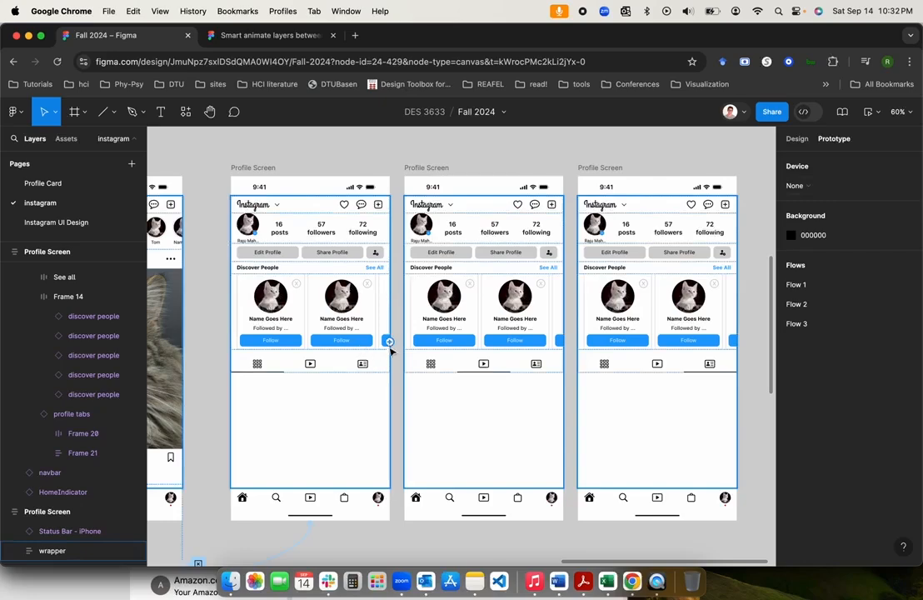
click(390, 343)
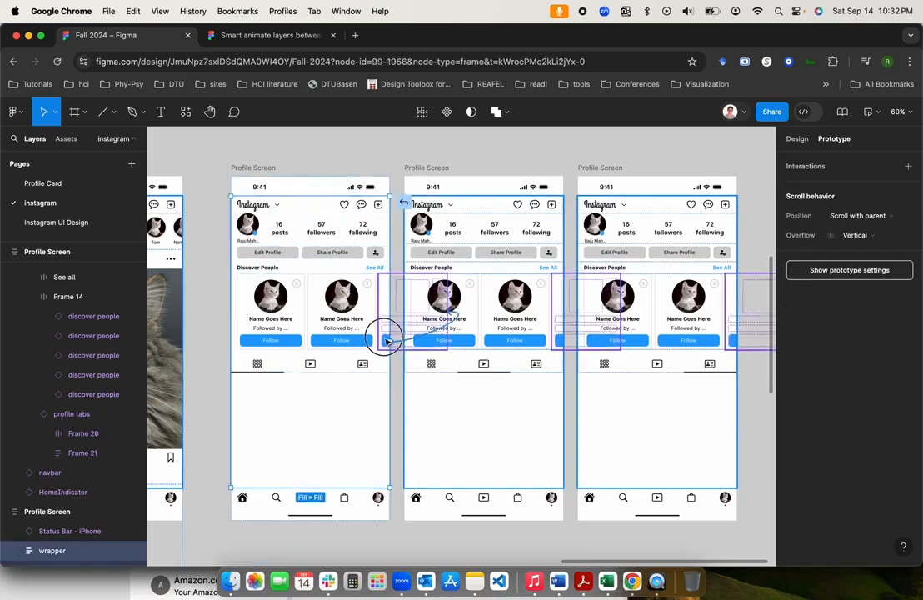
drag(386, 342, 402, 343)
key(Escape)
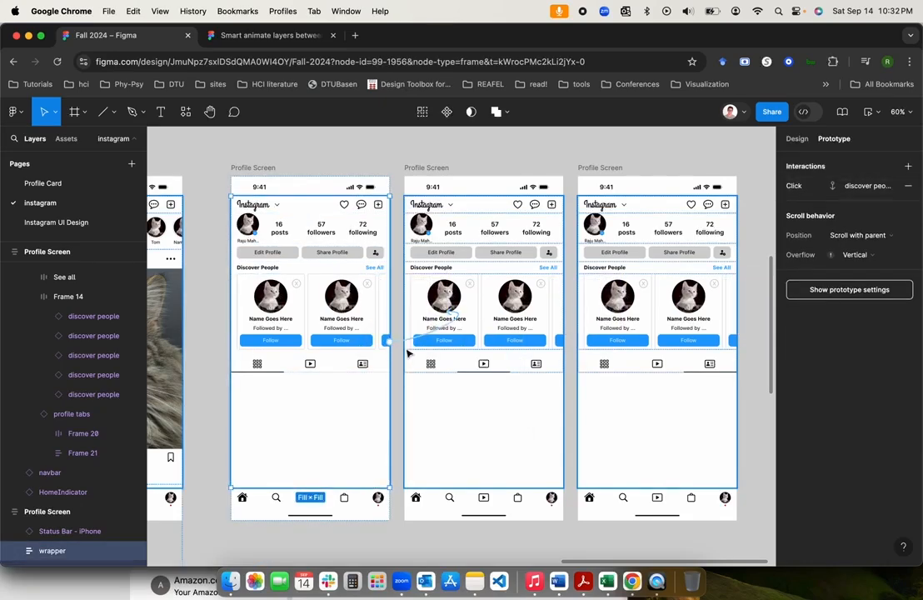
click(400, 346)
key(Delete)
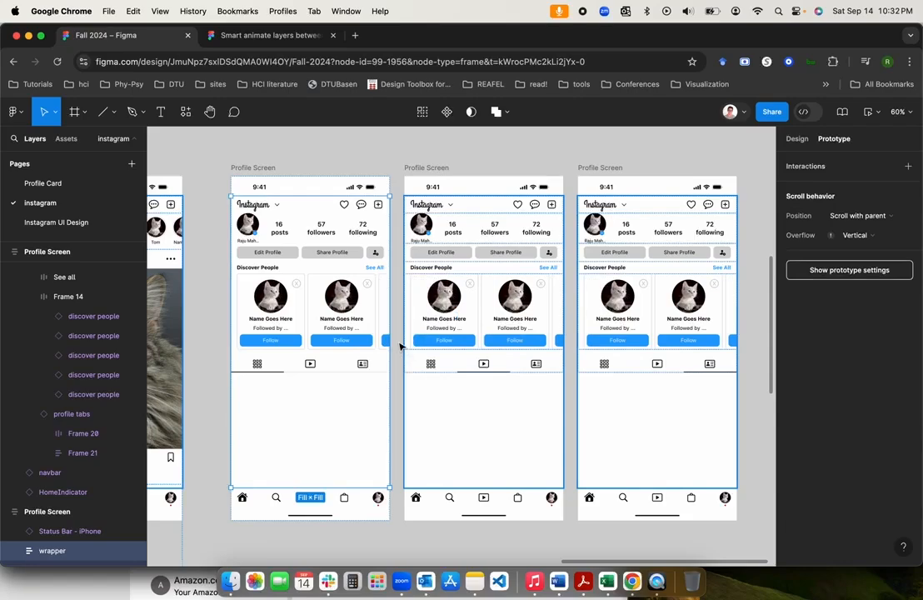
scroll(400, 346, up, 5)
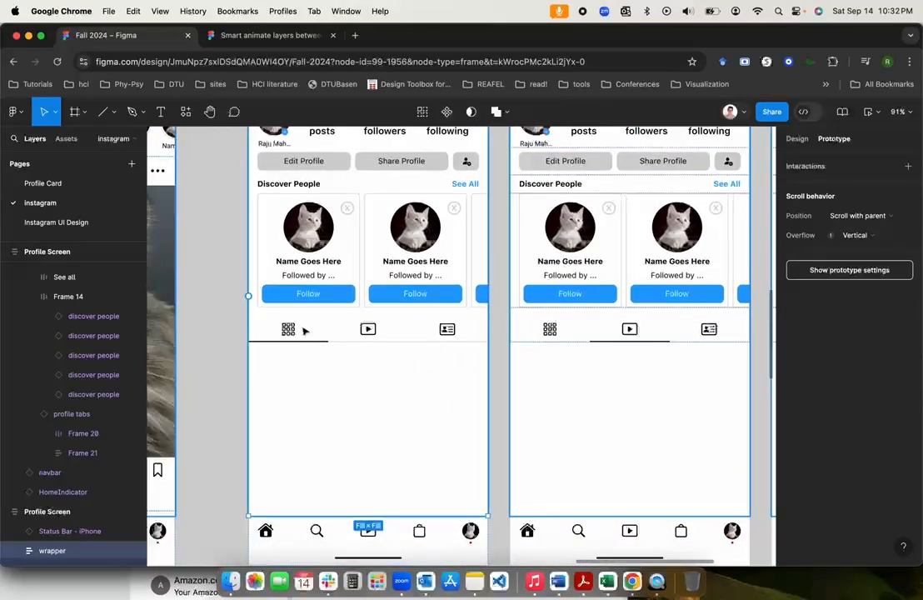
click(305, 331)
click(219, 328)
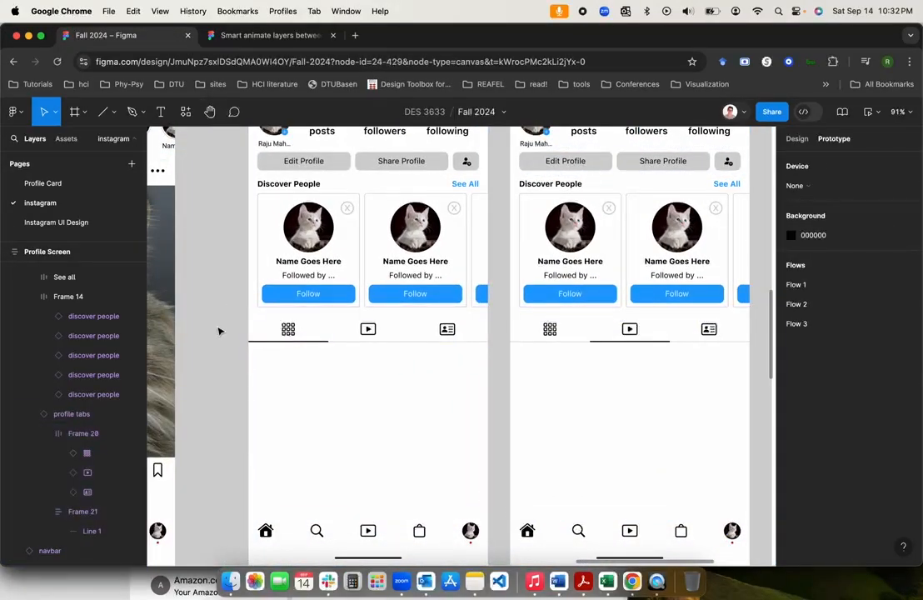
scroll(219, 331, down, 4)
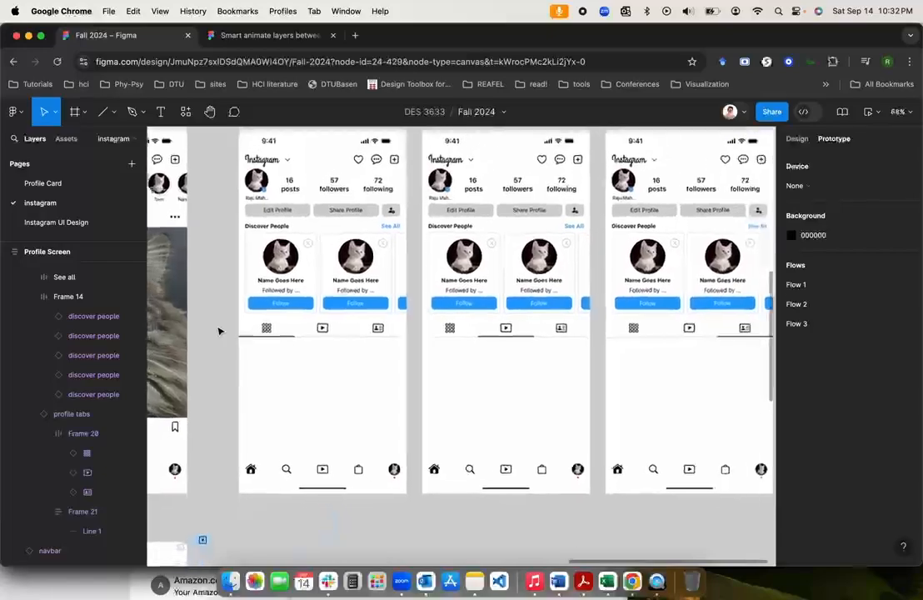
scroll(219, 331, down, 3)
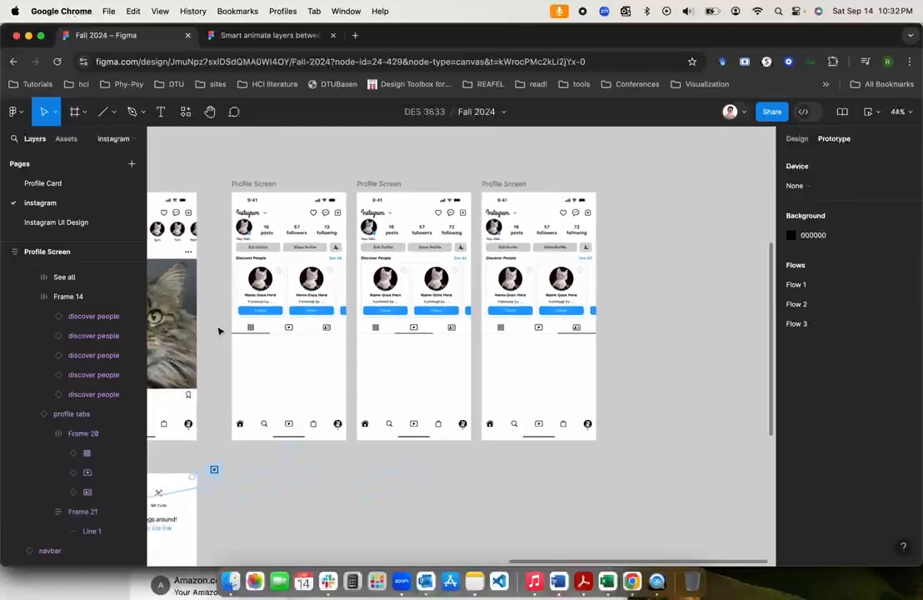
scroll(219, 331, down, 3)
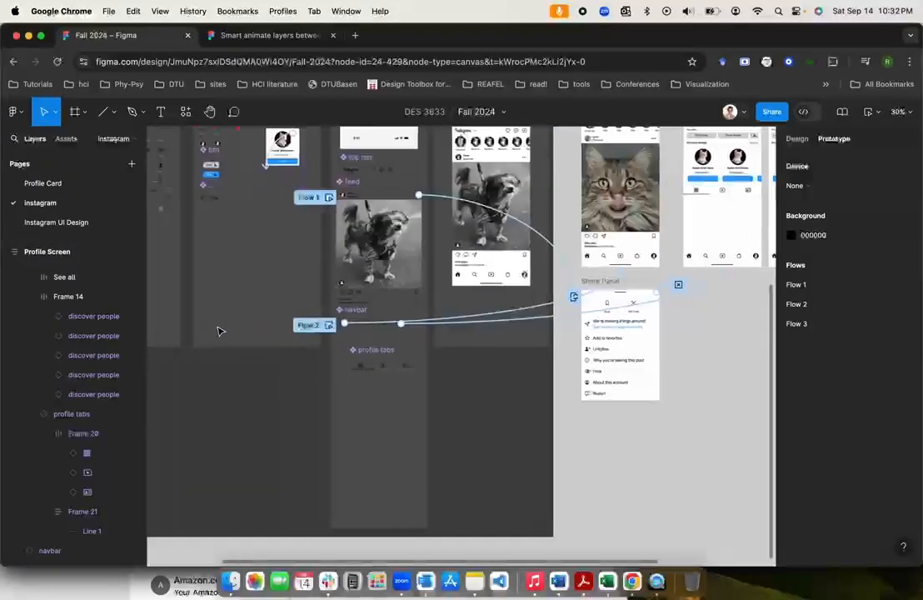
scroll(219, 330, right, 3)
scroll(219, 331, up, 1)
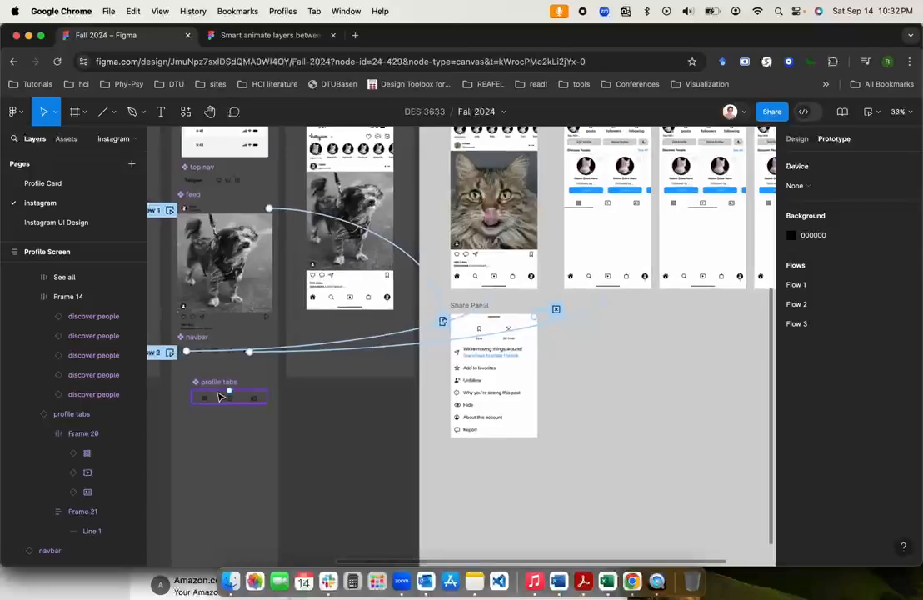
double_click(210, 396)
double_click(210, 397)
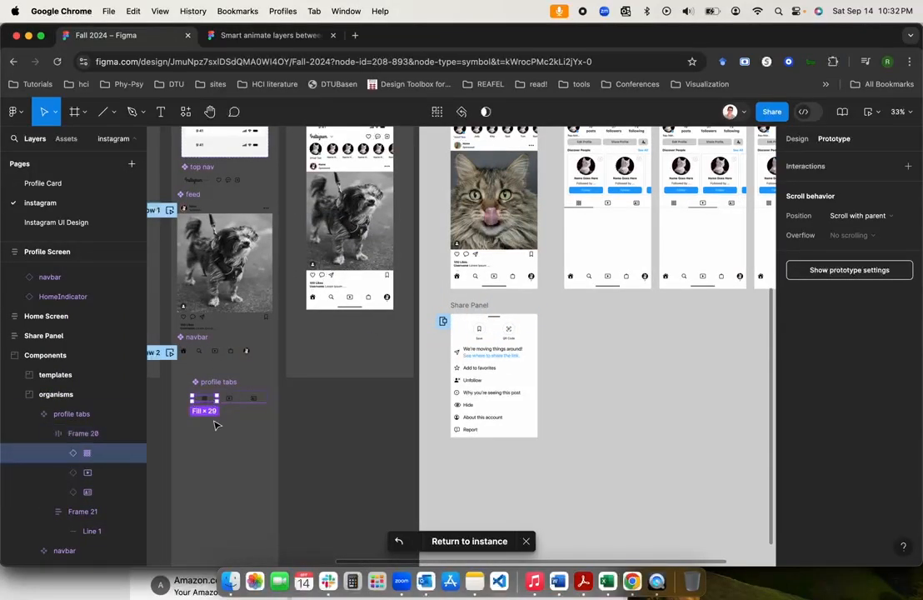
scroll(214, 421, up, 3)
scroll(214, 425, up, 1)
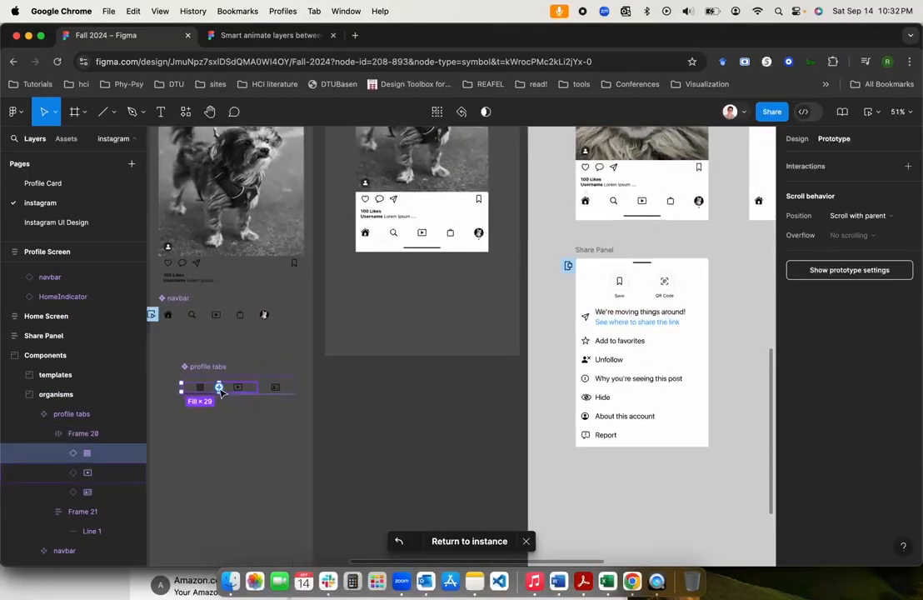
scroll(172, 436, down, 1)
scroll(179, 439, up, 2)
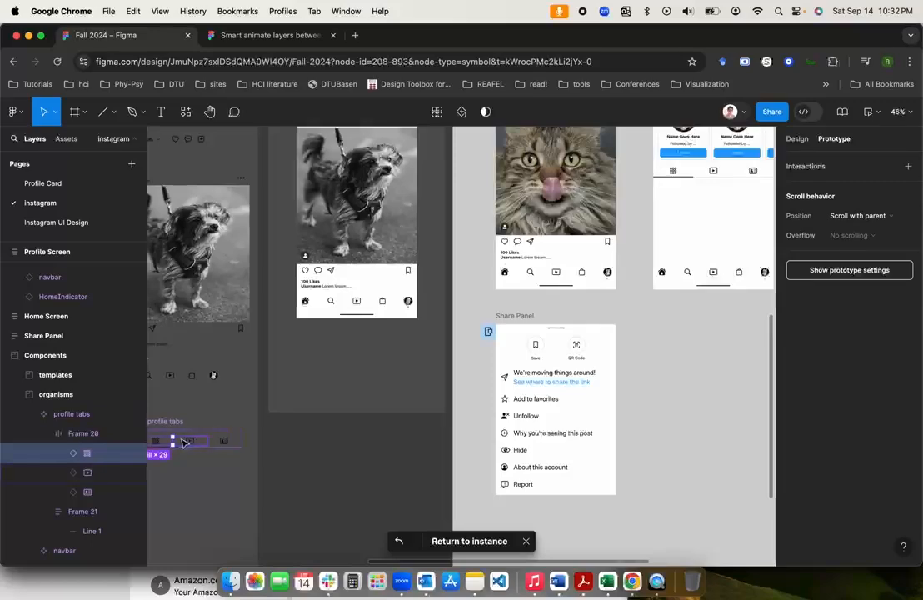
drag(175, 446, 706, 290)
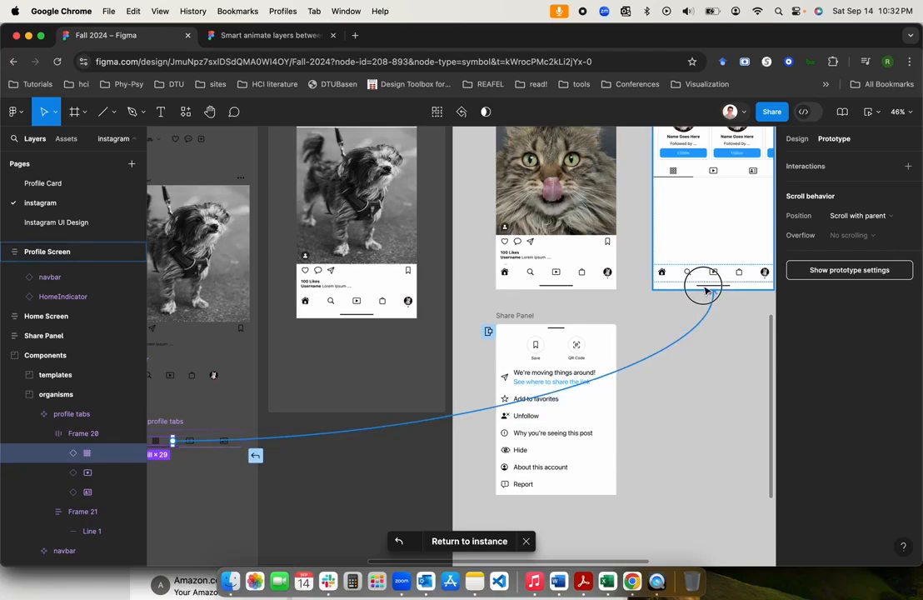
drag(706, 290, 420, 447)
Link the grid icon on the first Profile Screen to the second Profile Screen with an on-click Navigate to interaction using Smart animate, Ease out, 300ms
scroll(672, 361, up, 3)
scroll(672, 360, right, 3)
scroll(671, 361, right, 5)
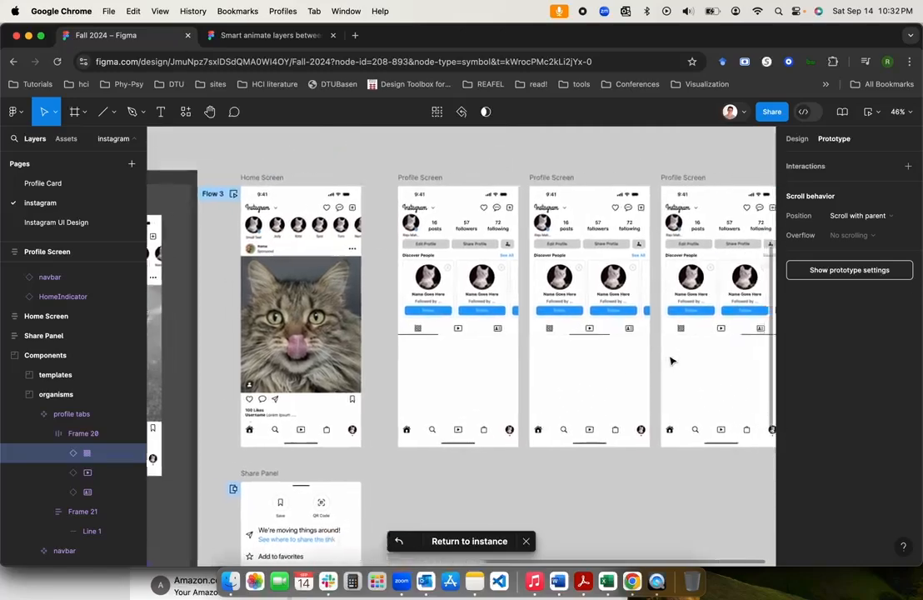
scroll(671, 361, up, 3)
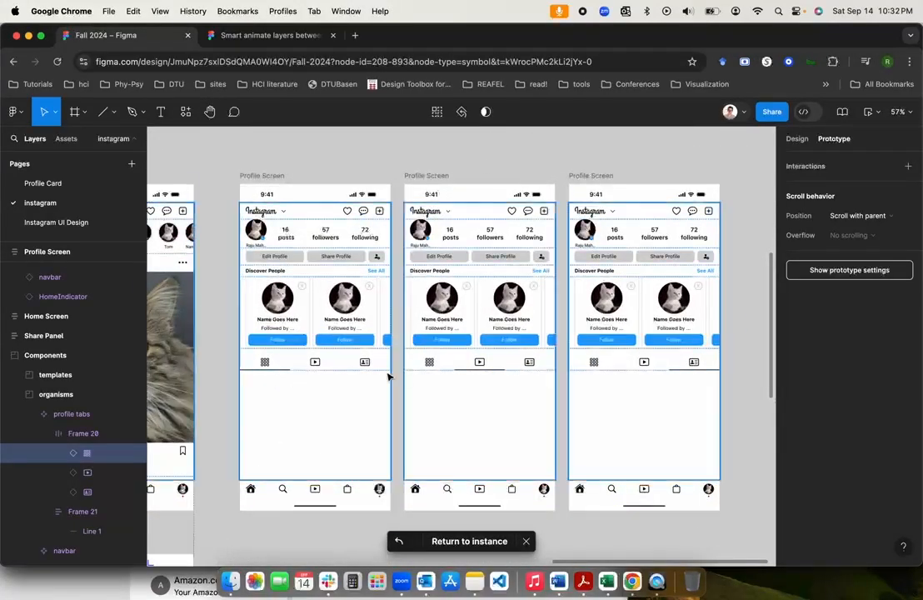
scroll(392, 380, up, 2)
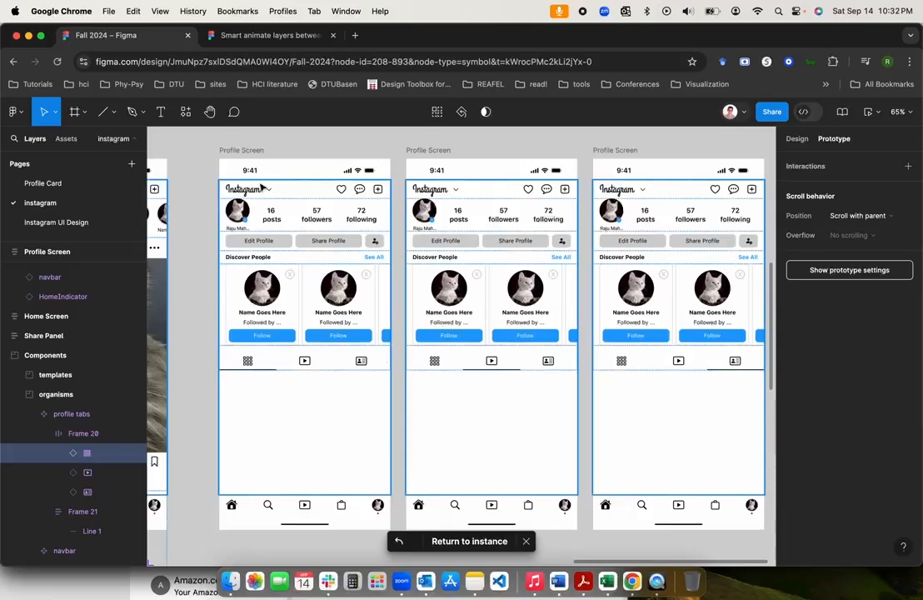
click(387, 380)
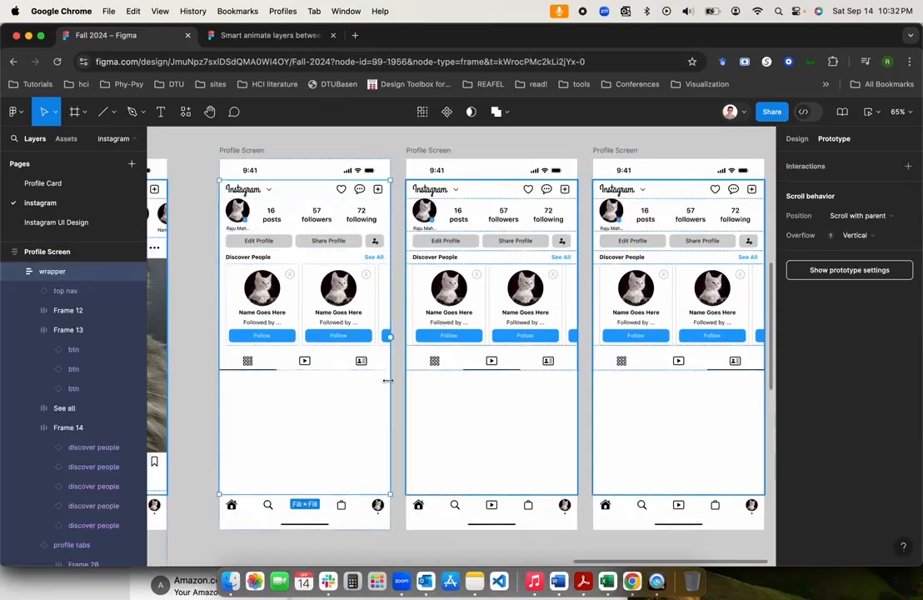
click(264, 363)
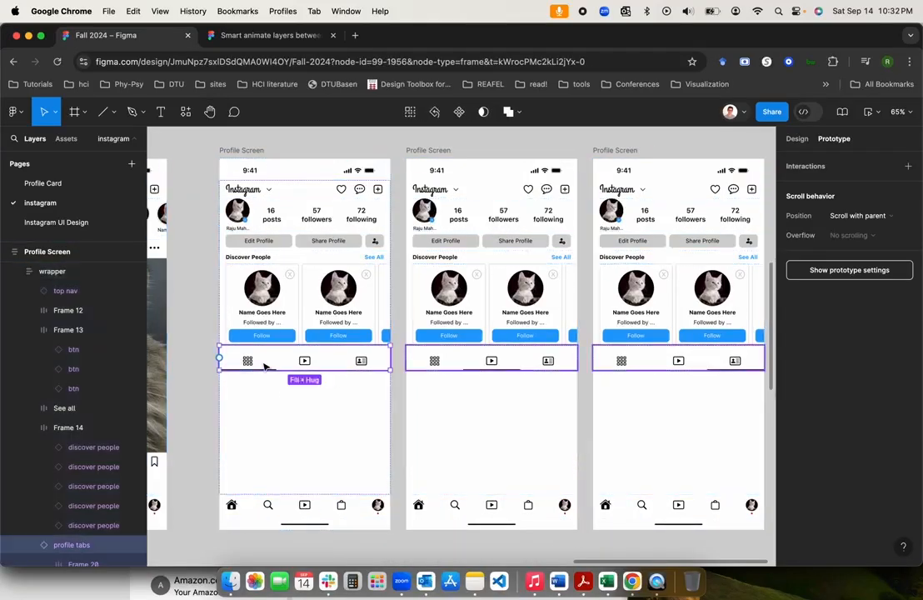
click(259, 363)
click(256, 362)
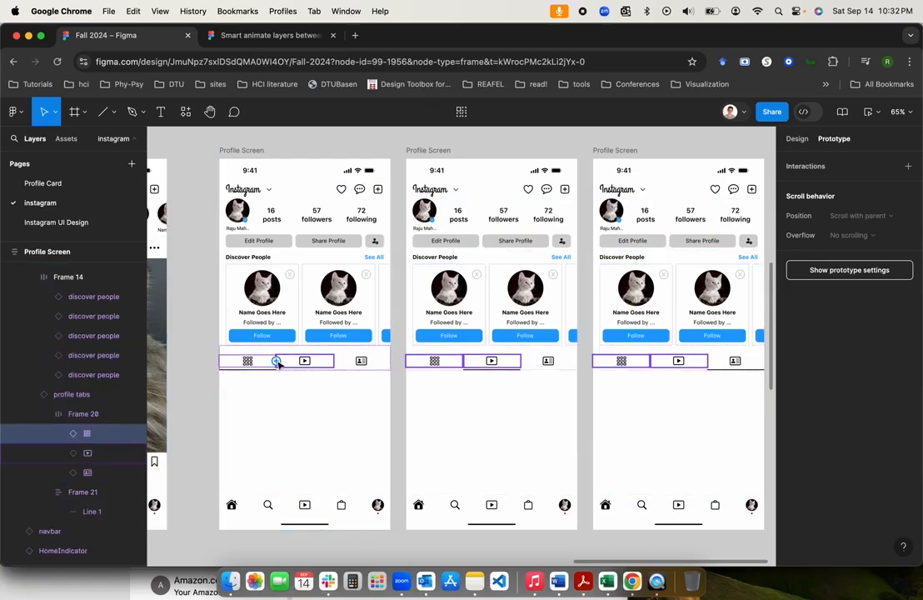
drag(277, 361, 427, 431)
drag(425, 431, 425, 431)
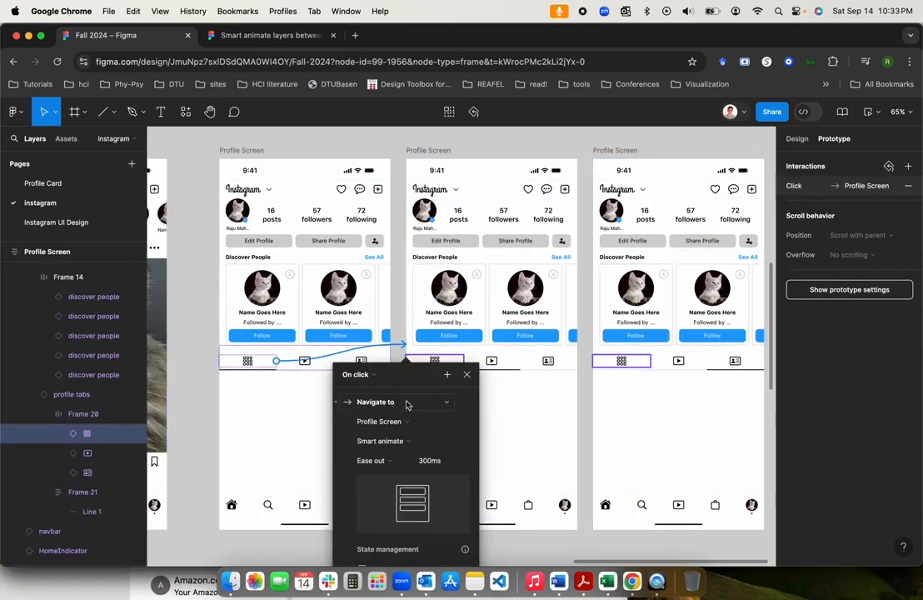
click(406, 404)
click(396, 403)
click(586, 404)
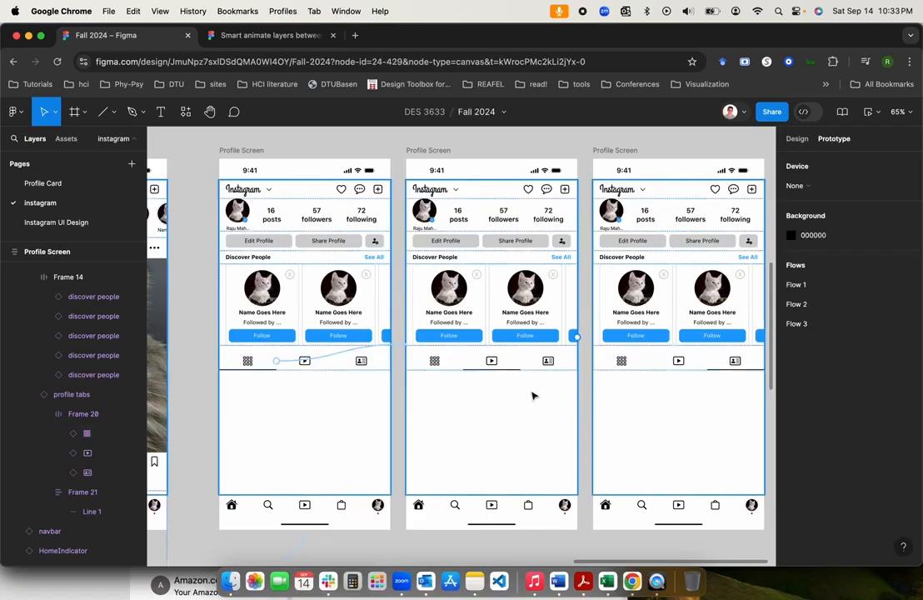
Link the grid icon on the second Profile Screen back to the first Profile Screen, on click with Smart animate, Ease out, 300ms
click(497, 364)
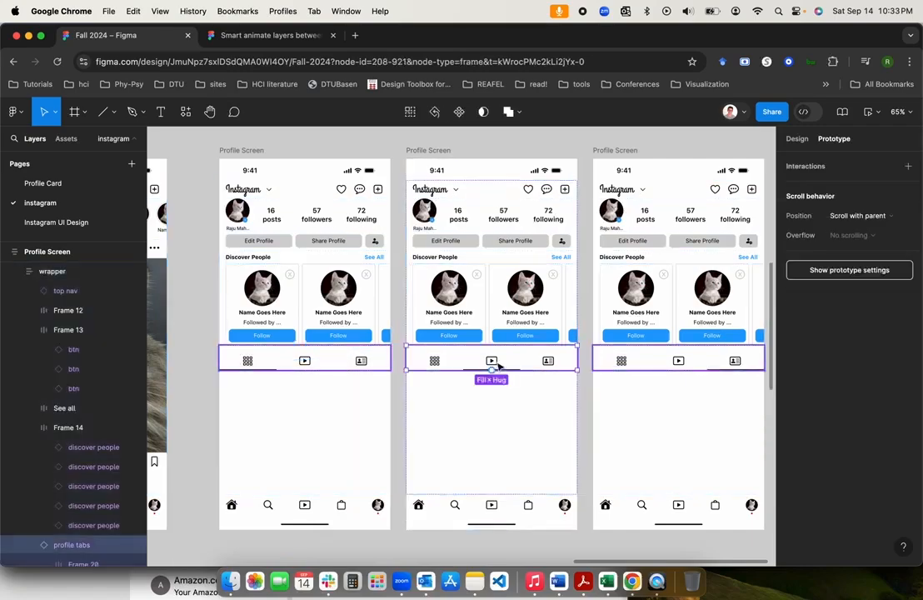
double_click(433, 365)
double_click(433, 365)
click(403, 373)
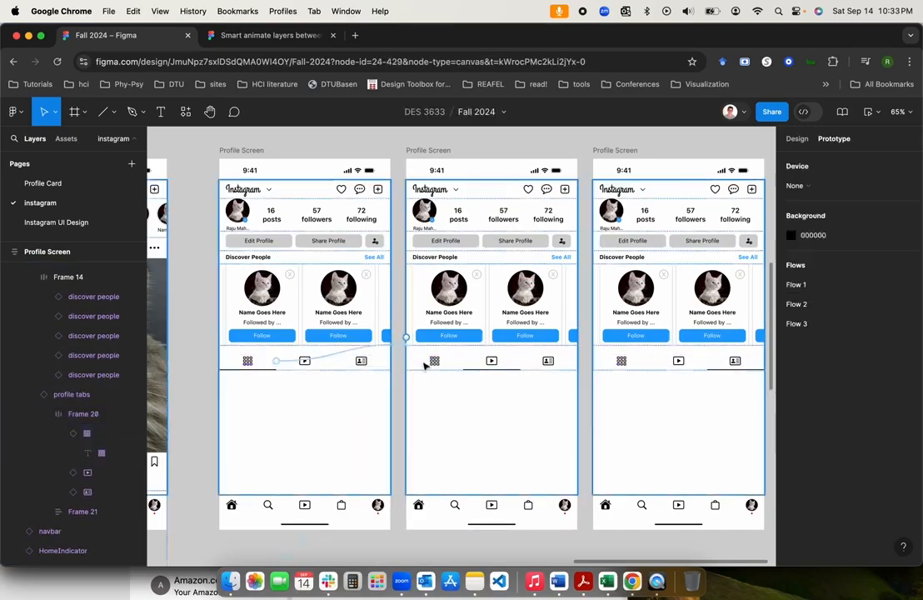
click(427, 365)
double_click(432, 362)
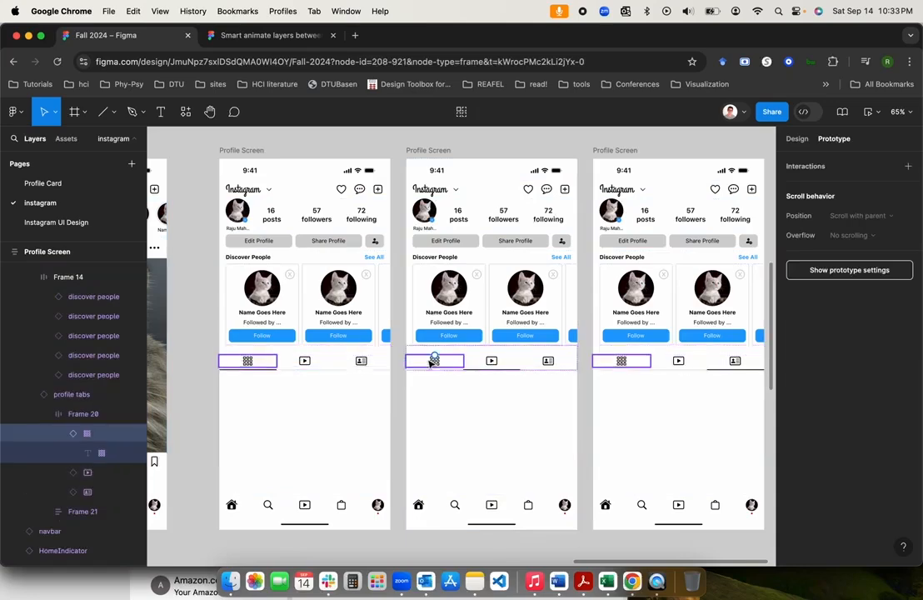
drag(408, 364, 385, 399)
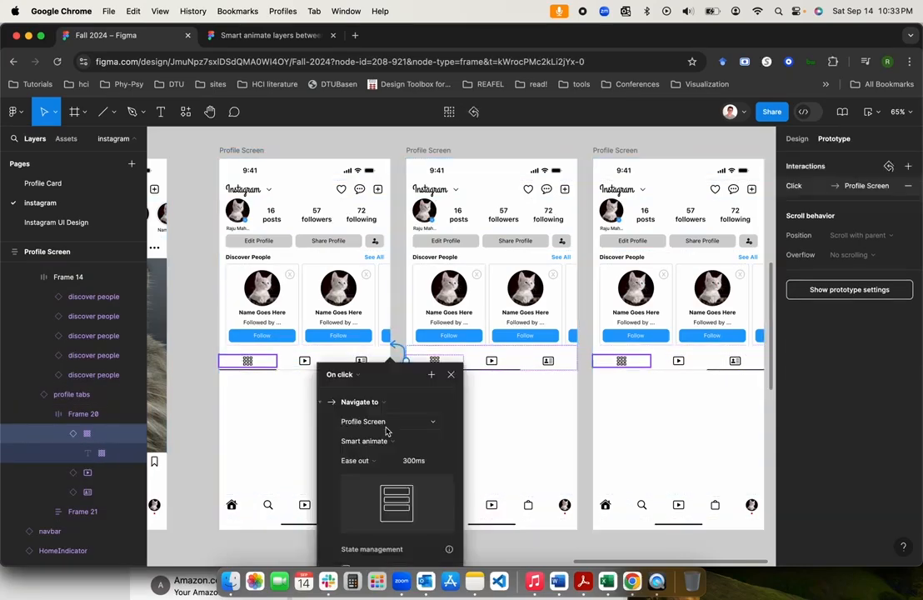
click(344, 376)
click(337, 375)
click(397, 325)
Link the grid icon on the third Profile Screen to the first Profile Screen, on click with Smart animate, Ease out, 300ms
scroll(482, 376, right, 3)
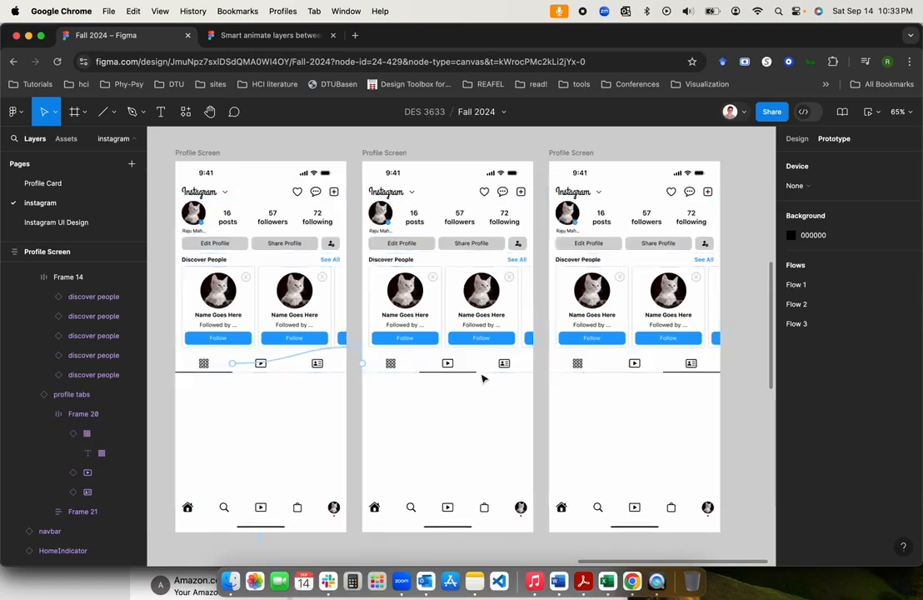
click(550, 363)
double_click(578, 360)
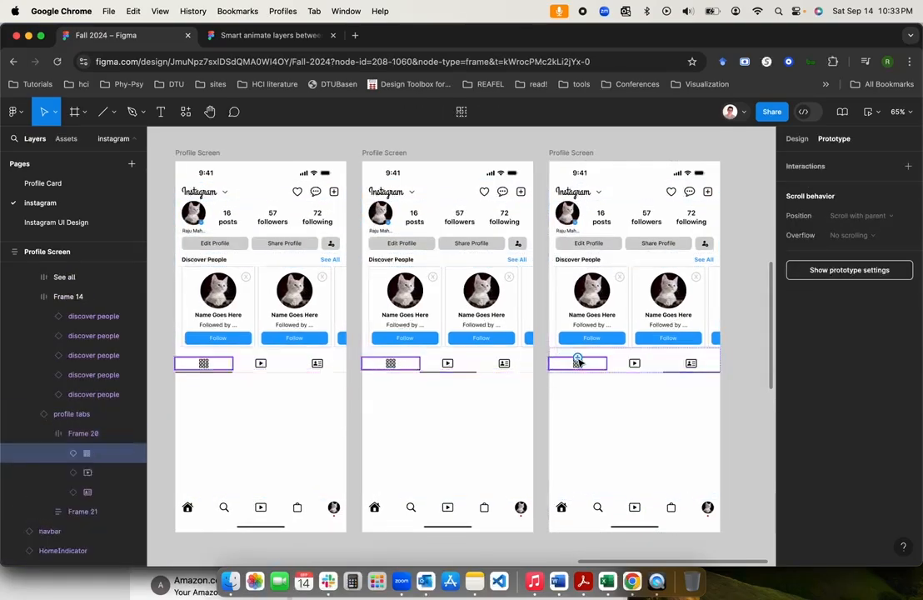
drag(549, 364, 333, 339)
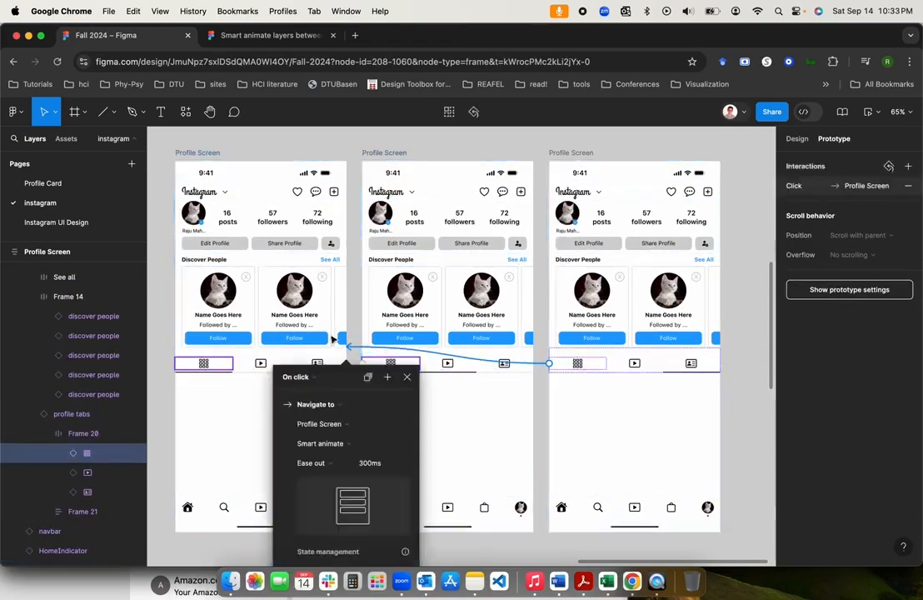
click(356, 300)
Link the video icon on the first Profile Screen to the second Profile Screen, on click with Smart animate, Ease out, 300ms
click(261, 368)
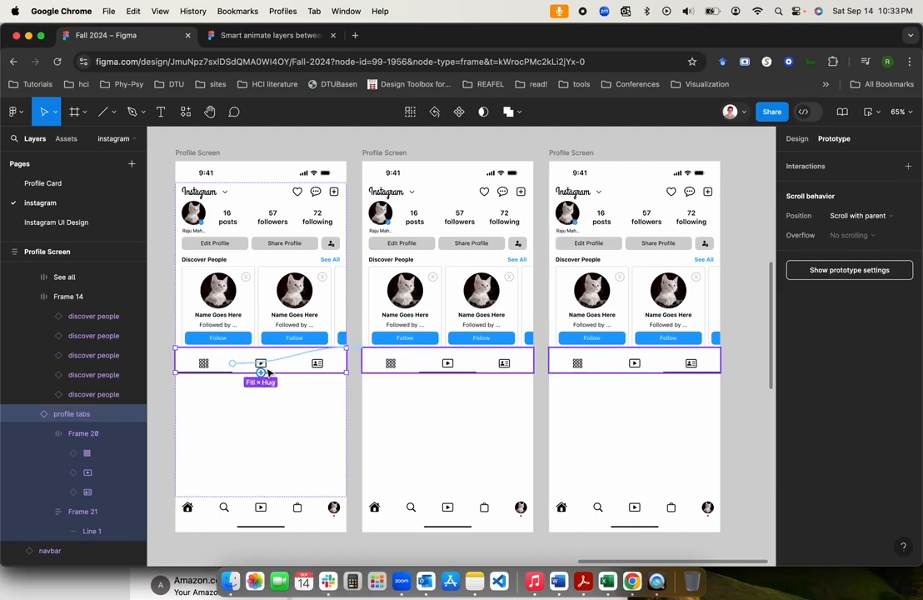
scroll(268, 372, up, 5)
click(261, 362)
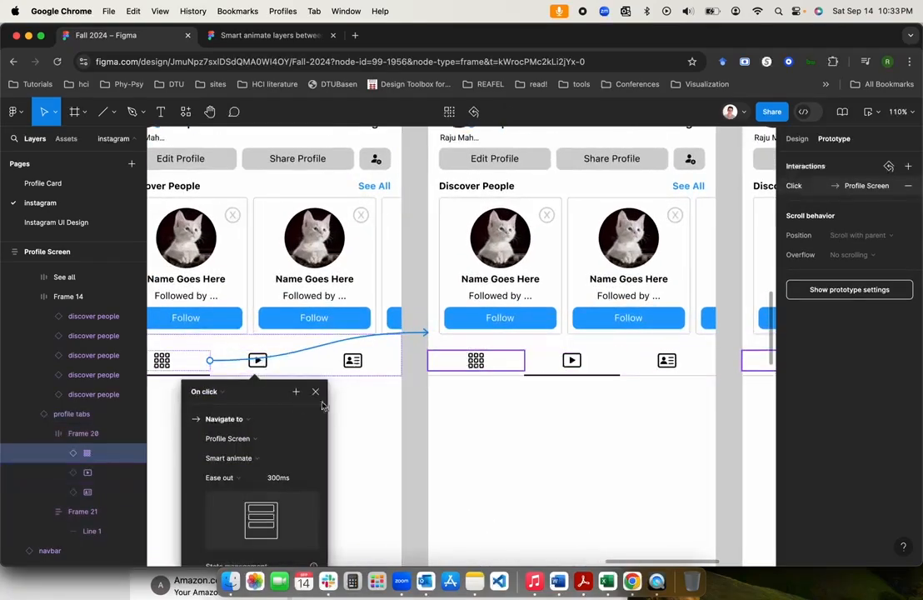
click(271, 370)
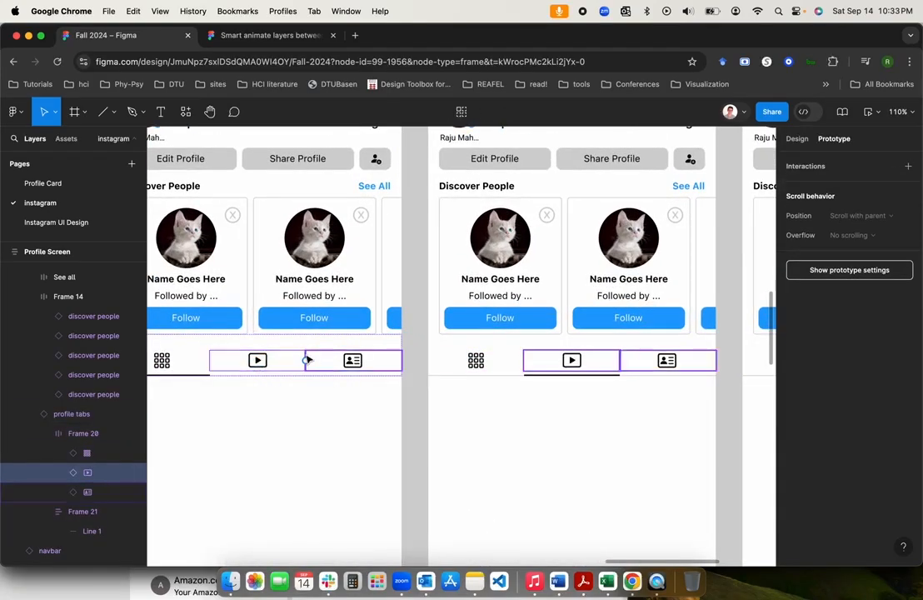
drag(307, 360, 423, 363)
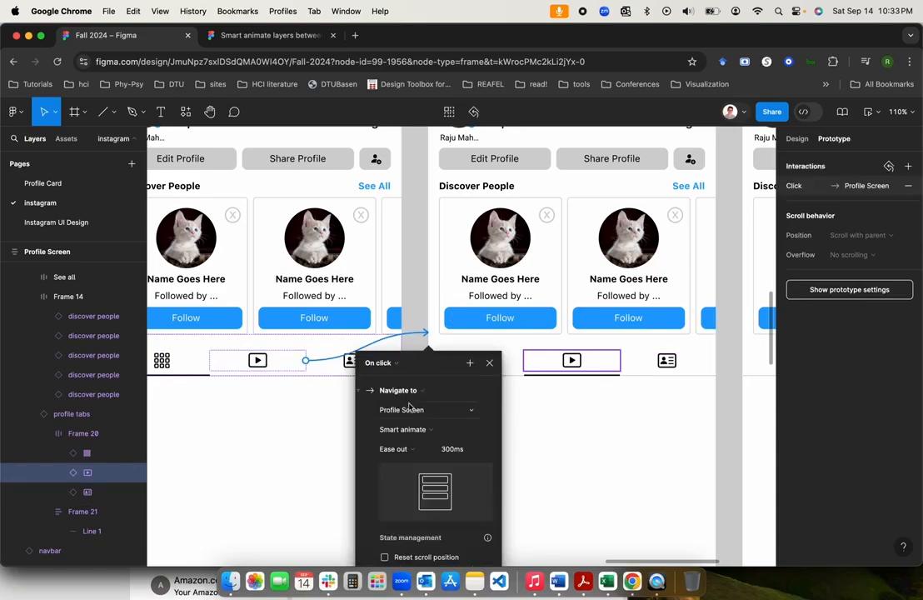
click(419, 279)
Link the video icon on the third Profile Screen to the second Profile Screen
scroll(495, 339, right, 10)
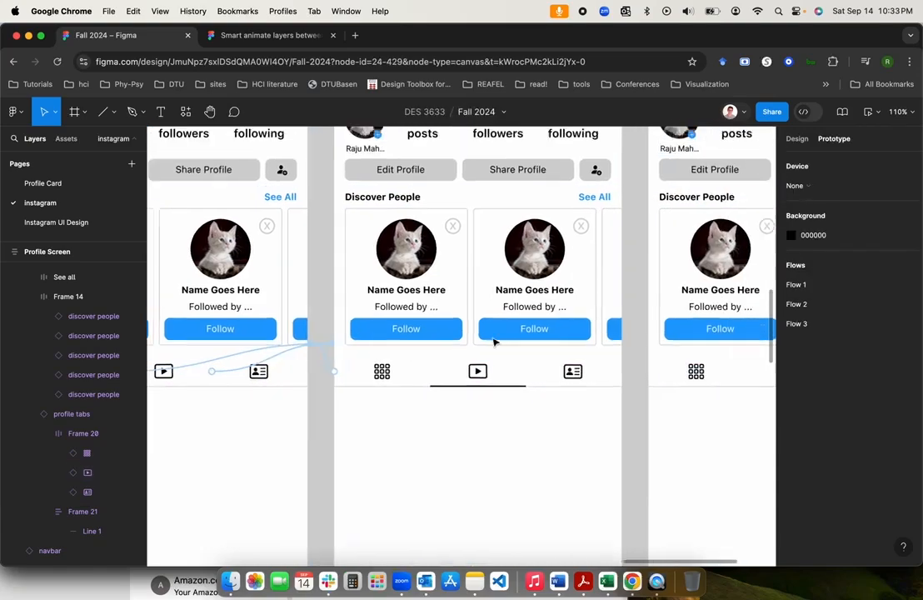
click(636, 337)
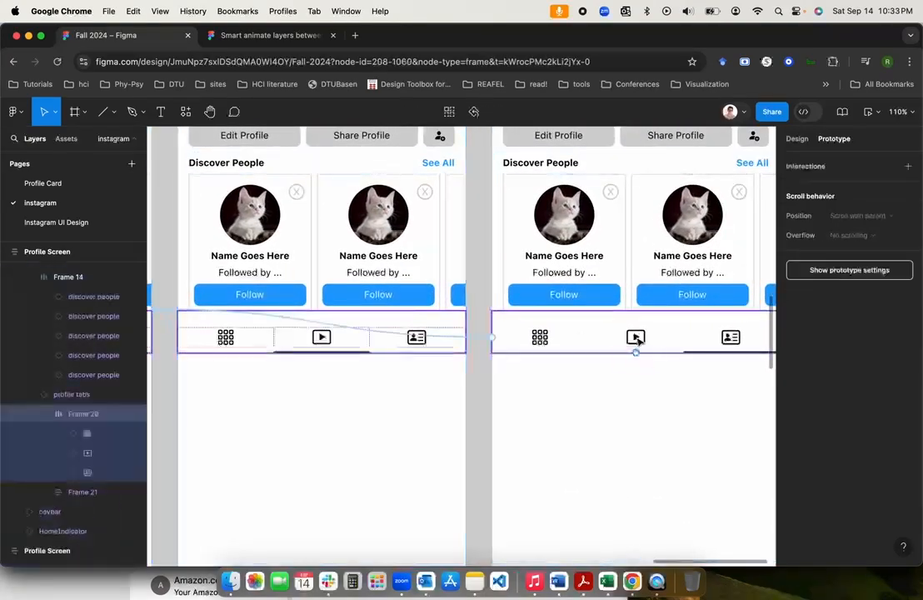
drag(588, 337, 471, 311)
click(481, 323)
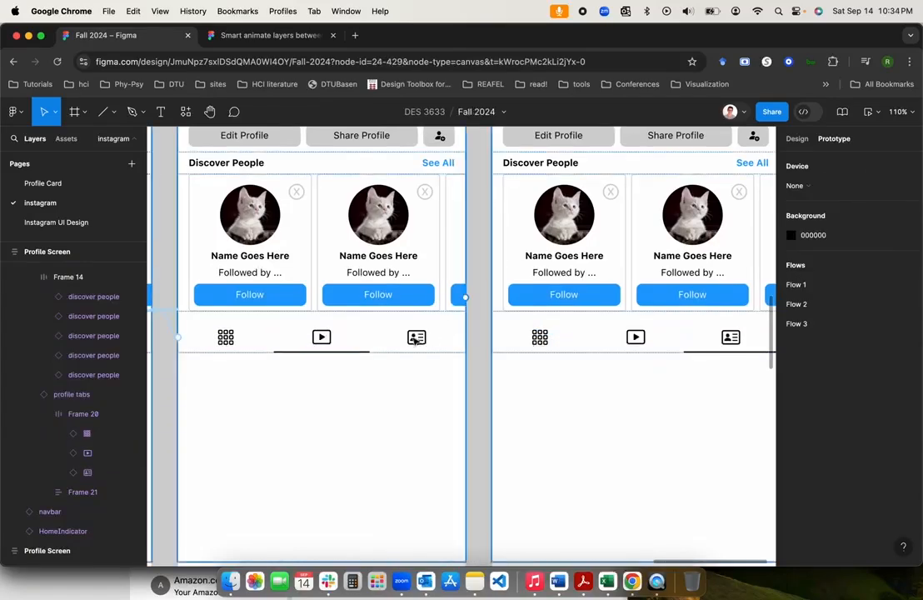
Link the tagged-profile icon on the second Profile Screen to the third Profile Screen, on click with Smart animate, Ease out, 300ms
double_click(415, 339)
double_click(415, 340)
double_click(414, 339)
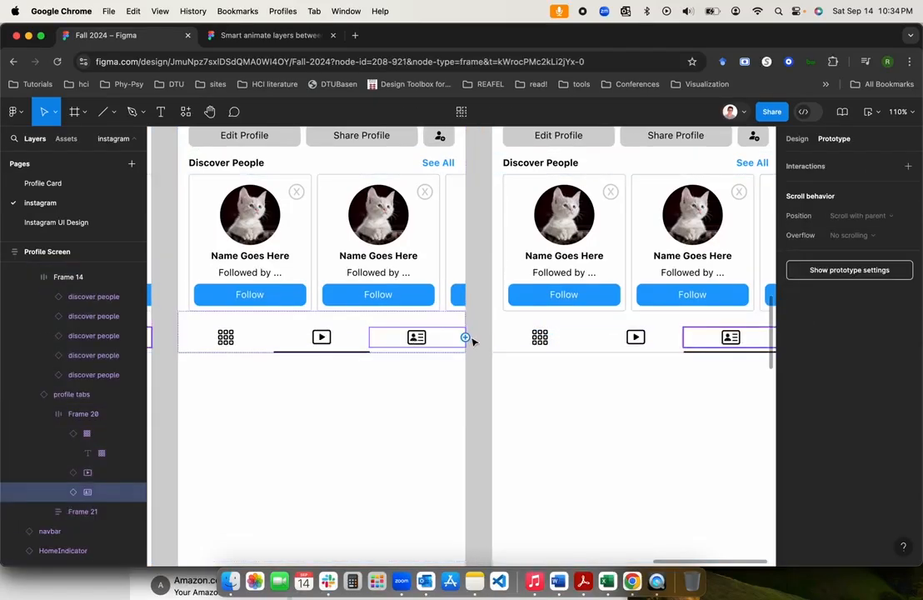
drag(466, 336, 520, 275)
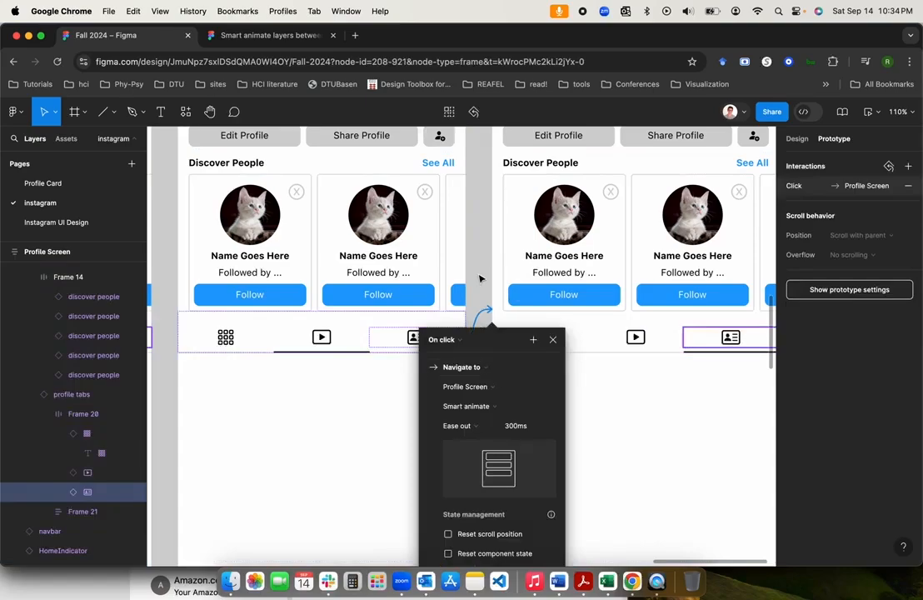
click(480, 279)
Link the tagged-profile icon on the first Profile Screen to the third Profile Screen
scroll(480, 278, down, 5)
scroll(387, 371, up, 3)
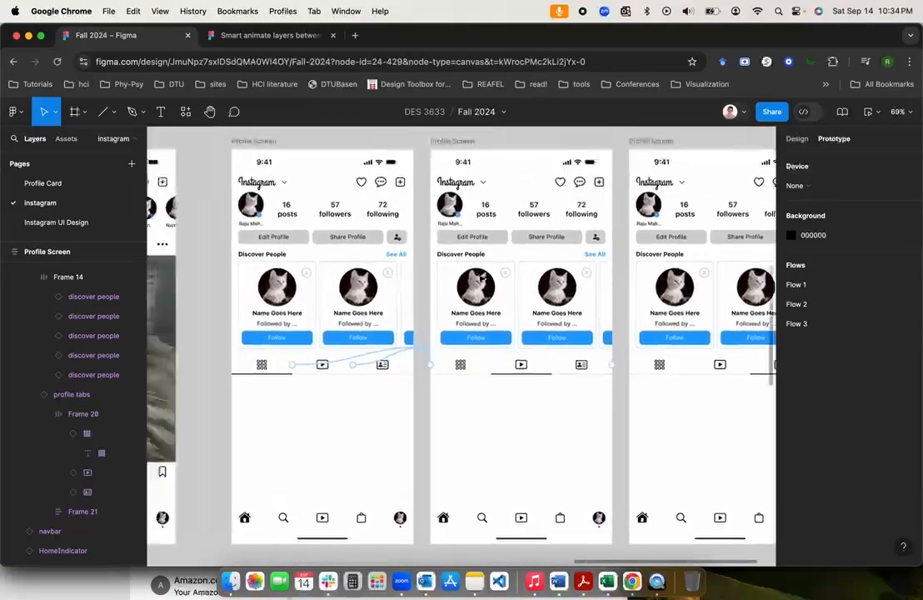
click(387, 371)
click(387, 370)
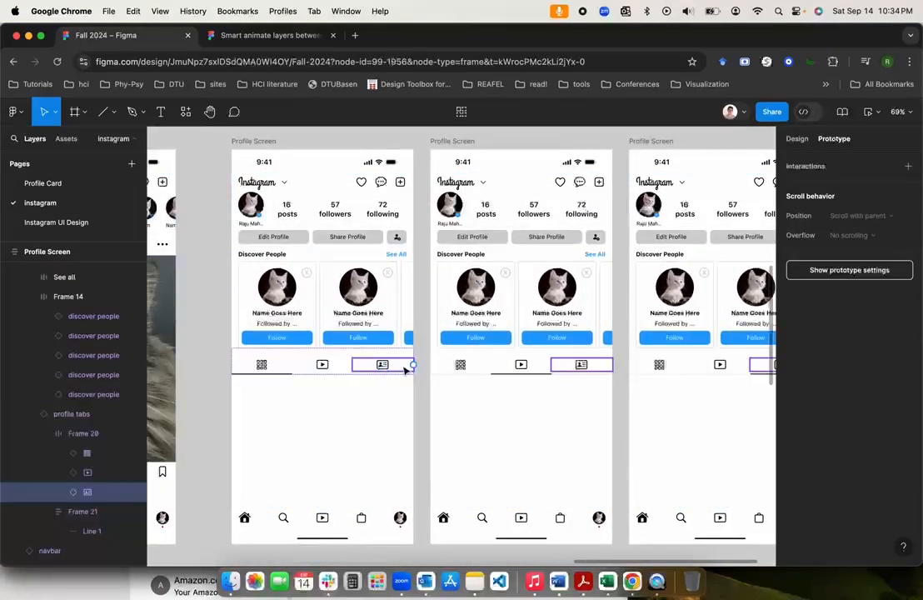
drag(415, 367, 649, 275)
key(Escape)
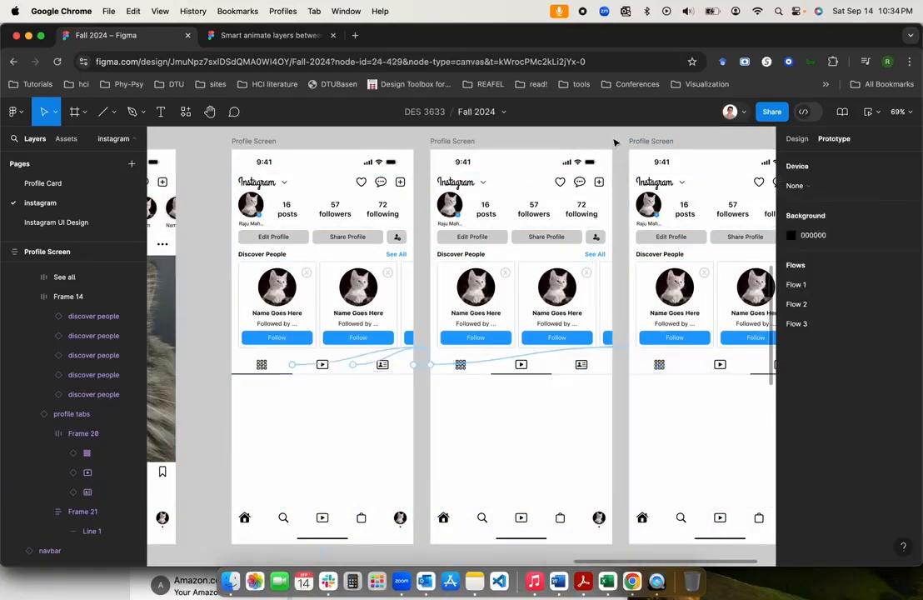
Examine the prototype connections between the tab rows of the three Profile Screens
scroll(598, 325, down, 1)
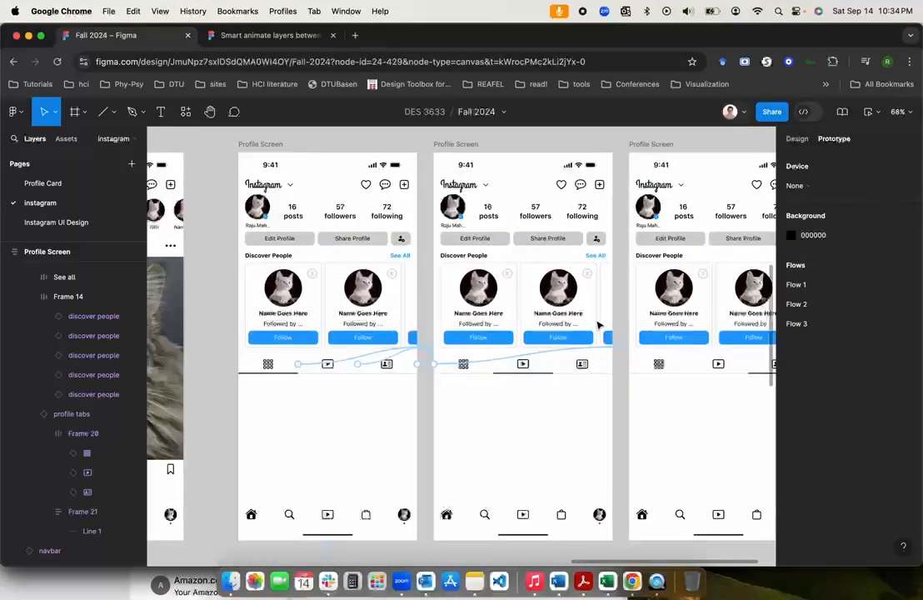
scroll(597, 324, down, 5)
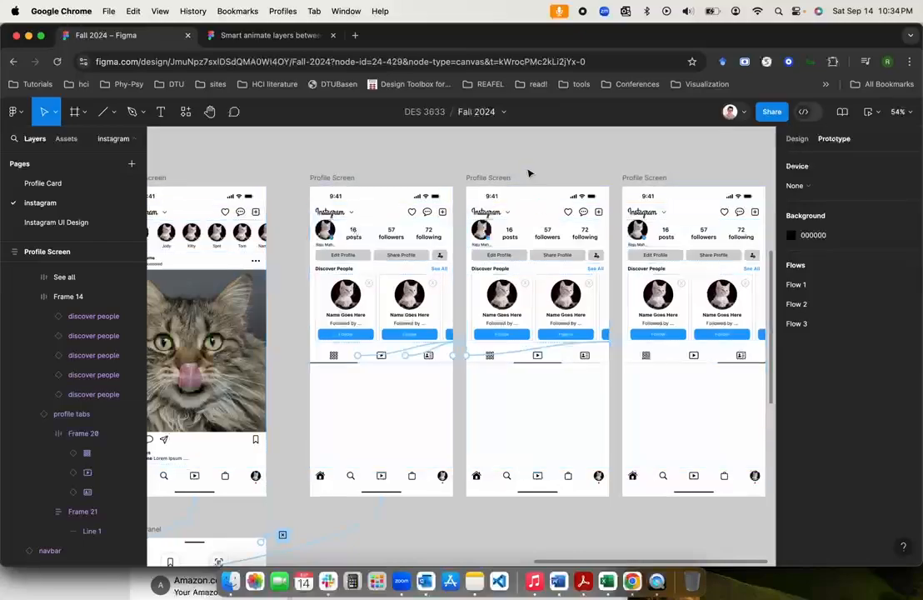
scroll(525, 356, up, 5)
scroll(525, 355, down, 3)
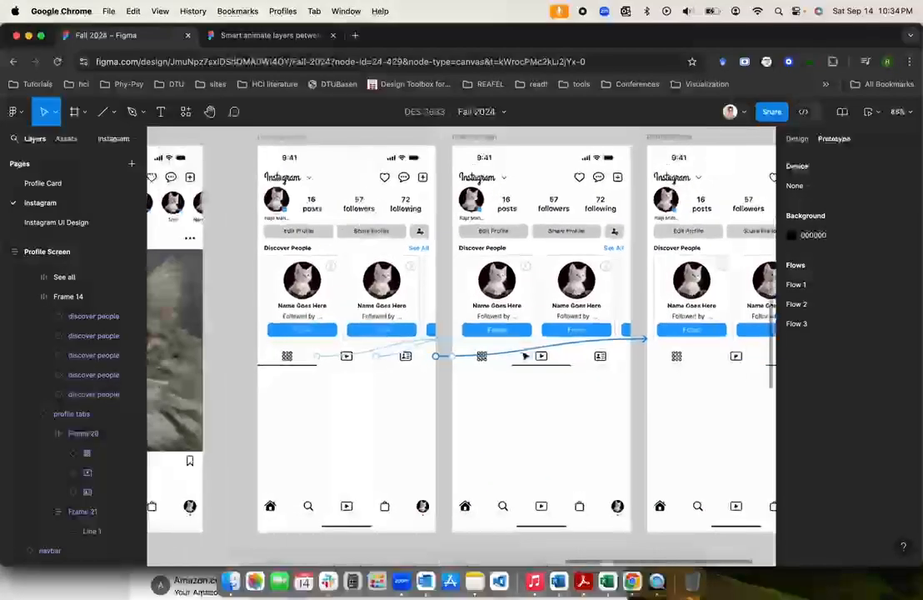
scroll(521, 320, up, 2)
scroll(521, 319, down, 1)
scroll(522, 320, down, 2)
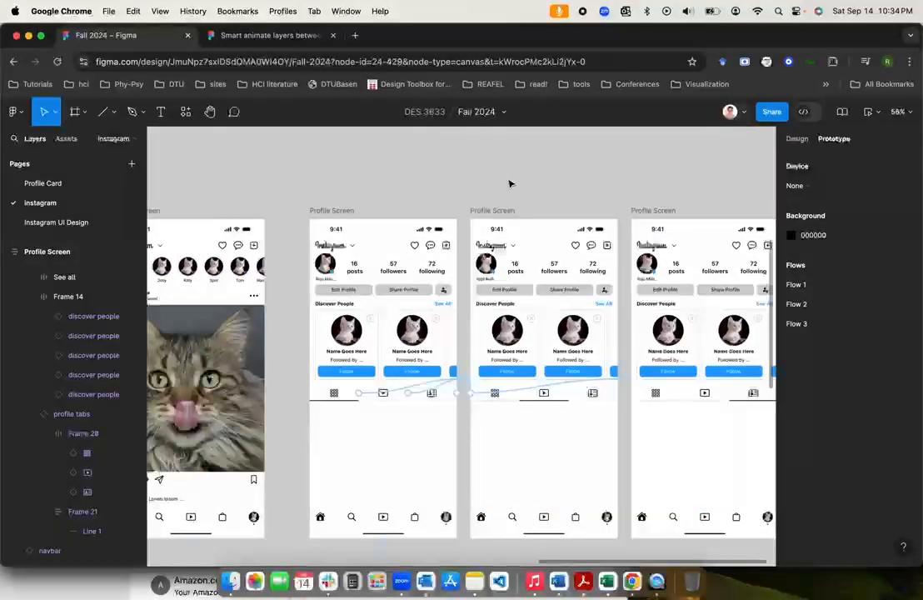
scroll(539, 288, right, 3)
scroll(517, 308, up, 2)
scroll(501, 326, up, 3)
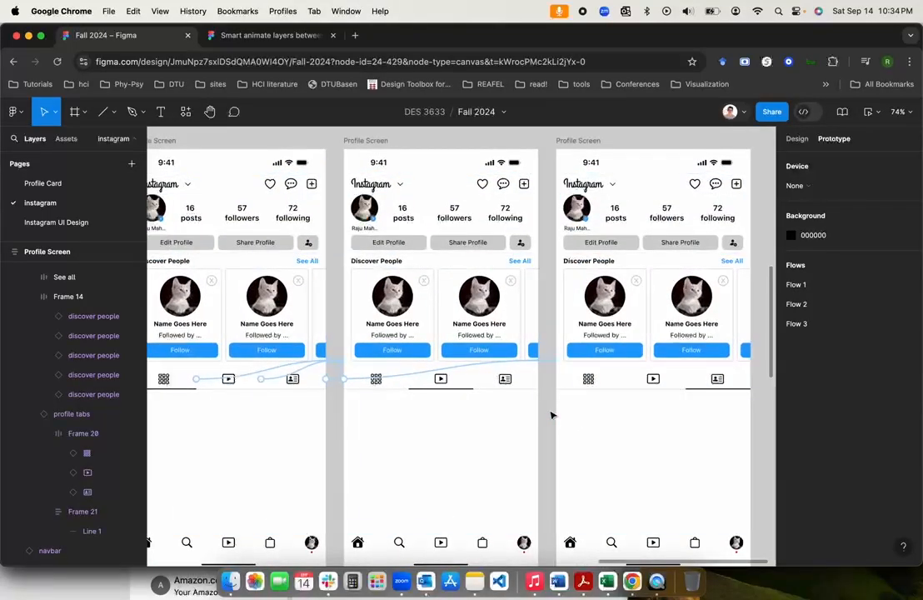
scroll(551, 414, down, 3)
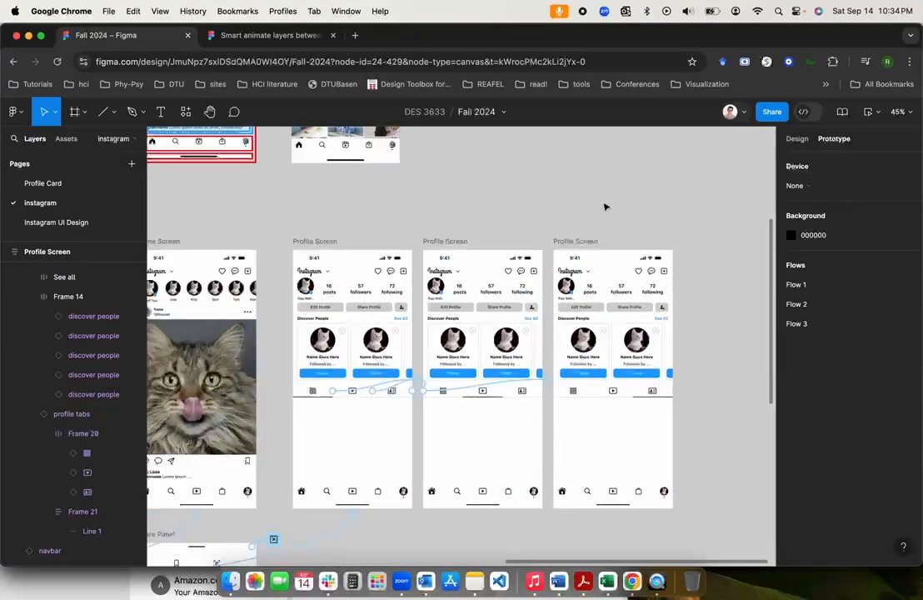
scroll(531, 387, up, 3)
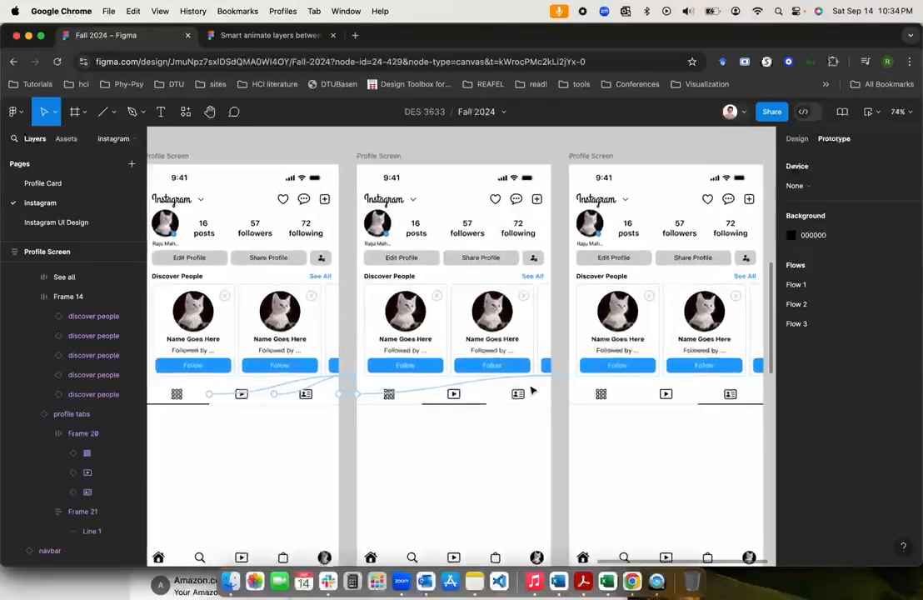
scroll(532, 388, down, 2)
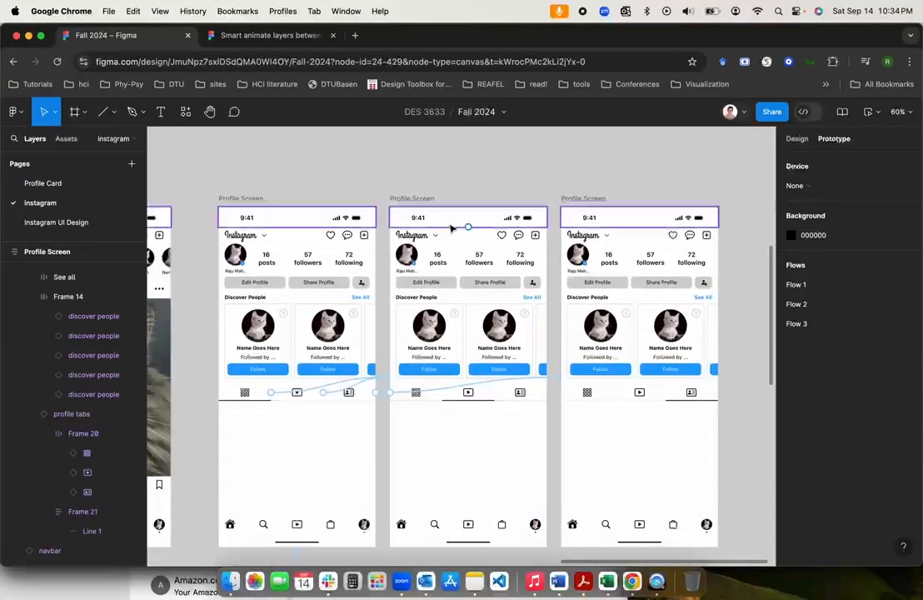
click(430, 198)
scroll(501, 350, up, 2)
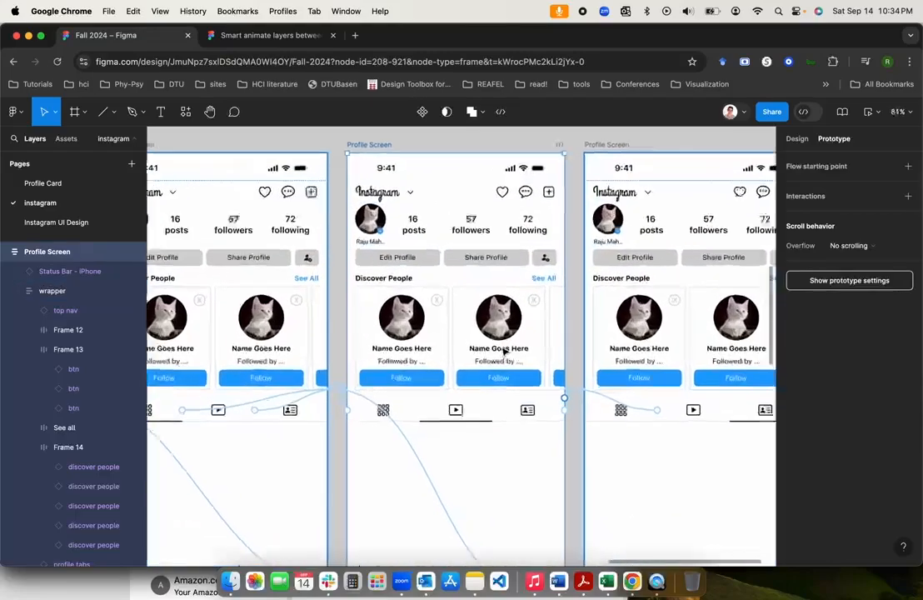
scroll(503, 352, up, 3)
scroll(503, 351, down, 3)
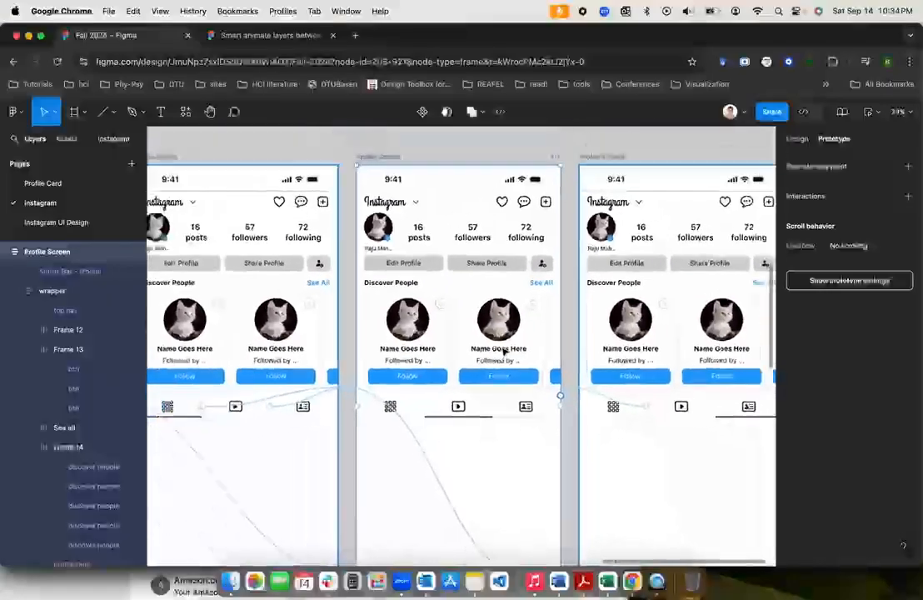
scroll(503, 351, up, 2)
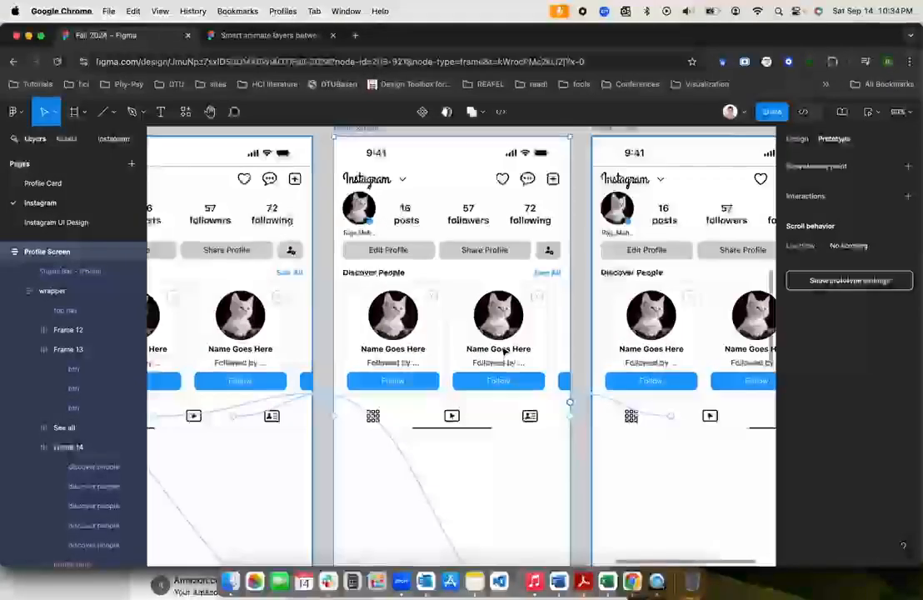
click(585, 460)
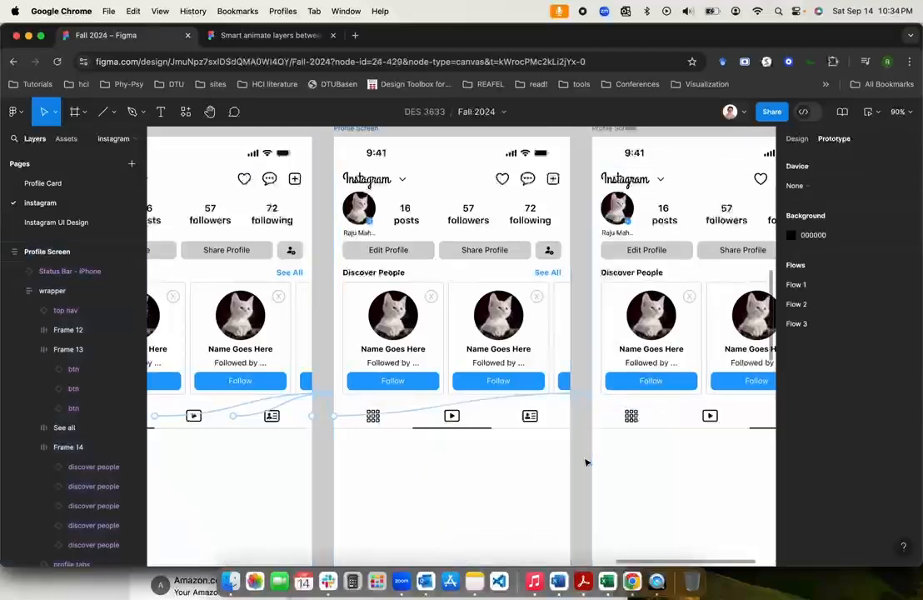
scroll(585, 460, down, 5)
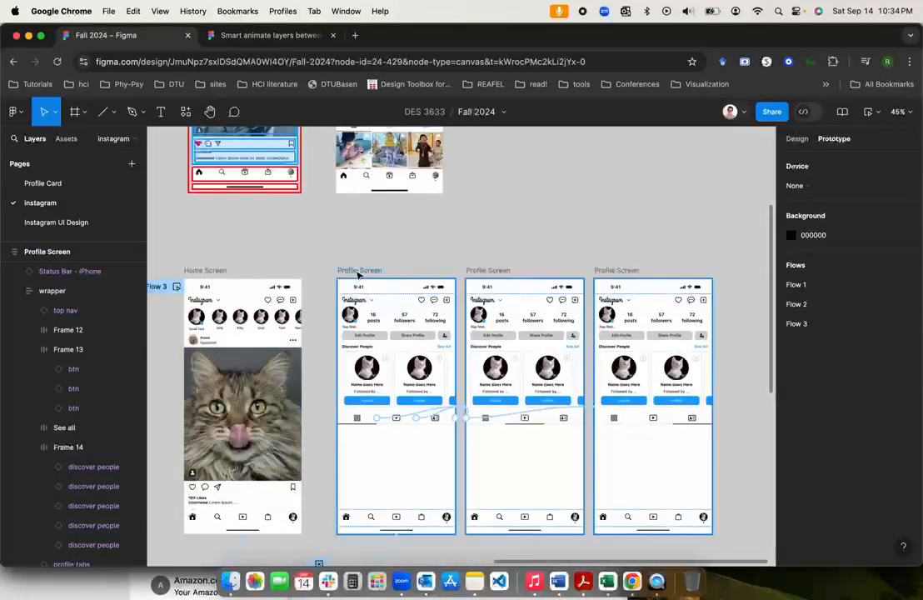
Preview the prototype from the first Profile Screen and test its video, tagged-profile and grid tabs
click(358, 270)
click(868, 112)
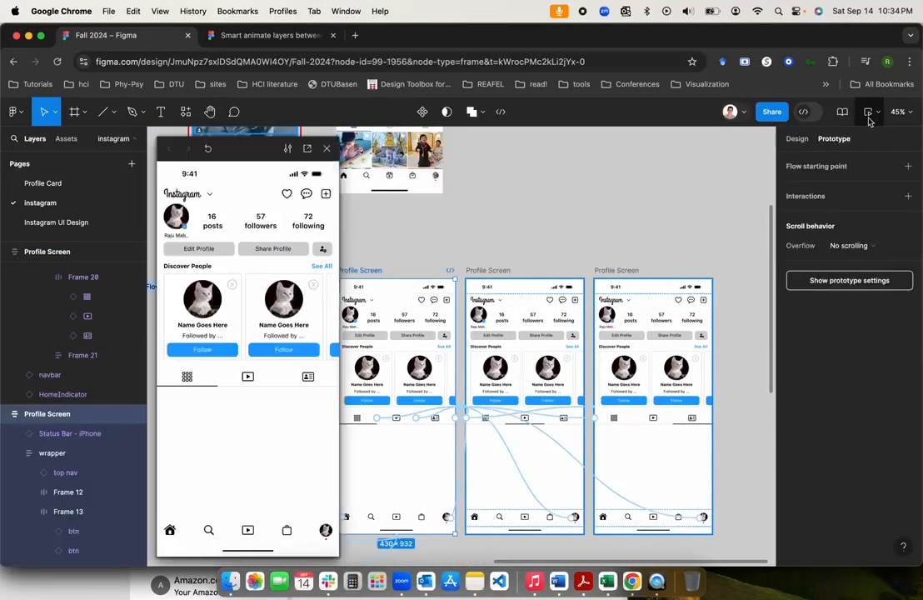
click(246, 379)
click(306, 379)
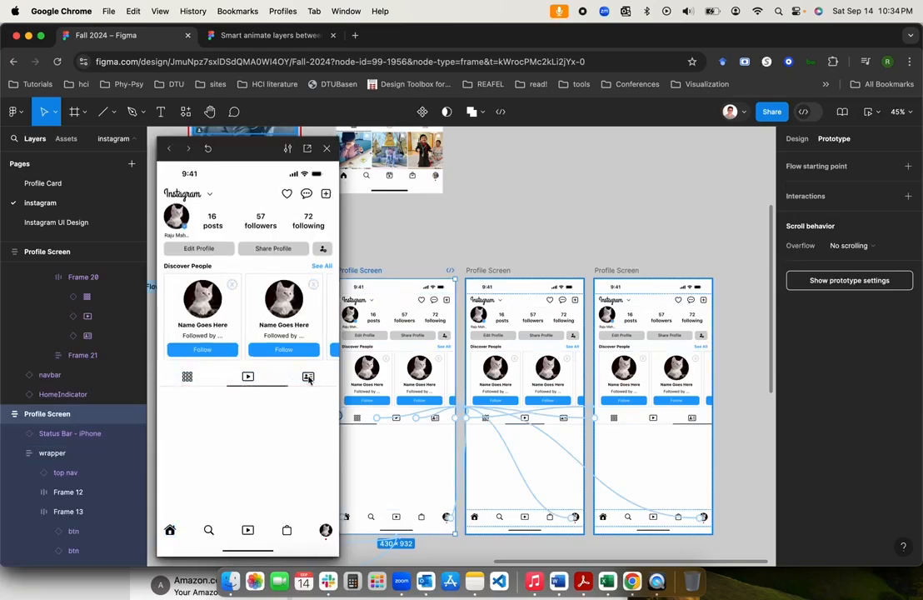
click(248, 378)
click(183, 379)
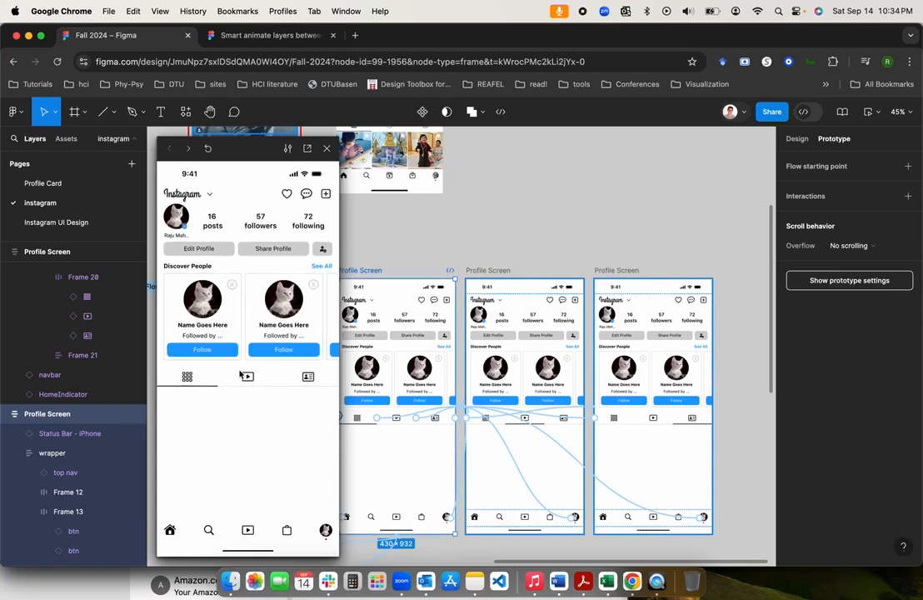
Repeat the switching between the tabs in the preview to check the underline animation, and close the preview
click(246, 379)
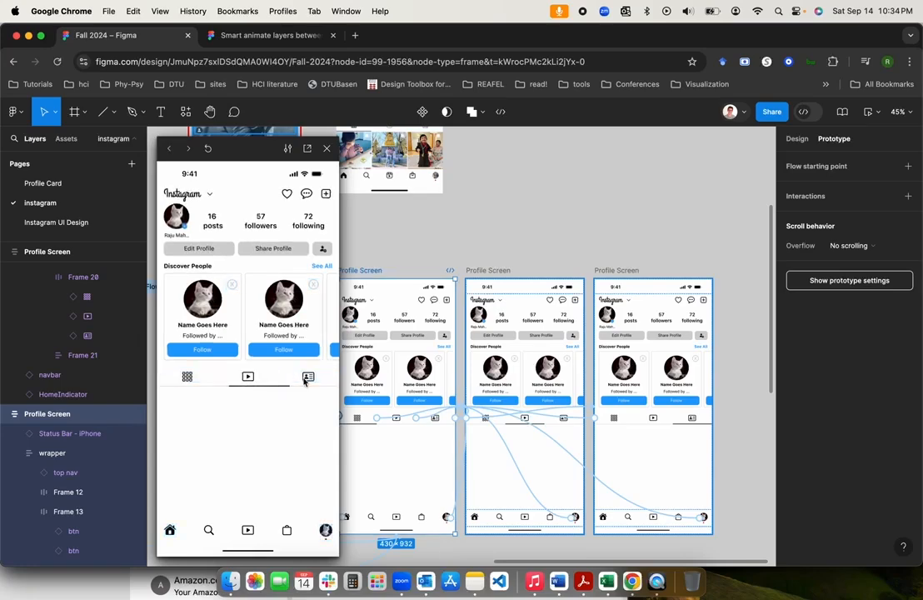
click(189, 379)
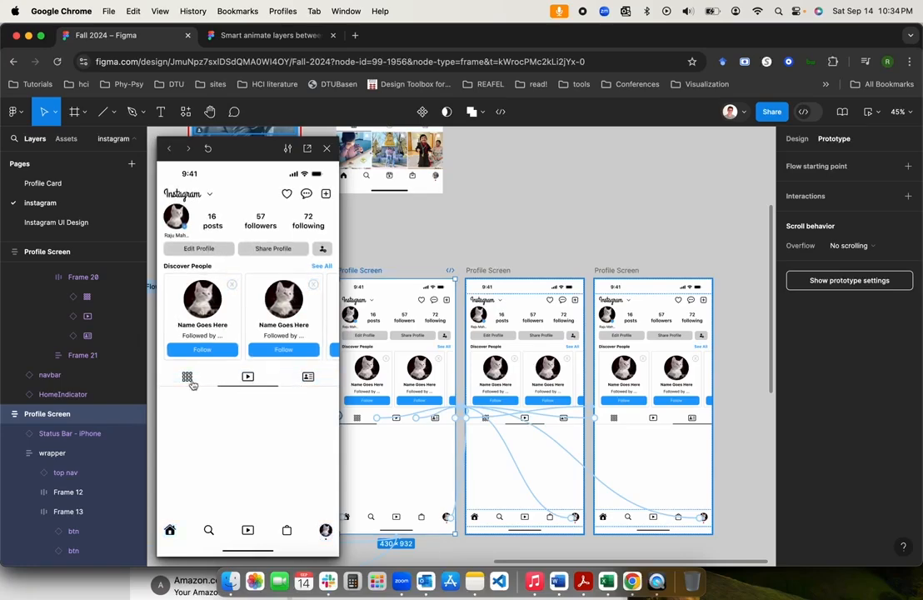
click(249, 379)
click(248, 379)
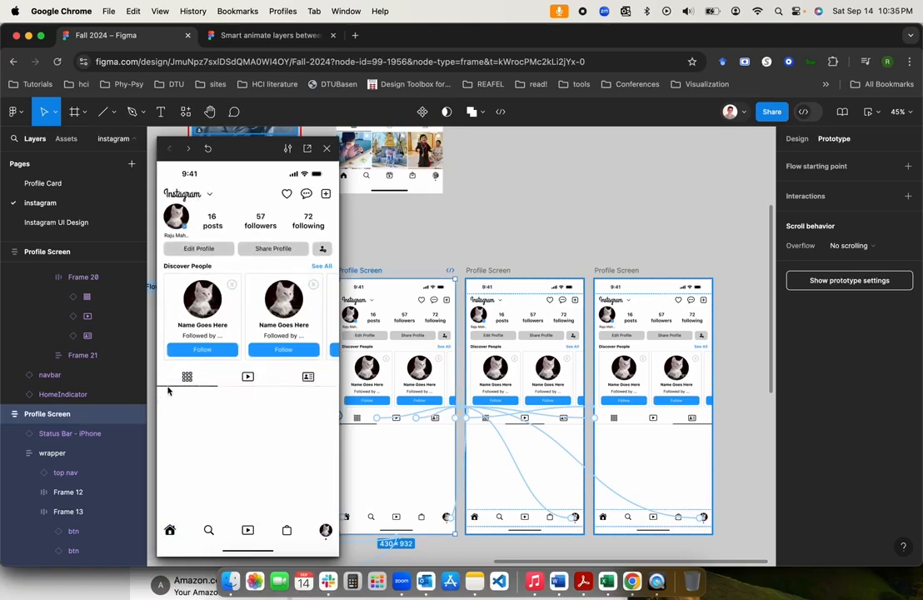
click(248, 378)
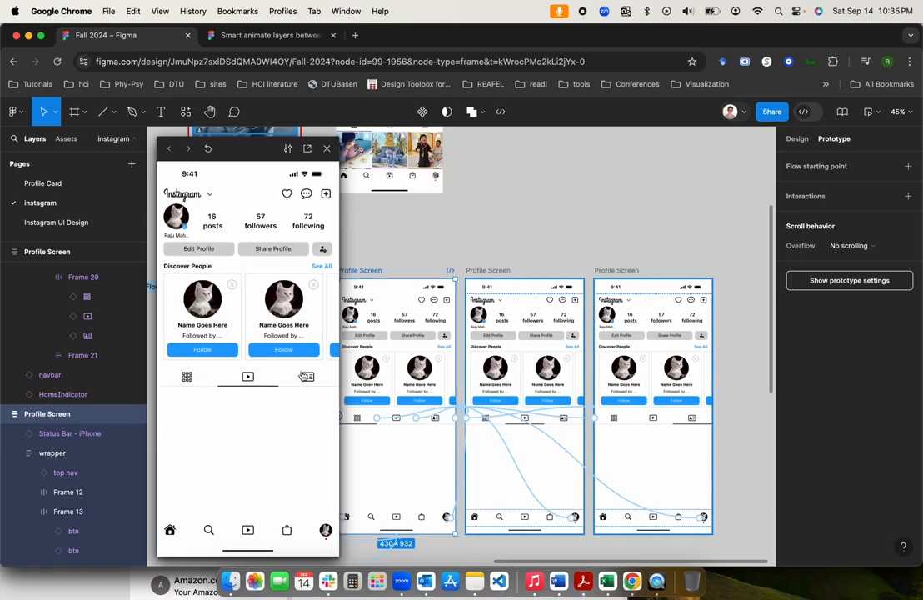
click(325, 196)
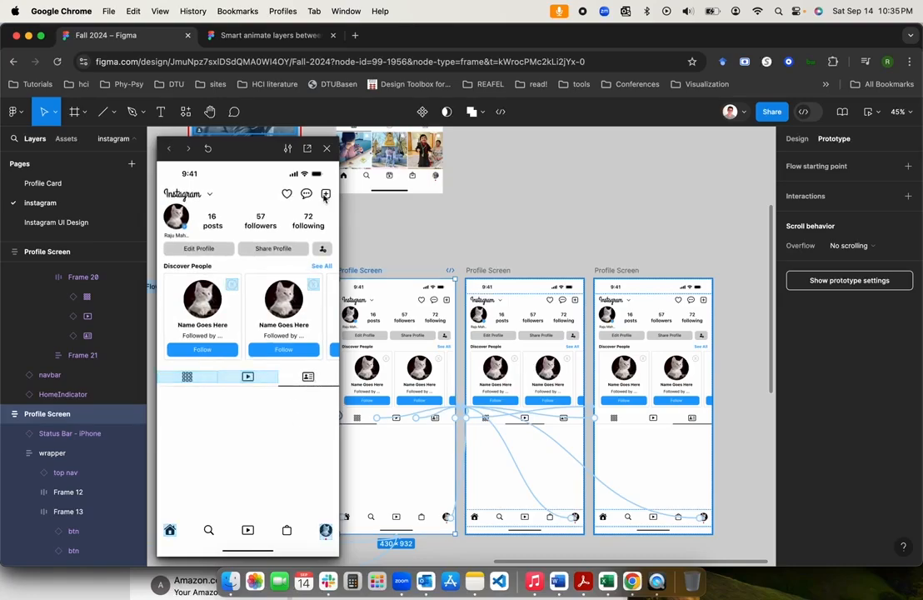
click(327, 148)
click(408, 234)
Look over the area below the Profile Screens' tabs and find the Post image component in the atoms section
scroll(407, 234, up, 1)
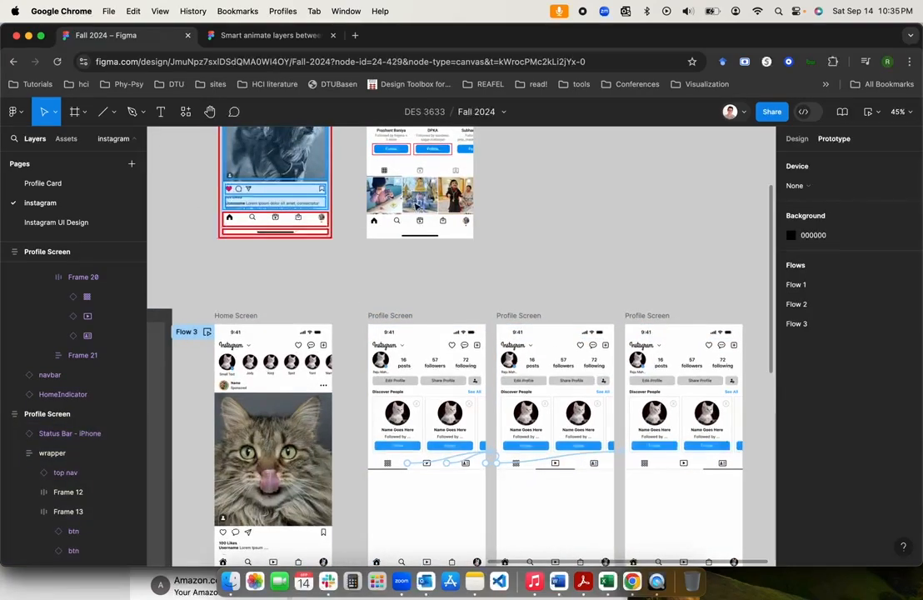
scroll(442, 315, down, 5)
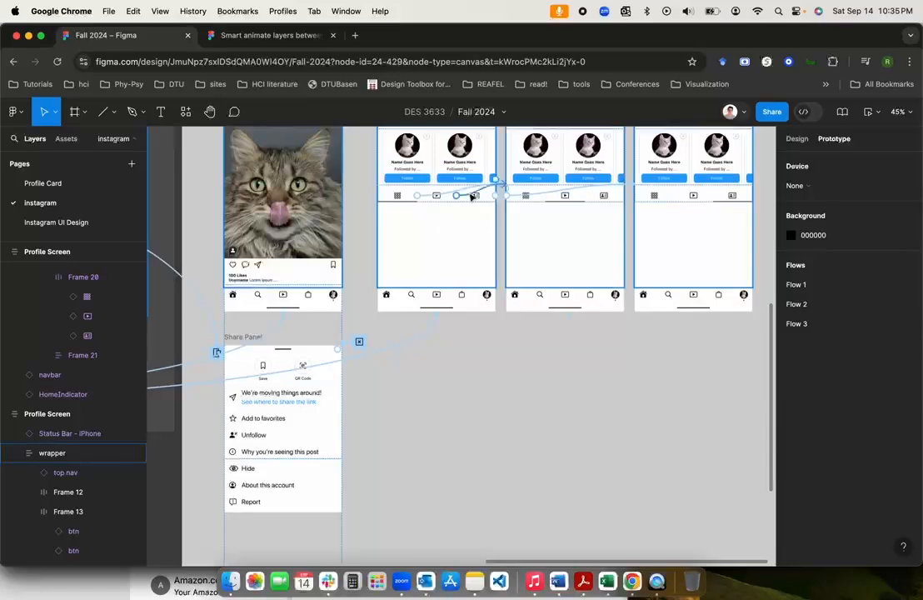
scroll(482, 408, up, 2)
scroll(483, 408, up, 4)
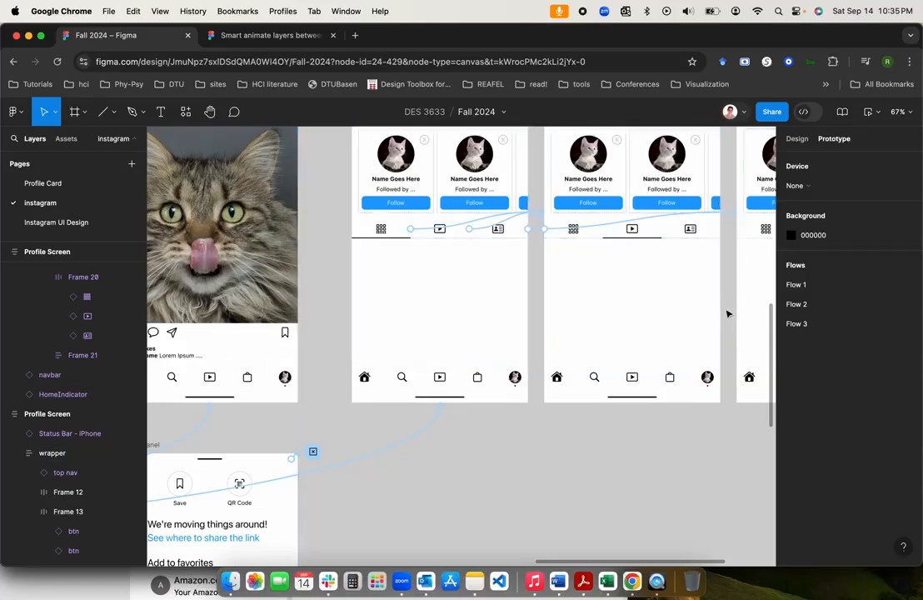
scroll(727, 314, right, 3)
scroll(564, 491, down, 4)
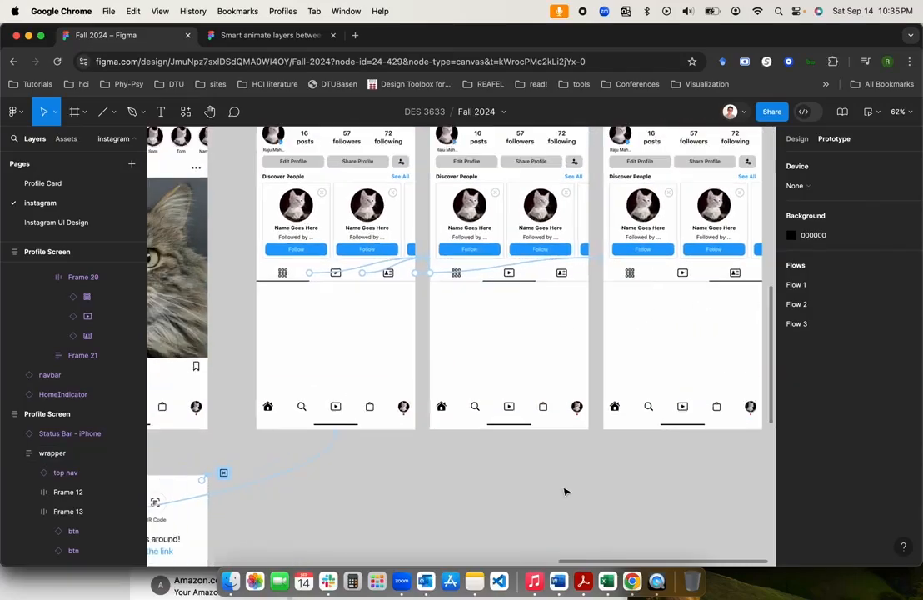
scroll(479, 491, left, 5)
scroll(478, 491, down, 3)
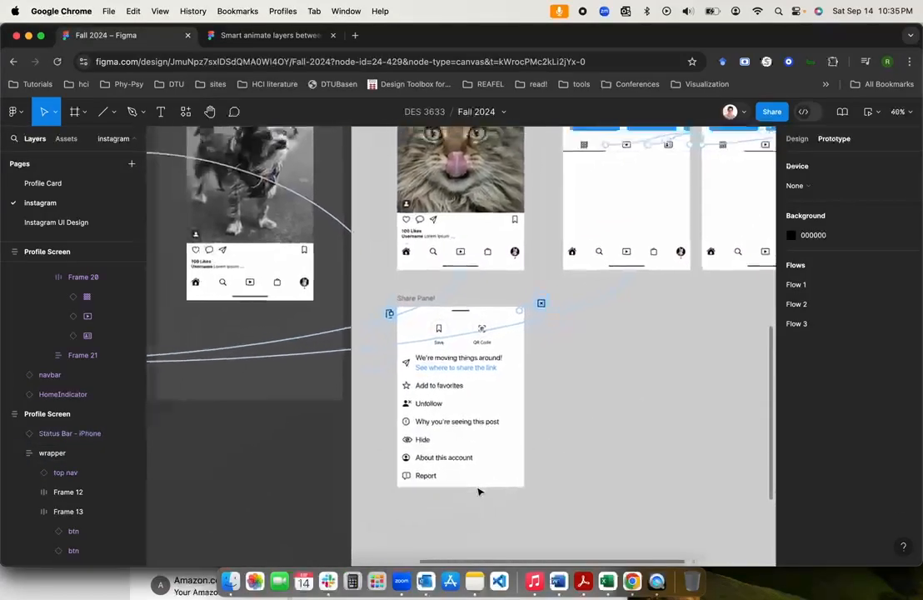
scroll(478, 491, left, 6)
scroll(478, 490, down, 1)
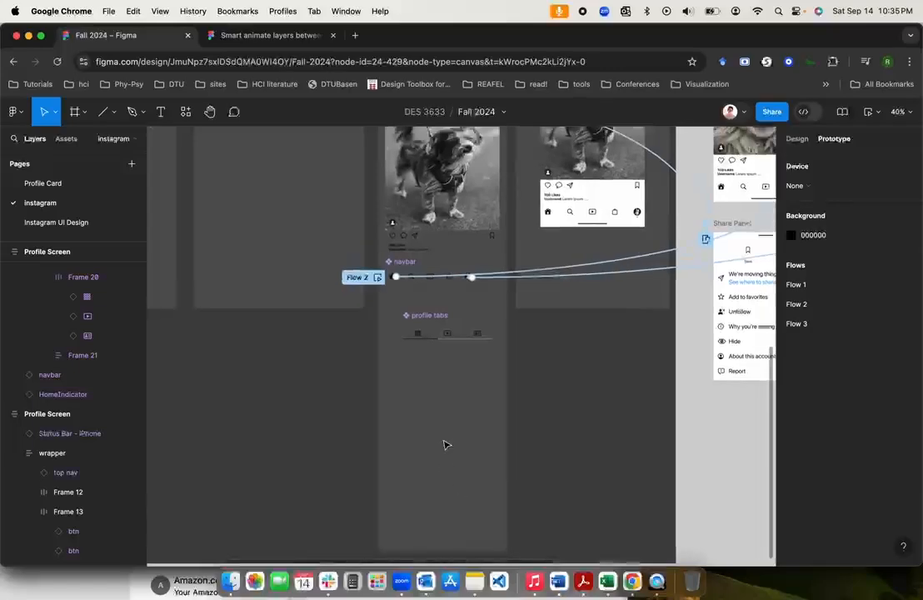
scroll(498, 421, left, 6)
scroll(498, 420, up, 4)
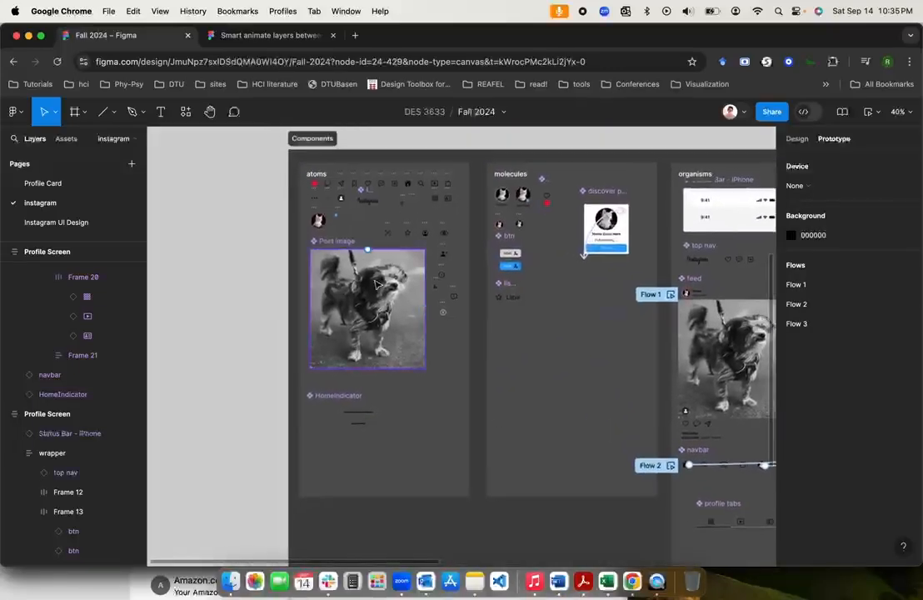
click(348, 252)
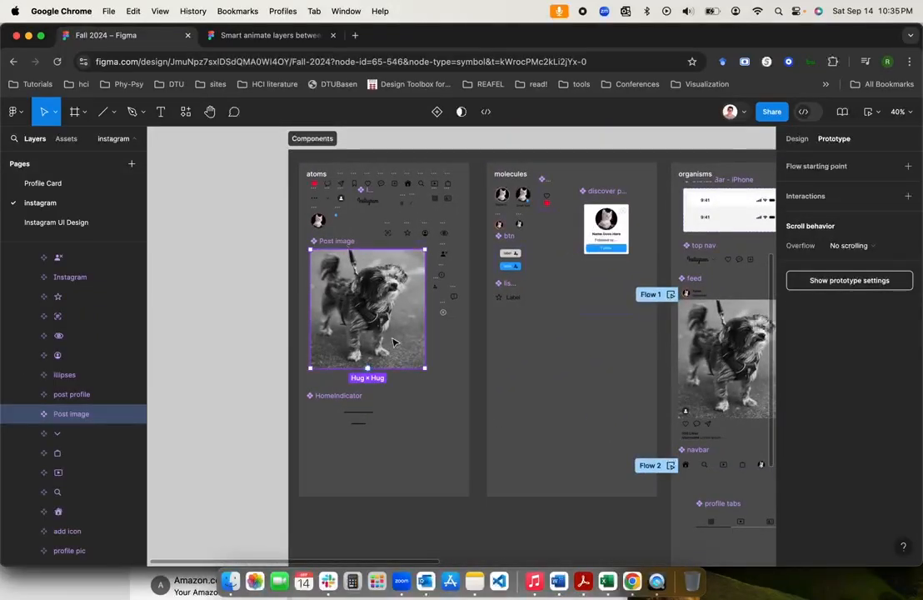
scroll(395, 342, down, 5)
scroll(395, 343, right, 2)
scroll(393, 341, right, 3)
scroll(393, 342, down, 1)
click(435, 335)
key(super+v)
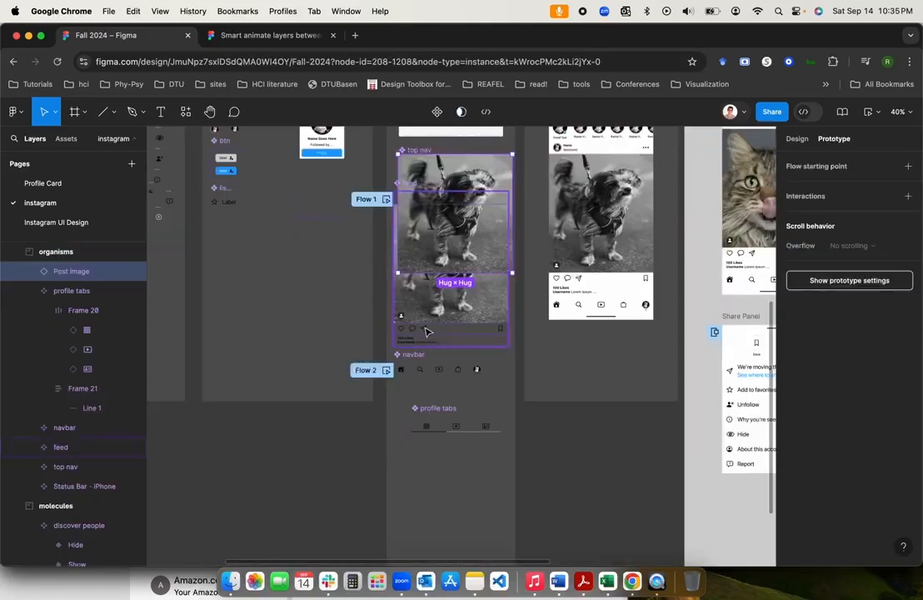
drag(470, 305, 513, 213)
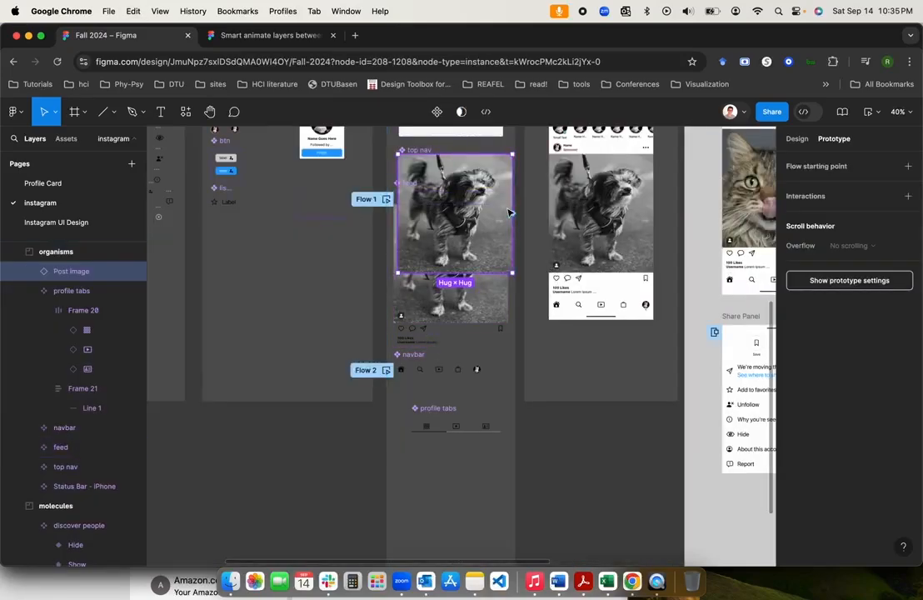
key(super+z)
scroll(448, 322, left, 7)
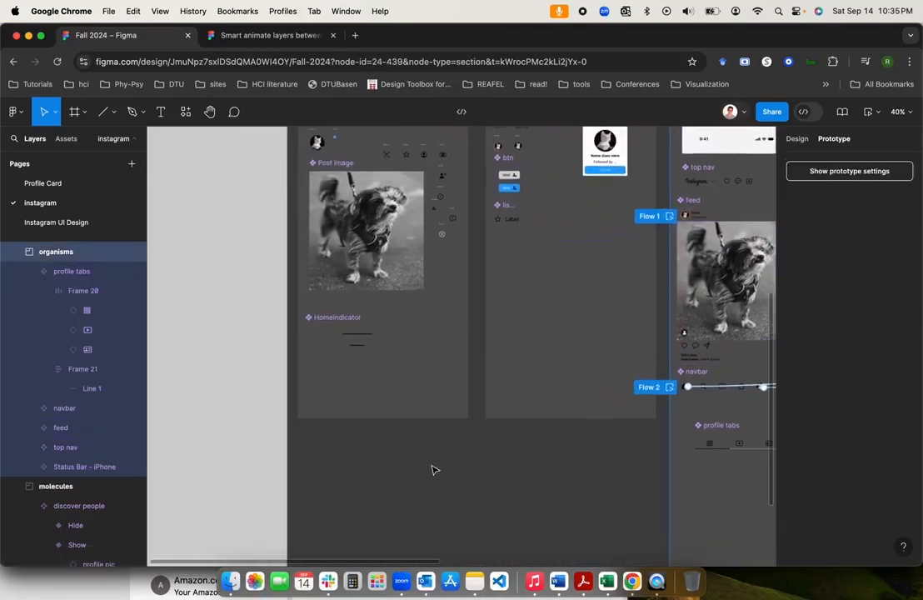
Paste an instance of the Post image component and place it below the molecules section at about X 799, Y 1582
click(275, 409)
click(797, 138)
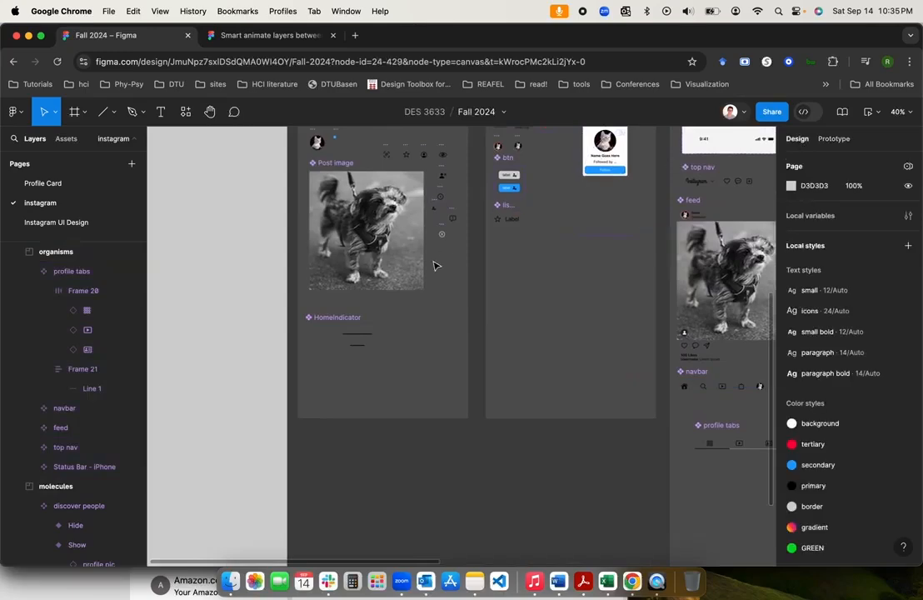
click(372, 213)
key(super+v)
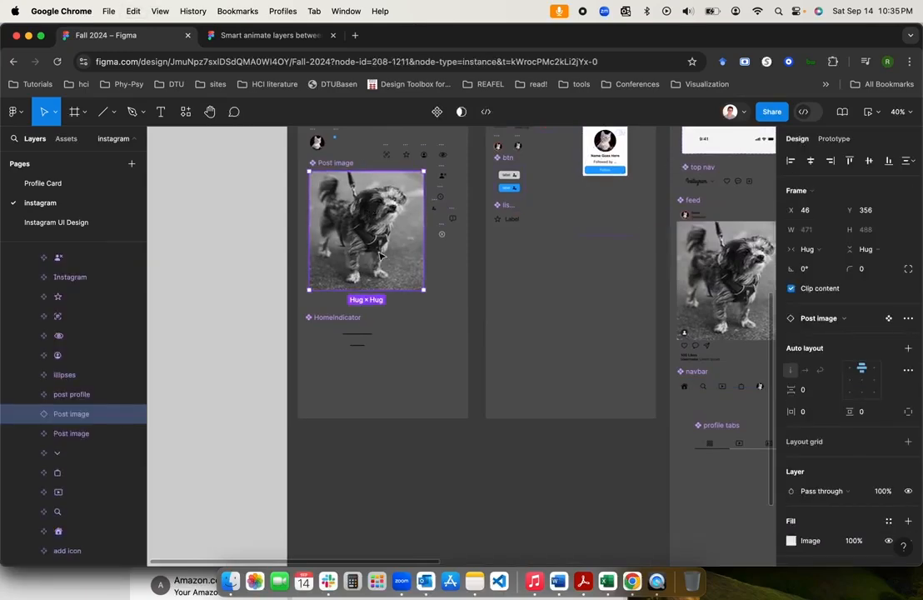
drag(373, 213, 542, 525)
scroll(541, 526, down, 5)
scroll(542, 526, right, 4)
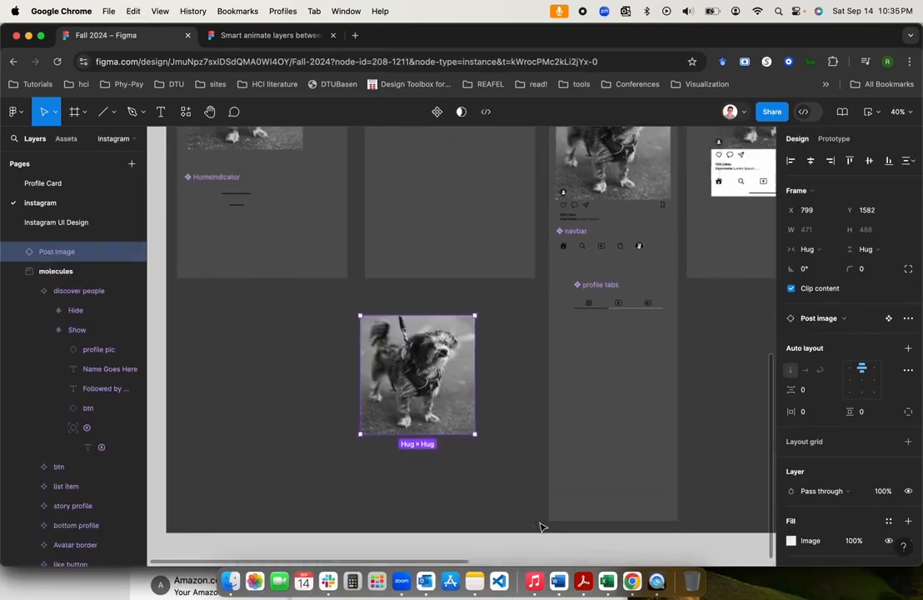
Place the Post image below the profile tabs component at X 50, Y 1607, and shrink it to 162 × 168
drag(310, 267, 510, 293)
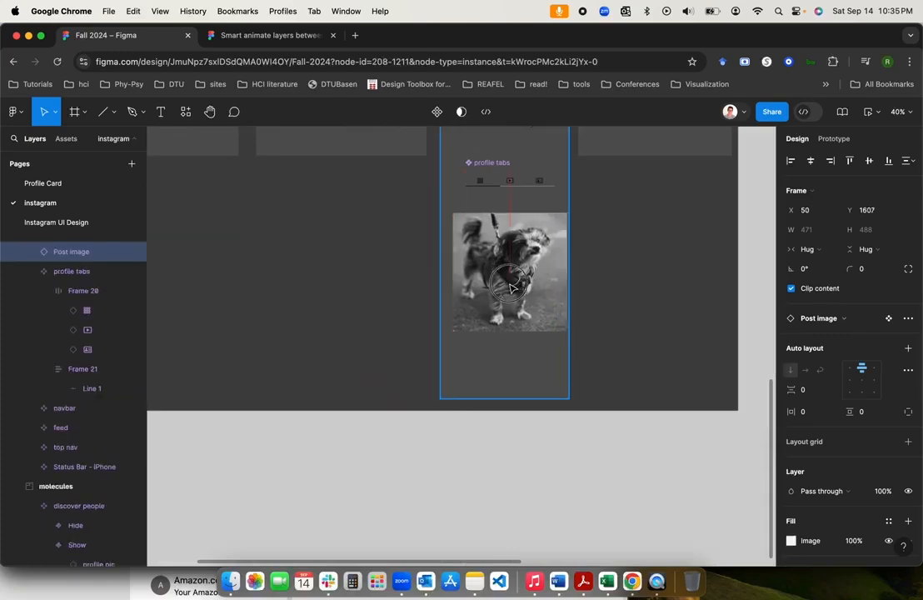
drag(564, 331, 497, 258)
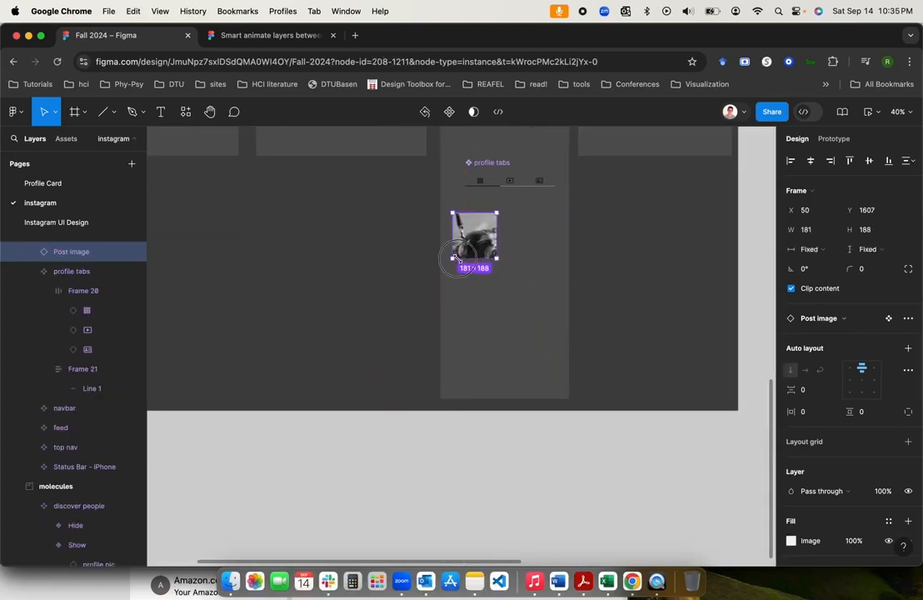
scroll(552, 314, up, 3)
scroll(552, 313, left, 1)
scroll(552, 313, up, 5)
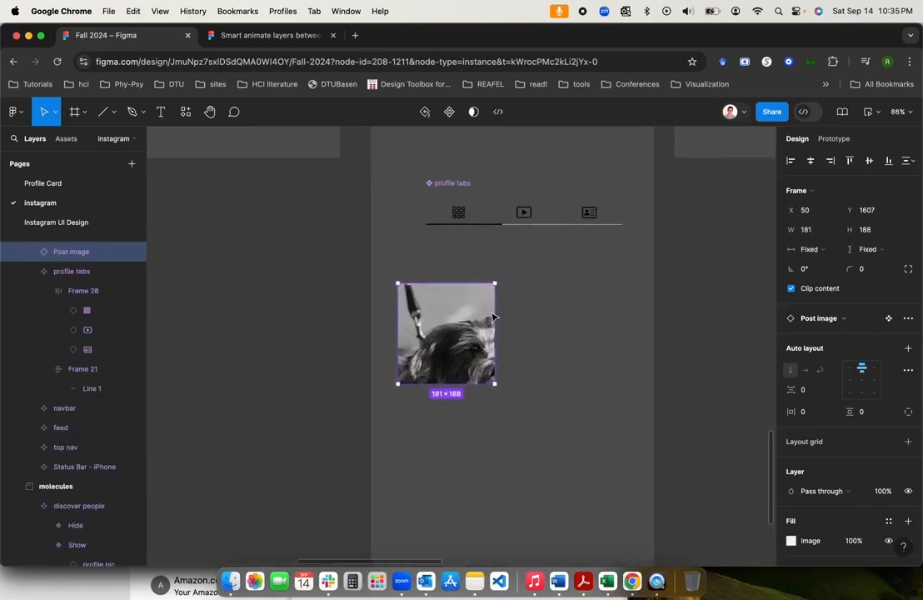
click(705, 330)
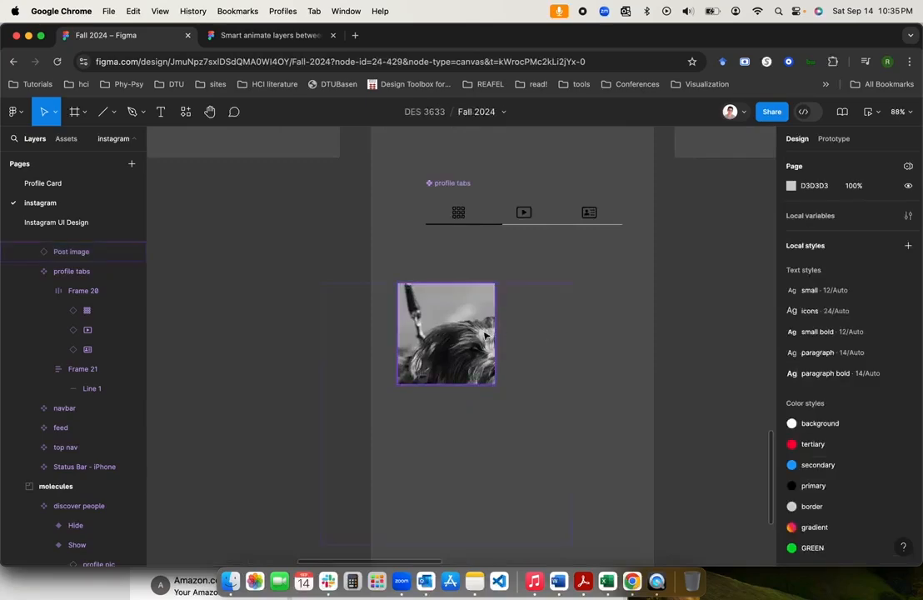
click(486, 335)
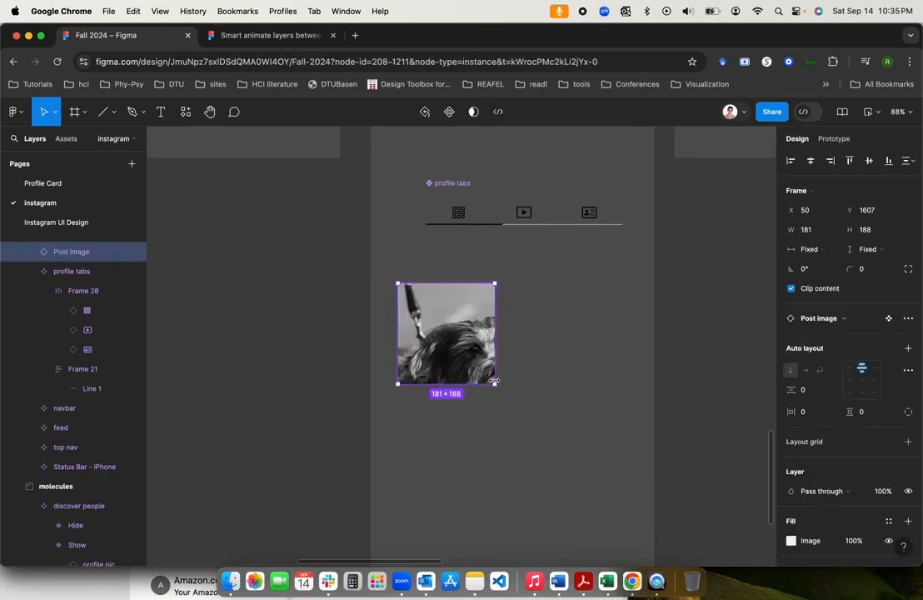
drag(495, 385, 479, 374)
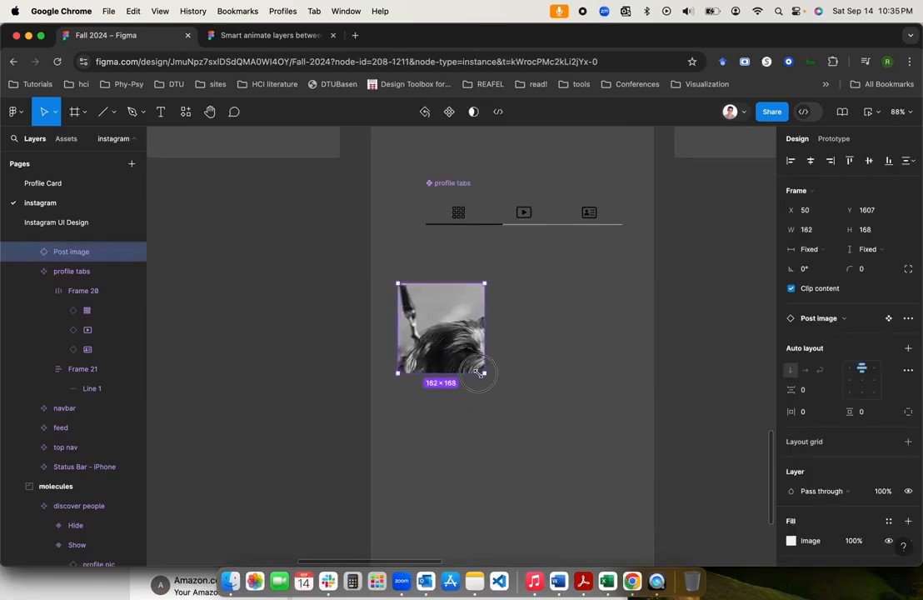
Duplicate the small Post image twice to make a horizontal row of three with 12 spacing
key(super+d)
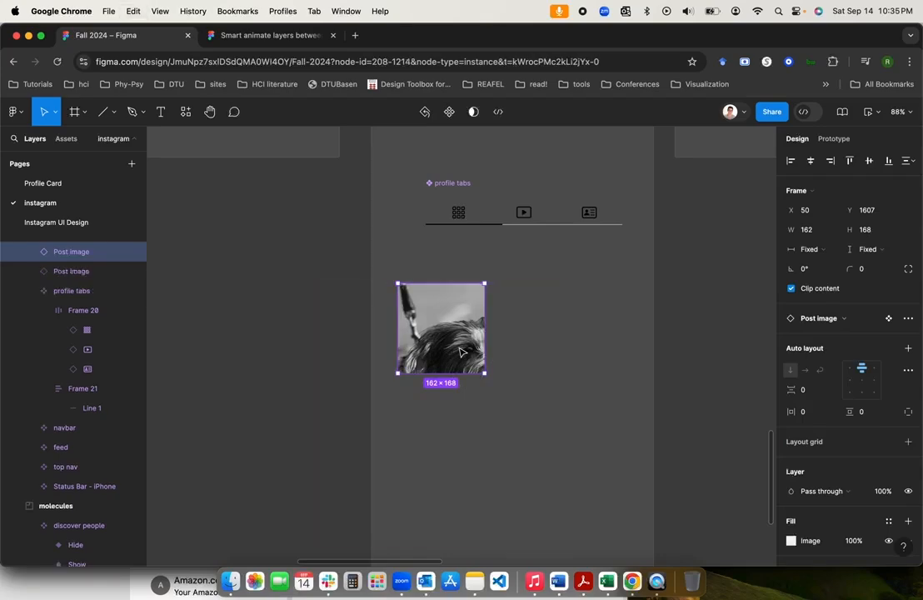
drag(441, 339, 537, 384)
key(super+d)
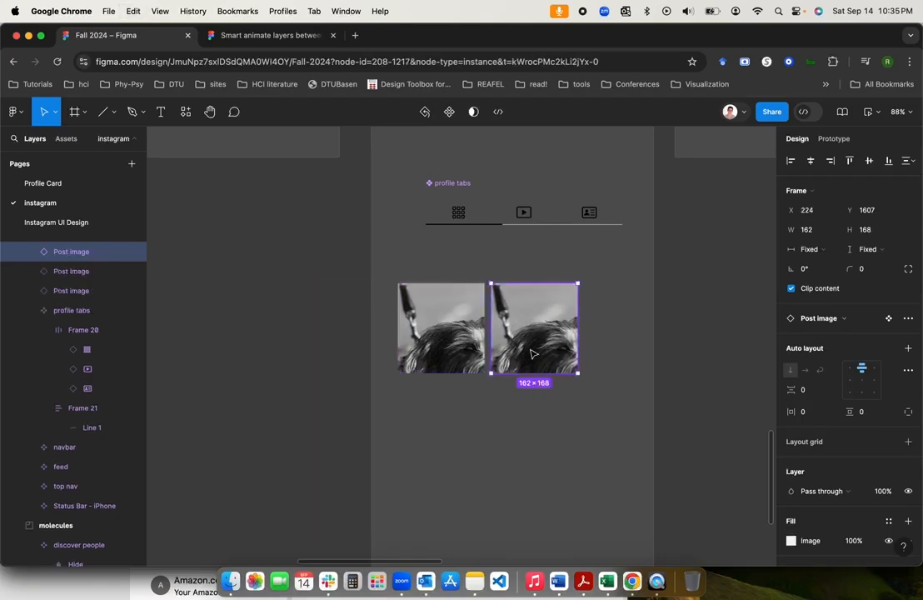
drag(538, 333, 630, 334)
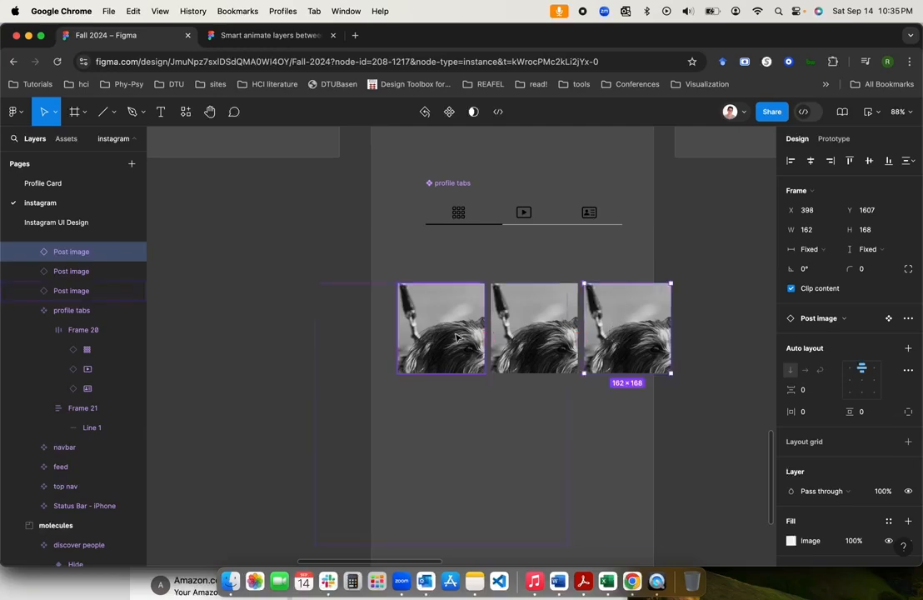
Duplicate the row of three Post images twice downward, at Y 1785 and Y 1963, to form a three-by-three grid
shift+click(442, 333)
shift+click(525, 335)
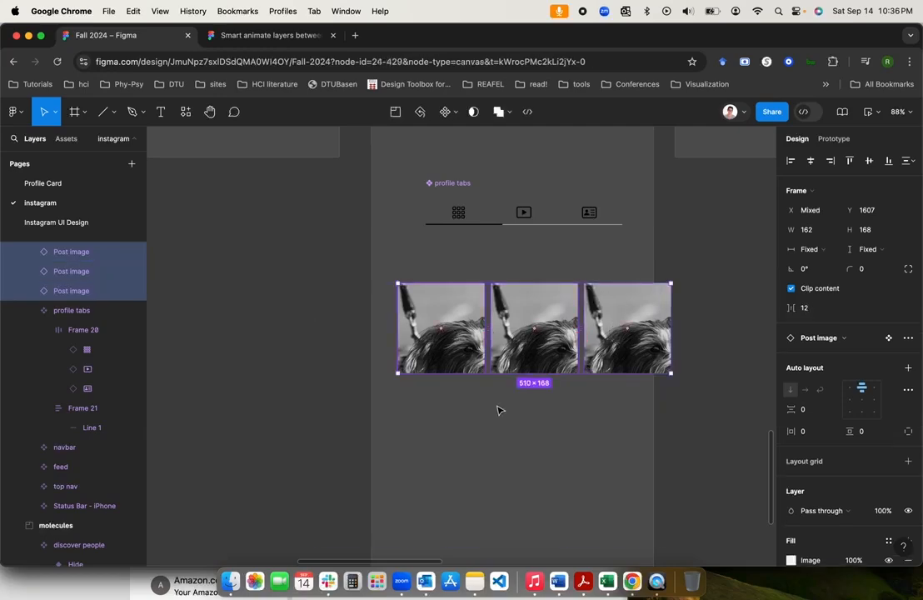
click(657, 434)
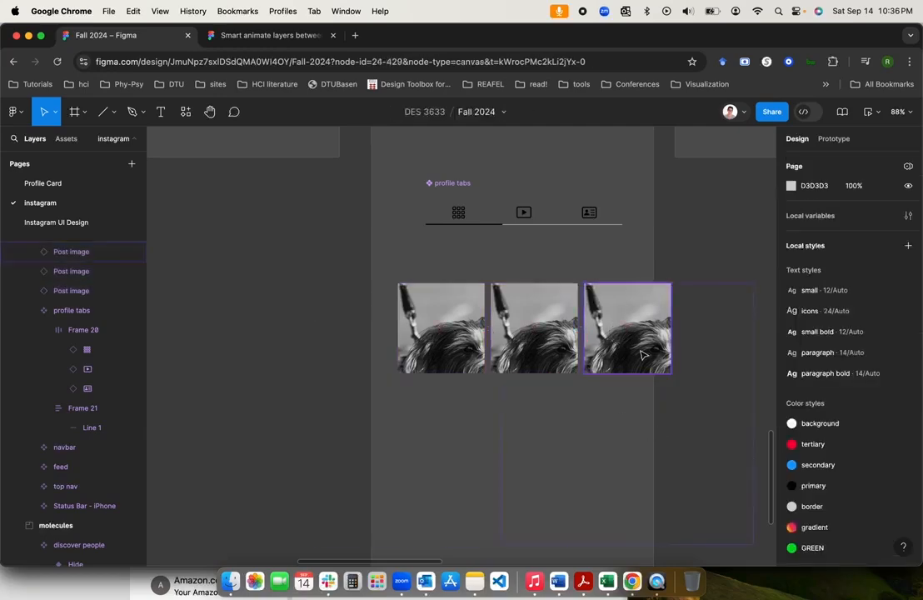
click(625, 333)
shift+click(553, 309)
shift+click(447, 320)
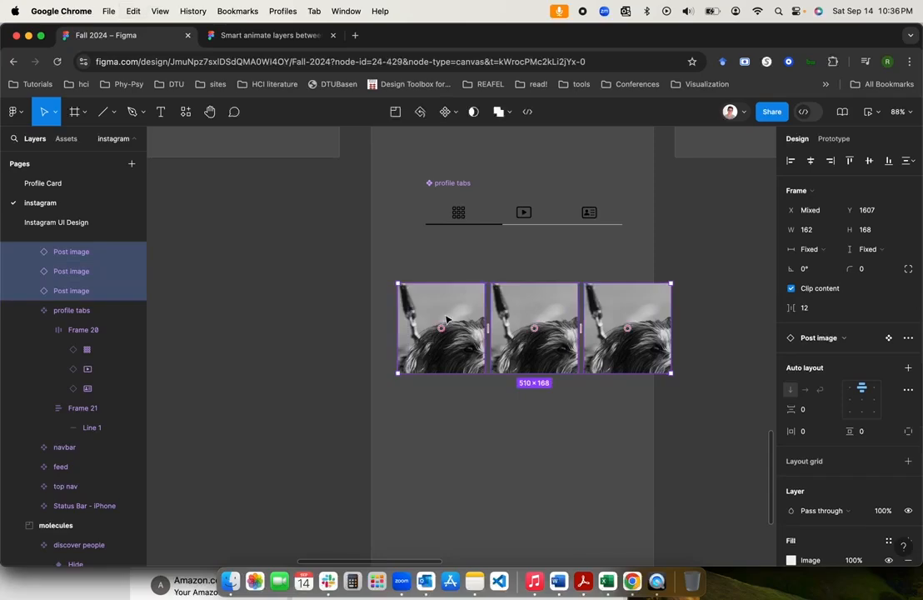
key(super+d)
drag(454, 332, 454, 426)
scroll(454, 427, down, 3)
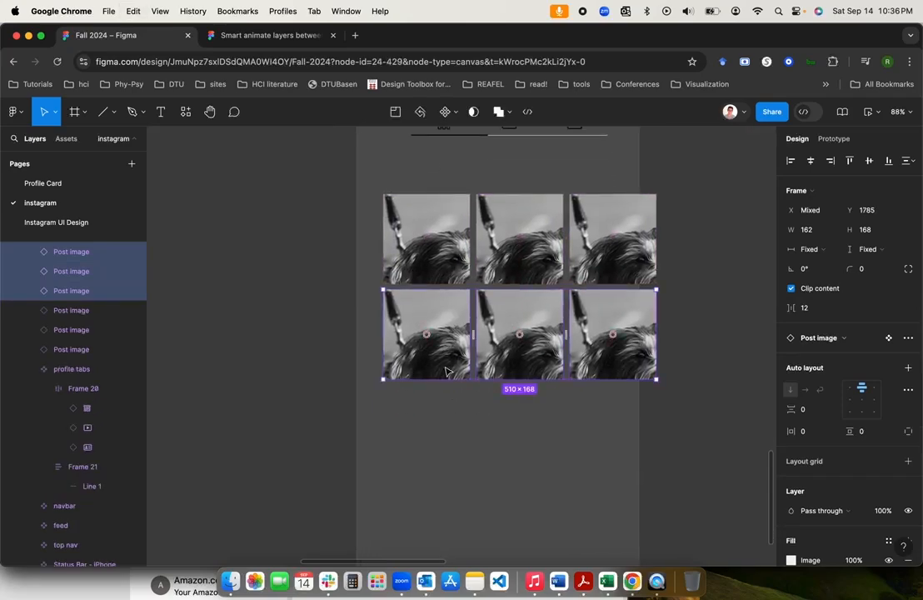
key(super+d)
drag(447, 349, 451, 448)
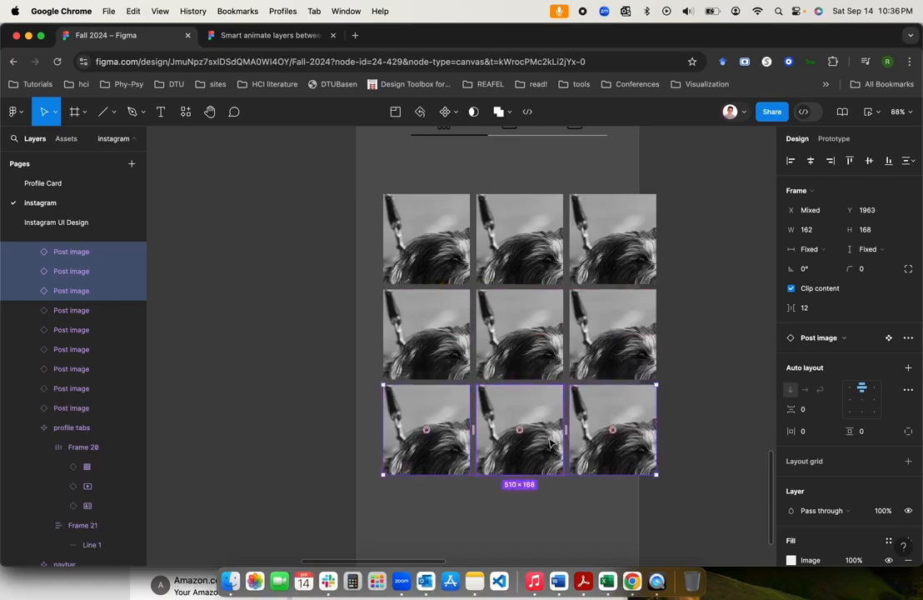
Combine all nine Post images in a wrapping auto layout frame and move it to X 25, Y 1637
click(442, 223)
shift+click(520, 241)
shift+click(612, 241)
shift+click(629, 330)
shift+click(426, 333)
shift+click(503, 330)
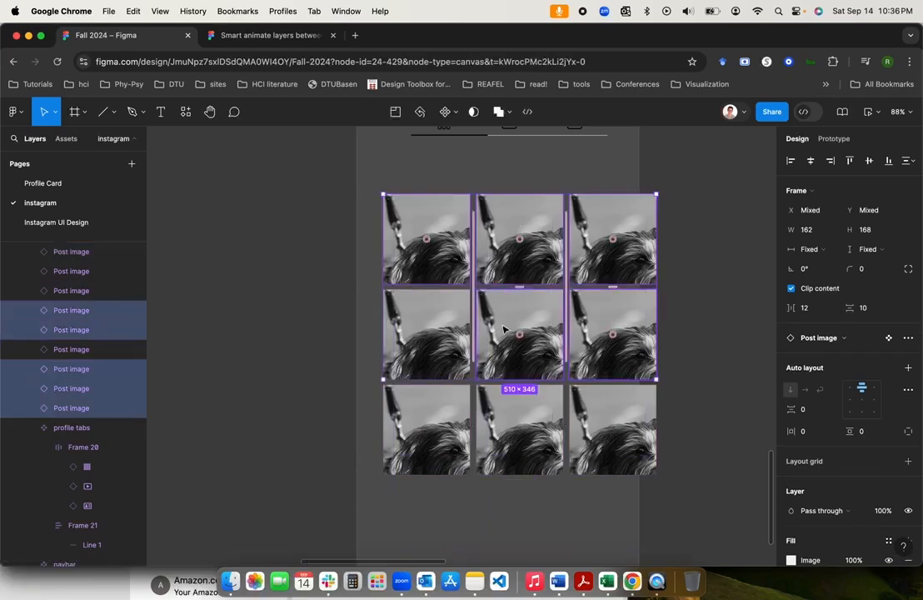
shift+click(434, 420)
shift+click(518, 421)
shift+click(611, 419)
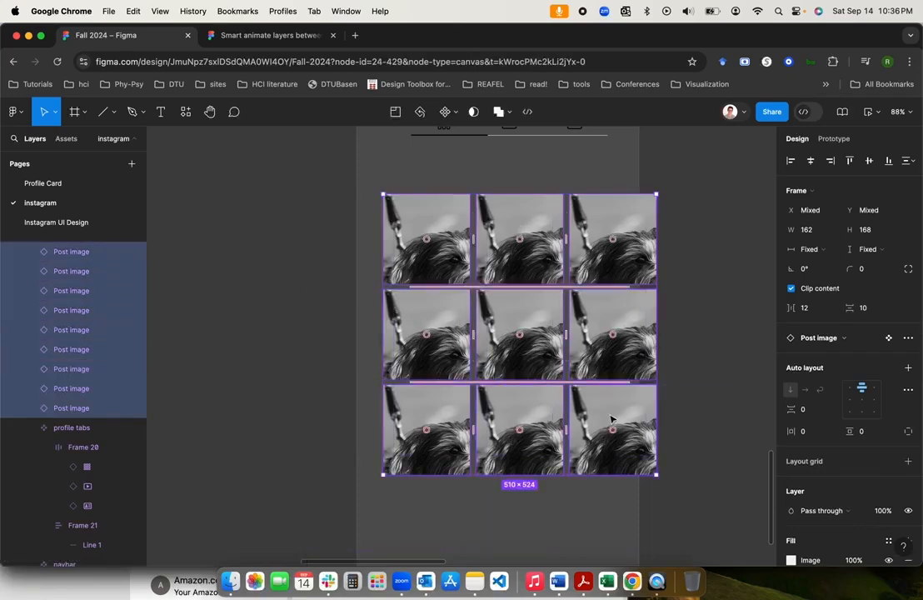
scroll(610, 427, up, 3)
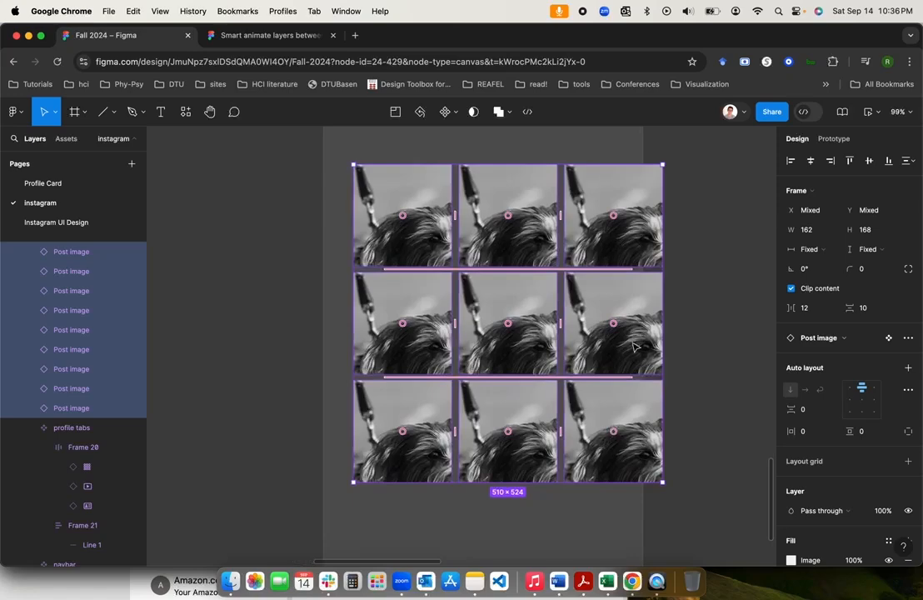
click(908, 368)
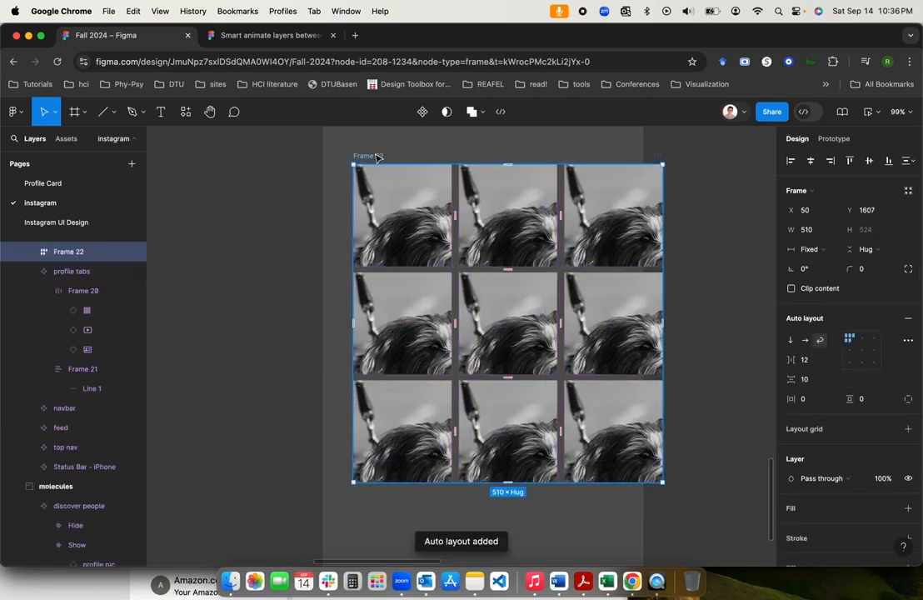
drag(377, 158, 361, 175)
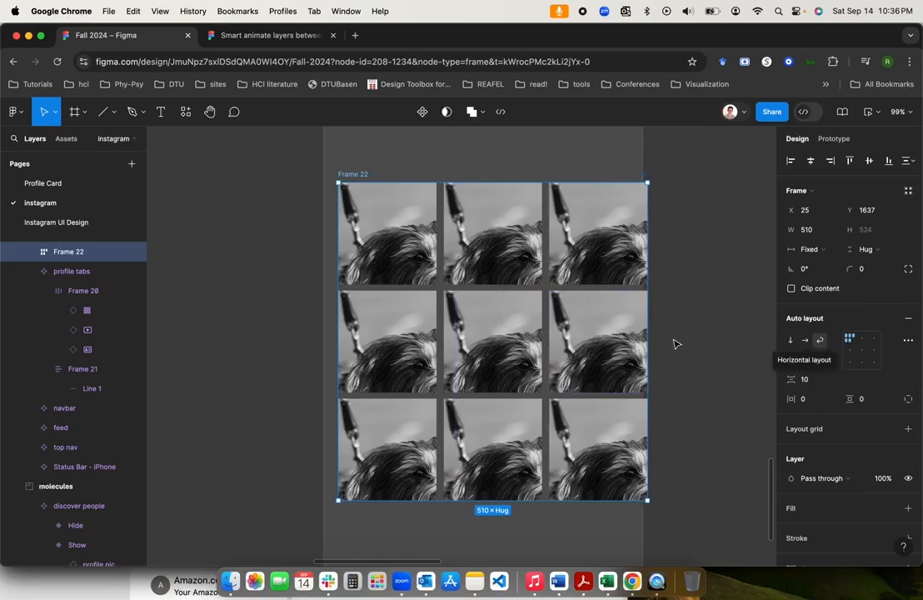
Widen the image grid frame to 518 and set its horizontal and vertical gaps to 2
mouse_move(647, 345)
mouse_down()
mouse_move(561, 349)
mouse_move(750, 332)
mouse_move(523, 342)
mouse_move(652, 337)
mouse_up()
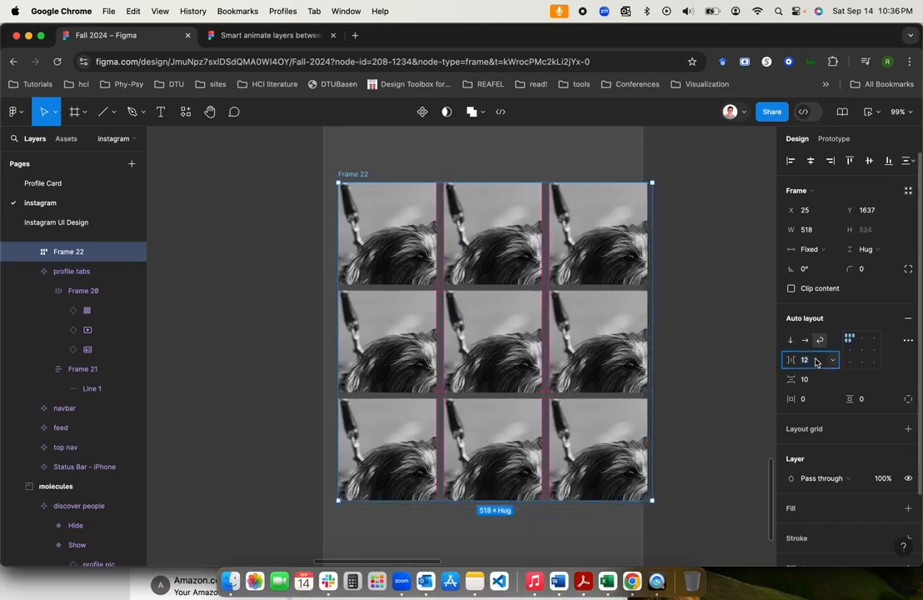
text(2)
key(Return)
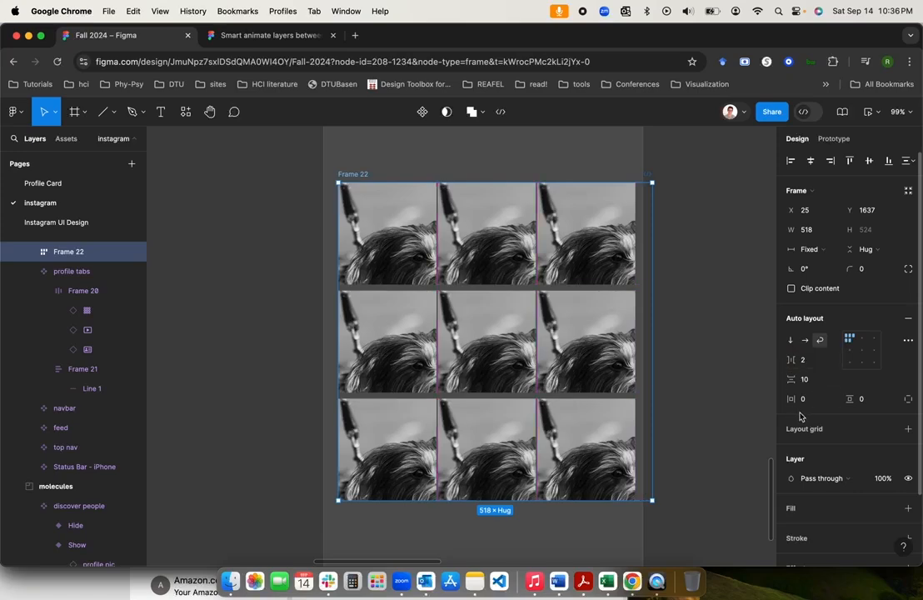
click(818, 383)
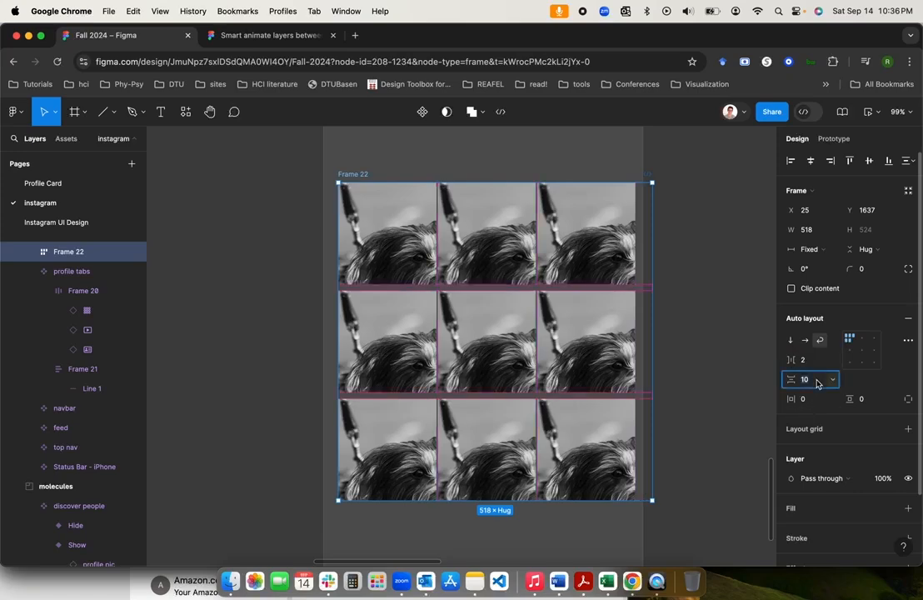
text(2)
key(Return)
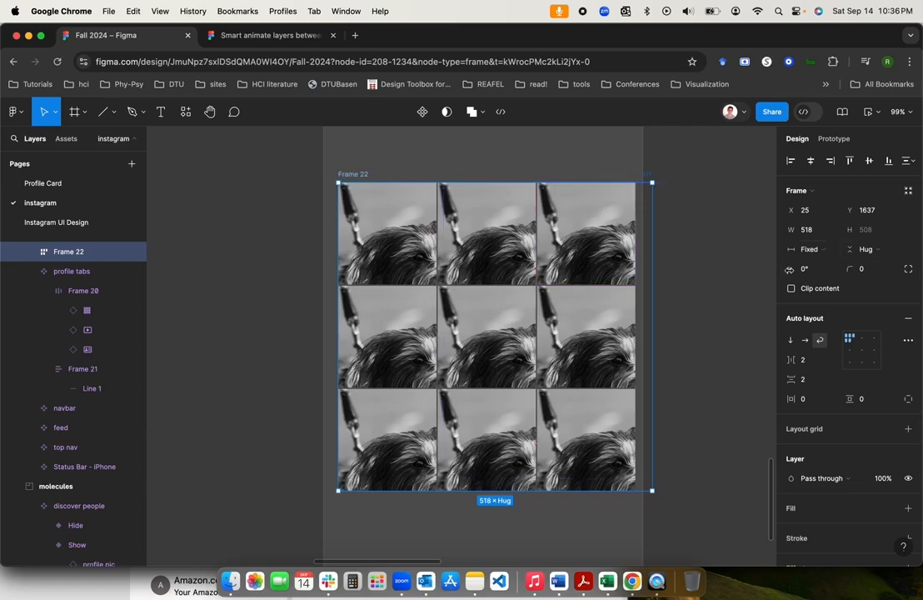
Try having the grid frame's width hug its contents, and return it to fixed width
click(818, 250)
click(817, 264)
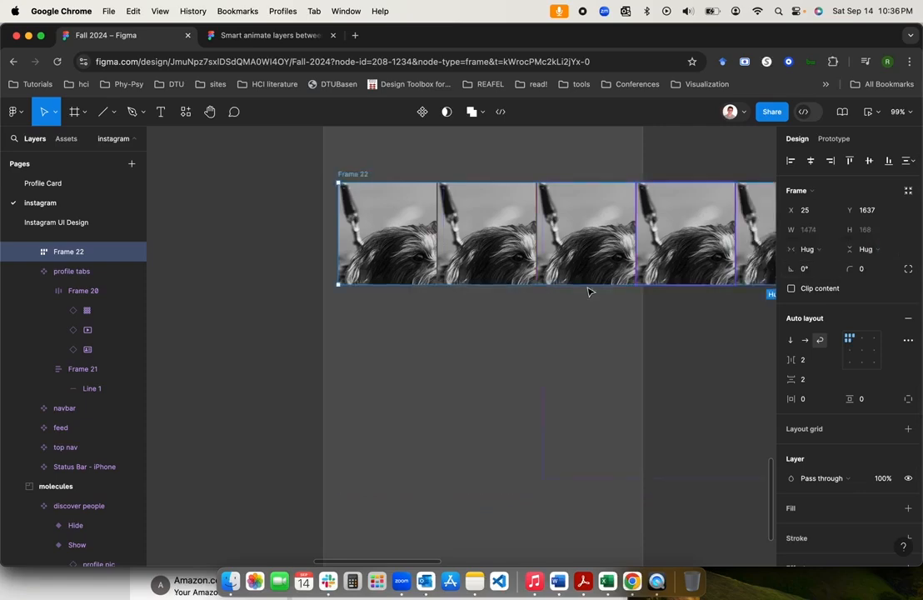
click(806, 249)
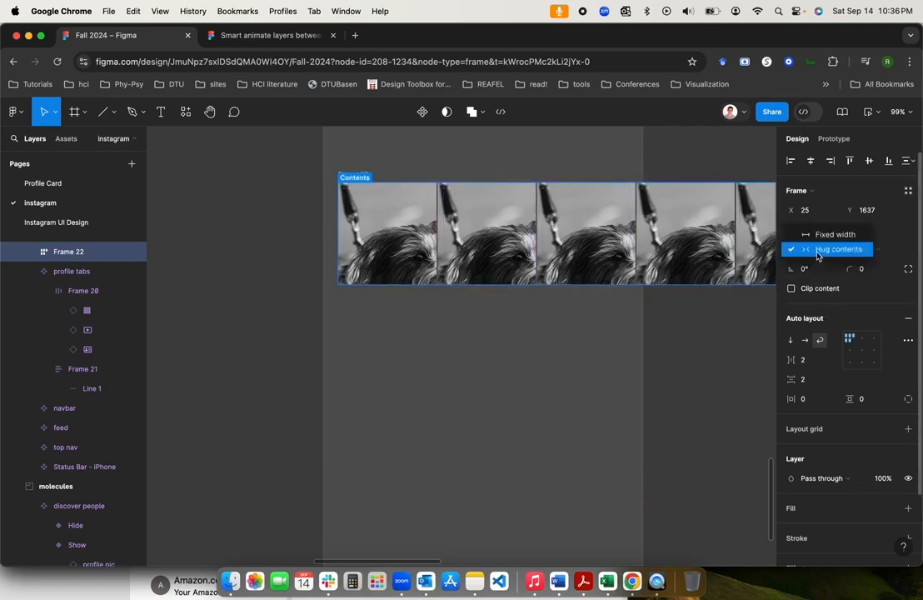
click(812, 233)
Narrow the image grid frame to 503 with three images per row, and move it to X 12, Y 1635
scroll(690, 319, right, 2)
scroll(690, 319, down, 5)
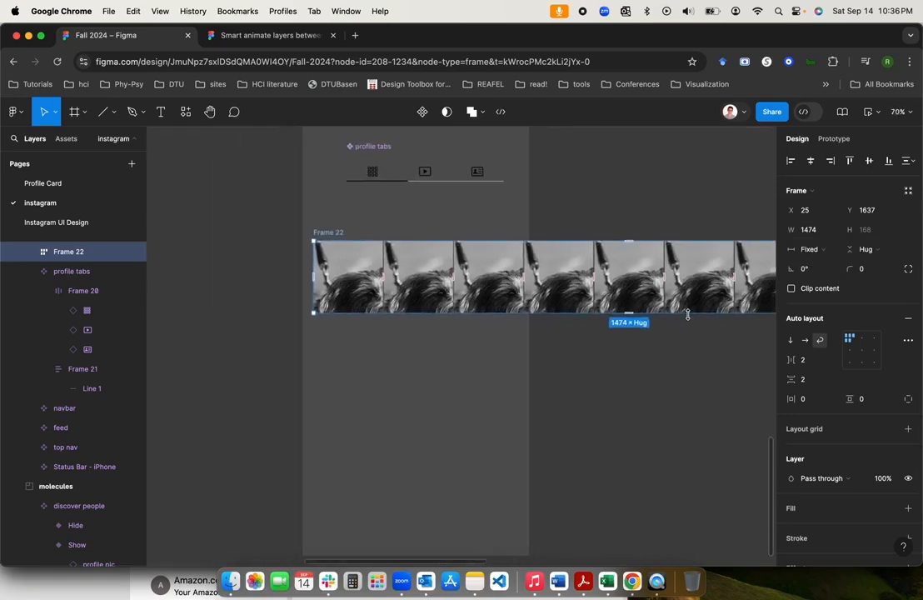
scroll(690, 319, down, 3)
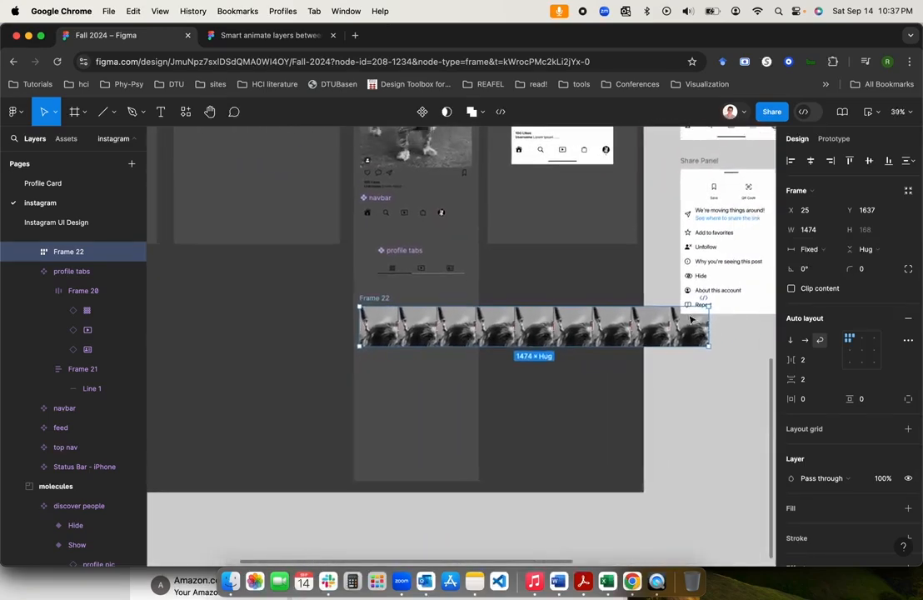
drag(708, 329, 479, 357)
scroll(479, 357, up, 5)
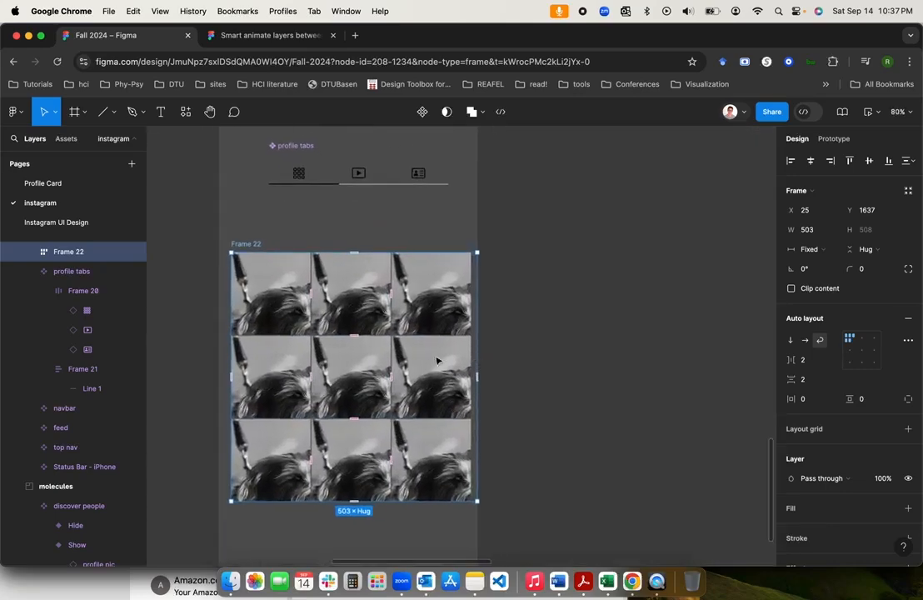
drag(250, 254, 241, 246)
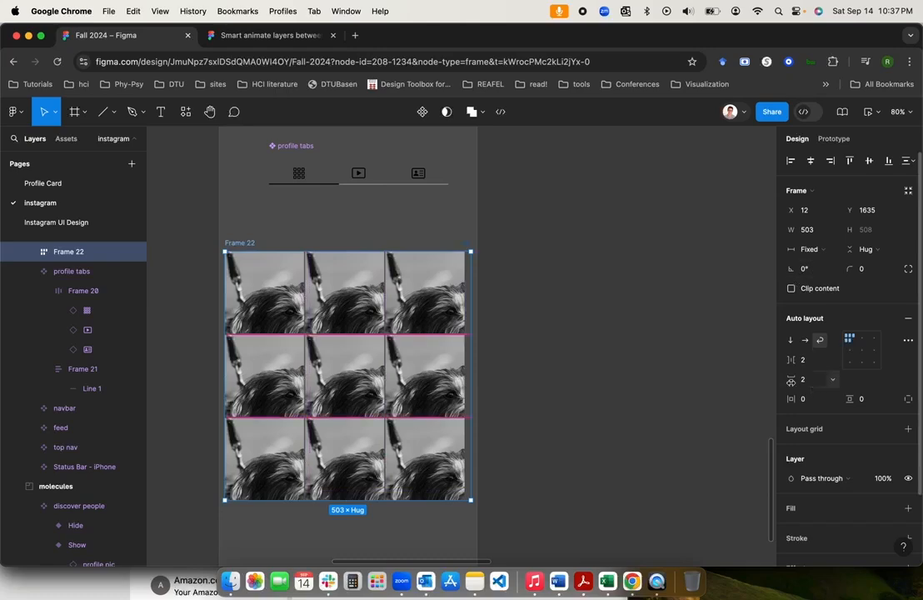
scroll(569, 327, down, 5)
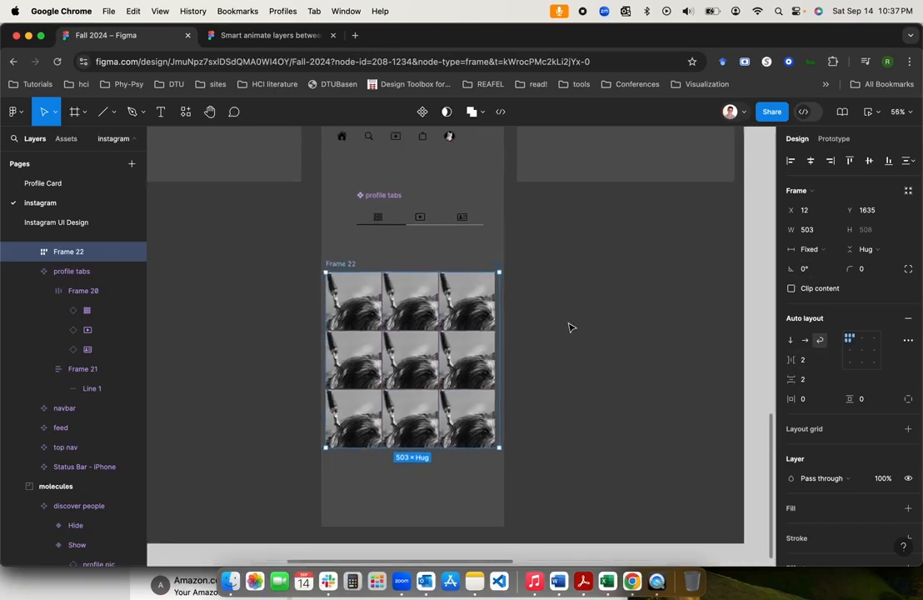
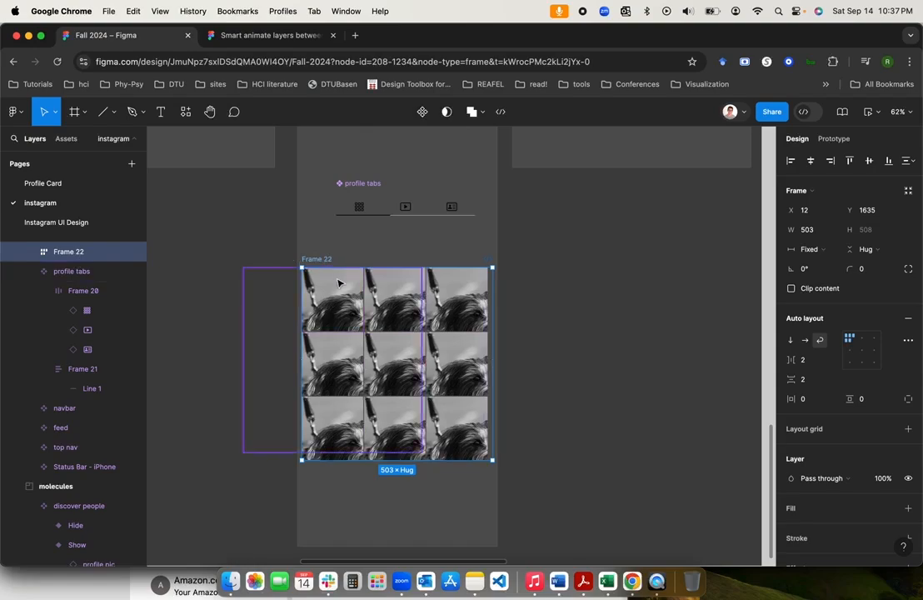
Cut the image grid frame from the components and paste it into the first Profile Screen's wrapper, below the profile tabs
key(Delete)
scroll(435, 344, right, 10)
scroll(435, 344, right, 5)
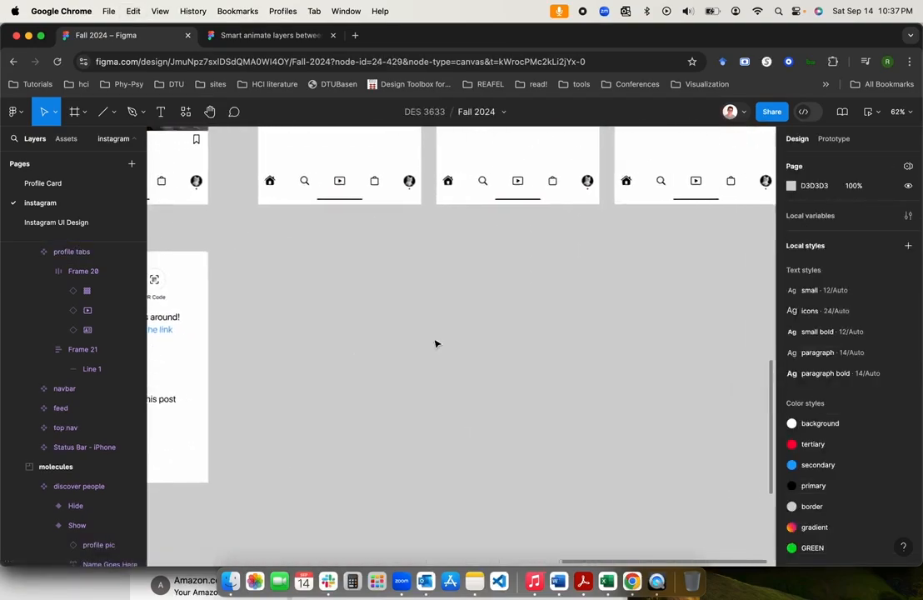
scroll(436, 343, up, 4)
scroll(435, 343, left, 2)
scroll(436, 341, up, 3)
click(459, 287)
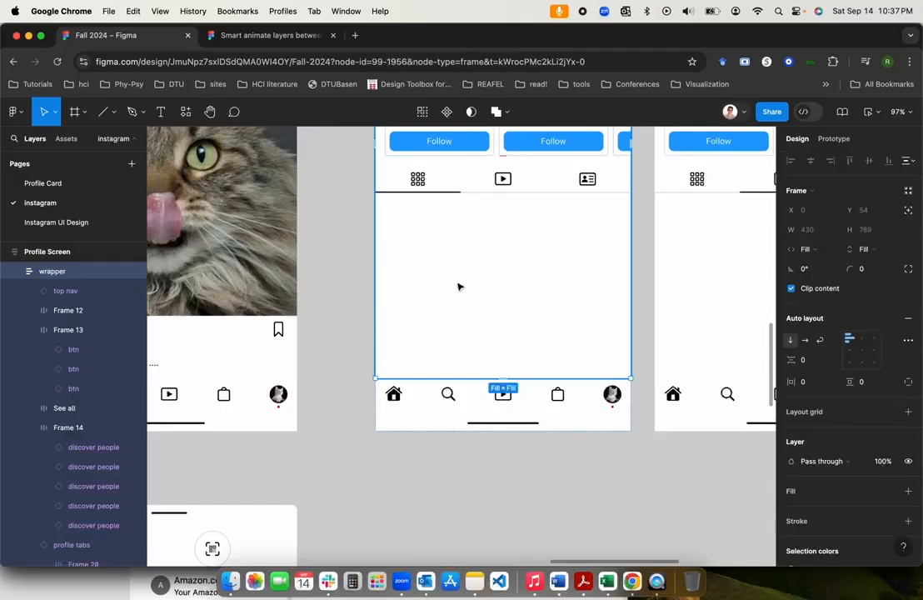
click(30, 329)
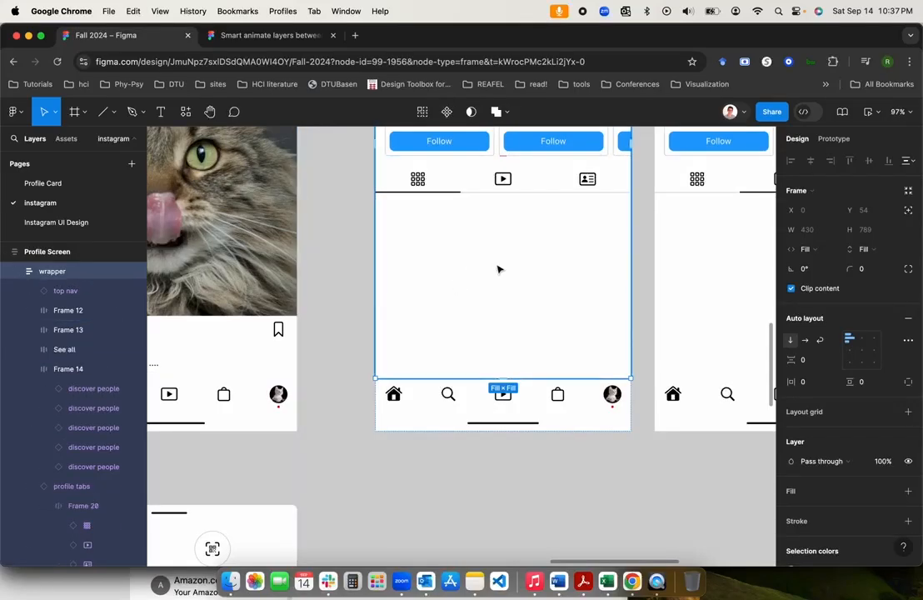
key(super+v)
scroll(583, 316, up, 2)
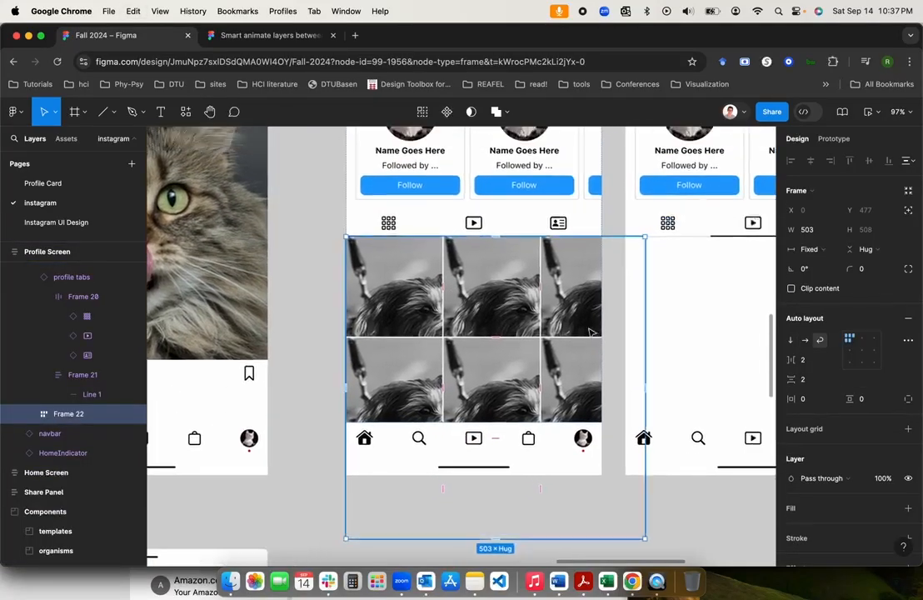
Make the image grid frame's width fill the first Profile Screen's wrapper, keeping its height hugging the contents
drag(649, 329, 600, 332)
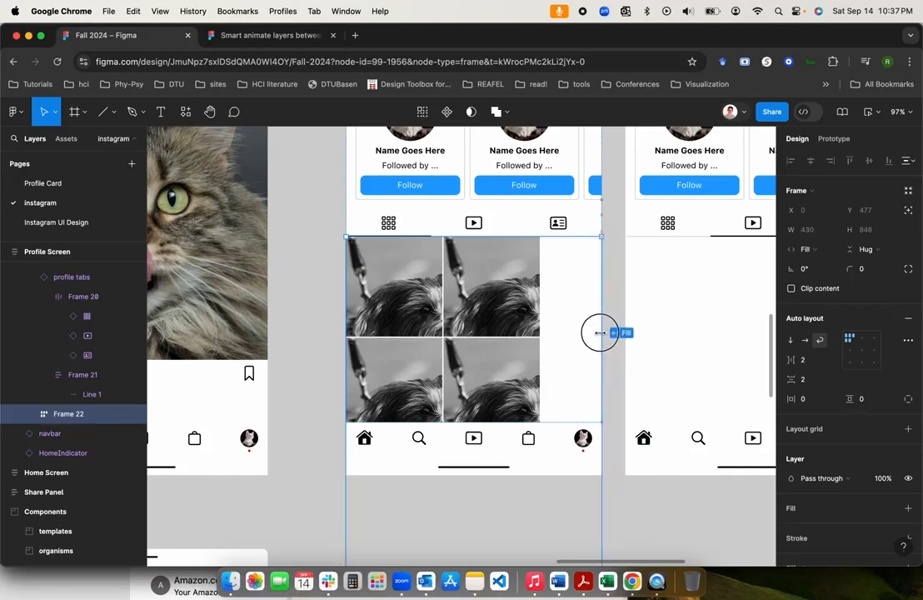
click(814, 249)
click(823, 250)
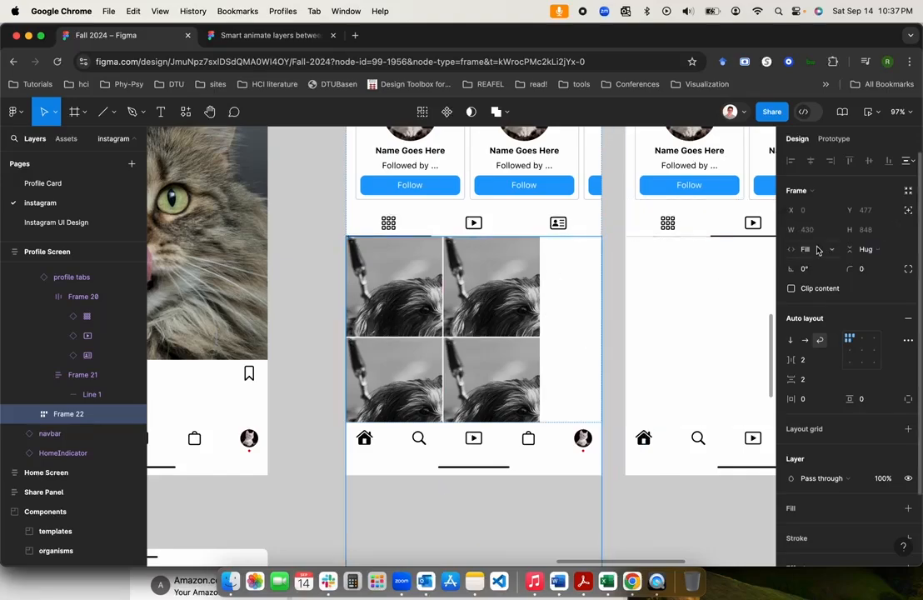
click(866, 250)
click(866, 249)
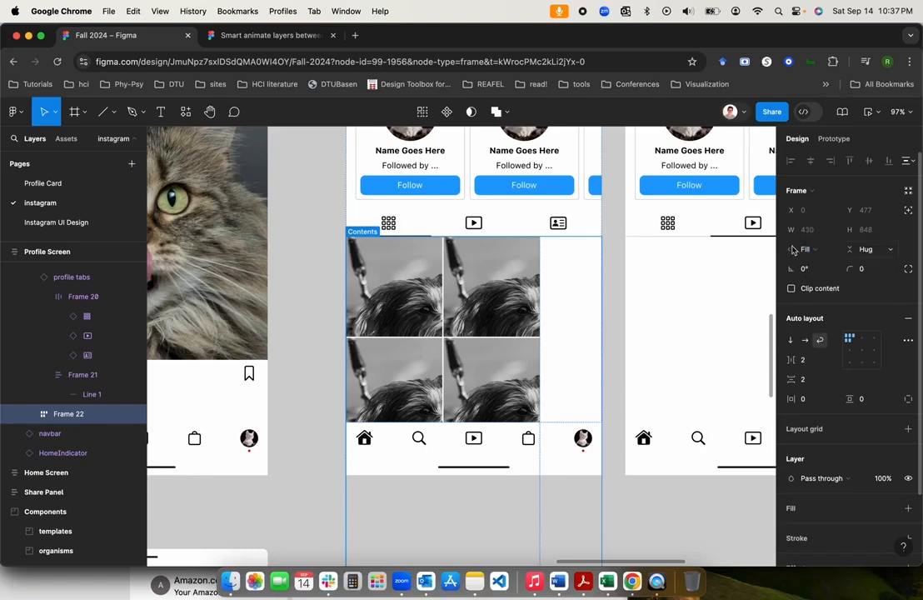
scroll(566, 336, down, 2)
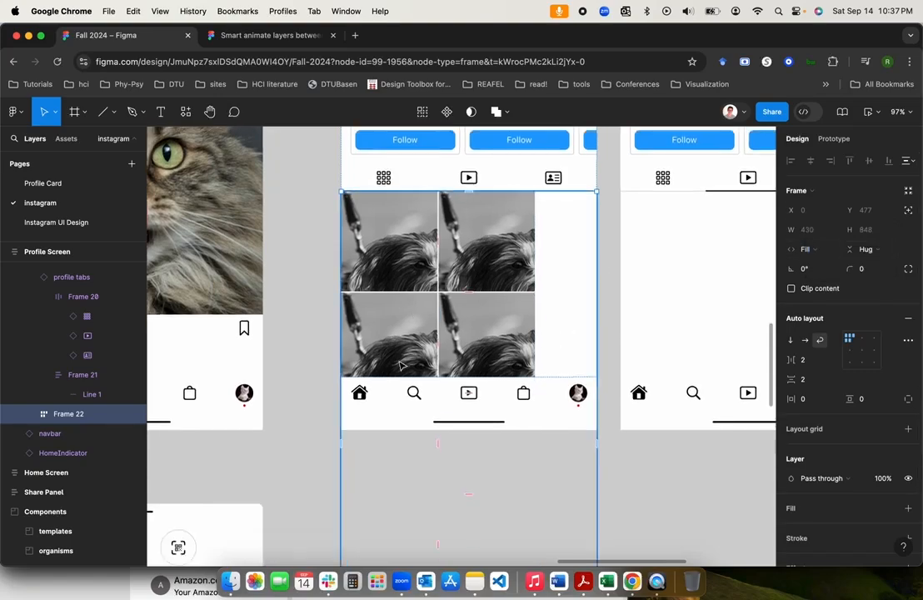
Set the width of all nine post images in the grid frame to 142 so three fit in each row
double_click(392, 253)
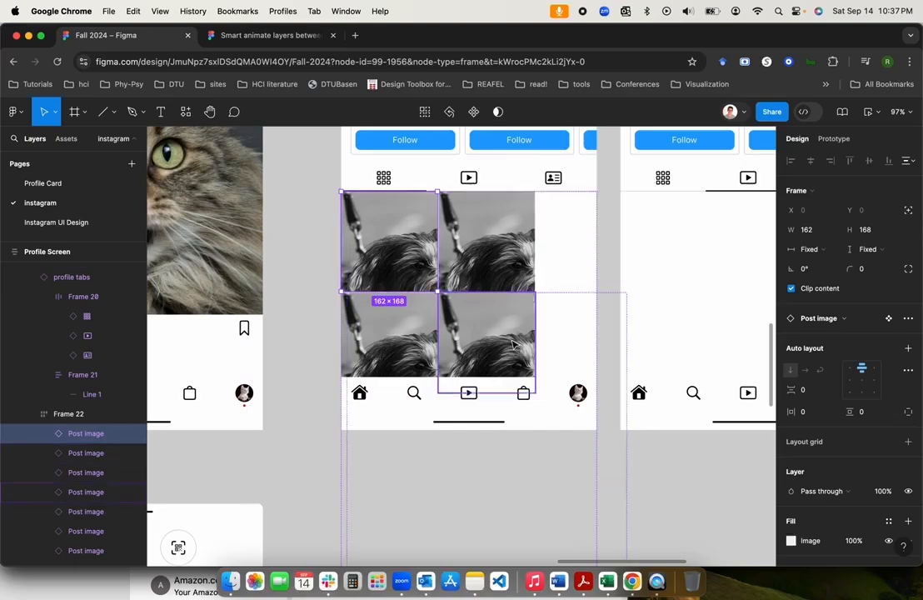
click(425, 113)
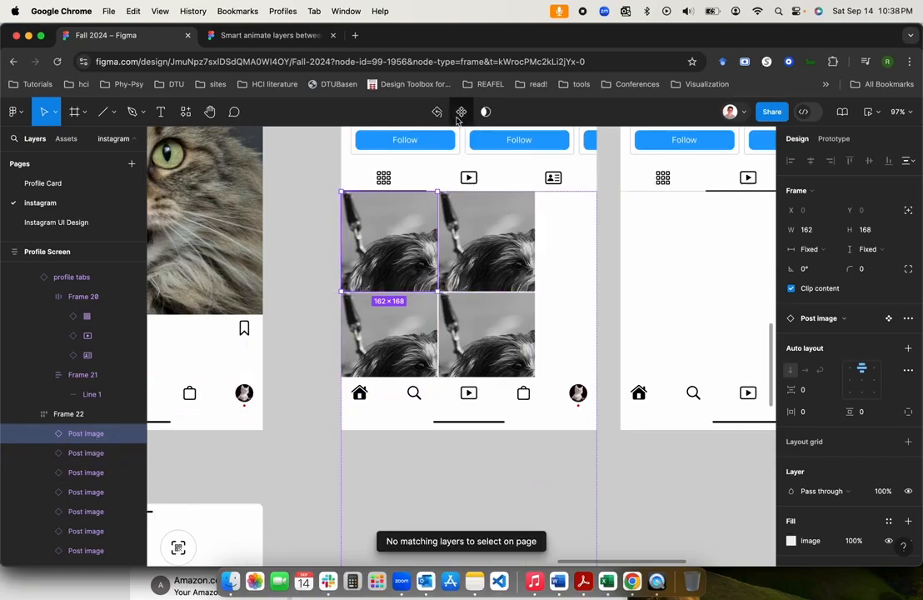
scroll(419, 273, down, 5)
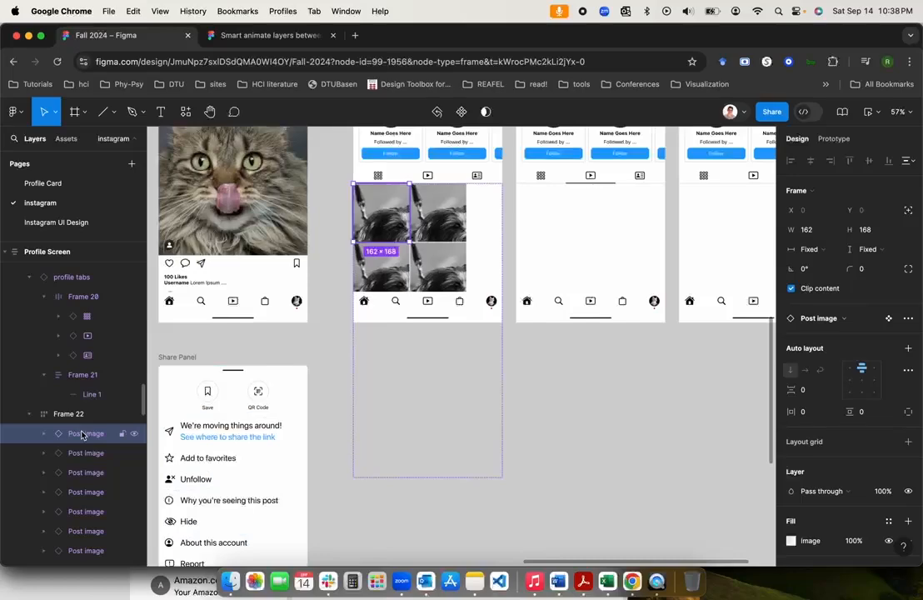
scroll(79, 441, down, 3)
shift+click(81, 494)
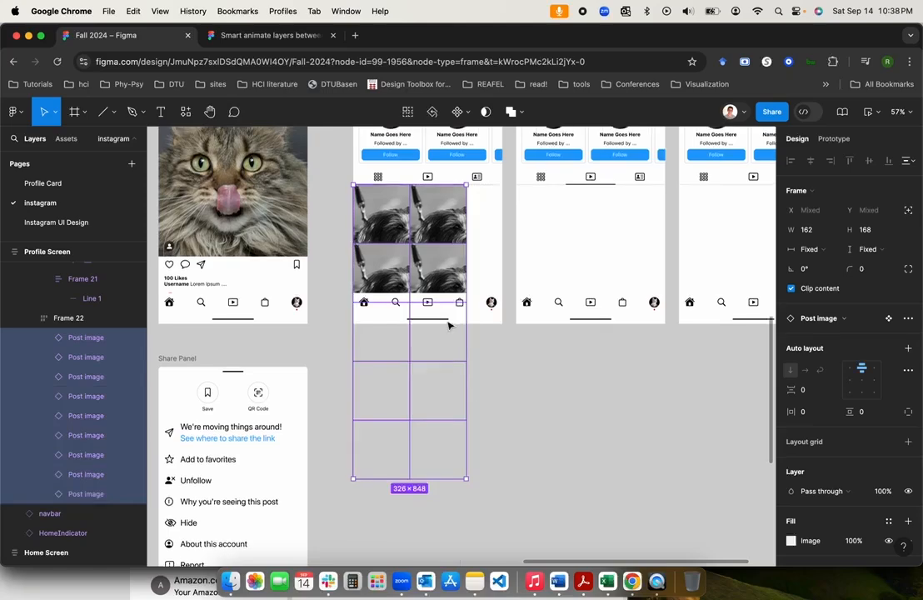
scroll(447, 319, up, 2)
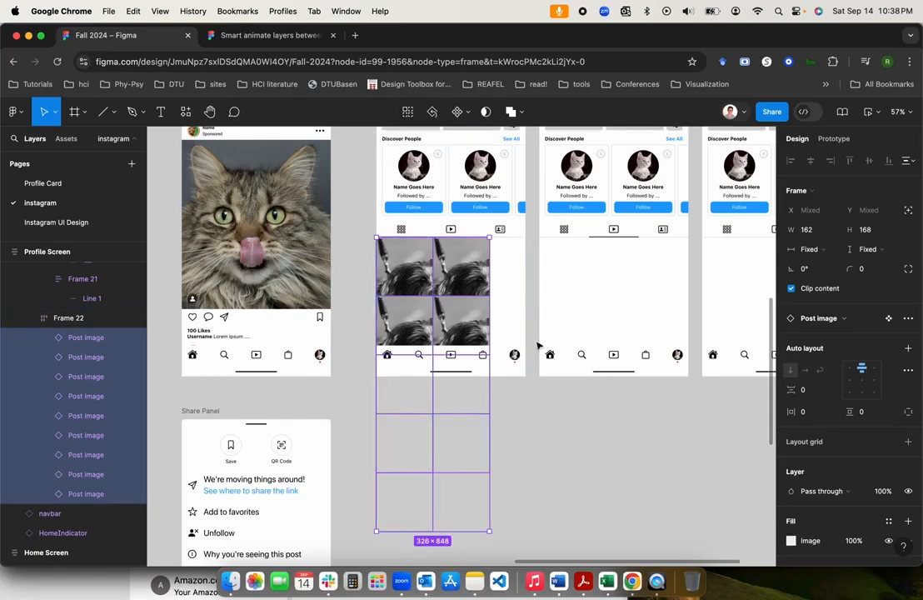
scroll(537, 344, up, 5)
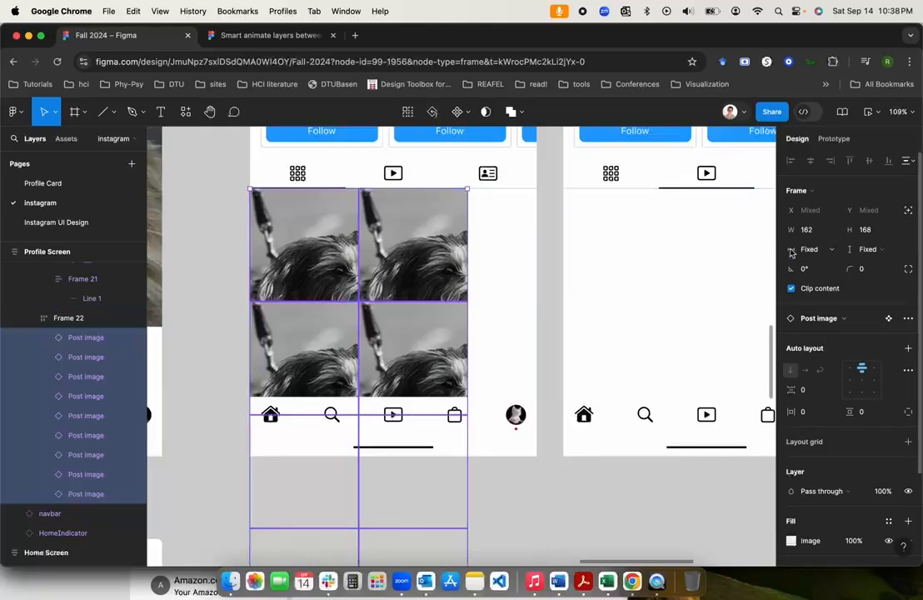
click(818, 233)
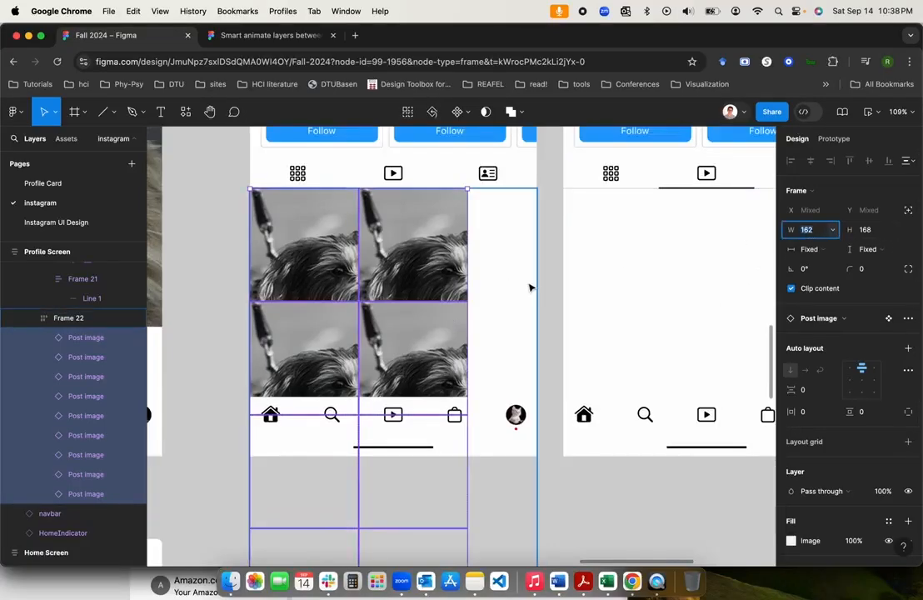
key(Down)
key(Down)
key(Down)
key(Down)
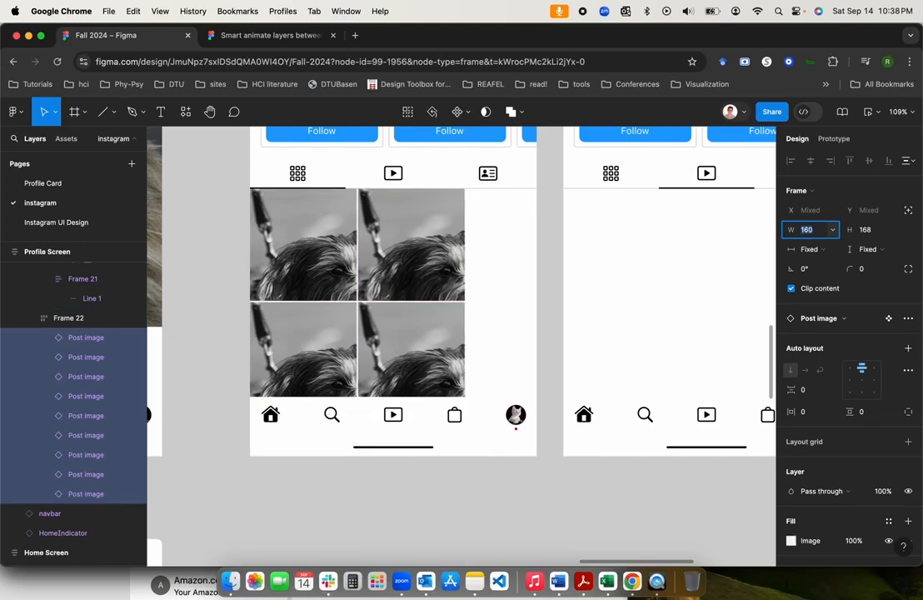
key(Down)
key(Down)
key(Down)
key(Down)
key(Down)
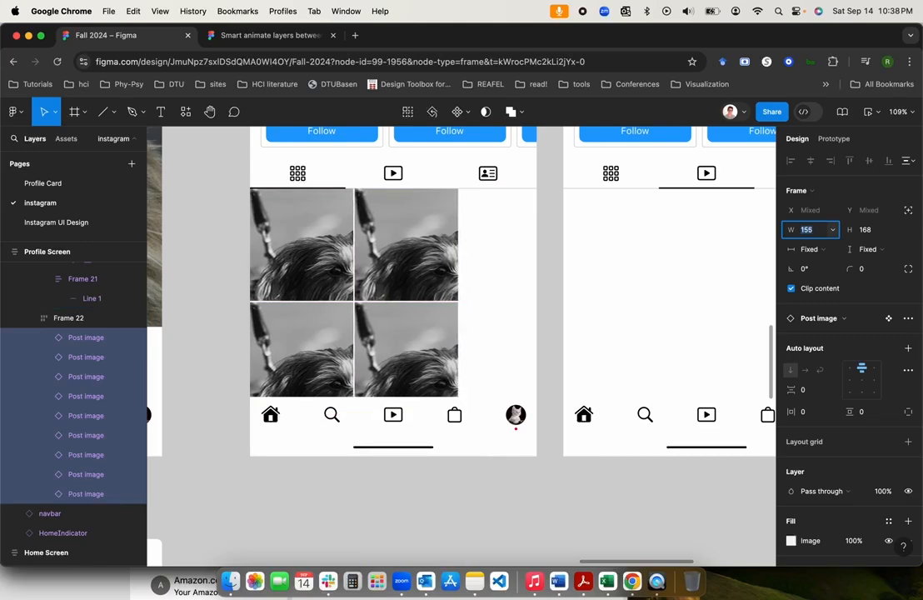
key(Down)
key(Down)
key(Down)
key(Down)
key(Down)
key(Down)
key(Down)
key(Down)
key(Down)
key(Down)
key(Down)
key(Down)
key(Down)
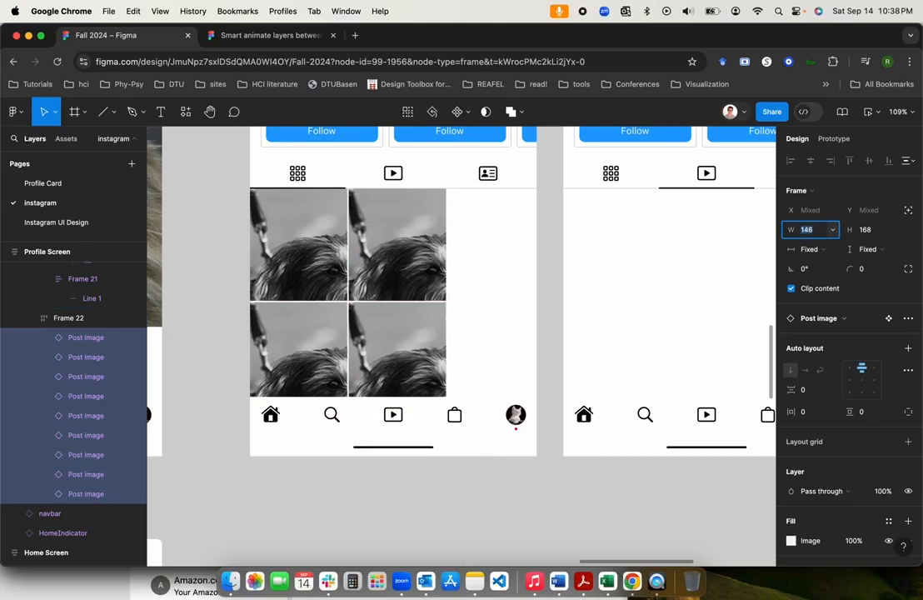
key(Up)
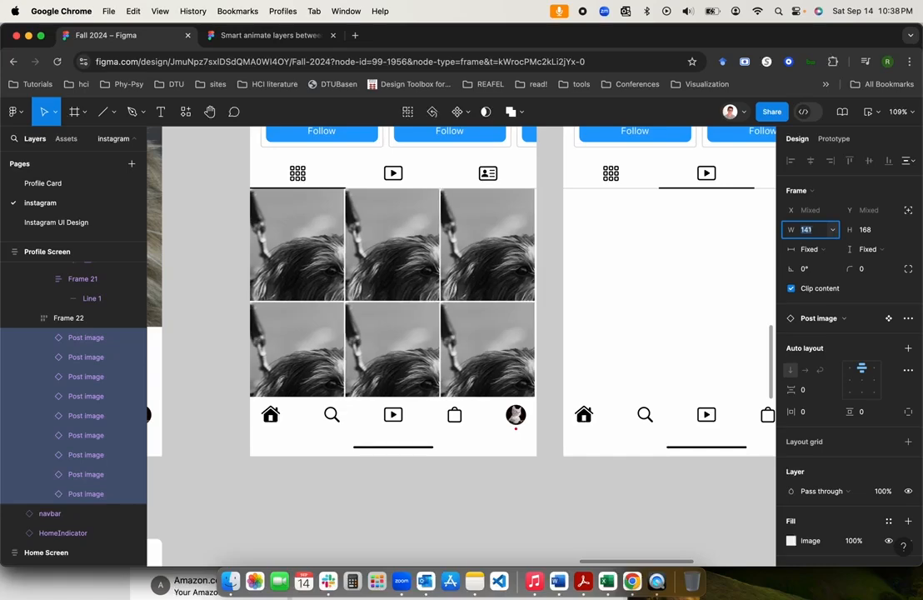
key(Up)
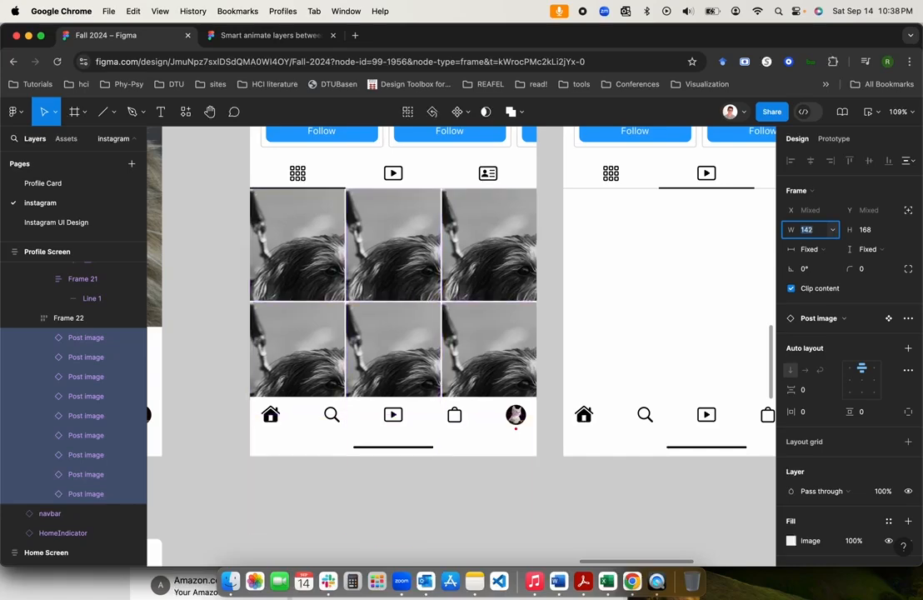
click(500, 250)
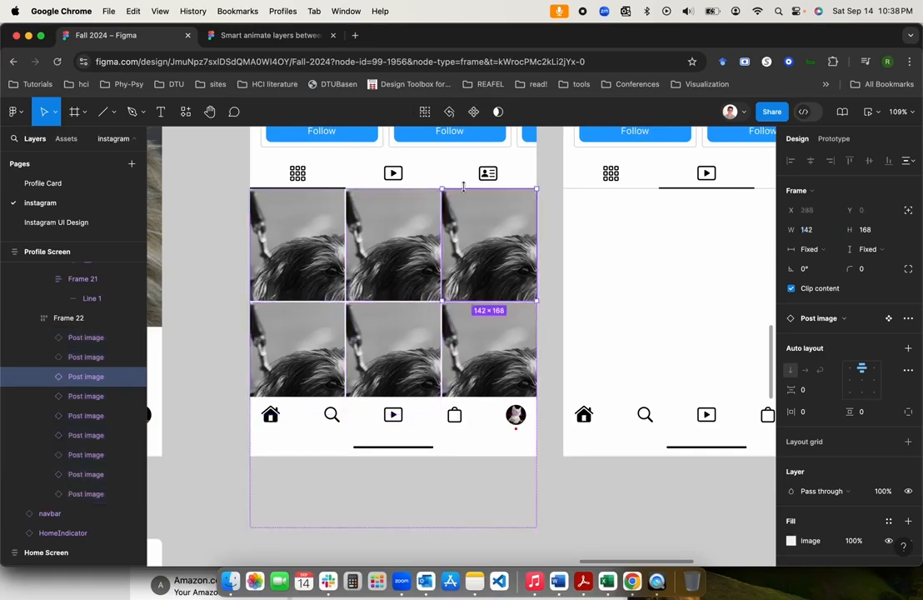
click(550, 262)
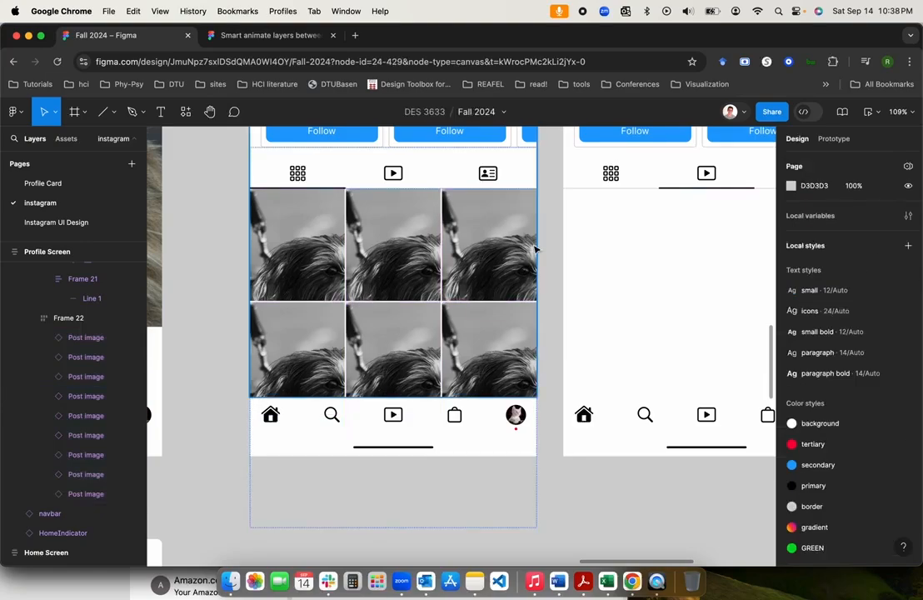
Examine the proportions of the post images in the reference profile screenshot and compare them with the grid
scroll(548, 285, up, 5)
scroll(549, 285, down, 10)
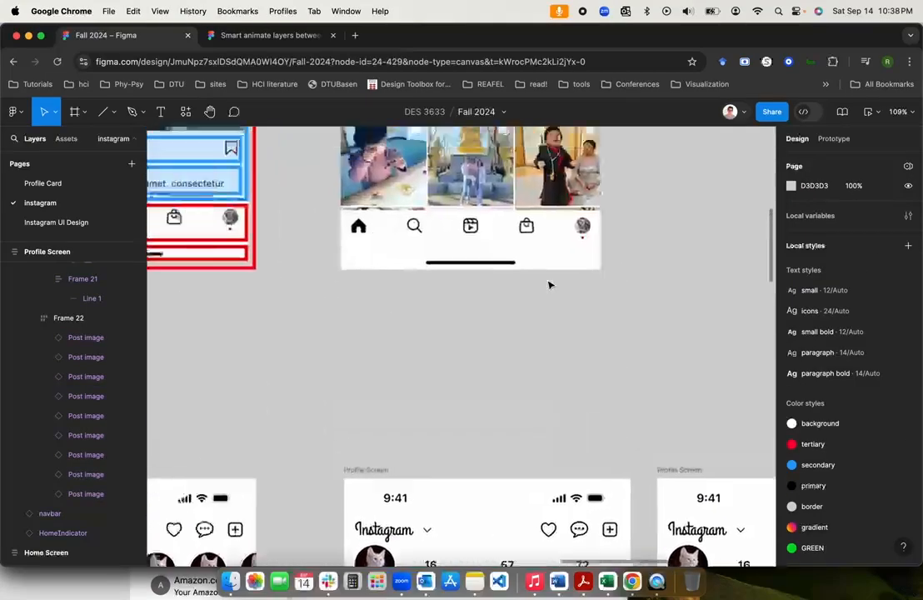
ctrl+scroll(548, 285, up, 5)
ctrl+scroll(549, 285, down, 3)
scroll(549, 285, right, 2)
scroll(550, 285, up, 1)
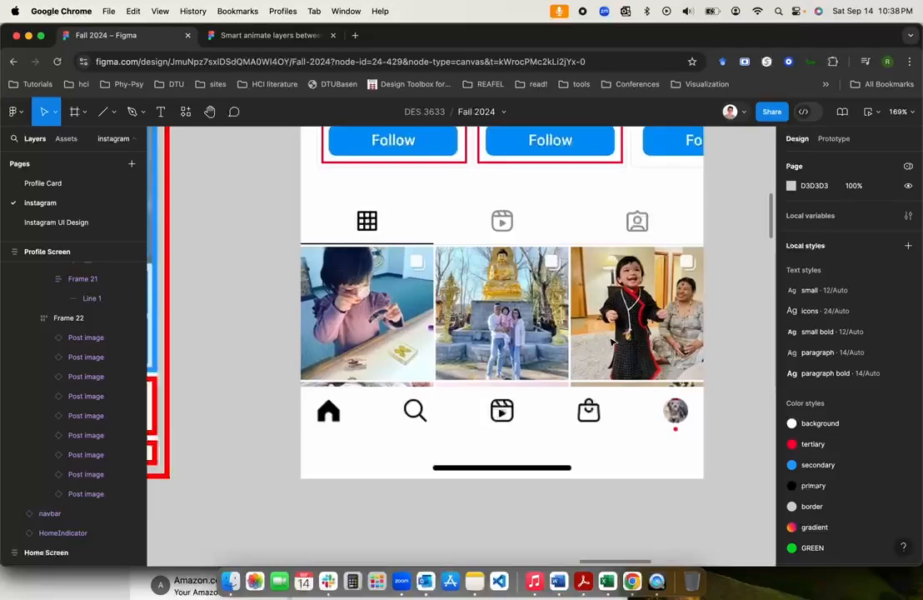
scroll(612, 341, down, 5)
ctrl+scroll(612, 344, down, 5)
scroll(613, 344, down, 5)
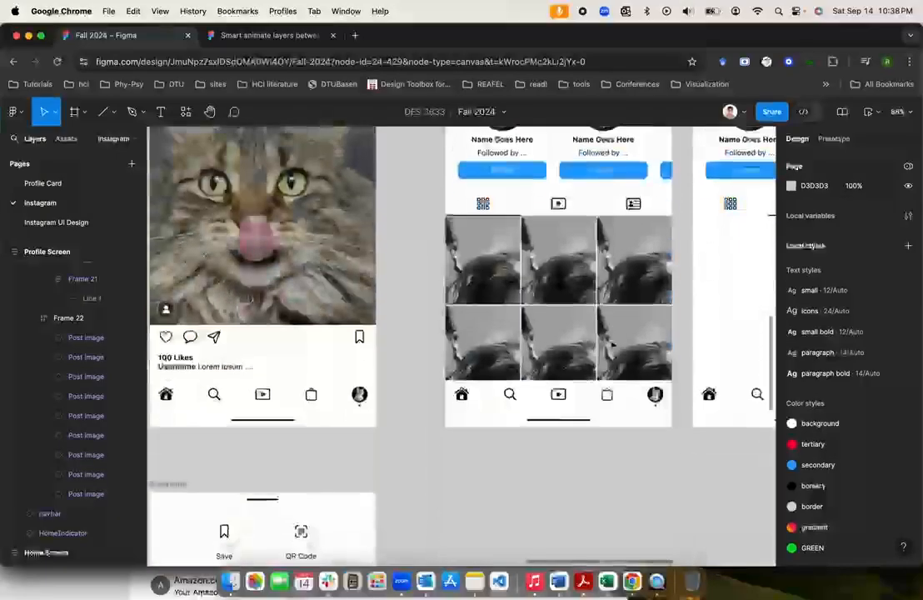
scroll(583, 317, up, 1)
Set the height of all nine post images in the grid to 142 to make them square
click(570, 300)
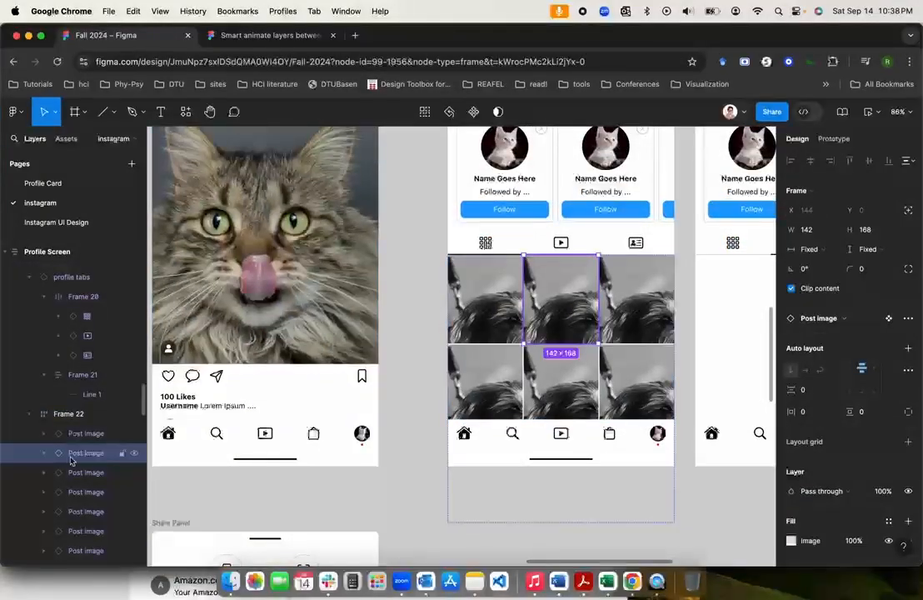
click(83, 433)
scroll(80, 435, down, 3)
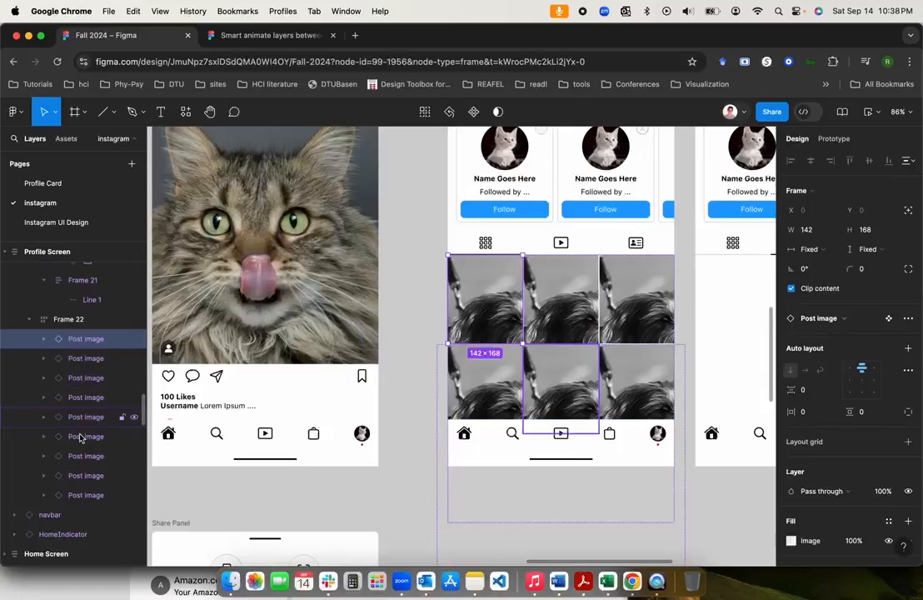
shift+click(88, 495)
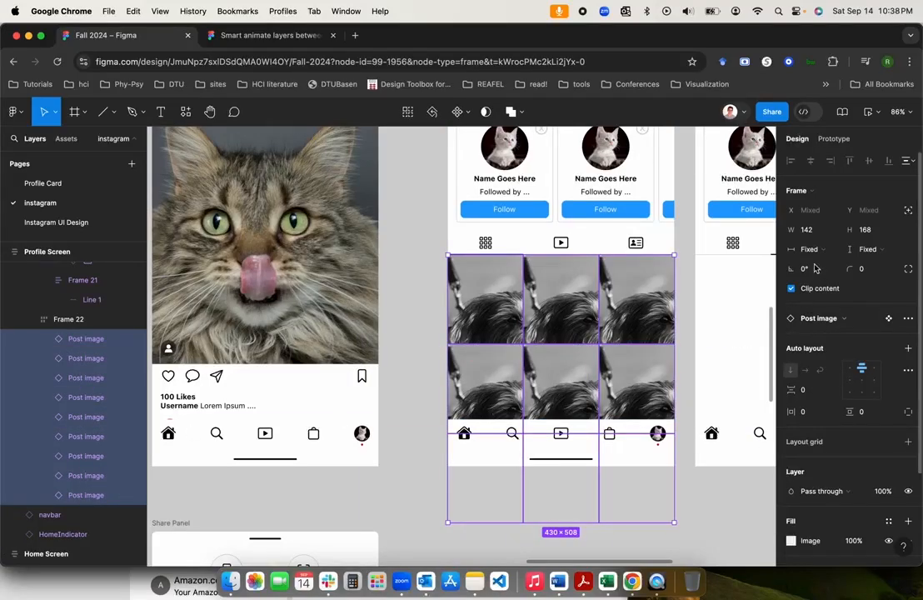
click(871, 230)
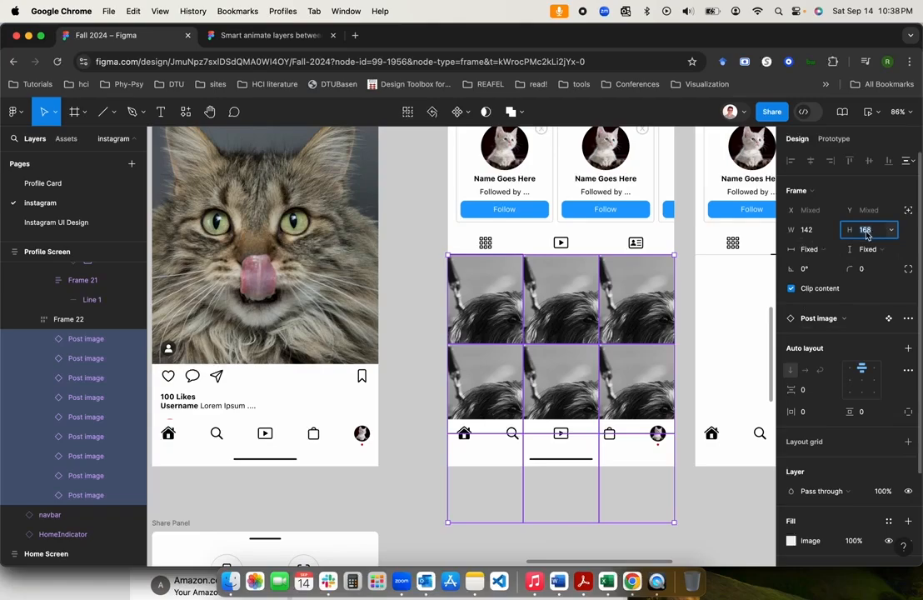
text(142)
key(Return)
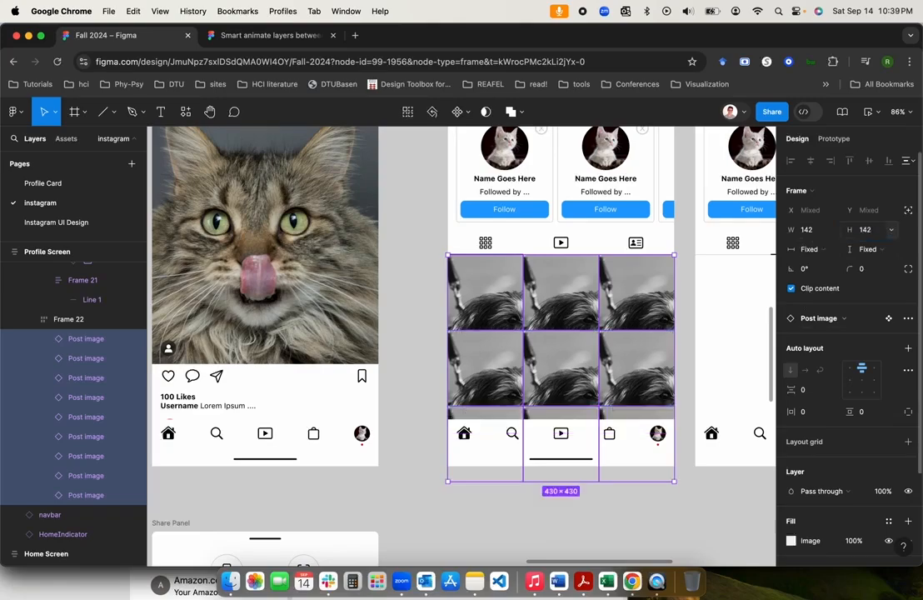
Inspect the image fill settings of the picture layer inside the grid's first post image
click(90, 339)
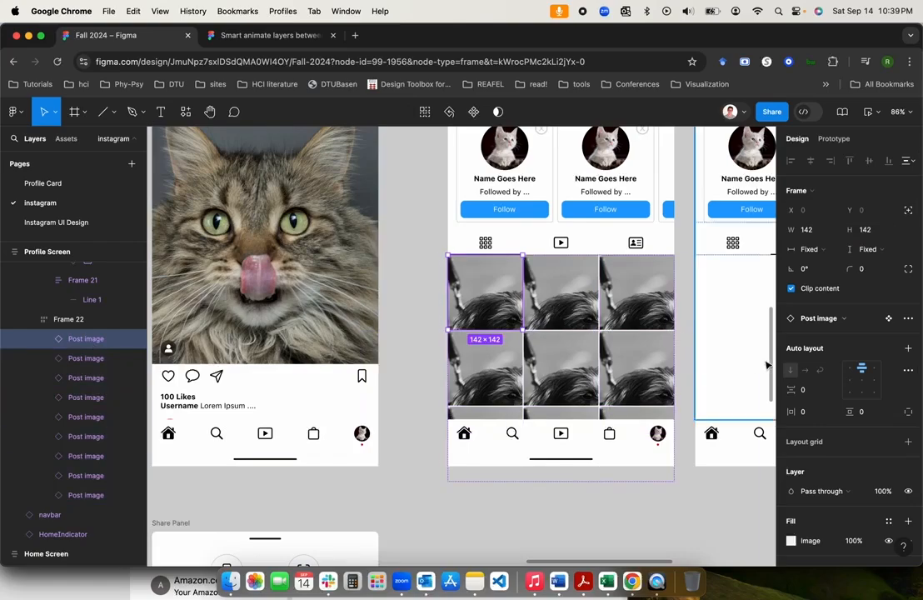
click(43, 338)
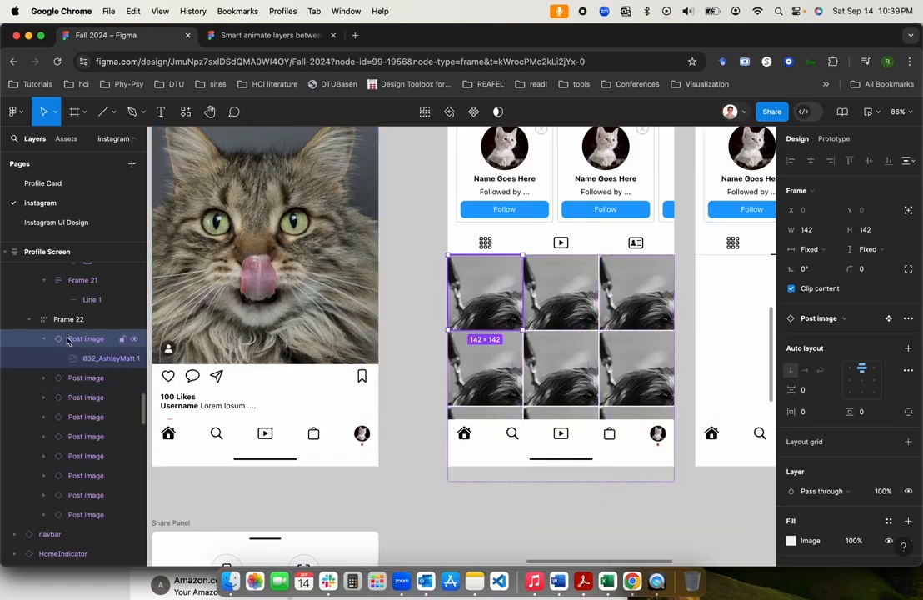
click(88, 358)
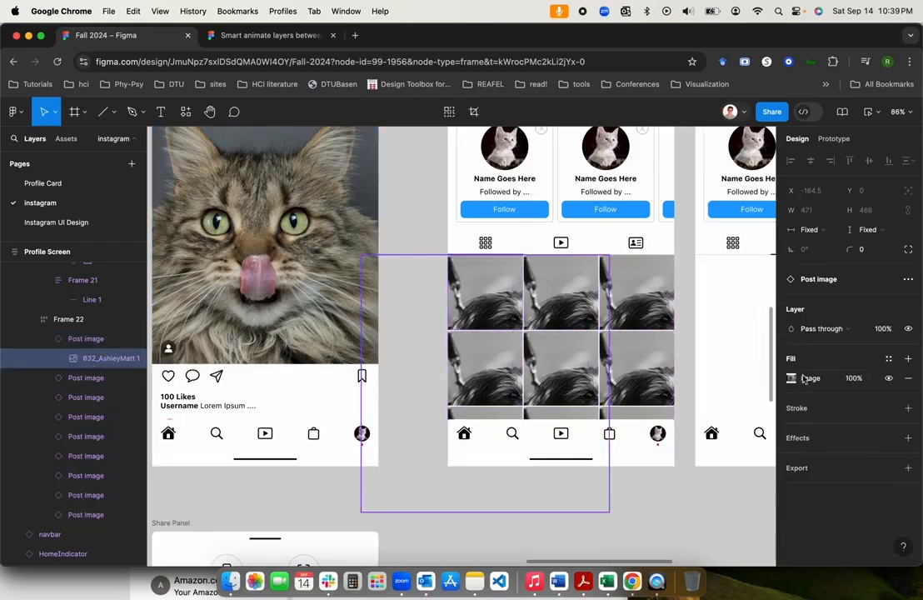
click(793, 378)
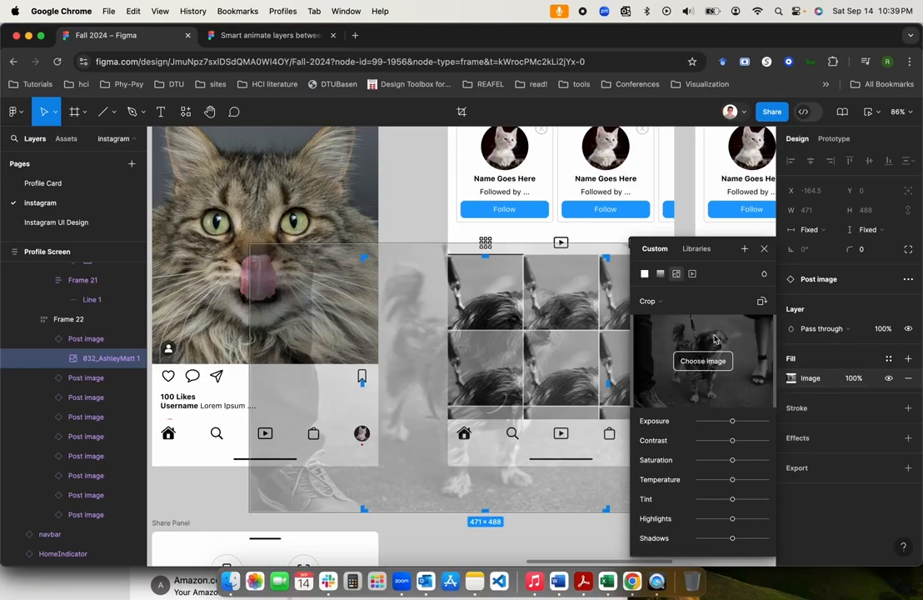
click(421, 197)
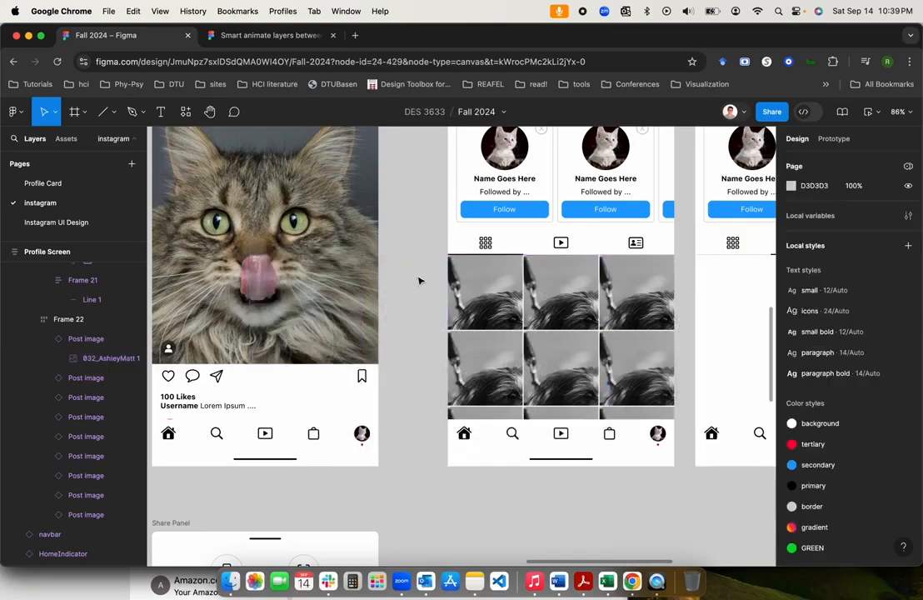
Rename the frame holding the nine post images on the first profile screen to "image grid"
double_click(487, 346)
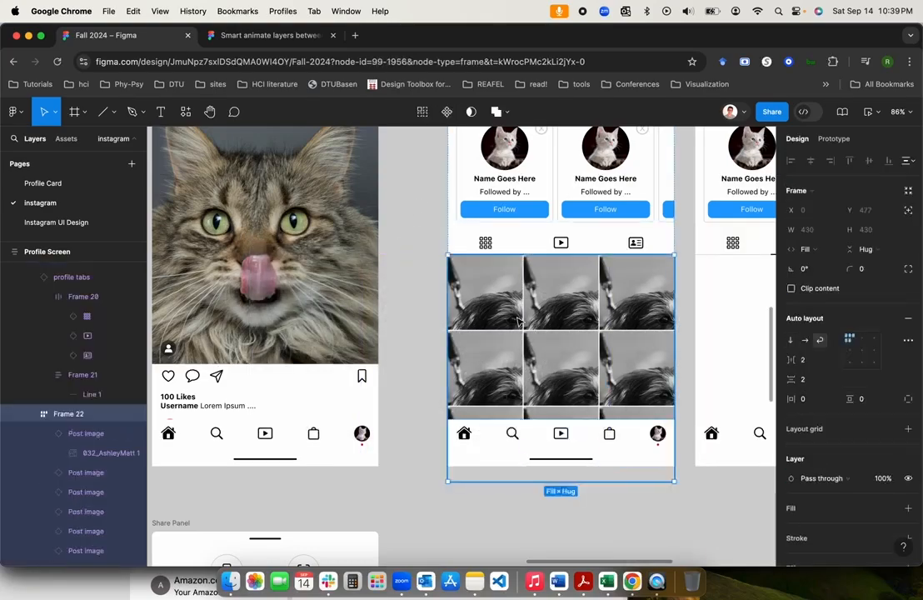
click(44, 434)
key(shift+2)
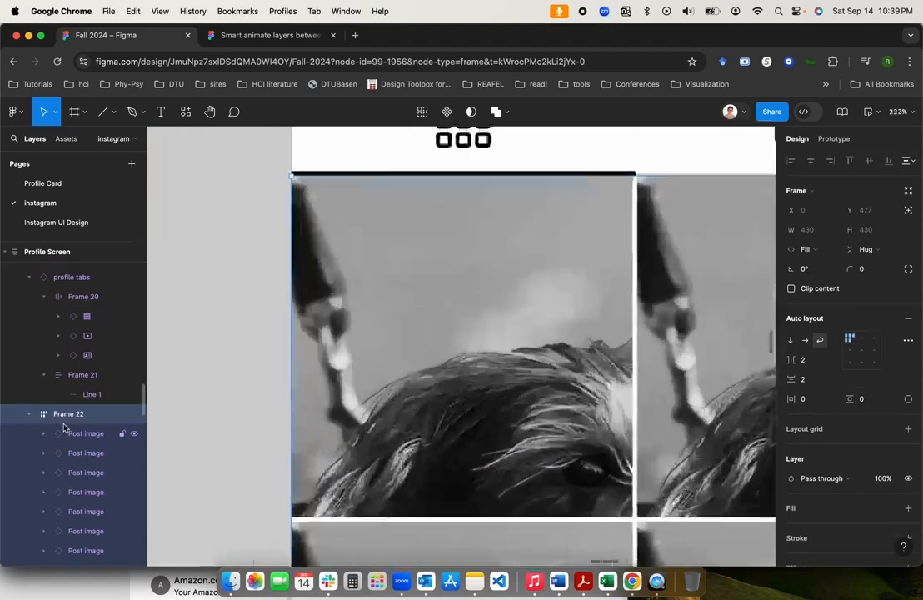
double_click(70, 414)
text(g)
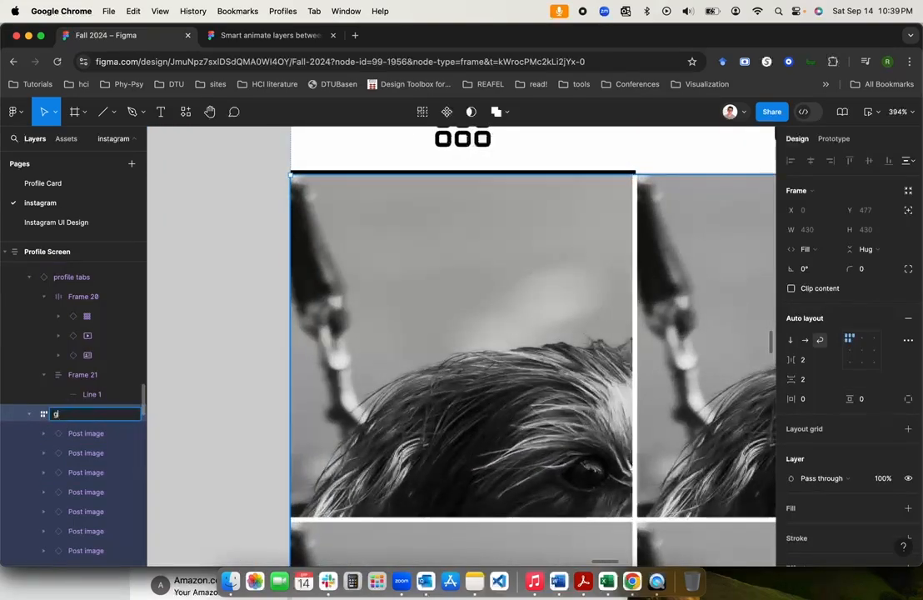
text(age grid)
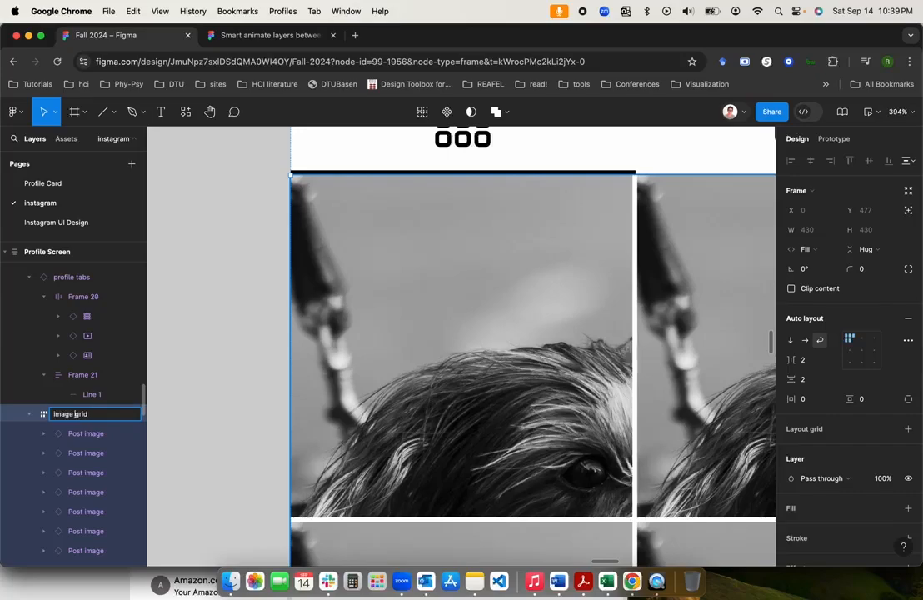
key(Return)
key(Escape)
Copy the image grid frame into the empty areas below the tabs on the videos and tags profile screens
scroll(258, 390, down, 10)
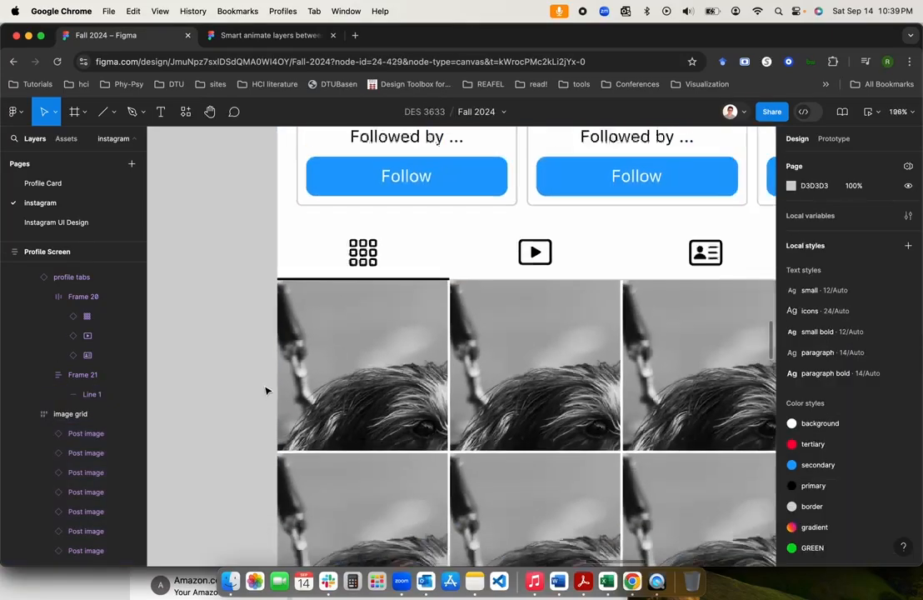
click(67, 414)
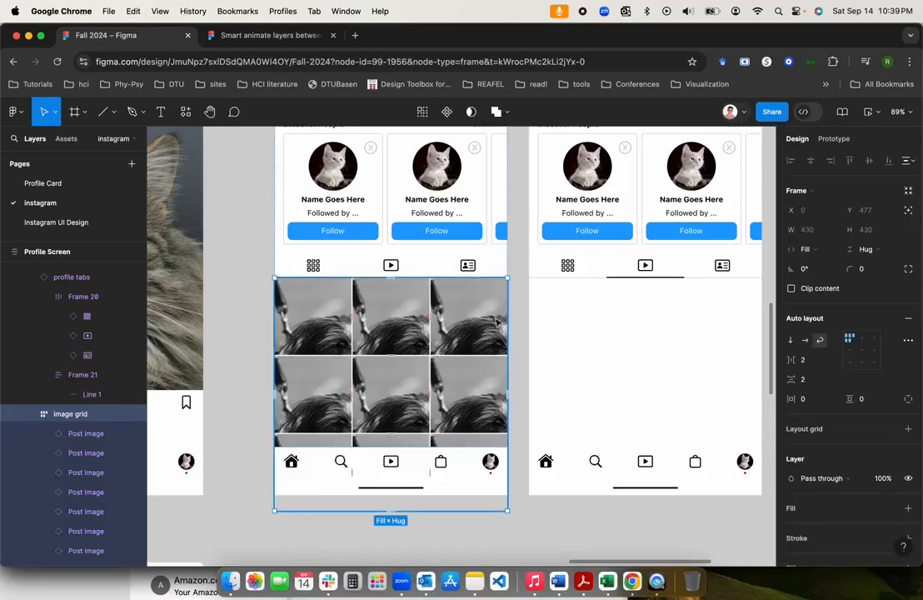
click(651, 360)
key(super+v)
scroll(651, 361, right, 4)
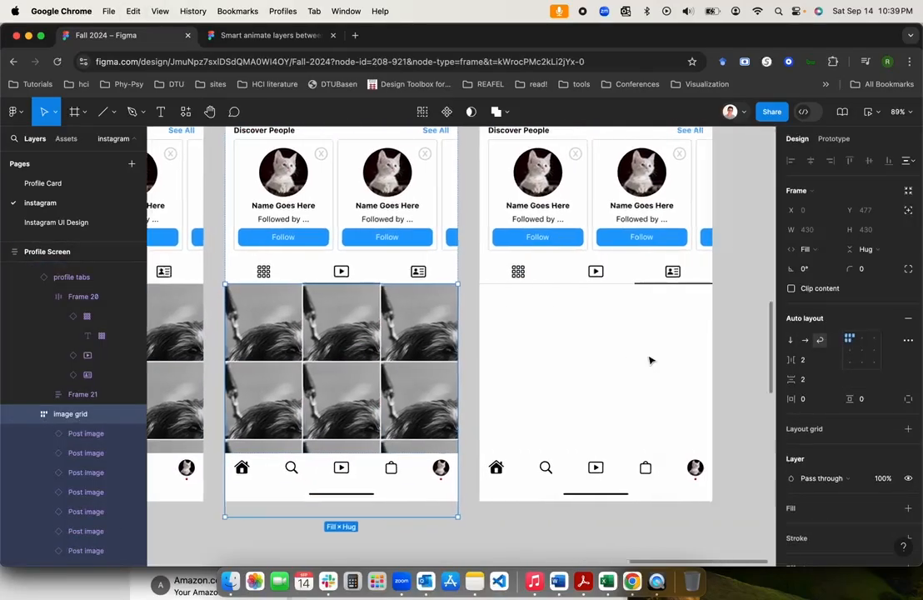
click(588, 367)
key(super+v)
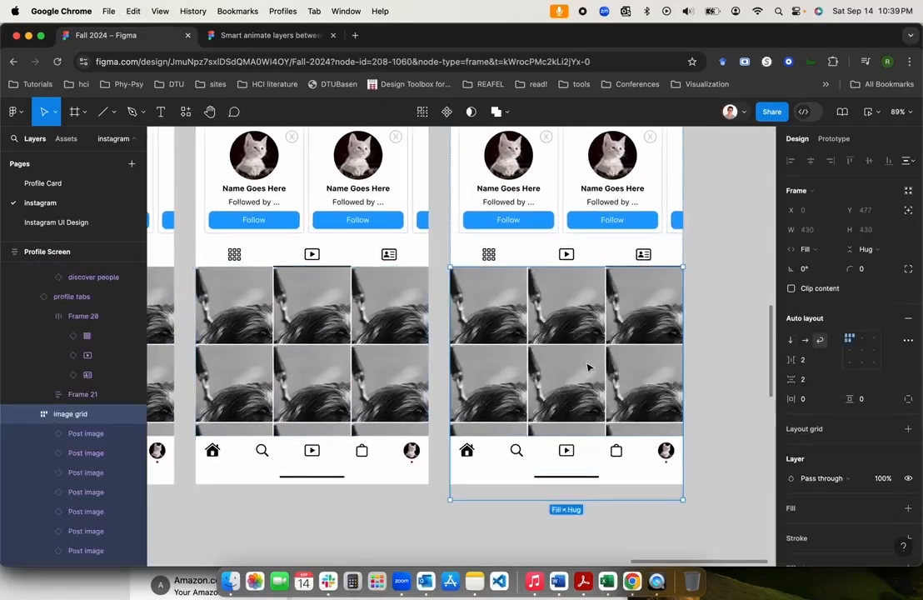
click(706, 387)
Set the image grid's layer opacity to 50% on the videos profile screen and reduce it further on the tags profile screen
click(325, 392)
double_click(325, 391)
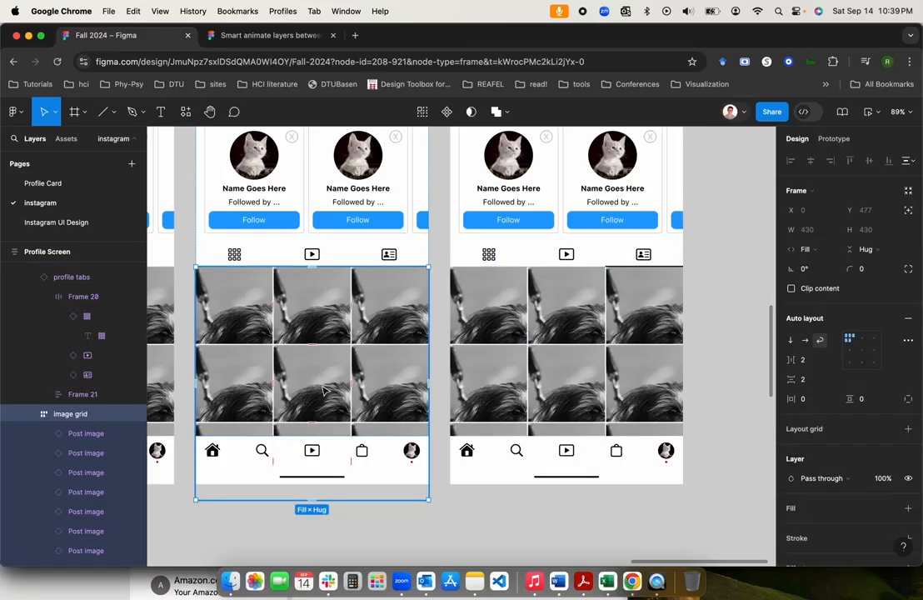
scroll(325, 392, left, 5)
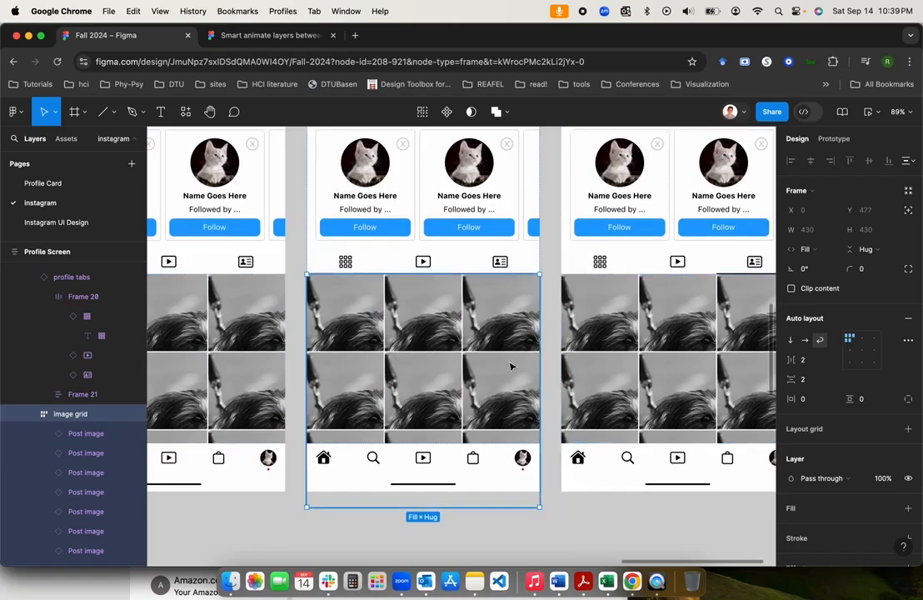
scroll(804, 389, down, 2)
scroll(803, 389, down, 1)
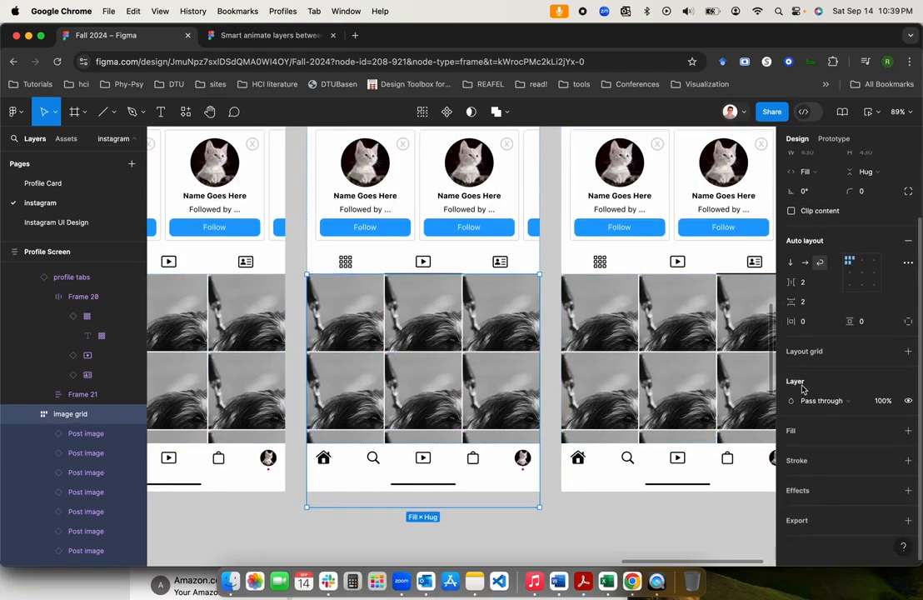
click(881, 400)
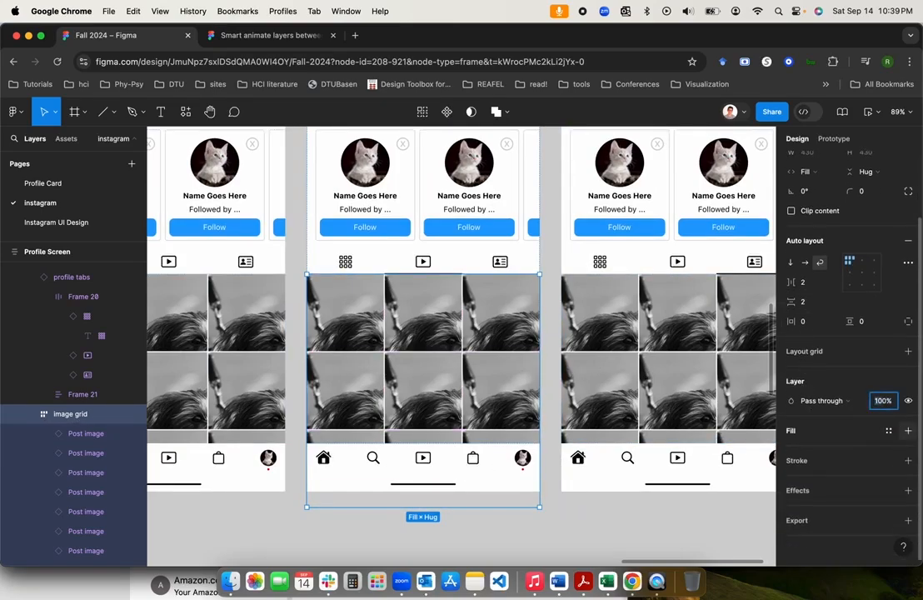
text(50)
click(642, 351)
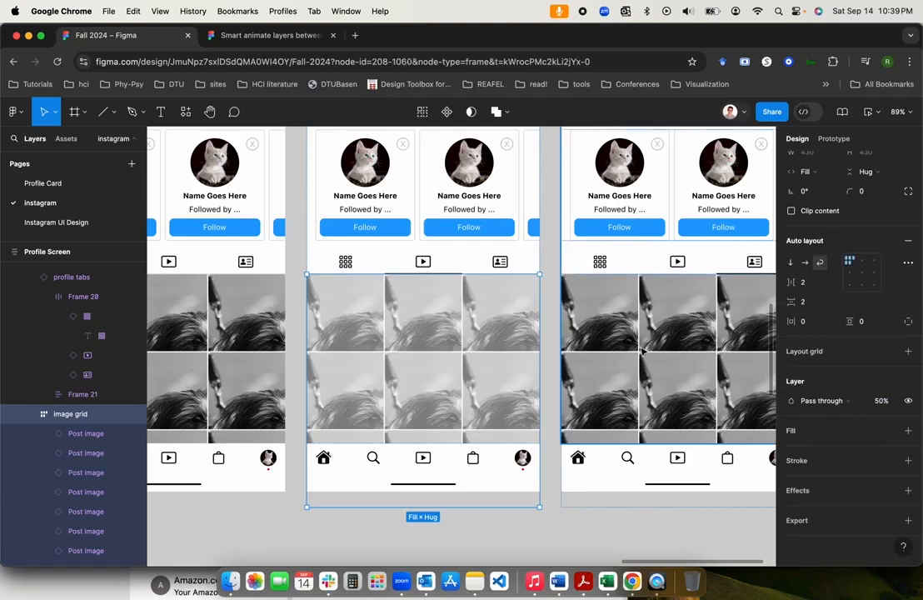
click(876, 401)
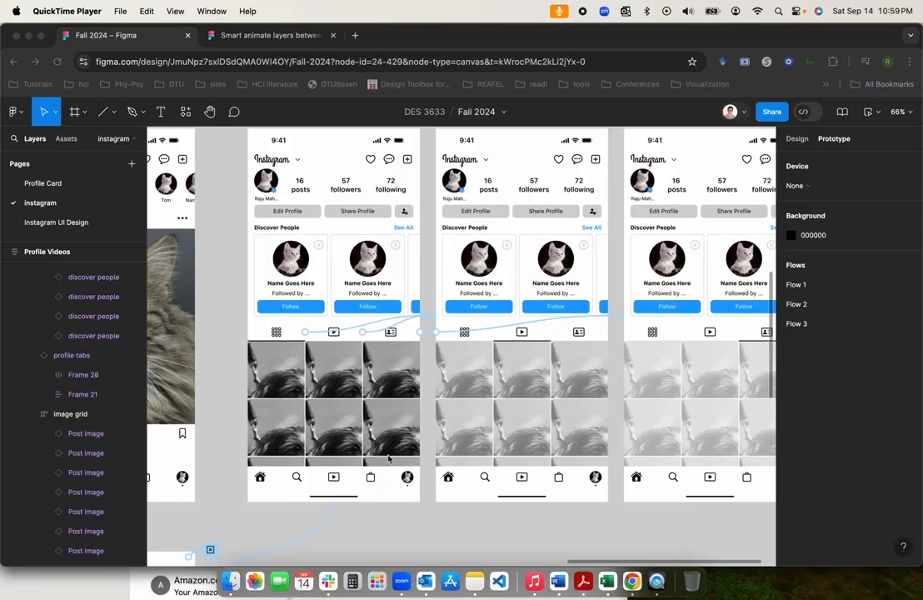
Compare the image grids on the Profile Posts, Profile Videos and Profile tags screens
scroll(414, 471, down, 3)
scroll(413, 471, right, 4)
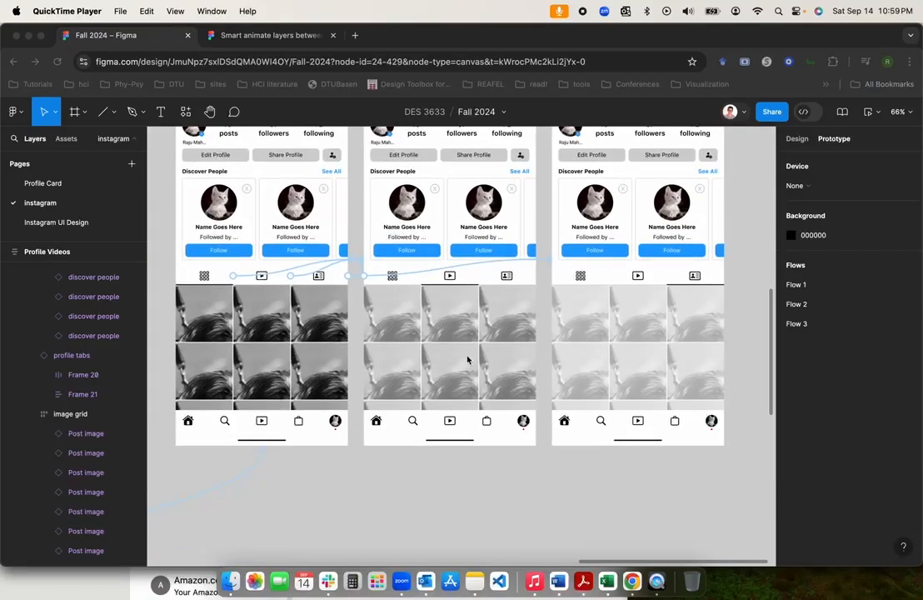
click(387, 354)
click(302, 352)
click(387, 350)
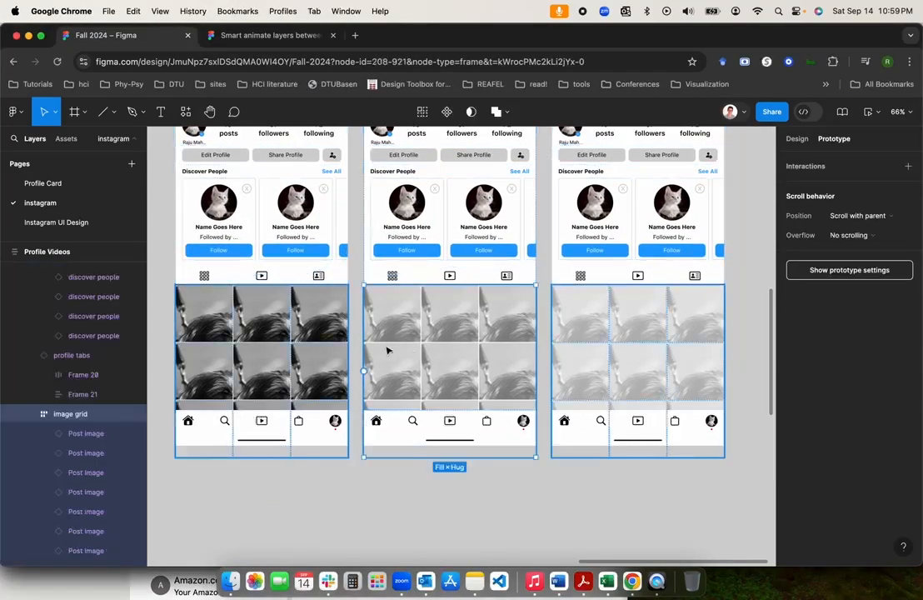
click(302, 352)
click(443, 356)
click(633, 364)
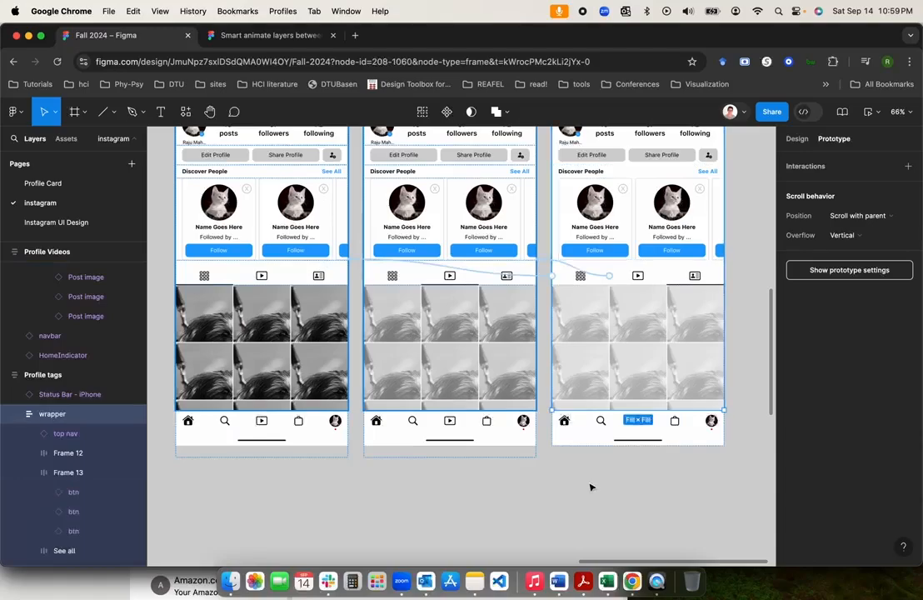
click(591, 486)
scroll(594, 444, up, 2)
scroll(594, 444, left, 1)
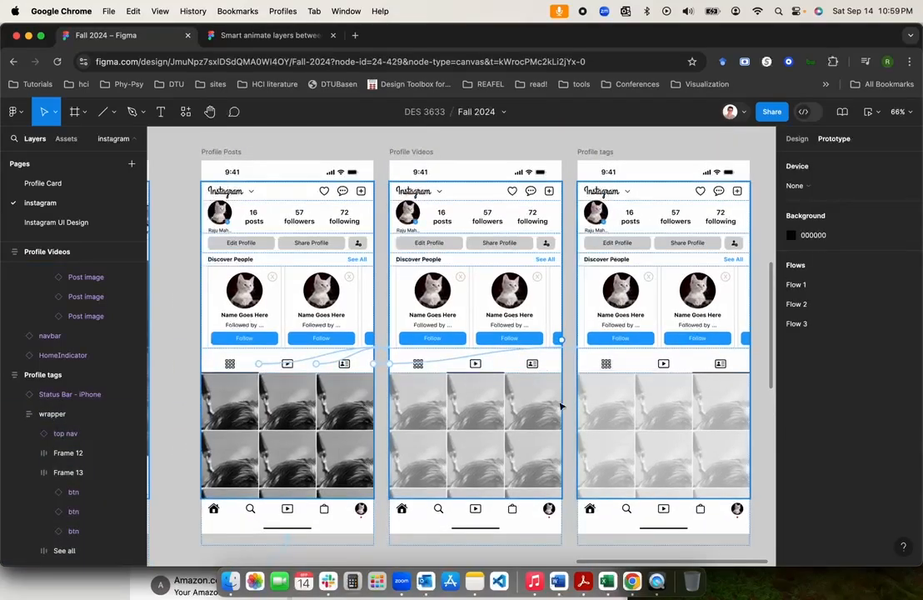
scroll(428, 398, up, 4)
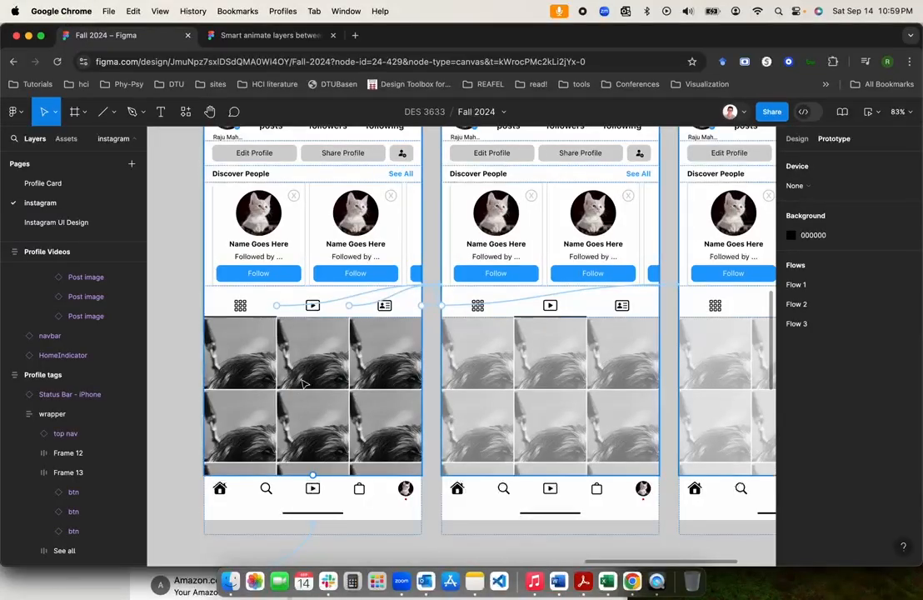
scroll(338, 383, right, 3)
scroll(337, 383, down, 1)
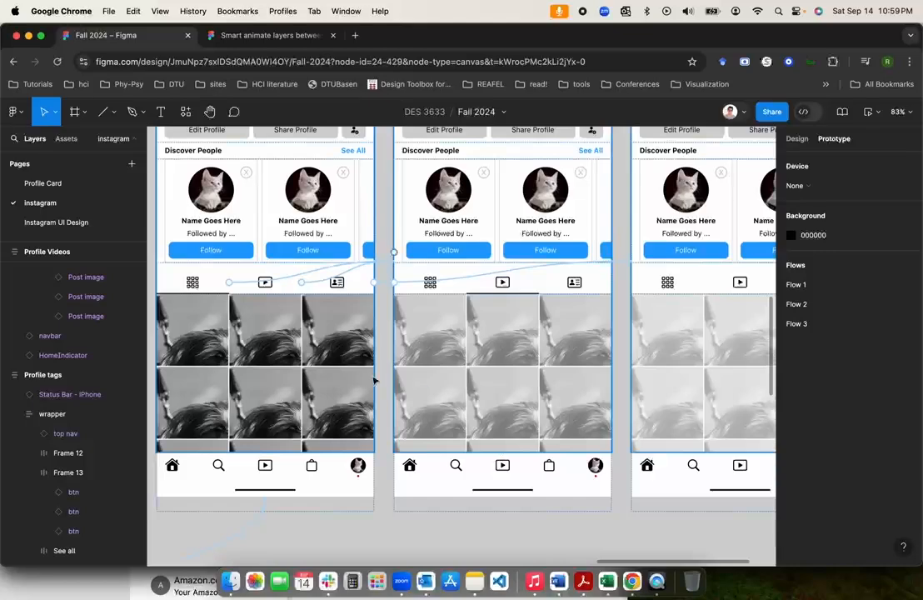
Connect the Profile Posts image grid to the Profile Videos screen with an On drag, Smart animate interaction
click(331, 358)
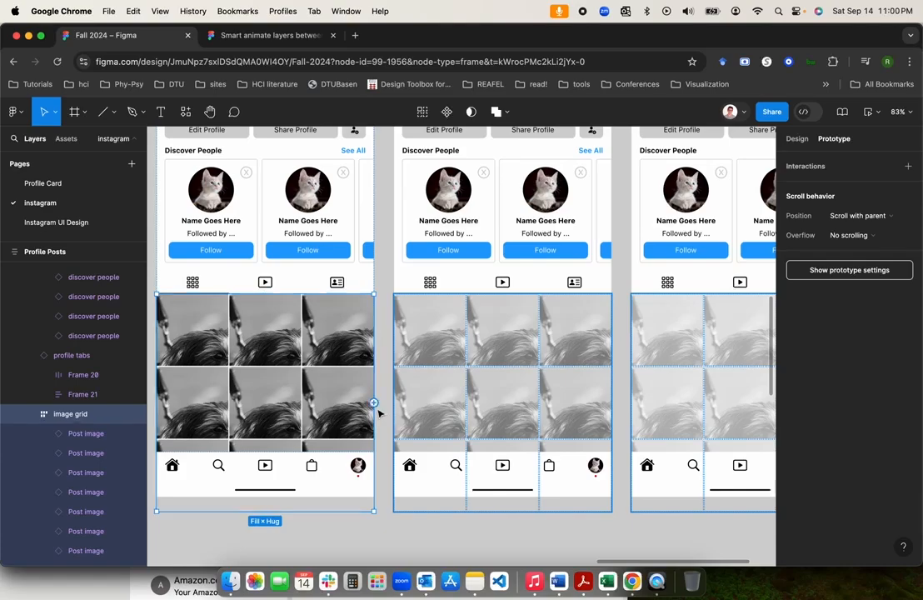
drag(374, 402, 429, 373)
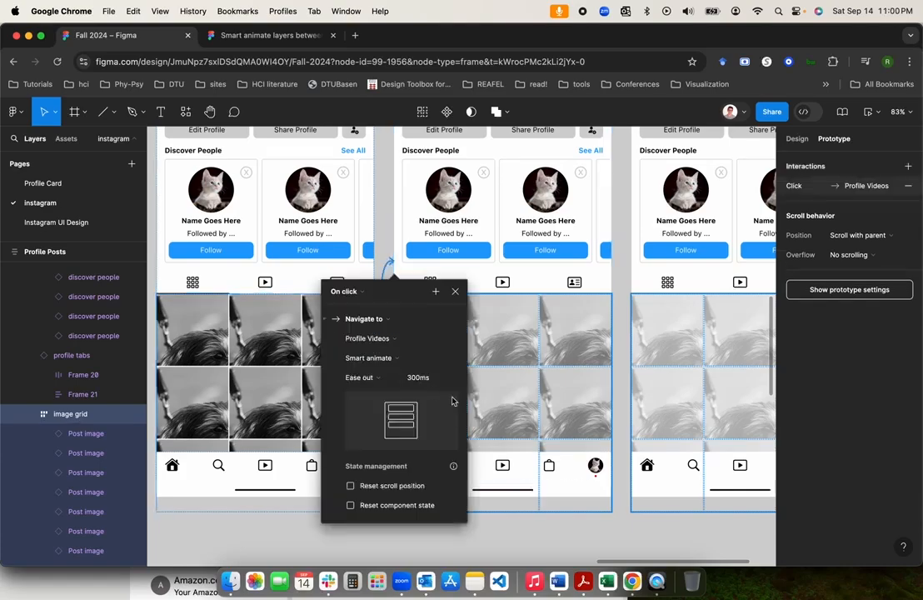
scroll(540, 362, up, 3)
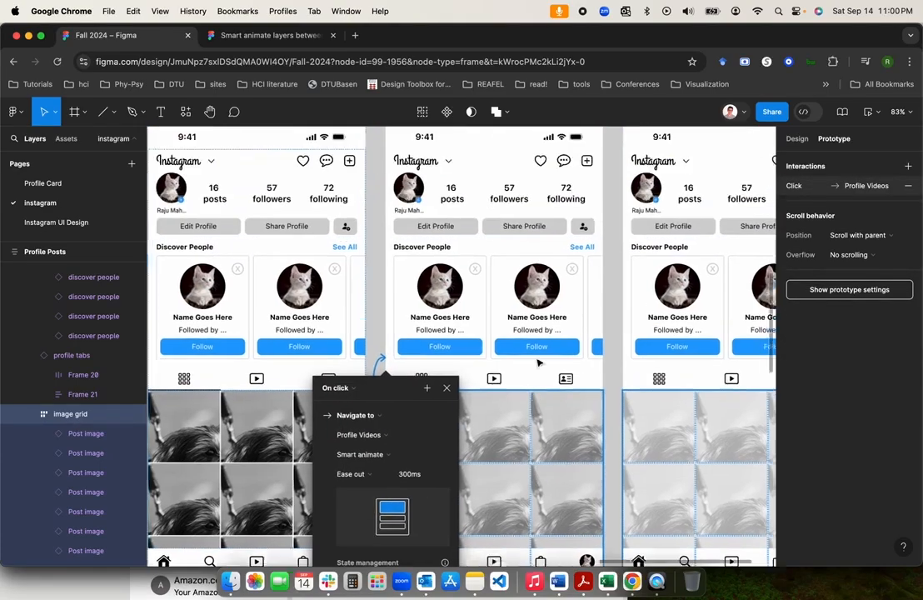
scroll(539, 363, down, 2)
scroll(539, 362, left, 1)
scroll(539, 362, down, 3)
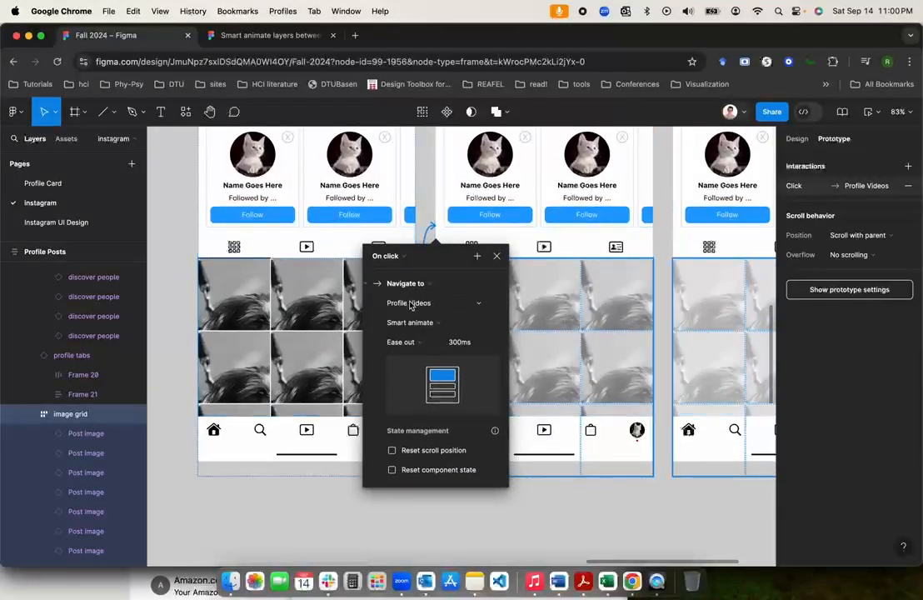
click(399, 258)
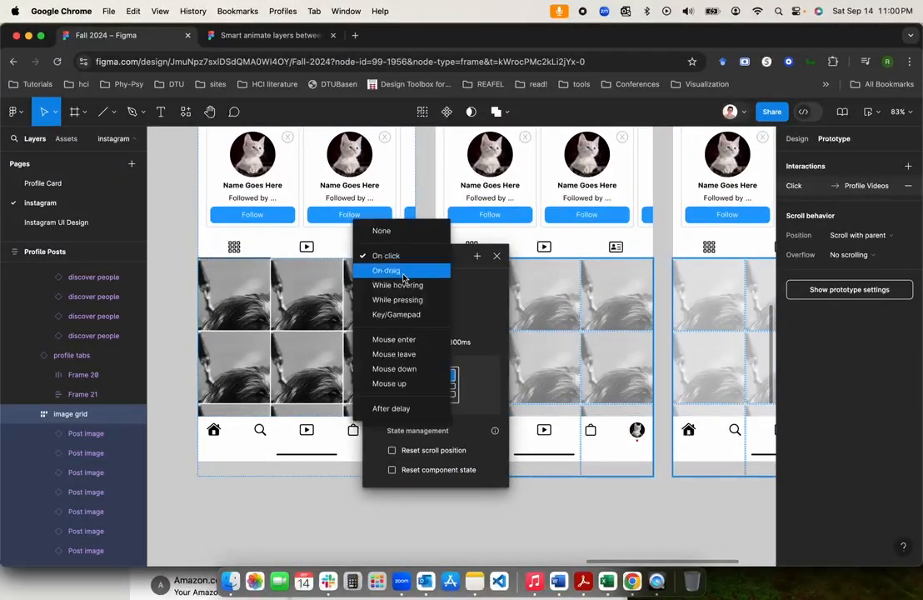
click(403, 266)
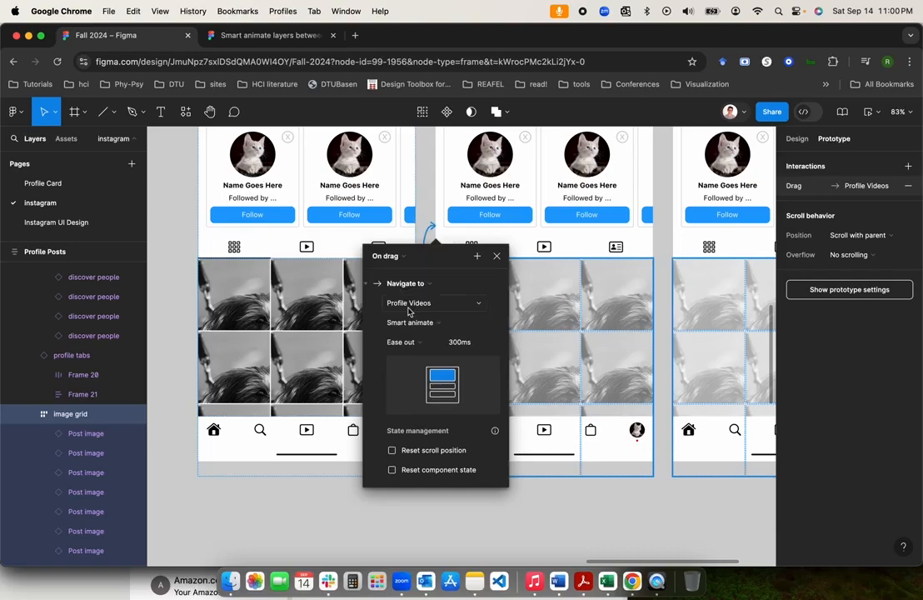
click(510, 508)
Connect the Profile Videos image grid to the Profile tags screen with a Smart animate interaction
scroll(523, 402, up, 3)
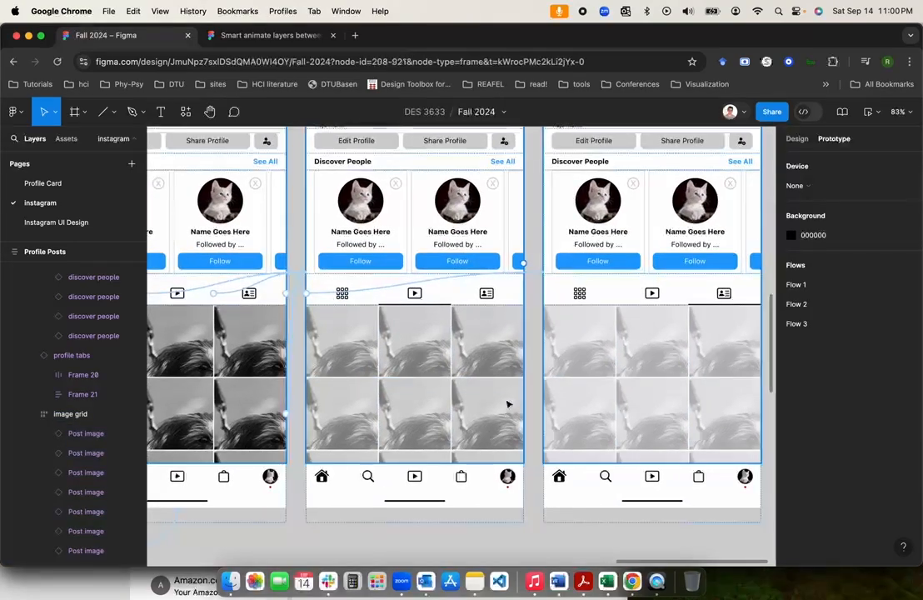
click(506, 408)
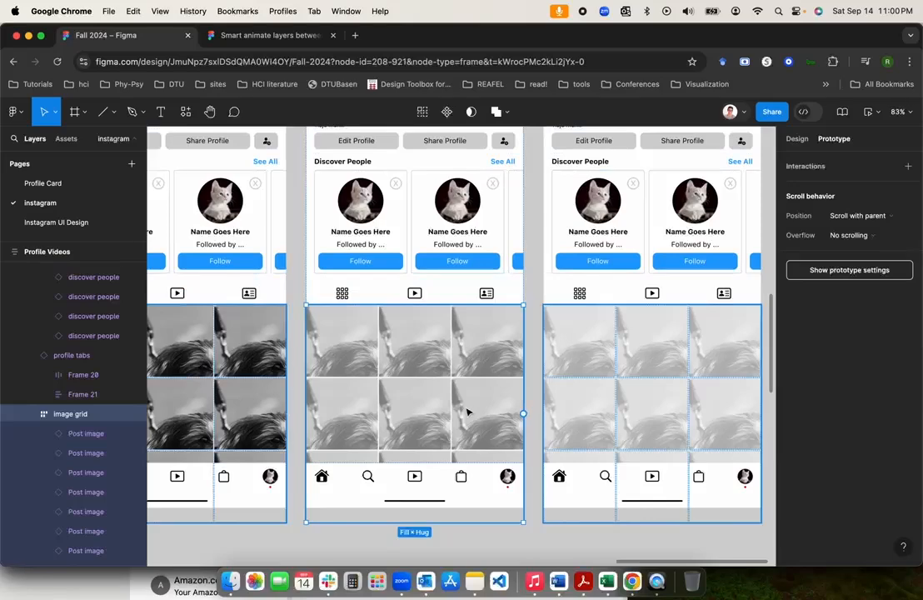
drag(523, 413, 558, 374)
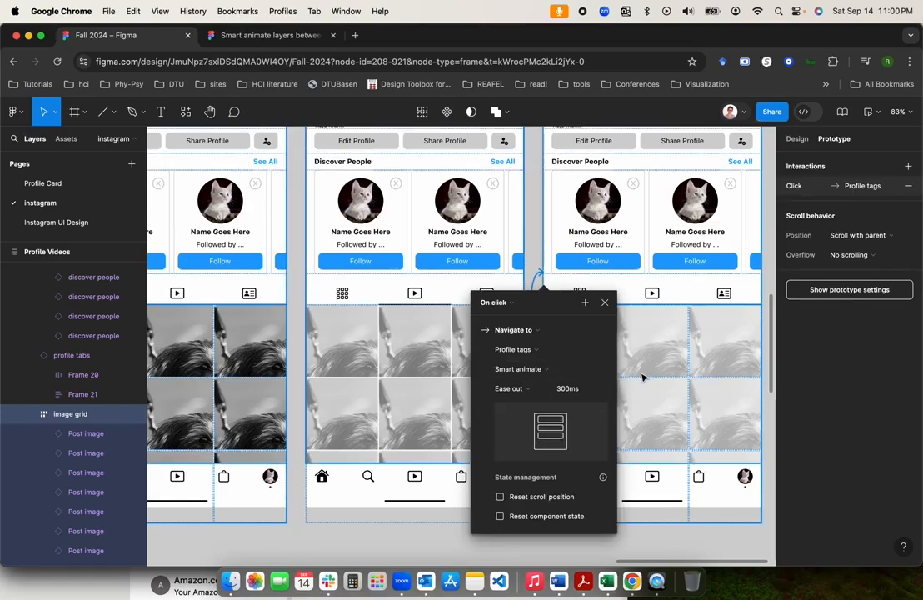
scroll(542, 376, right, 3)
click(729, 377)
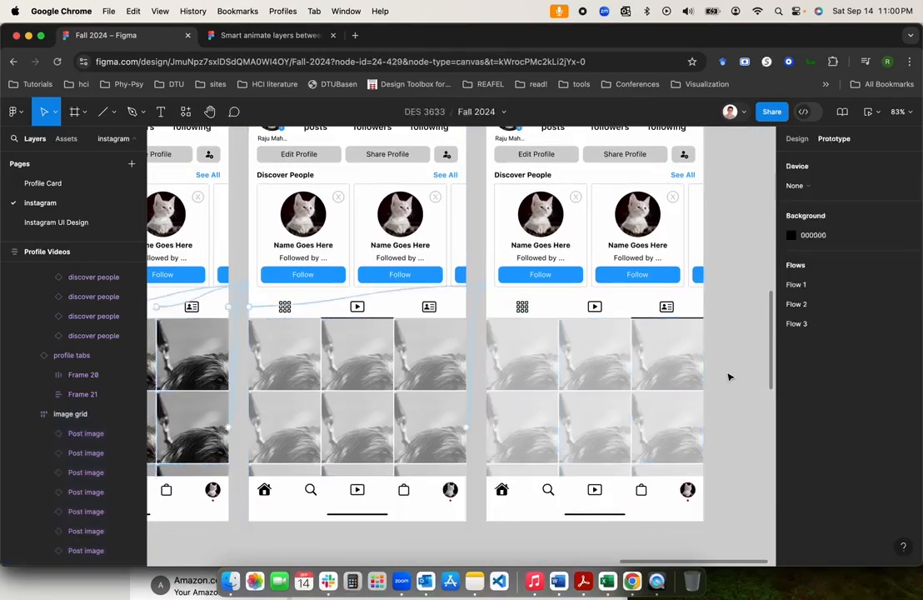
Review the prototype connections running from the tabs and image grids between the three profile screens
scroll(729, 377, down, 2)
scroll(729, 377, right, 2)
scroll(729, 377, down, 4)
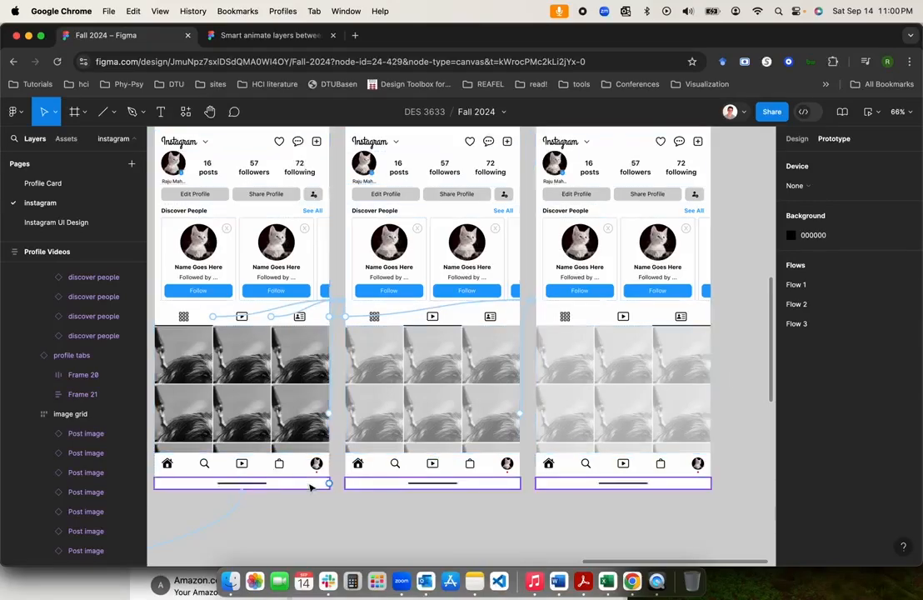
scroll(310, 487, left, 2)
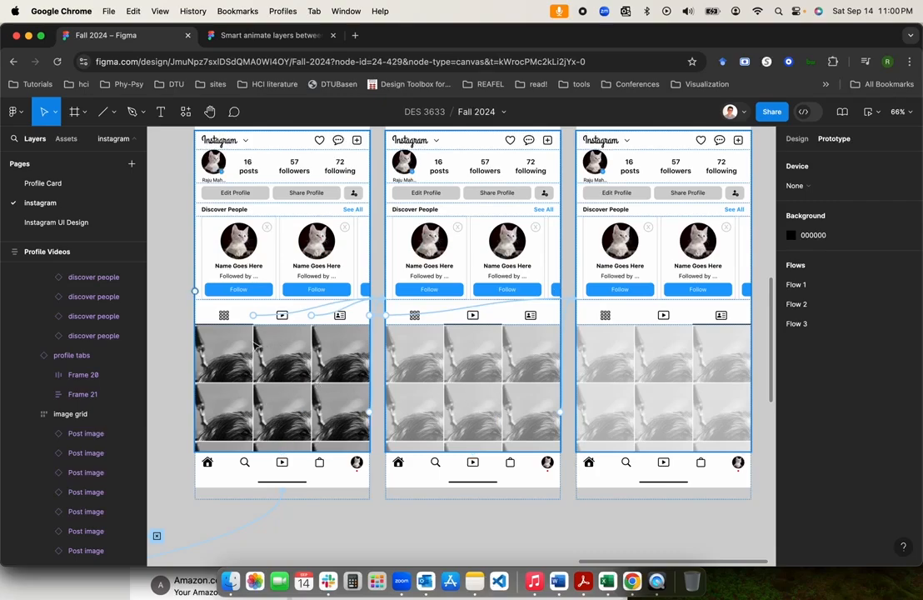
scroll(225, 304, up, 2)
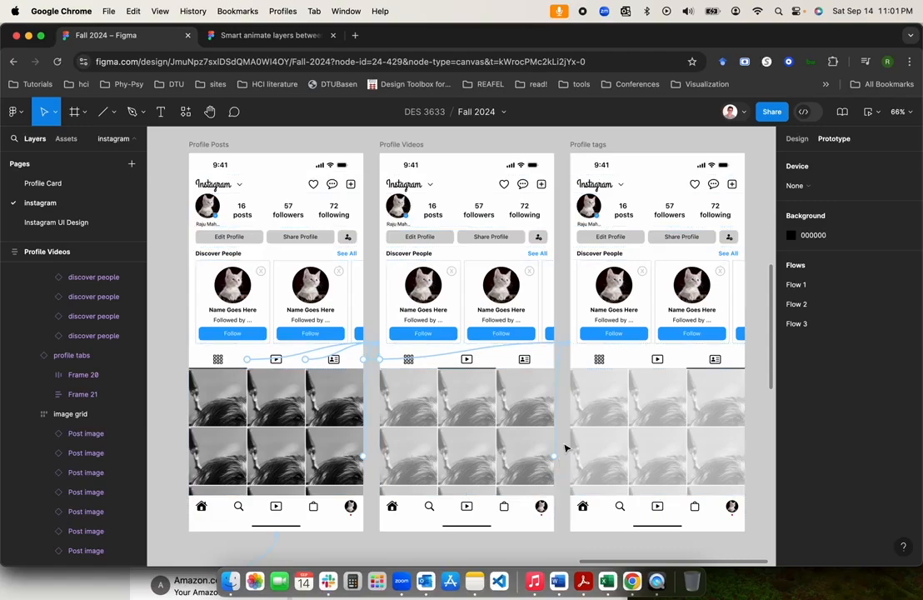
scroll(565, 448, down, 2)
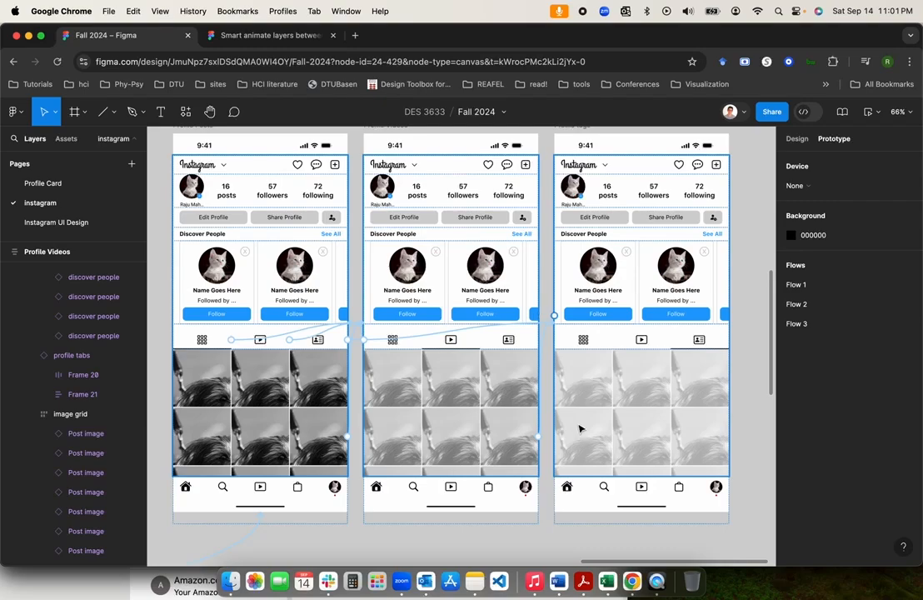
click(744, 434)
scroll(250, 217, up, 2)
scroll(250, 217, left, 1)
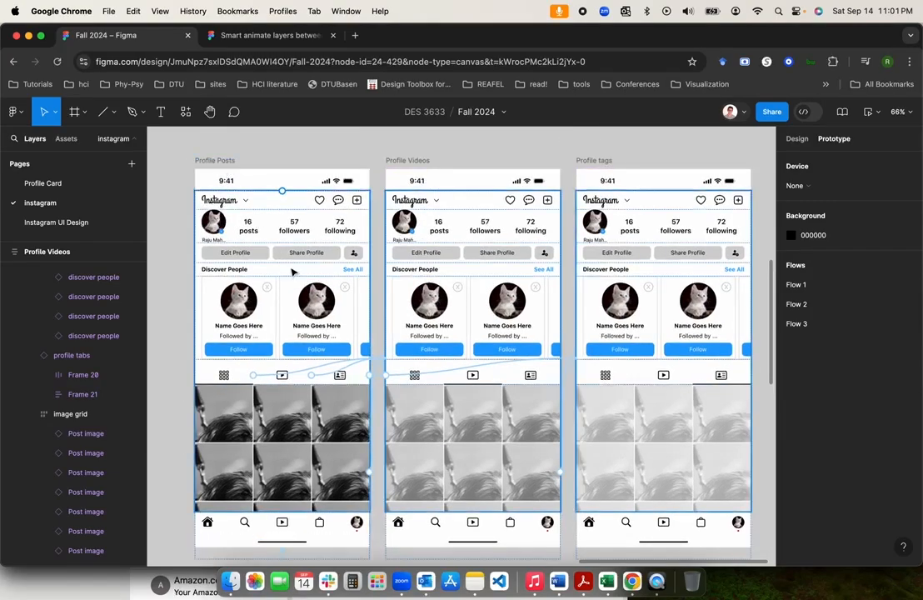
scroll(292, 271, down, 1)
scroll(292, 271, right, 1)
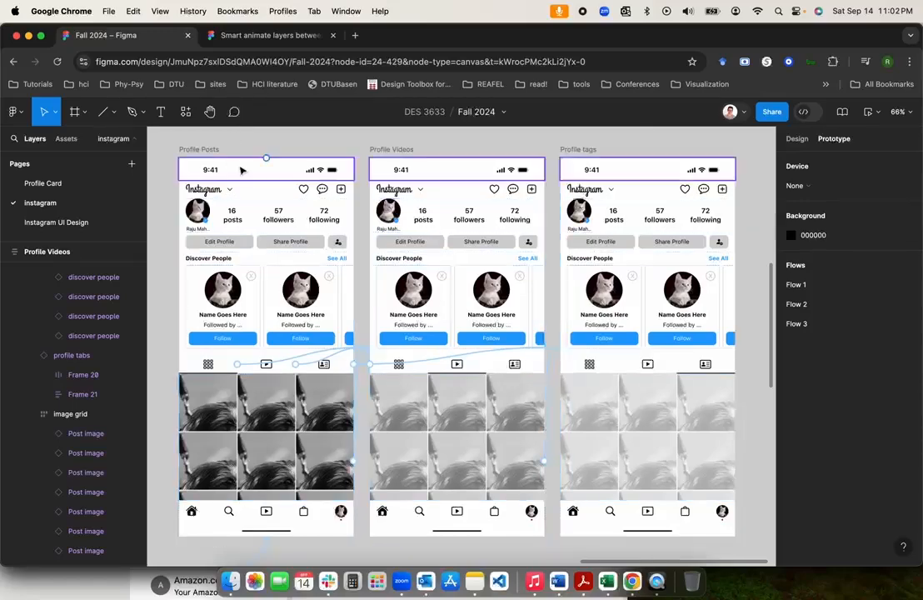
click(208, 150)
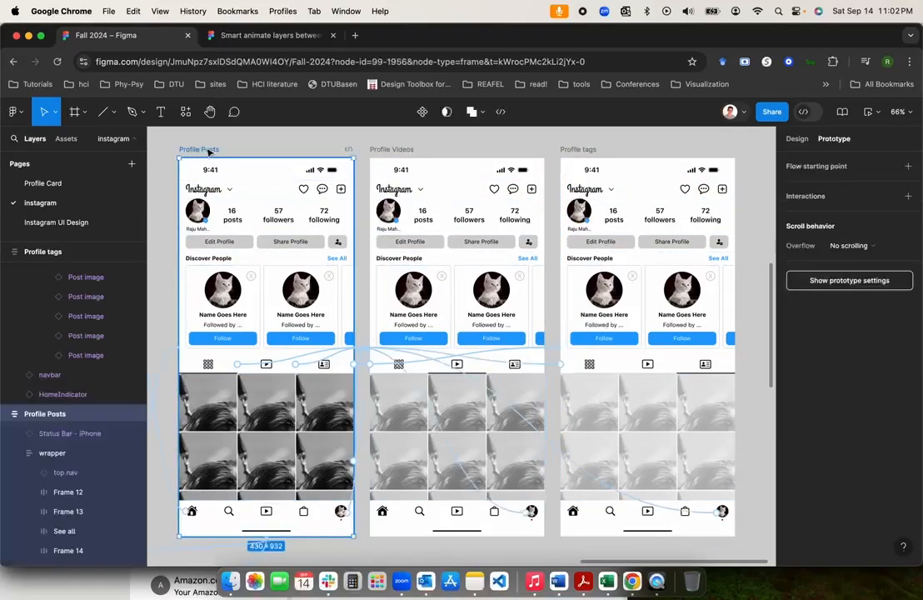
click(244, 147)
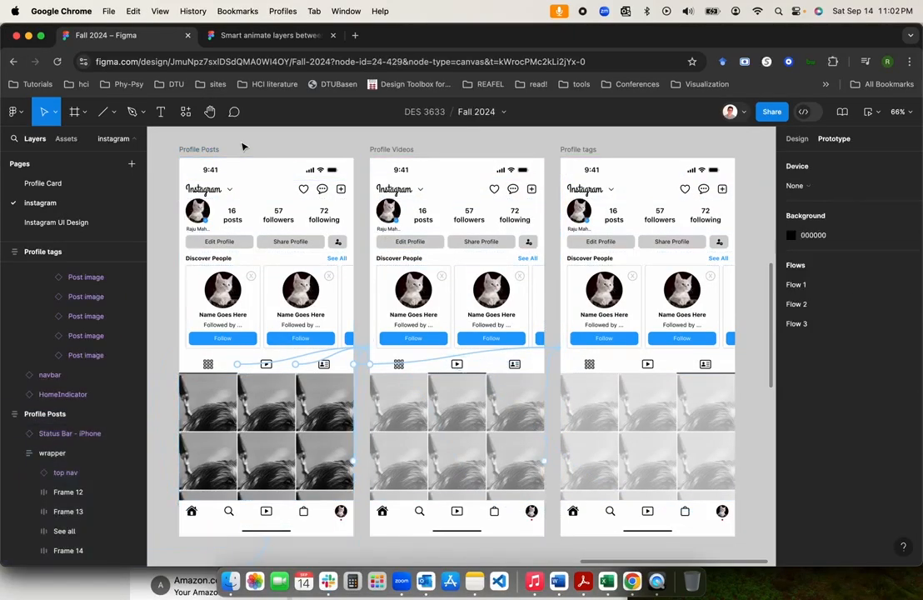
Connect the Profile tags image grid to the Profile Posts screen with an On drag, Smart animate interaction
scroll(342, 269, down, 2)
scroll(342, 268, right, 2)
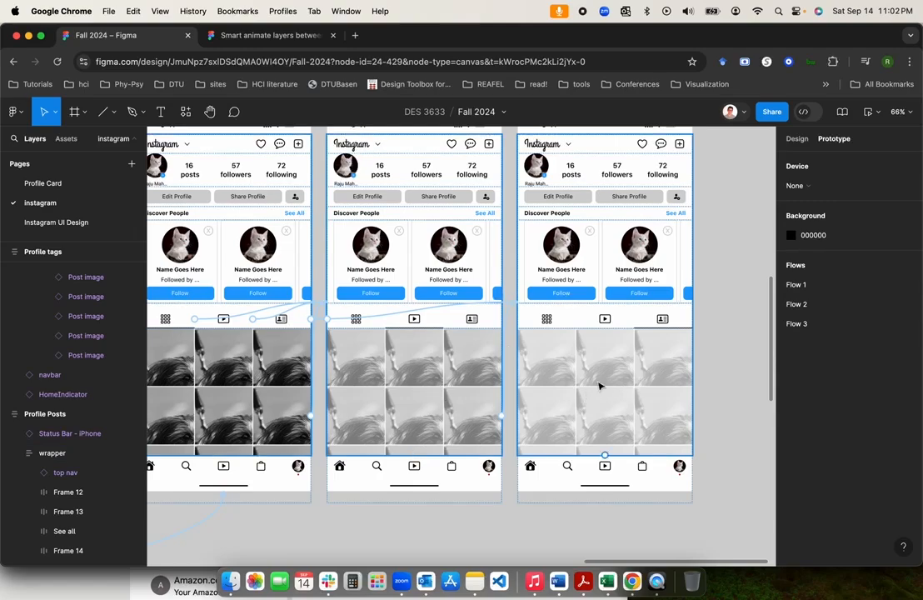
scroll(718, 370, down, 2)
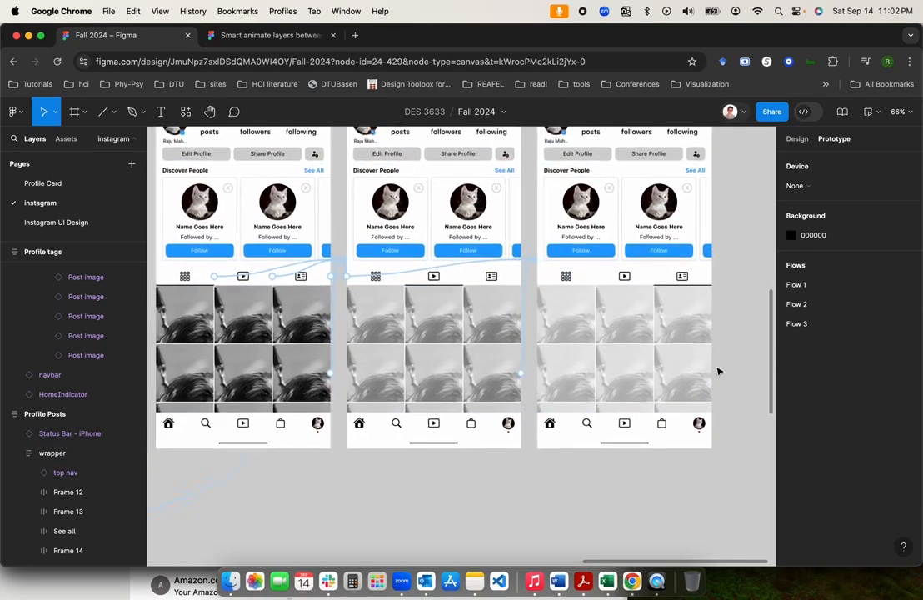
scroll(716, 371, down, 3)
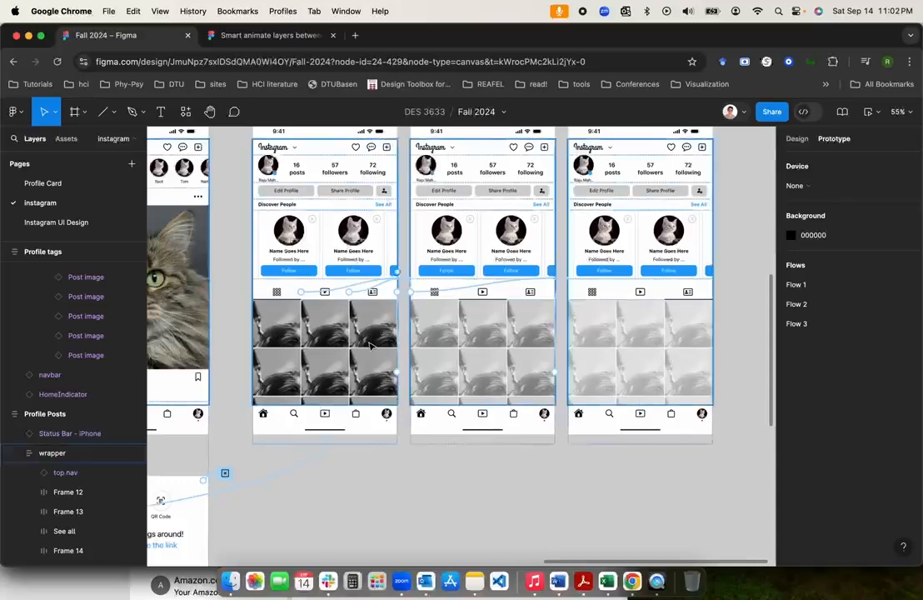
click(681, 365)
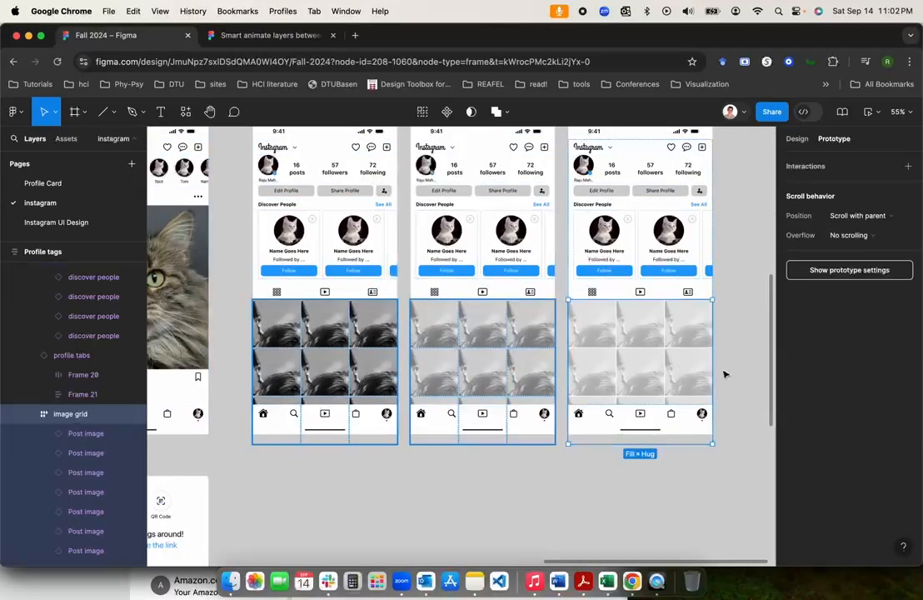
drag(712, 372, 387, 383)
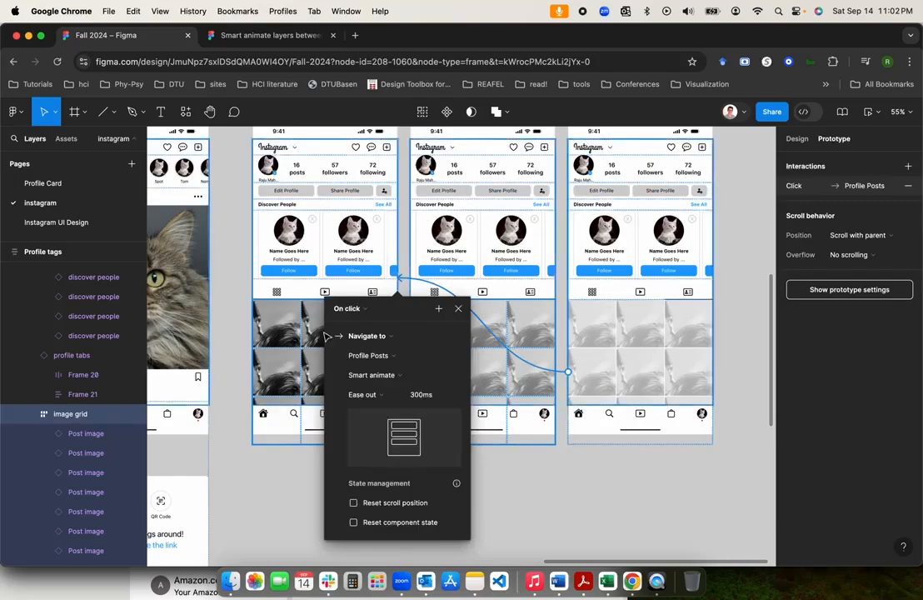
click(346, 308)
click(360, 324)
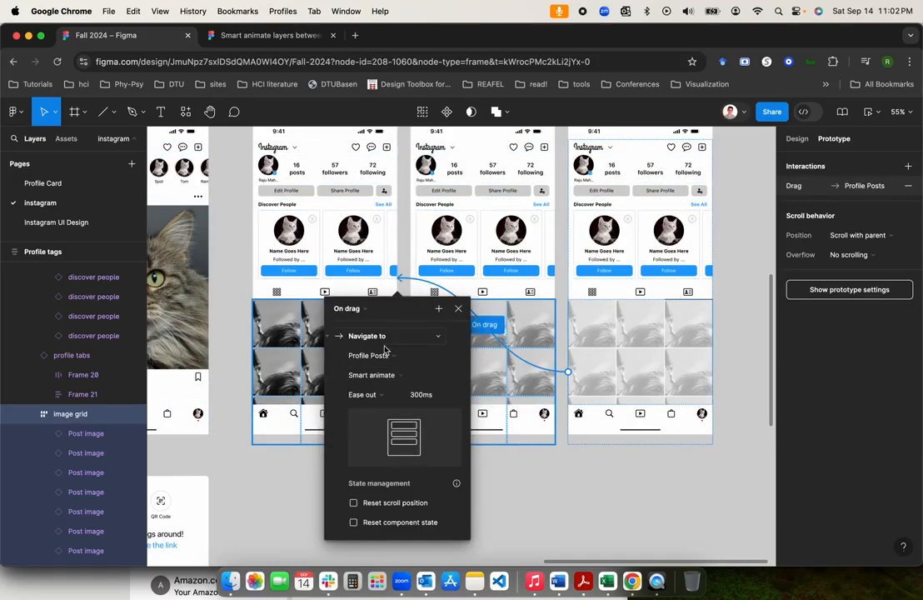
click(293, 488)
Preview the prototype from the Profile Posts screen and swipe its image grid to test the switch to Profile Videos
scroll(292, 488, up, 3)
click(282, 220)
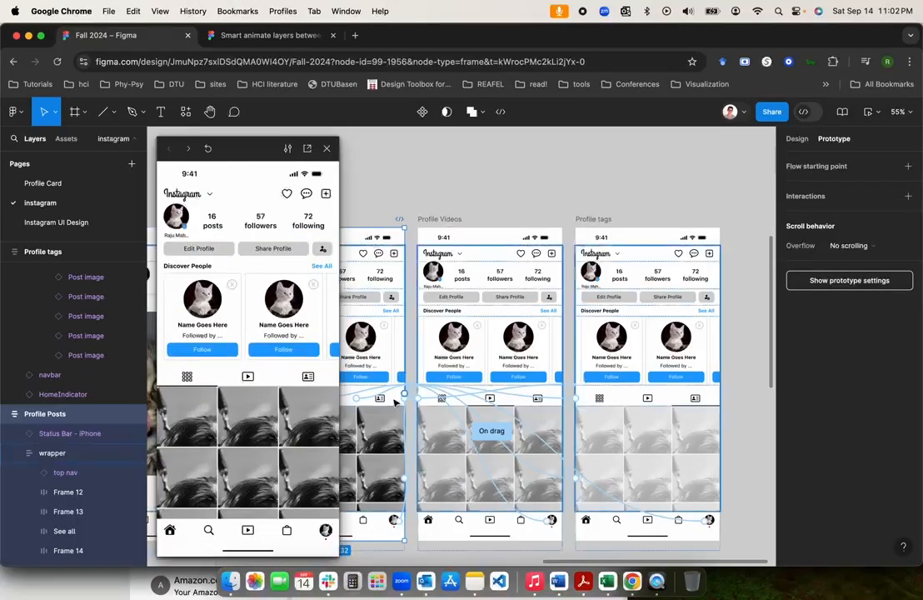
drag(247, 152, 379, 148)
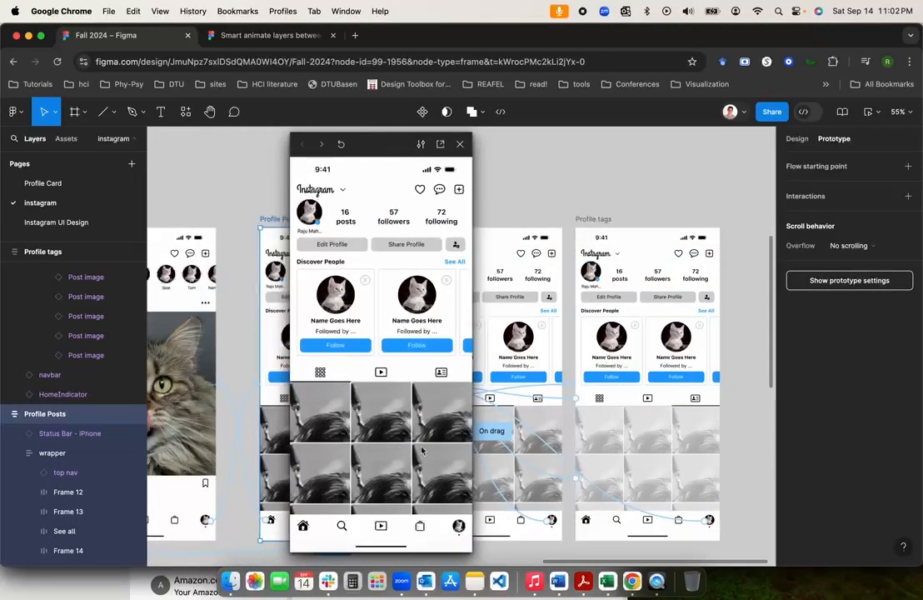
drag(369, 442, 356, 430)
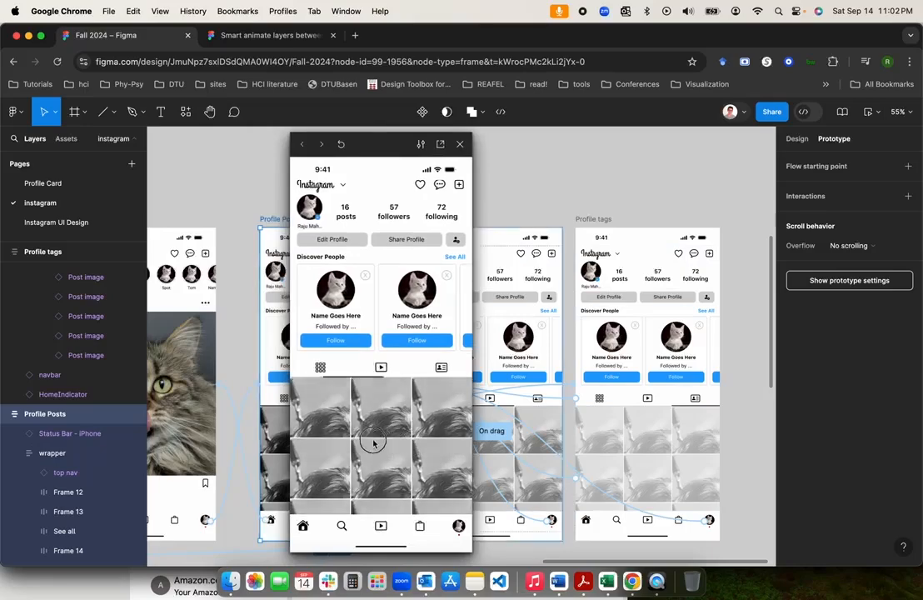
scroll(387, 425, down, 3)
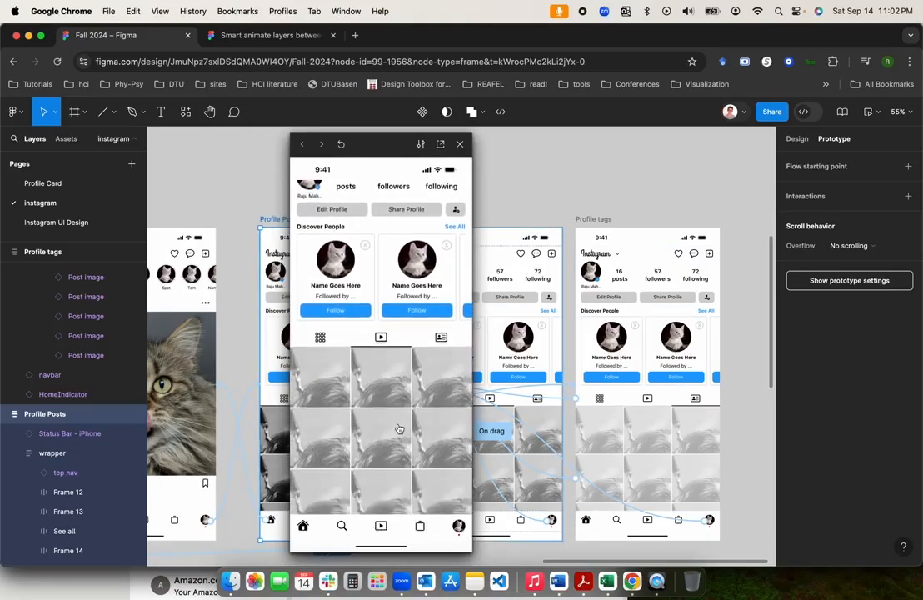
Test swiping the Profile Videos grid and switching between the profile tabs in the preview, and close it
drag(377, 413, 434, 344)
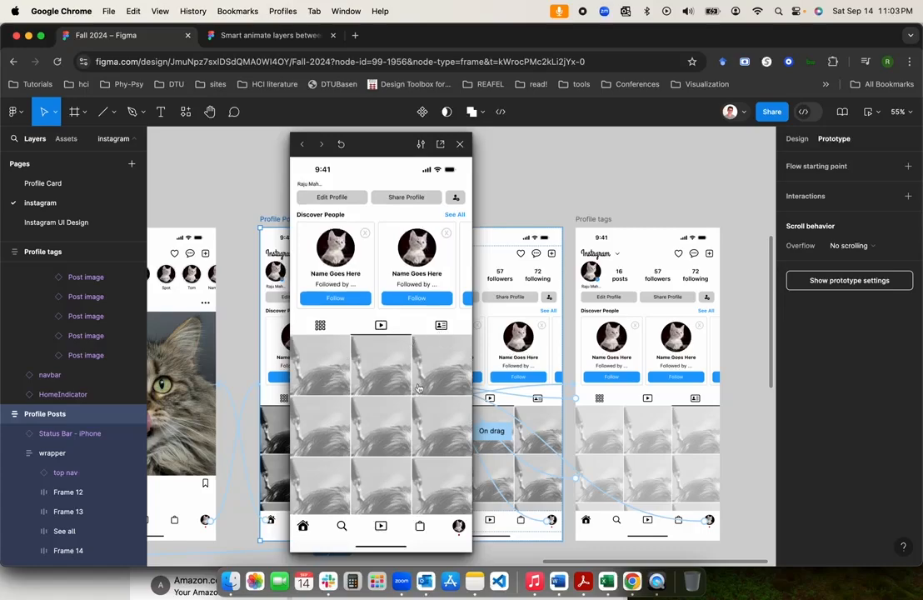
click(440, 326)
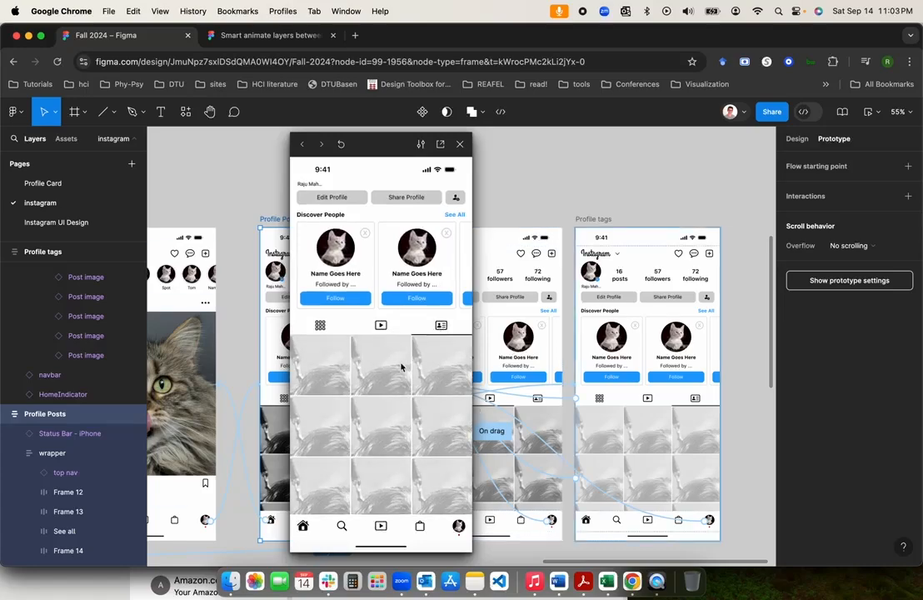
click(382, 328)
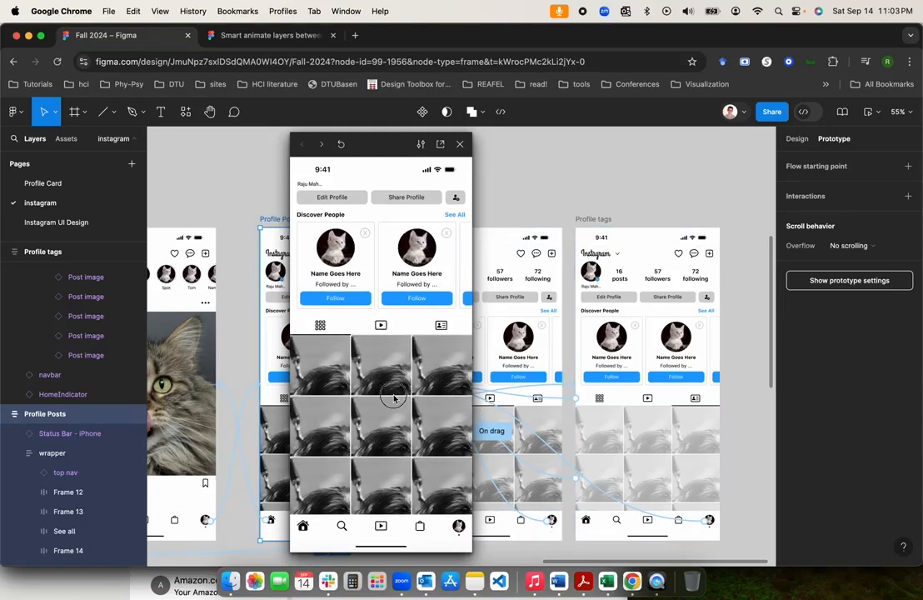
drag(383, 390, 310, 379)
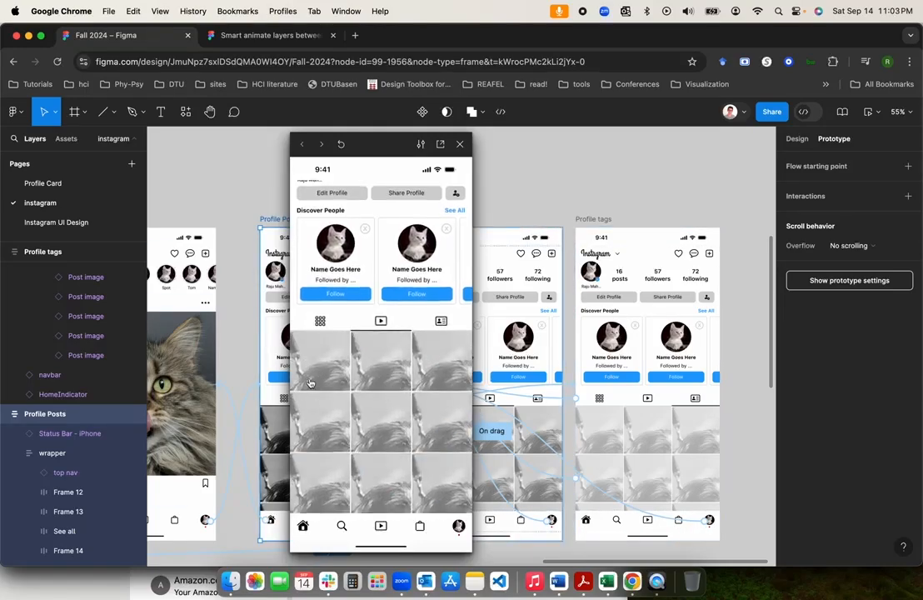
click(588, 184)
scroll(556, 436, up, 3)
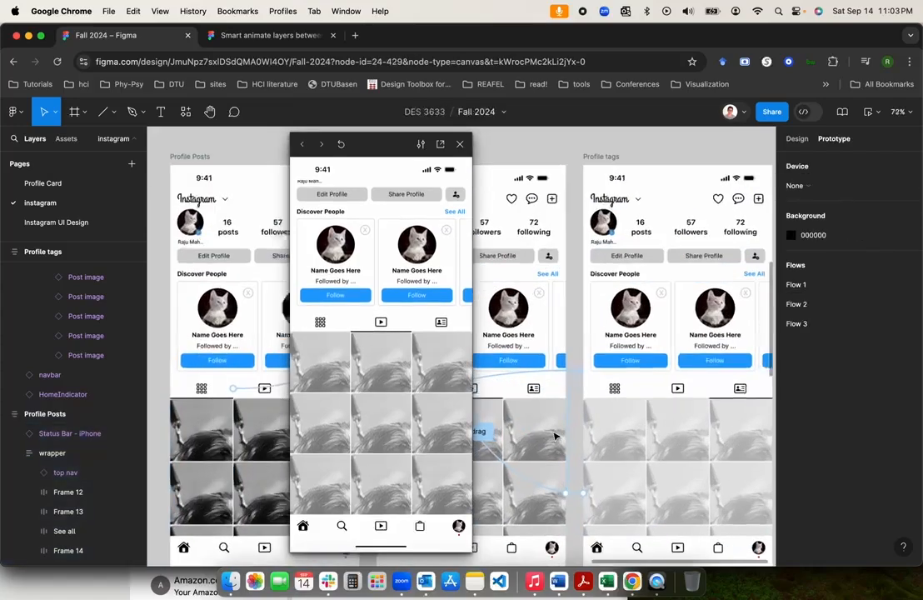
click(461, 144)
Change the trigger of the Profile Videos image grid's interaction to Profile tags from On click to On drag
scroll(518, 367, up, 4)
click(516, 380)
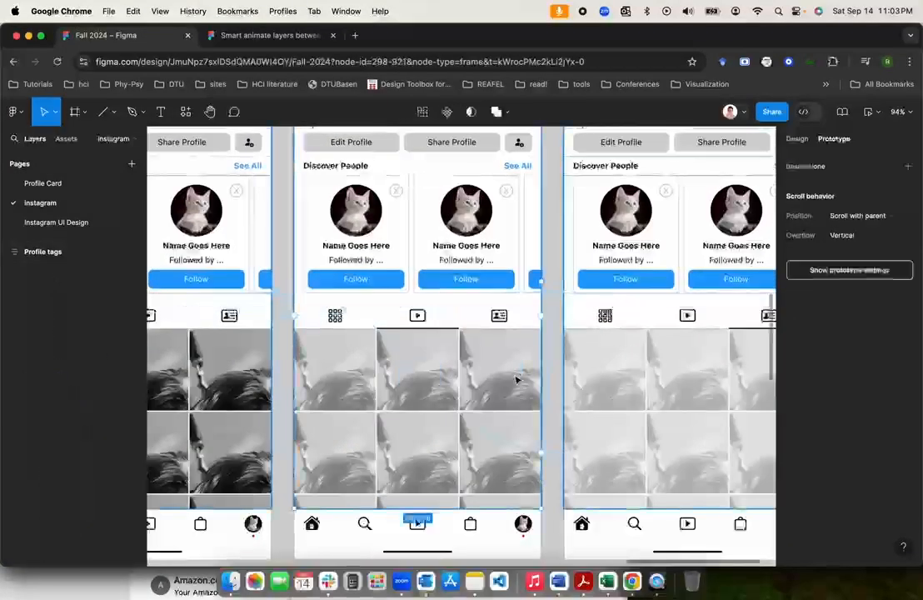
click(551, 367)
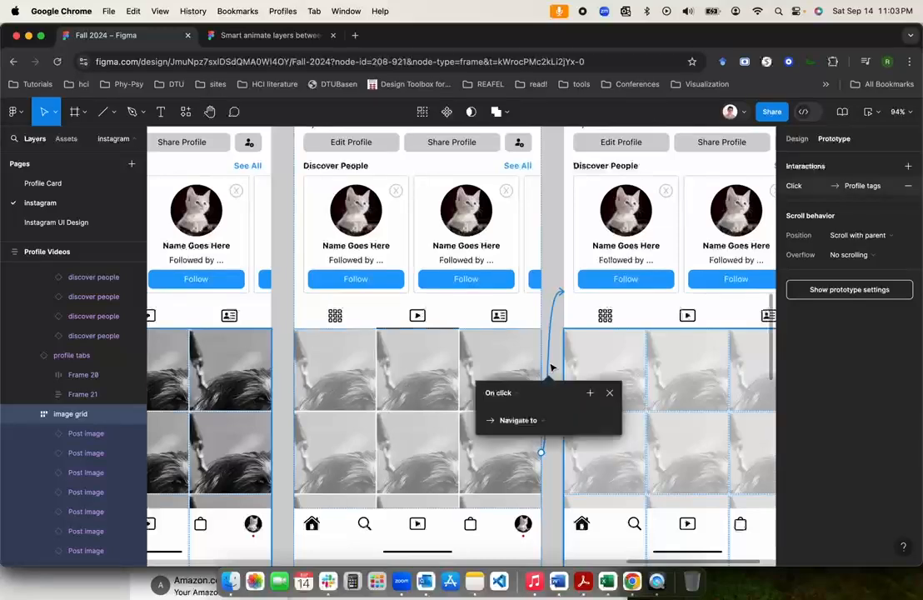
click(521, 392)
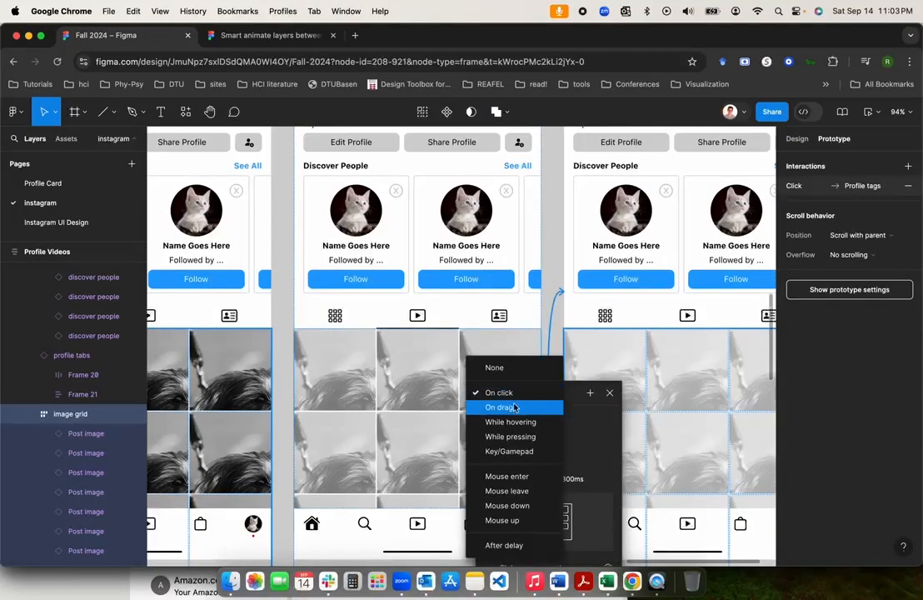
click(515, 407)
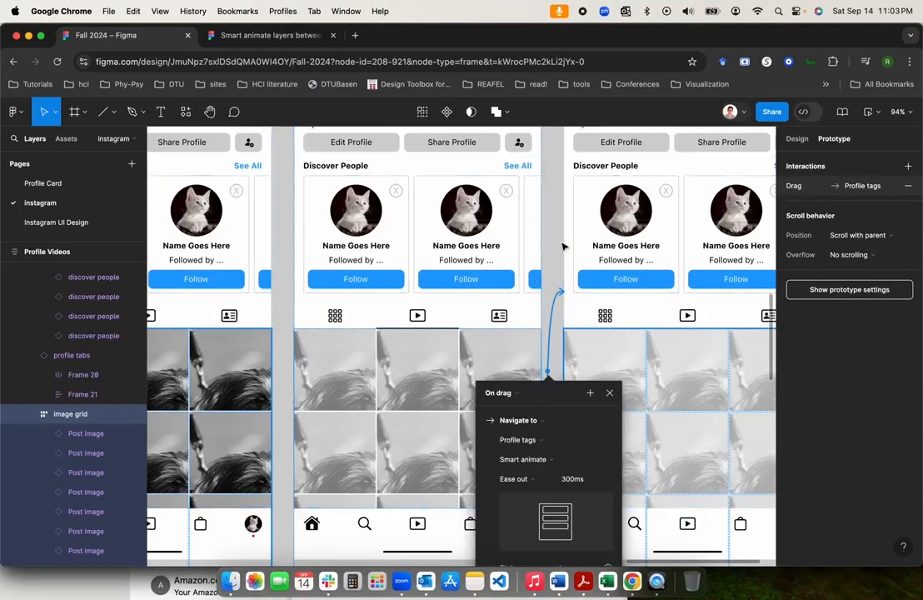
key(Escape)
key(Escape)
Preview the Profile Posts screen, swipe through the grids to Profile tags, and return to the posts tab
scroll(349, 195, down, 5)
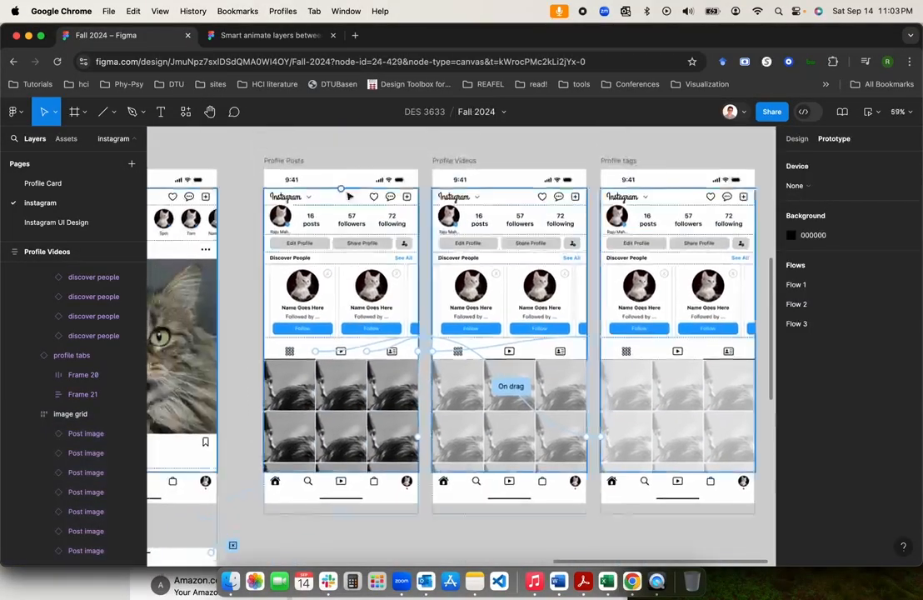
click(283, 160)
click(868, 112)
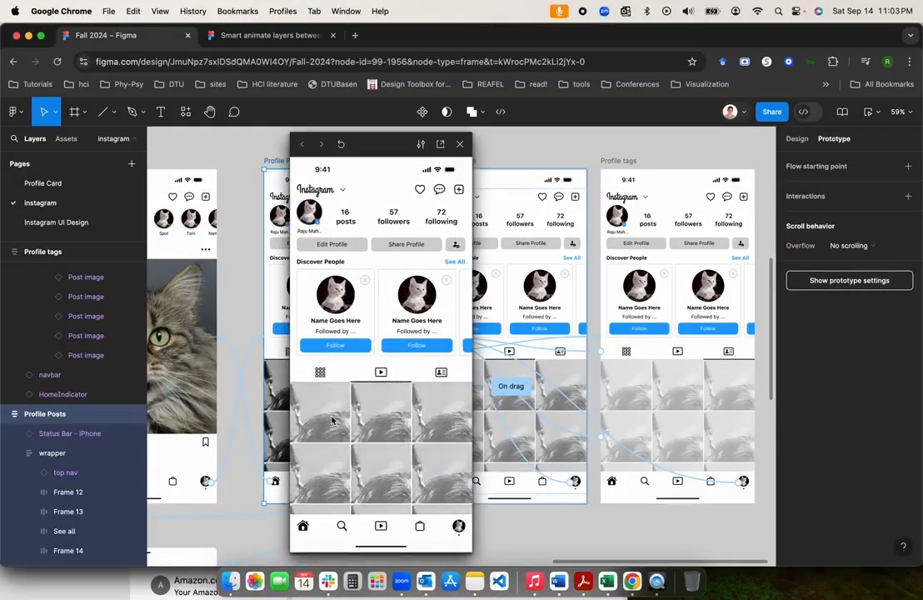
mouse_move(394, 429)
mouse_down()
mouse_move(422, 423)
mouse_move(393, 431)
mouse_up()
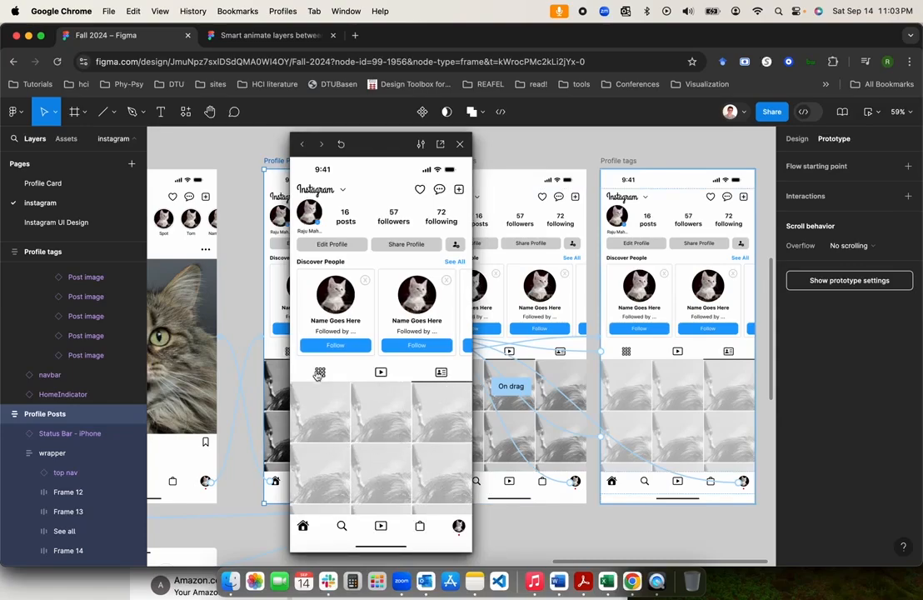
click(317, 373)
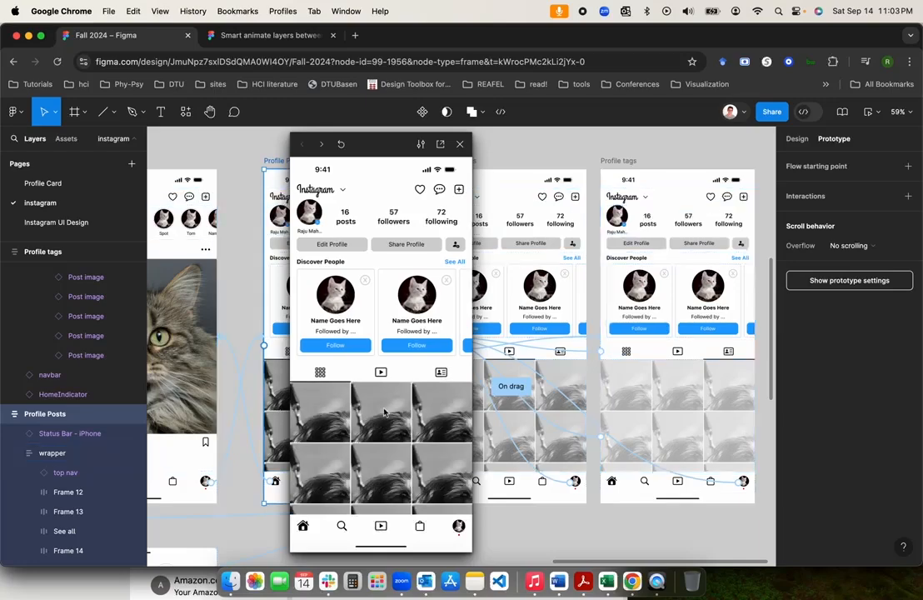
Swipe the image grids back and forth in the preview to test the tab transitions and the profile's scrolling
drag(400, 433, 336, 432)
drag(391, 435, 467, 440)
drag(380, 445, 433, 458)
drag(372, 452, 410, 381)
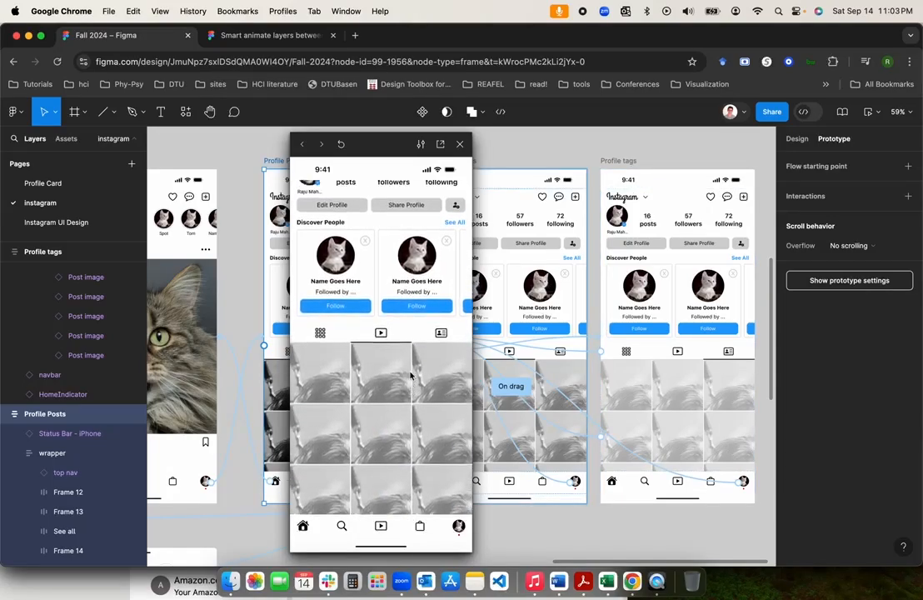
scroll(410, 376, down, 2)
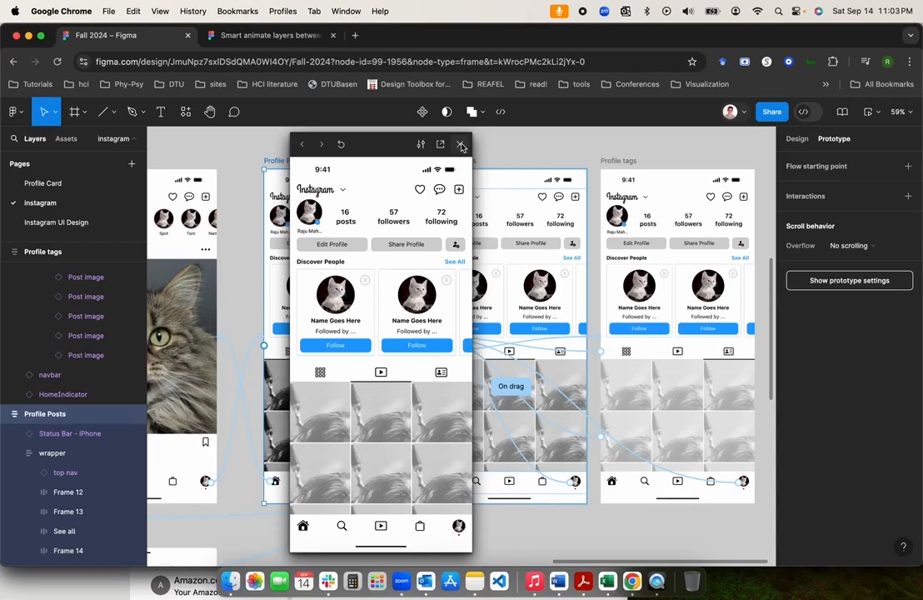
drag(385, 149, 417, 157)
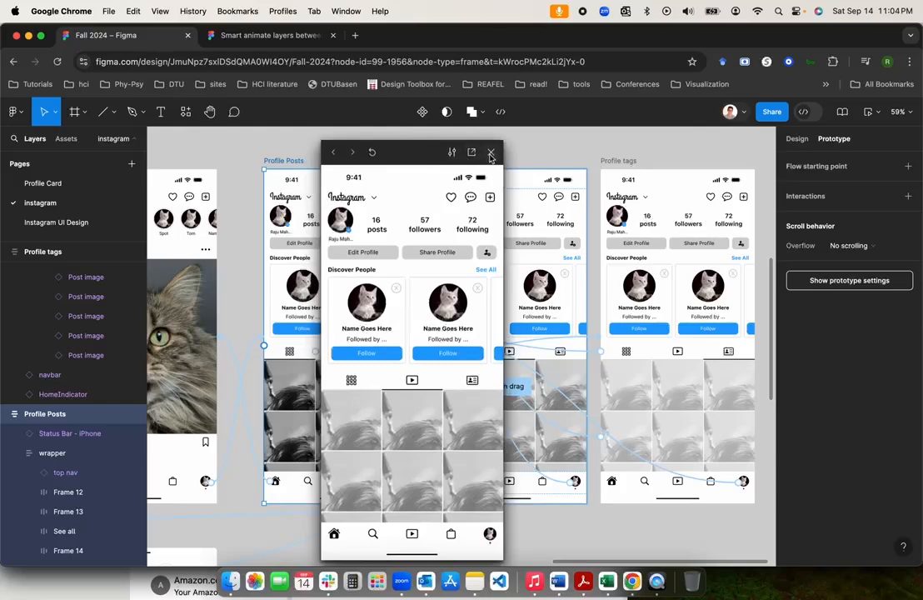